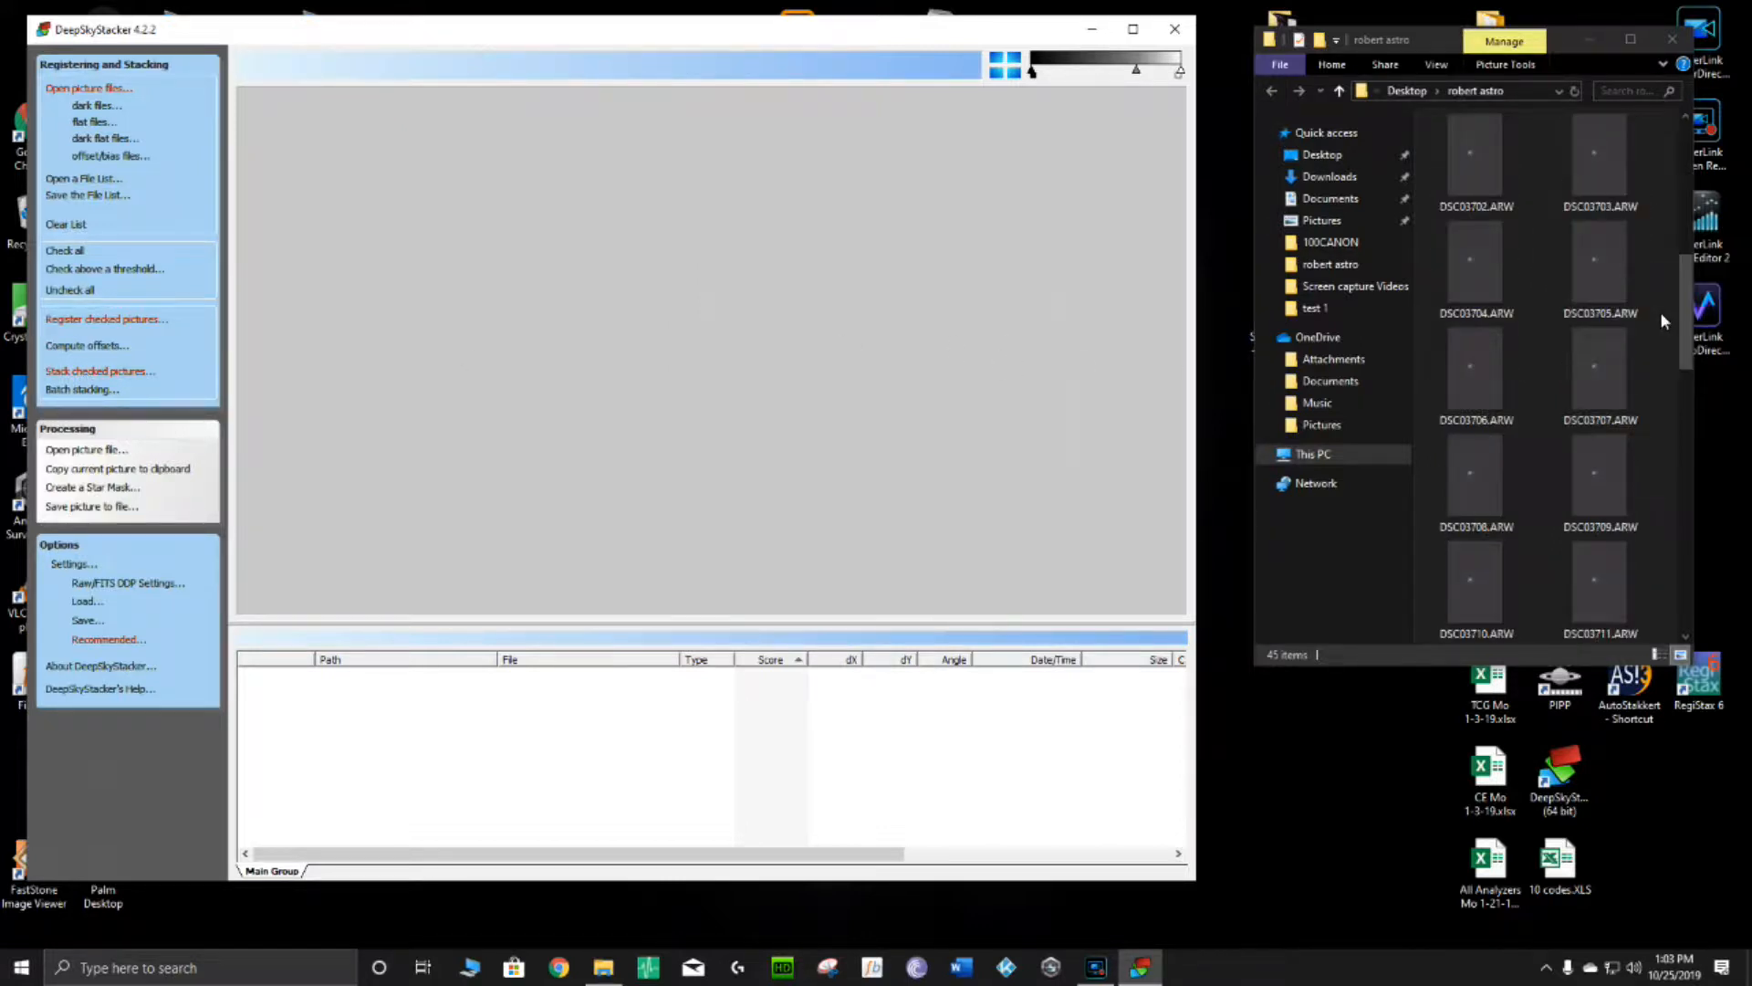
# Add the 26 raw images DSC03694.ARW to DSC03719.ARW from the robert astro folder as light frames.
pyautogui.moveTo(1655, 312); pyautogui.dragTo(1520, 602)
pyautogui.scroll(-5, 1519, 601)
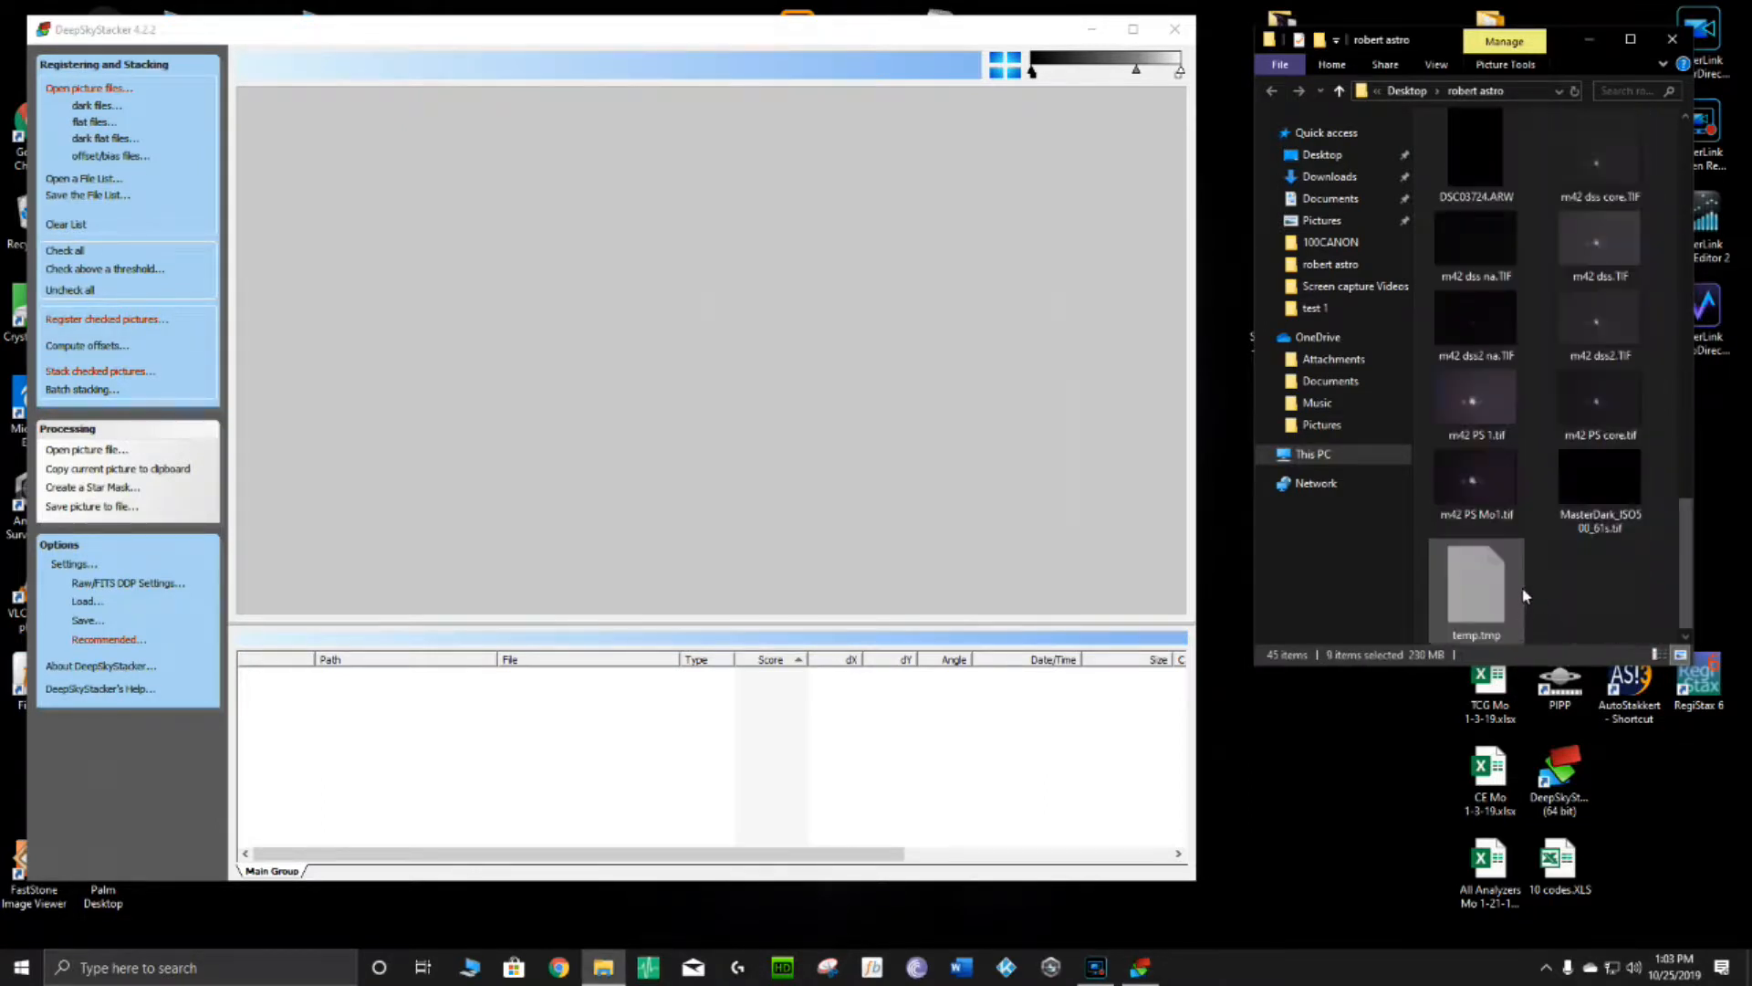
pyautogui.scroll(3, 1530, 557)
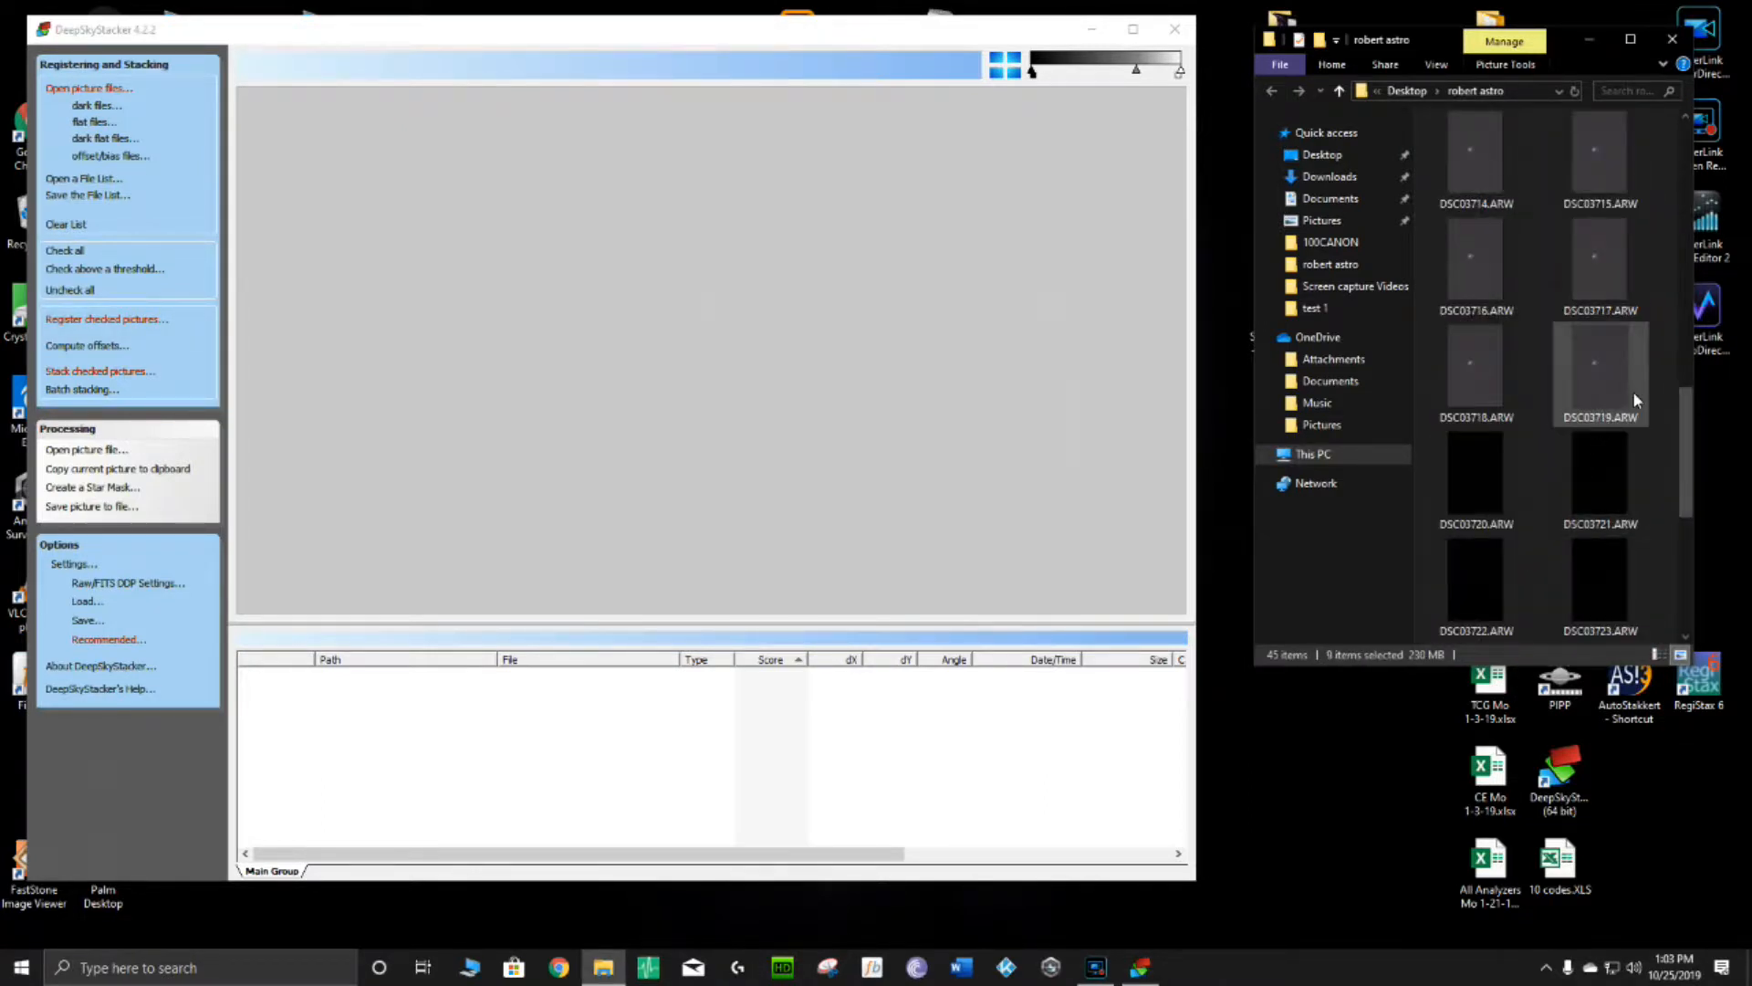
pyautogui.moveTo(1648, 375); pyautogui.dragTo(876, 393)
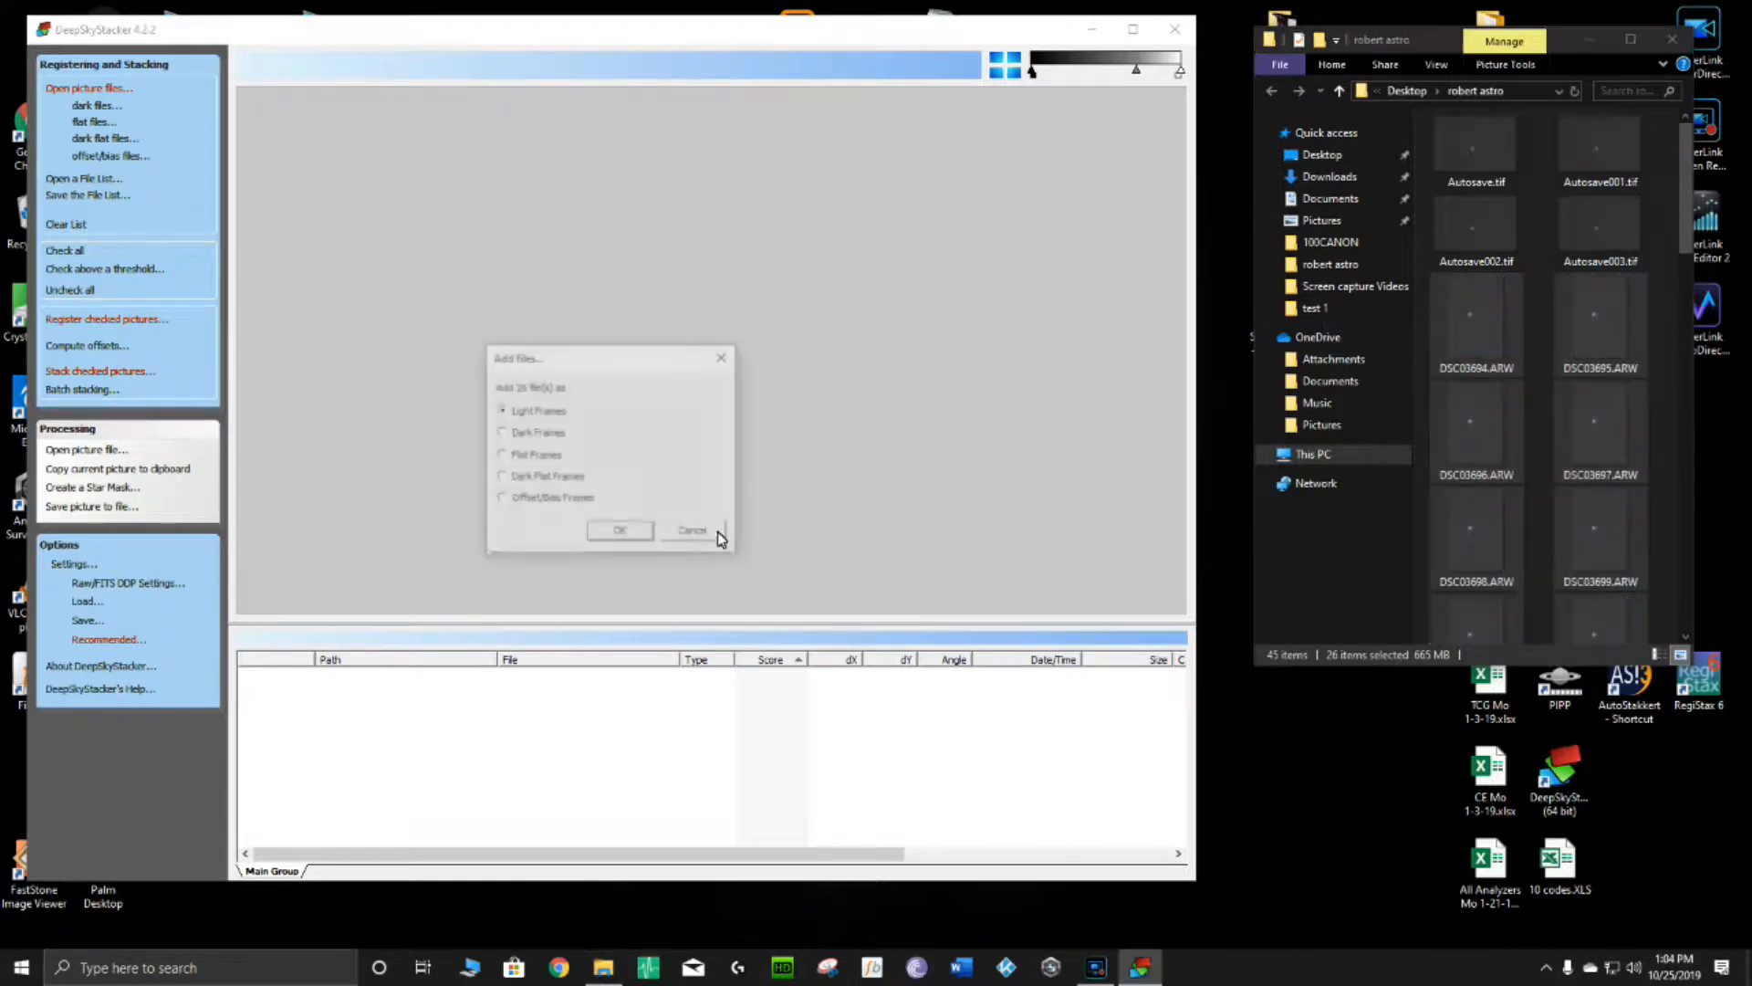
pyautogui.click(611, 538)
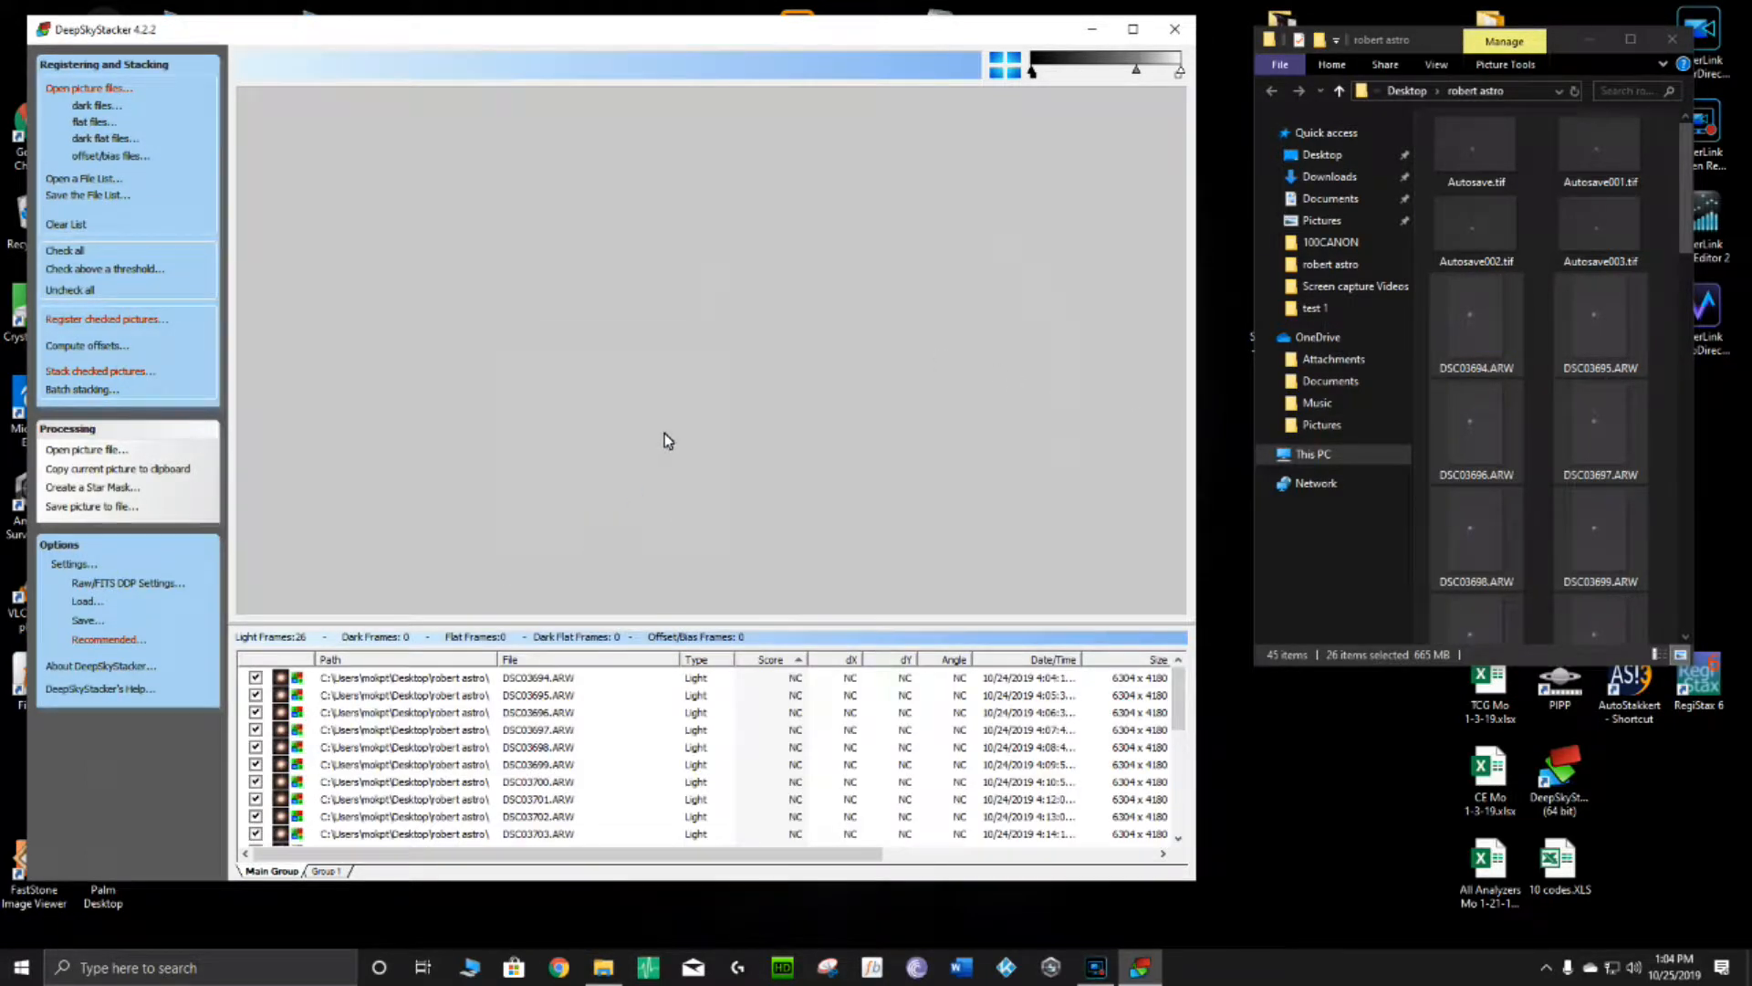
pyautogui.moveTo(829, 871); pyautogui.dragTo(1080, 874)
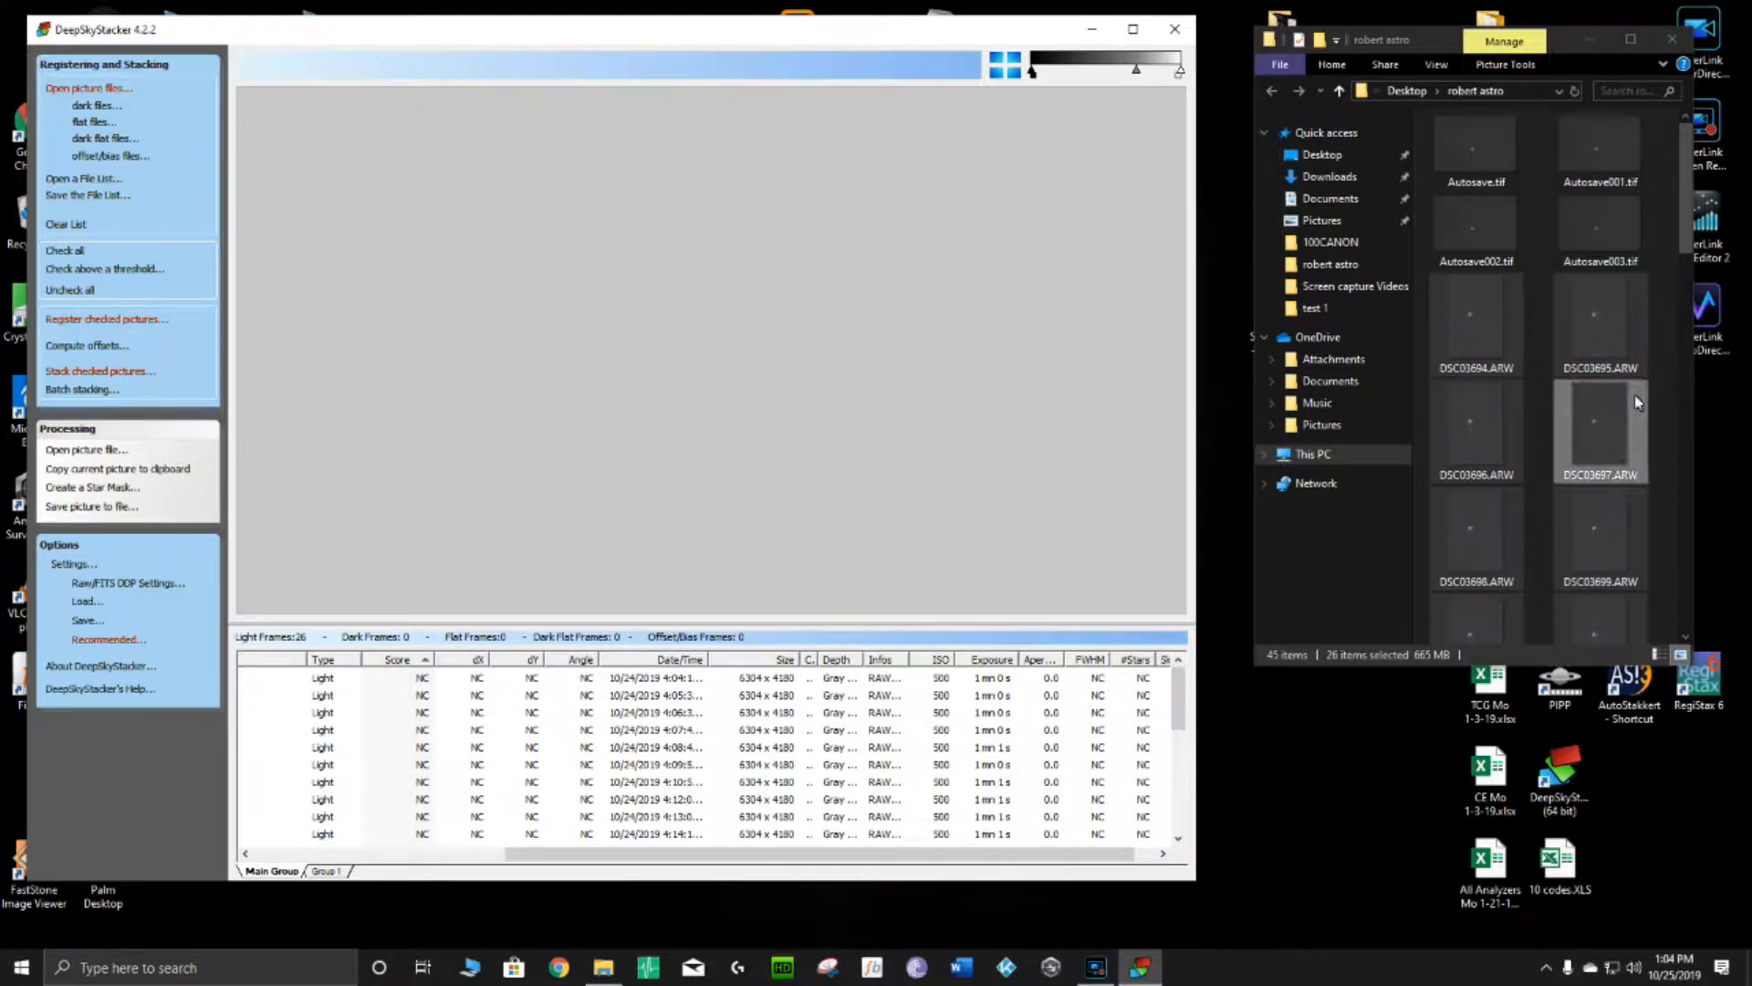
# Add the five black images DSC03720.ARW to DSC03724.ARW from the robert astro folder as dark frames.
pyautogui.moveTo(1692, 255); pyautogui.dragTo(1661, 501)
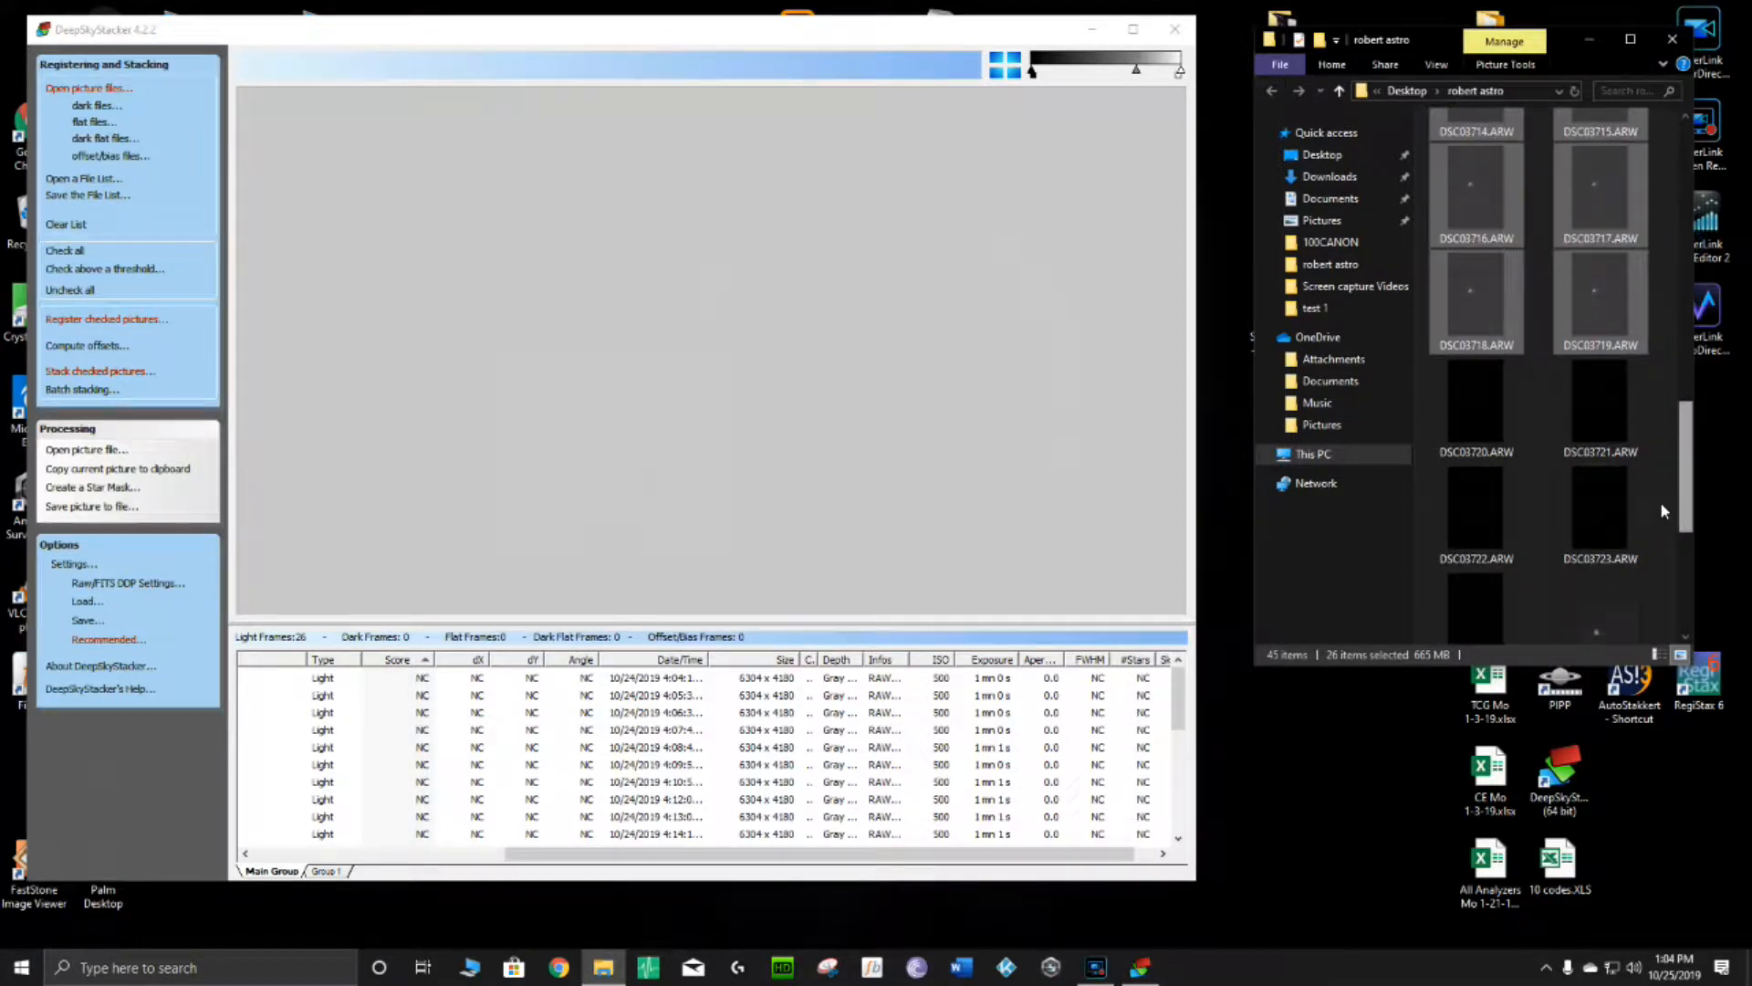
pyautogui.keyDown('shift'); pyautogui.click(1457, 604); pyautogui.keyUp('shift')
pyautogui.click(1499, 375)
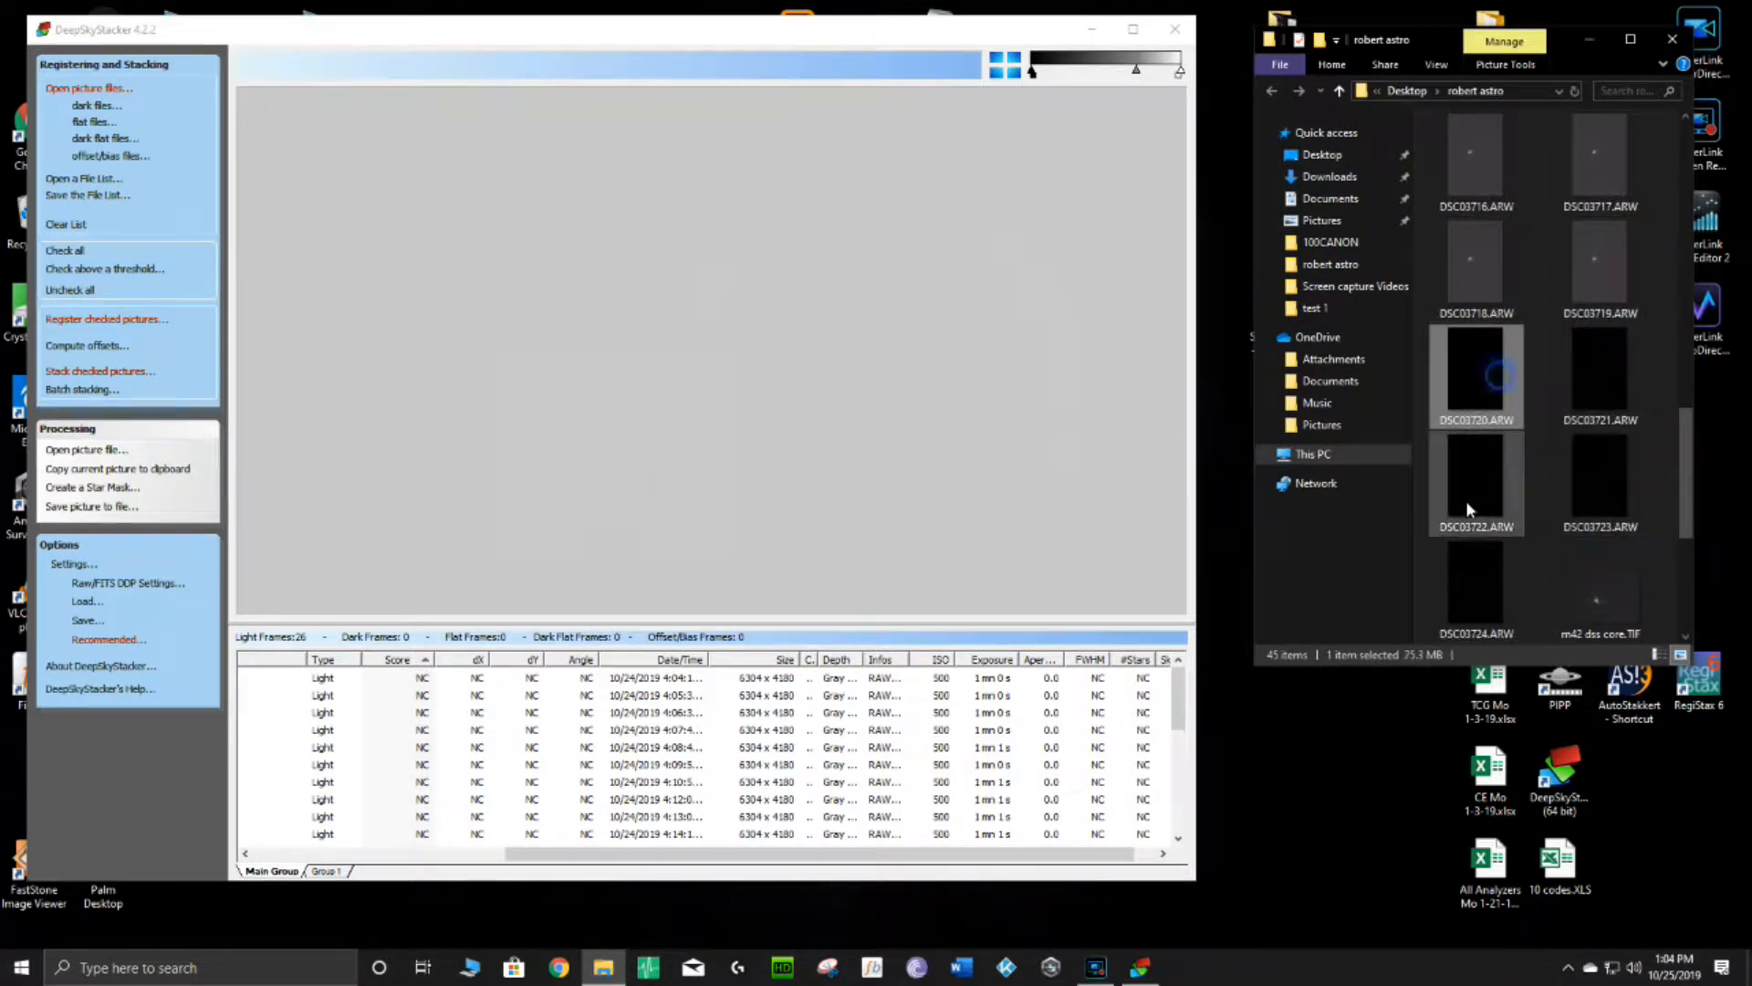
pyautogui.keyDown('shift'); pyautogui.click(1469, 547); pyautogui.keyUp('shift')
pyautogui.moveTo(1583, 374); pyautogui.dragTo(855, 351)
pyautogui.click(514, 434)
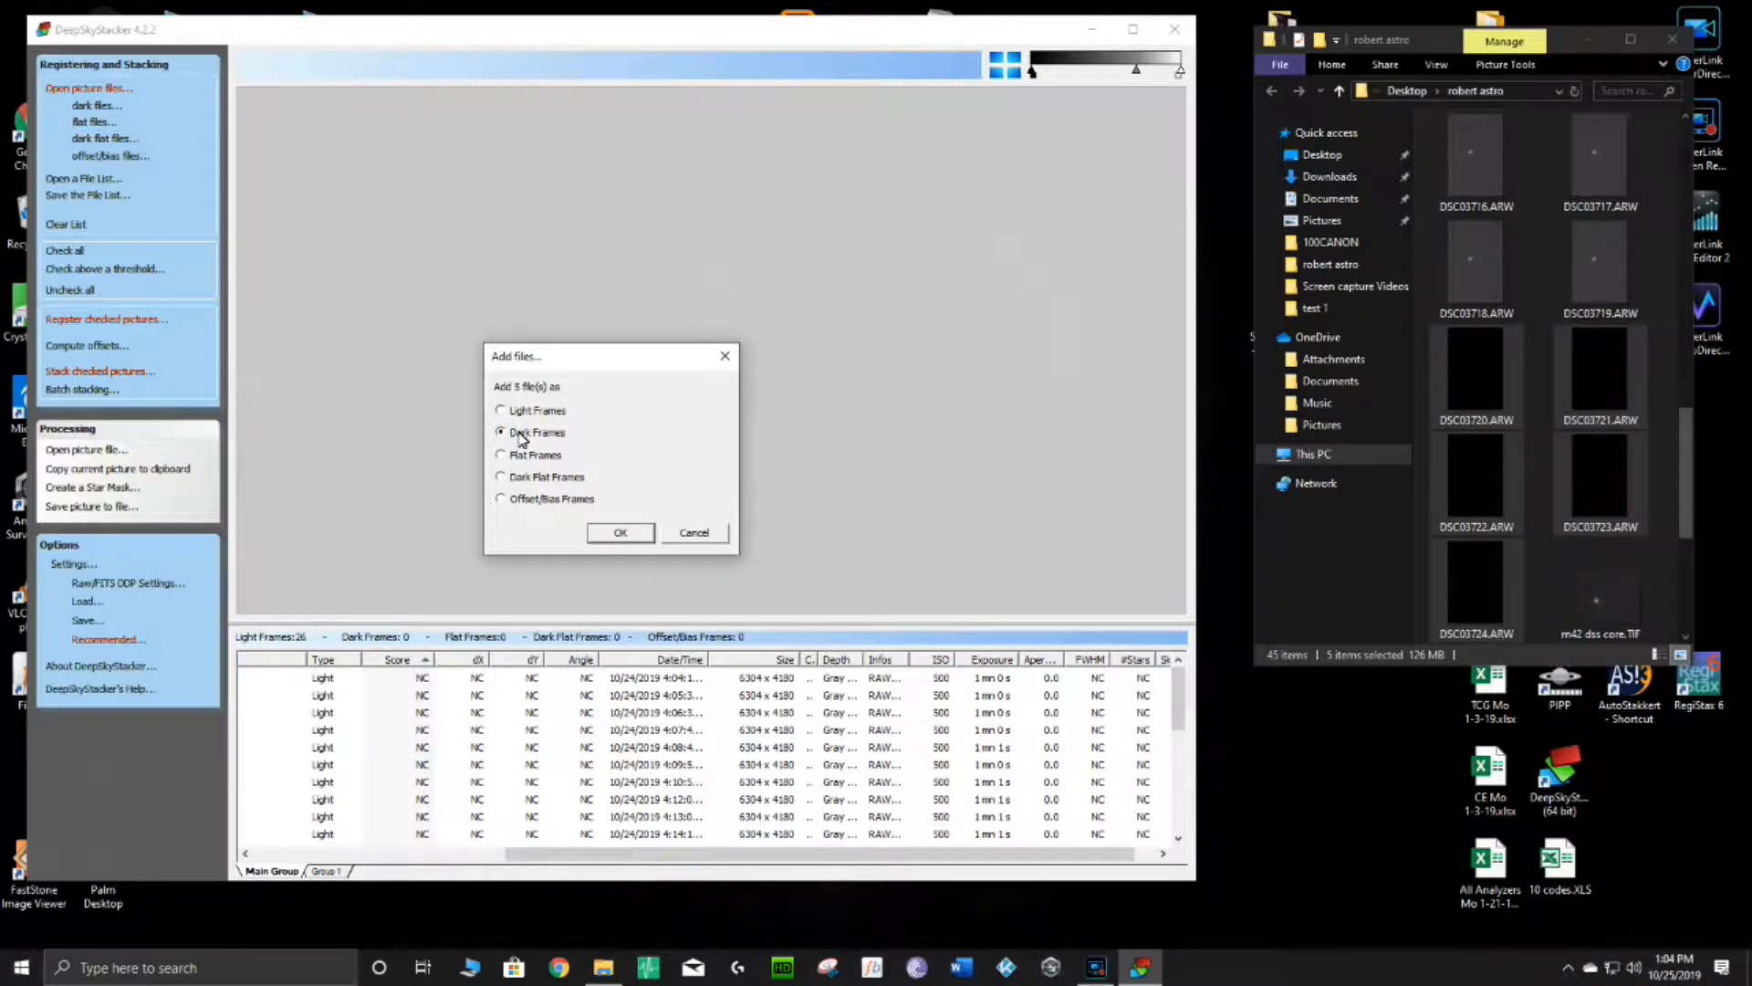
pyautogui.click(606, 534)
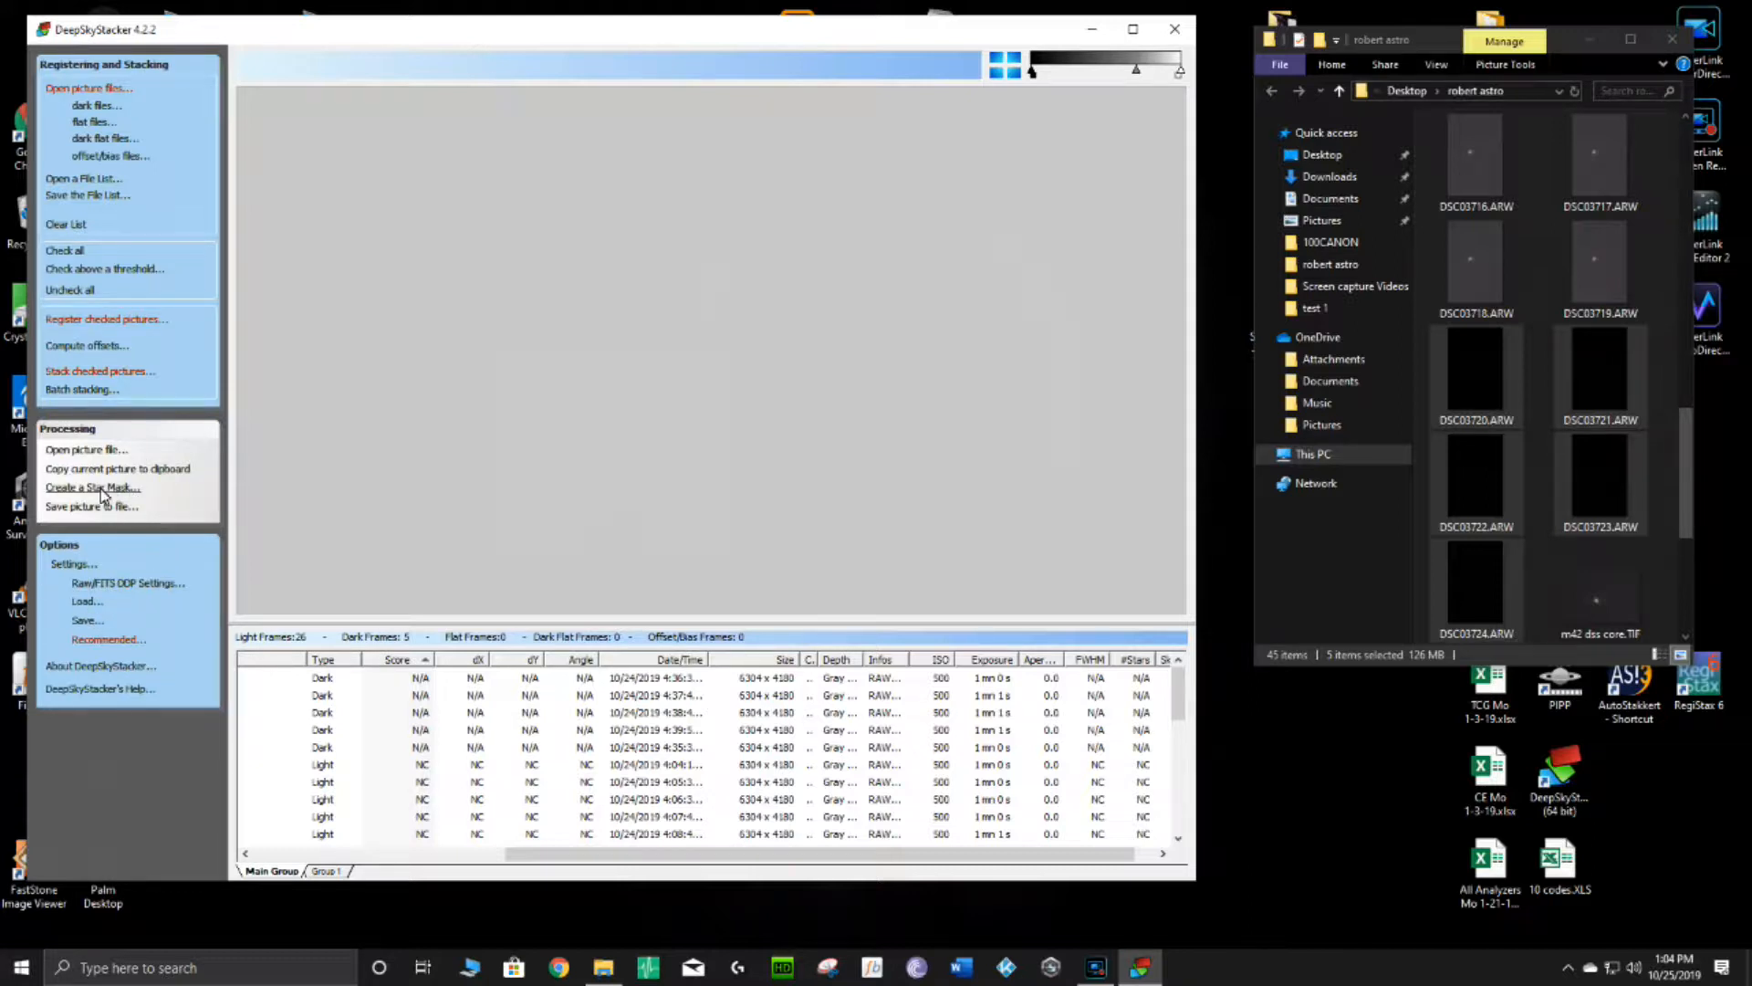
# Review the RAW and FITS digital development settings and accept them as they are.
pyautogui.click(119, 584)
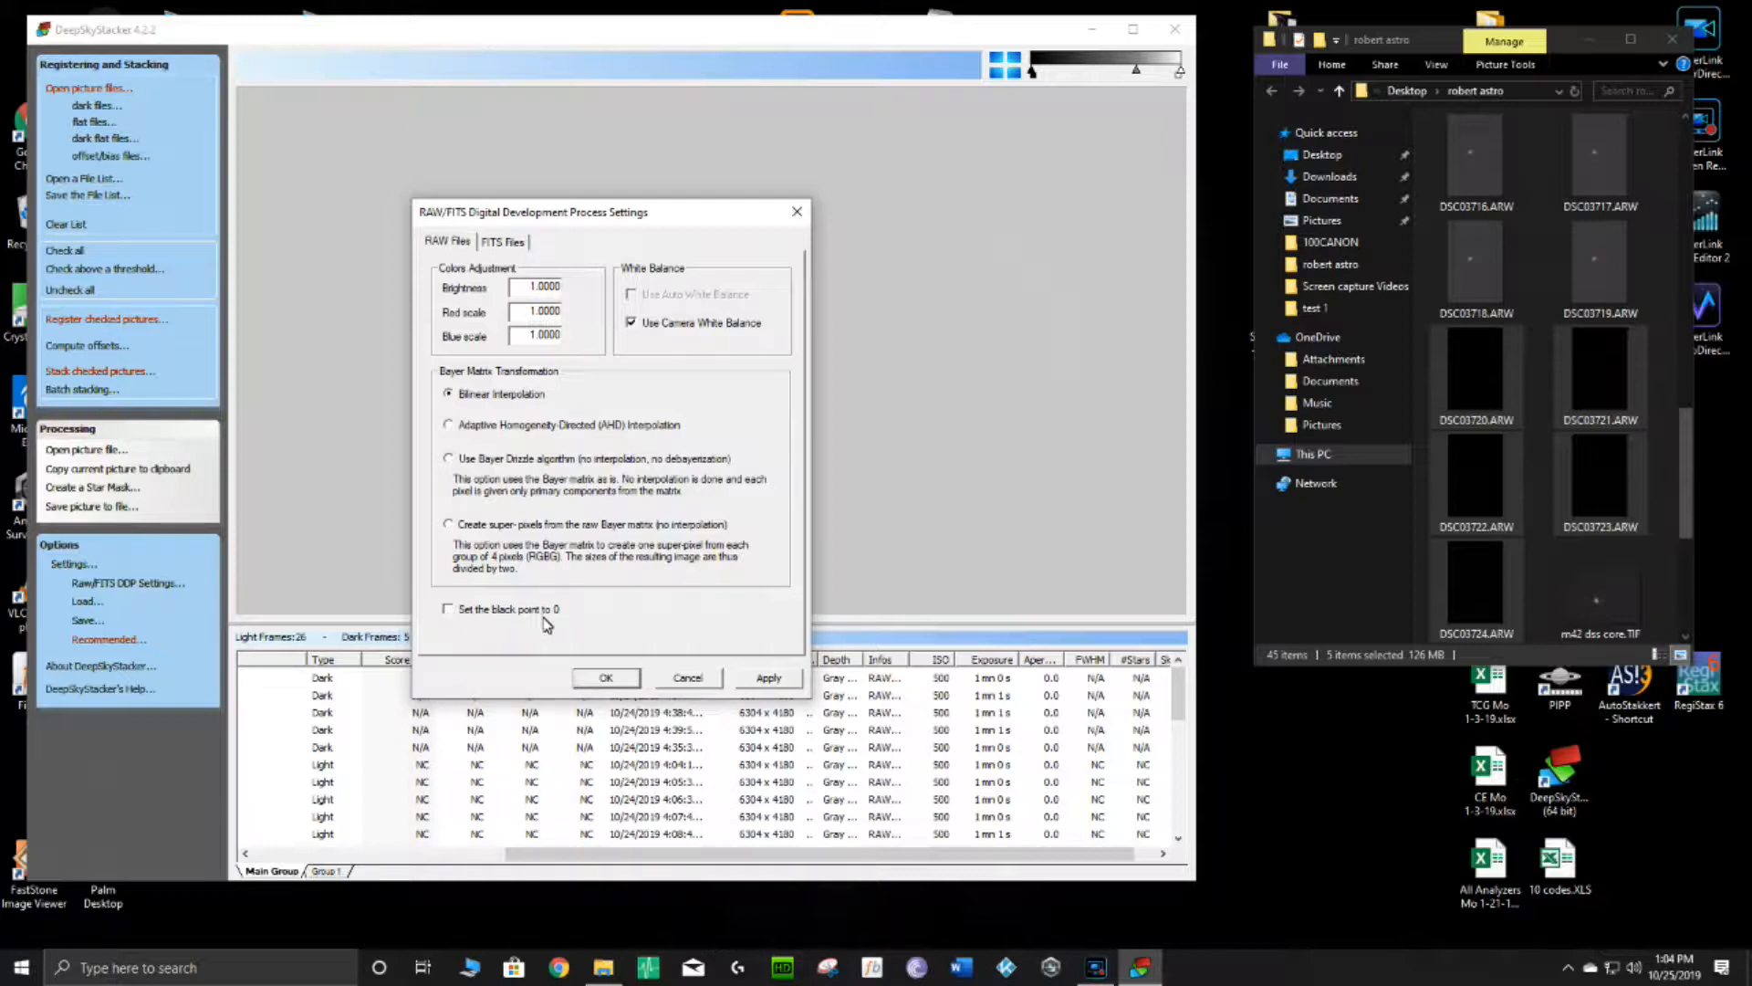
pyautogui.click(502, 242)
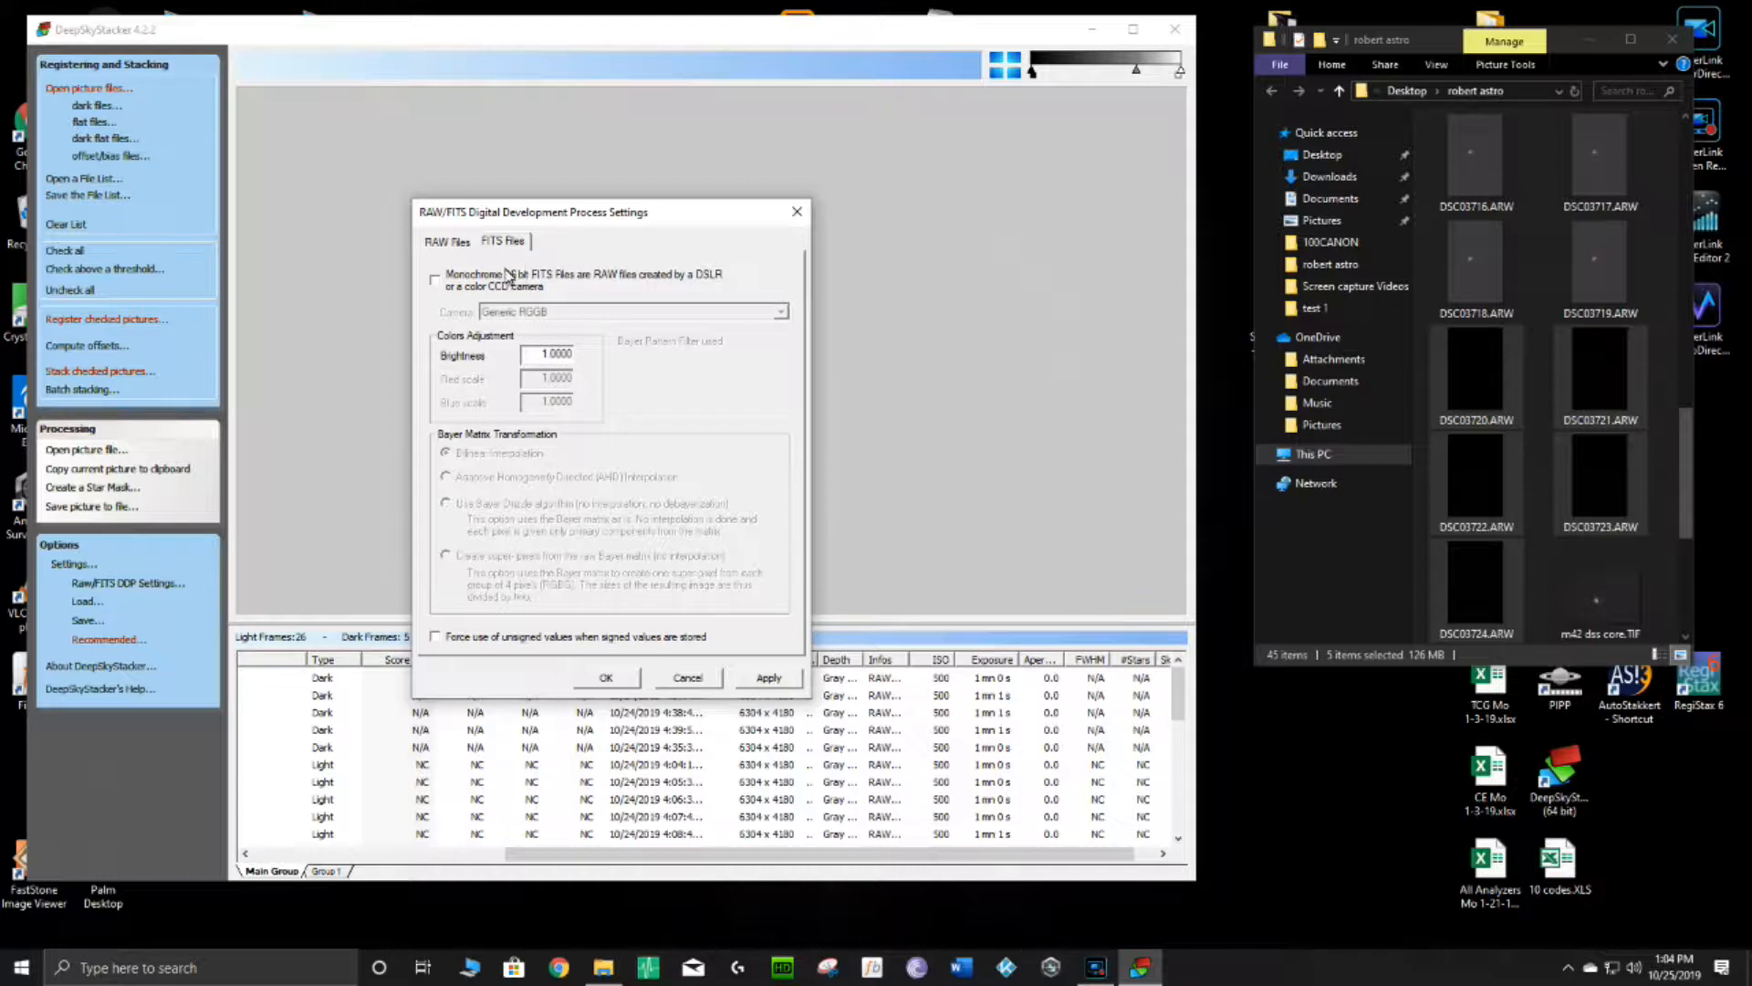
pyautogui.click(608, 680)
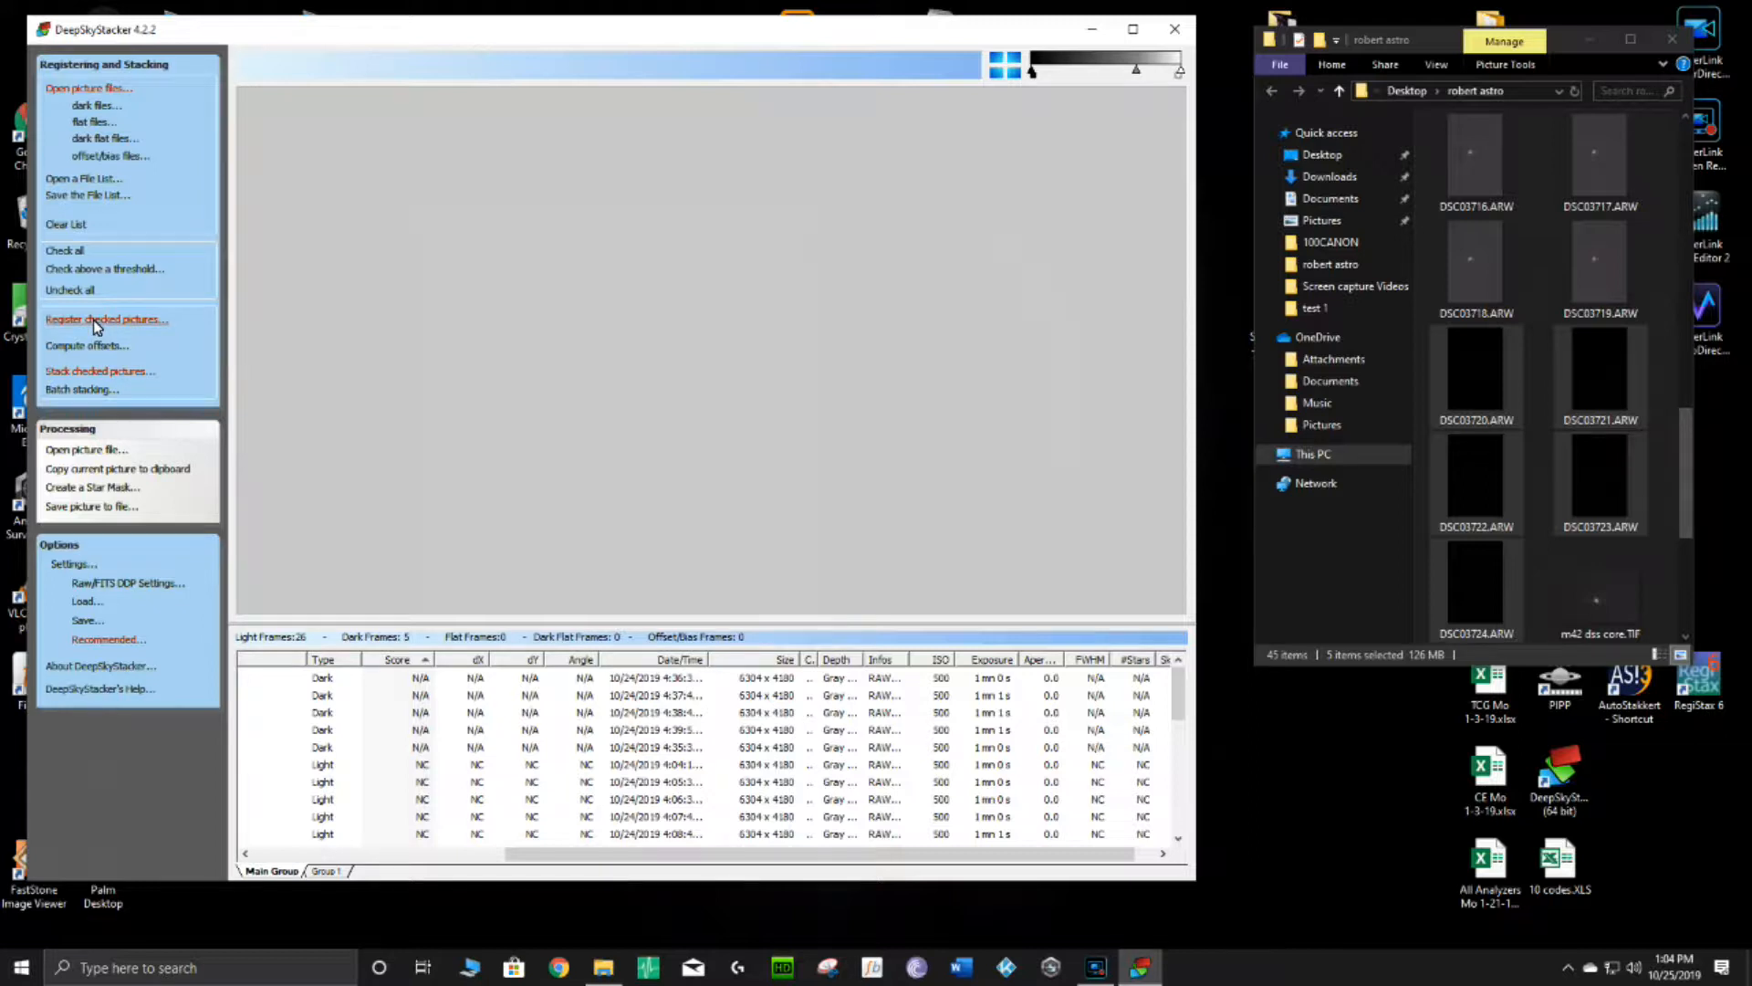
# Start registering the checked pictures and review the stacking parameters for result, light, dark, alignment, intermediate files, cosmetic and output, accepting them.
pyautogui.click(93, 319)
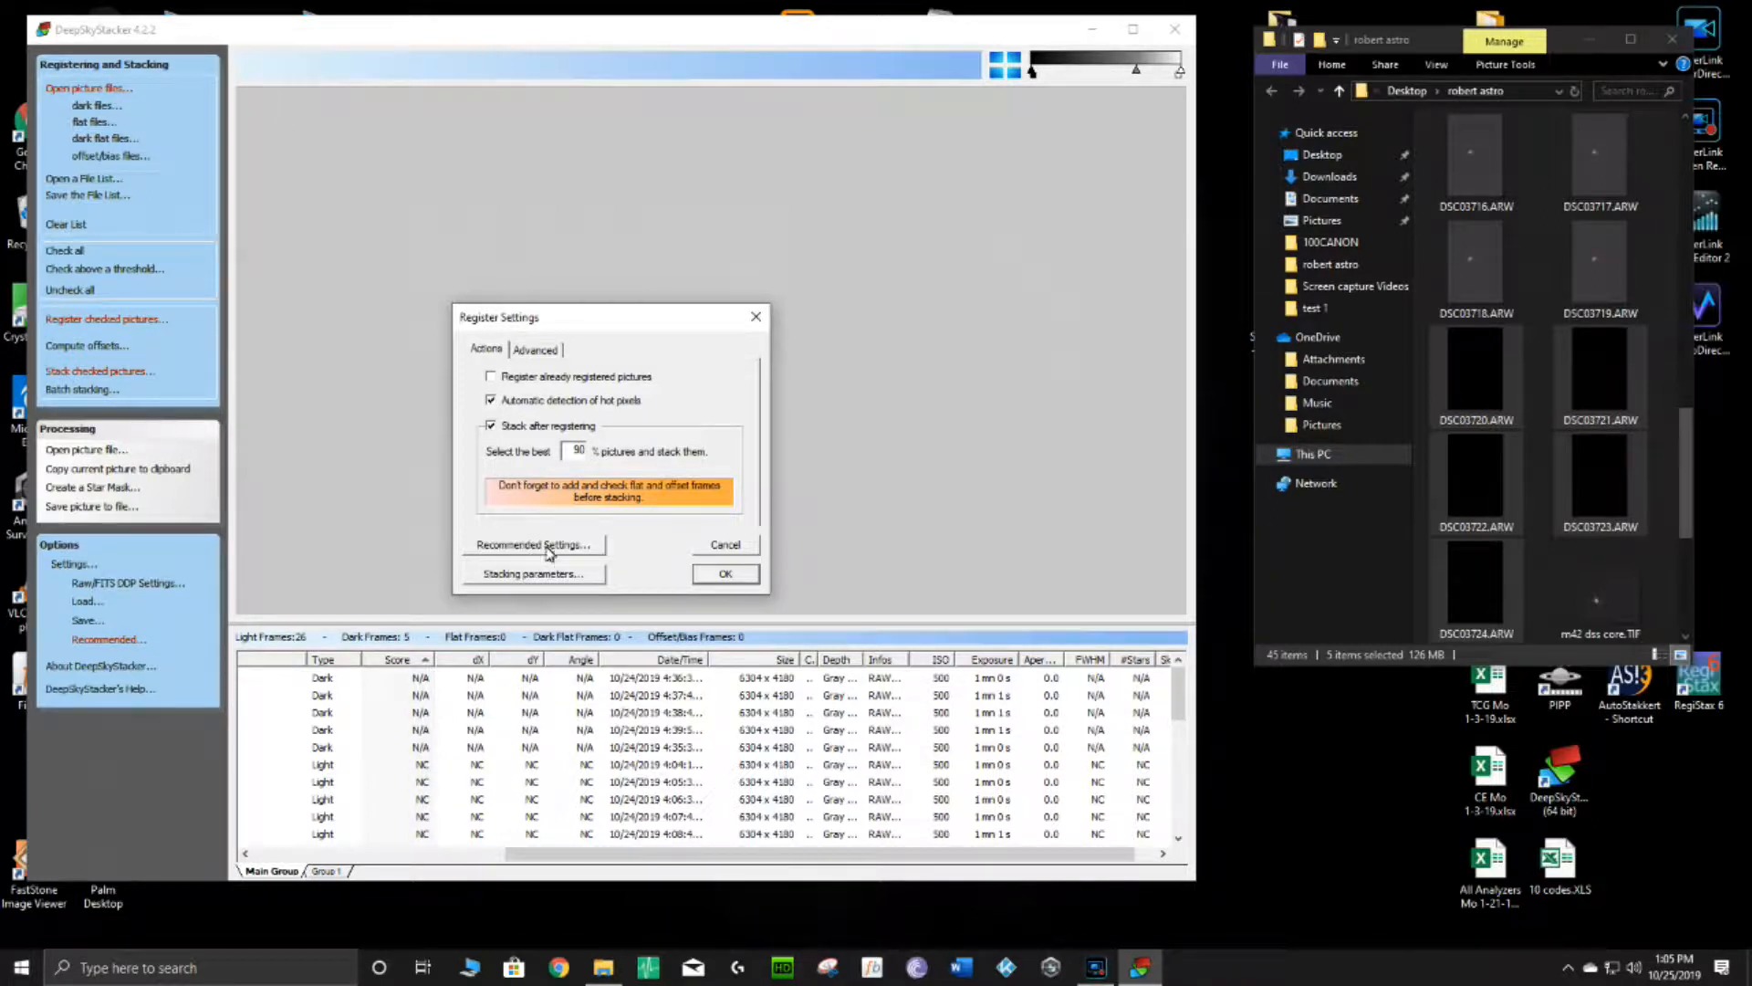
pyautogui.click(527, 574)
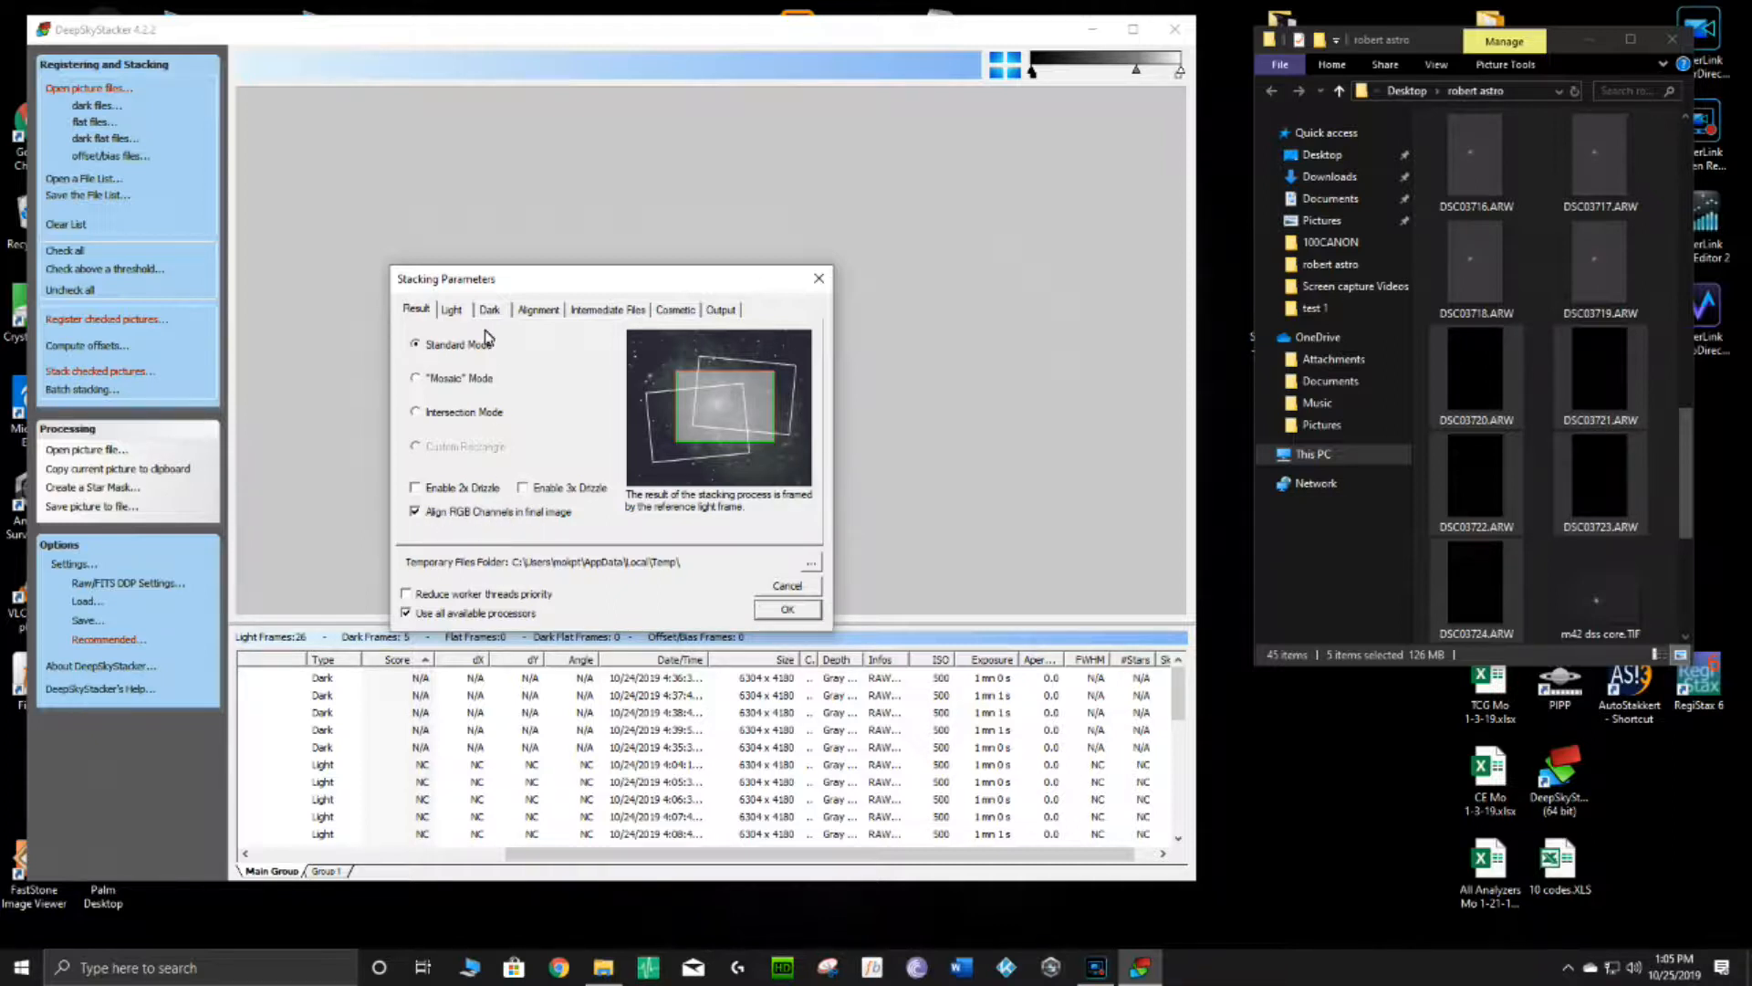
pyautogui.click(451, 311)
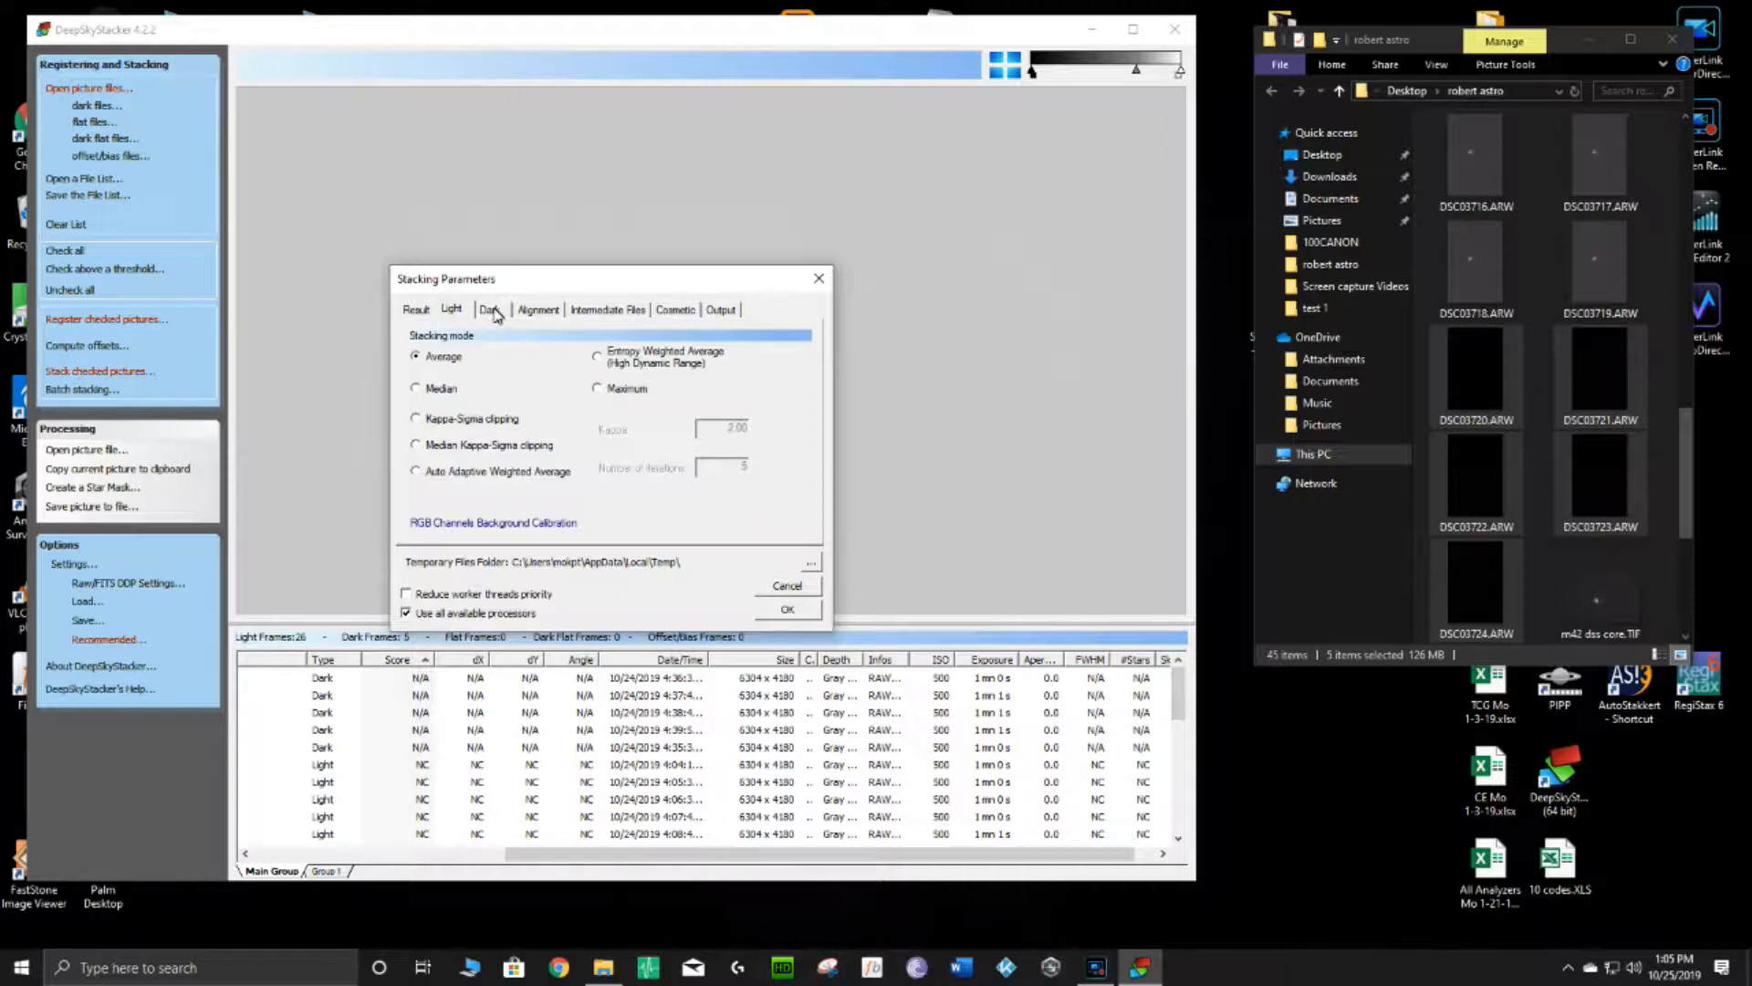
pyautogui.click(492, 311)
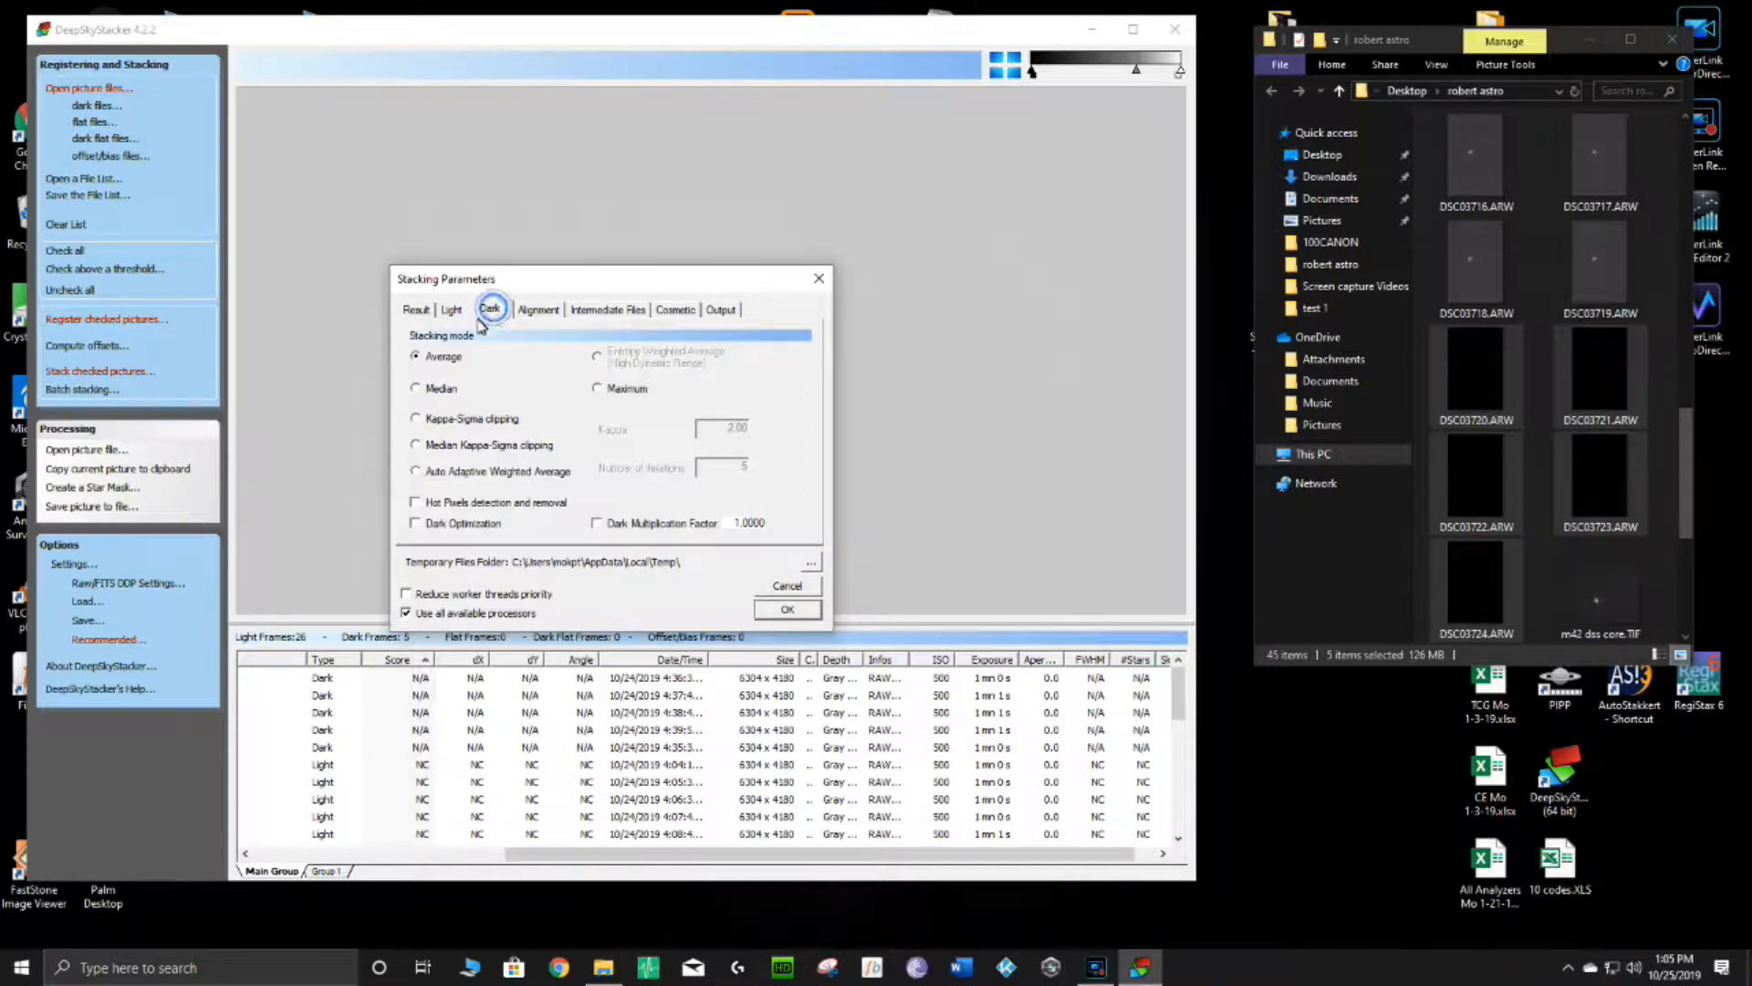
pyautogui.click(535, 311)
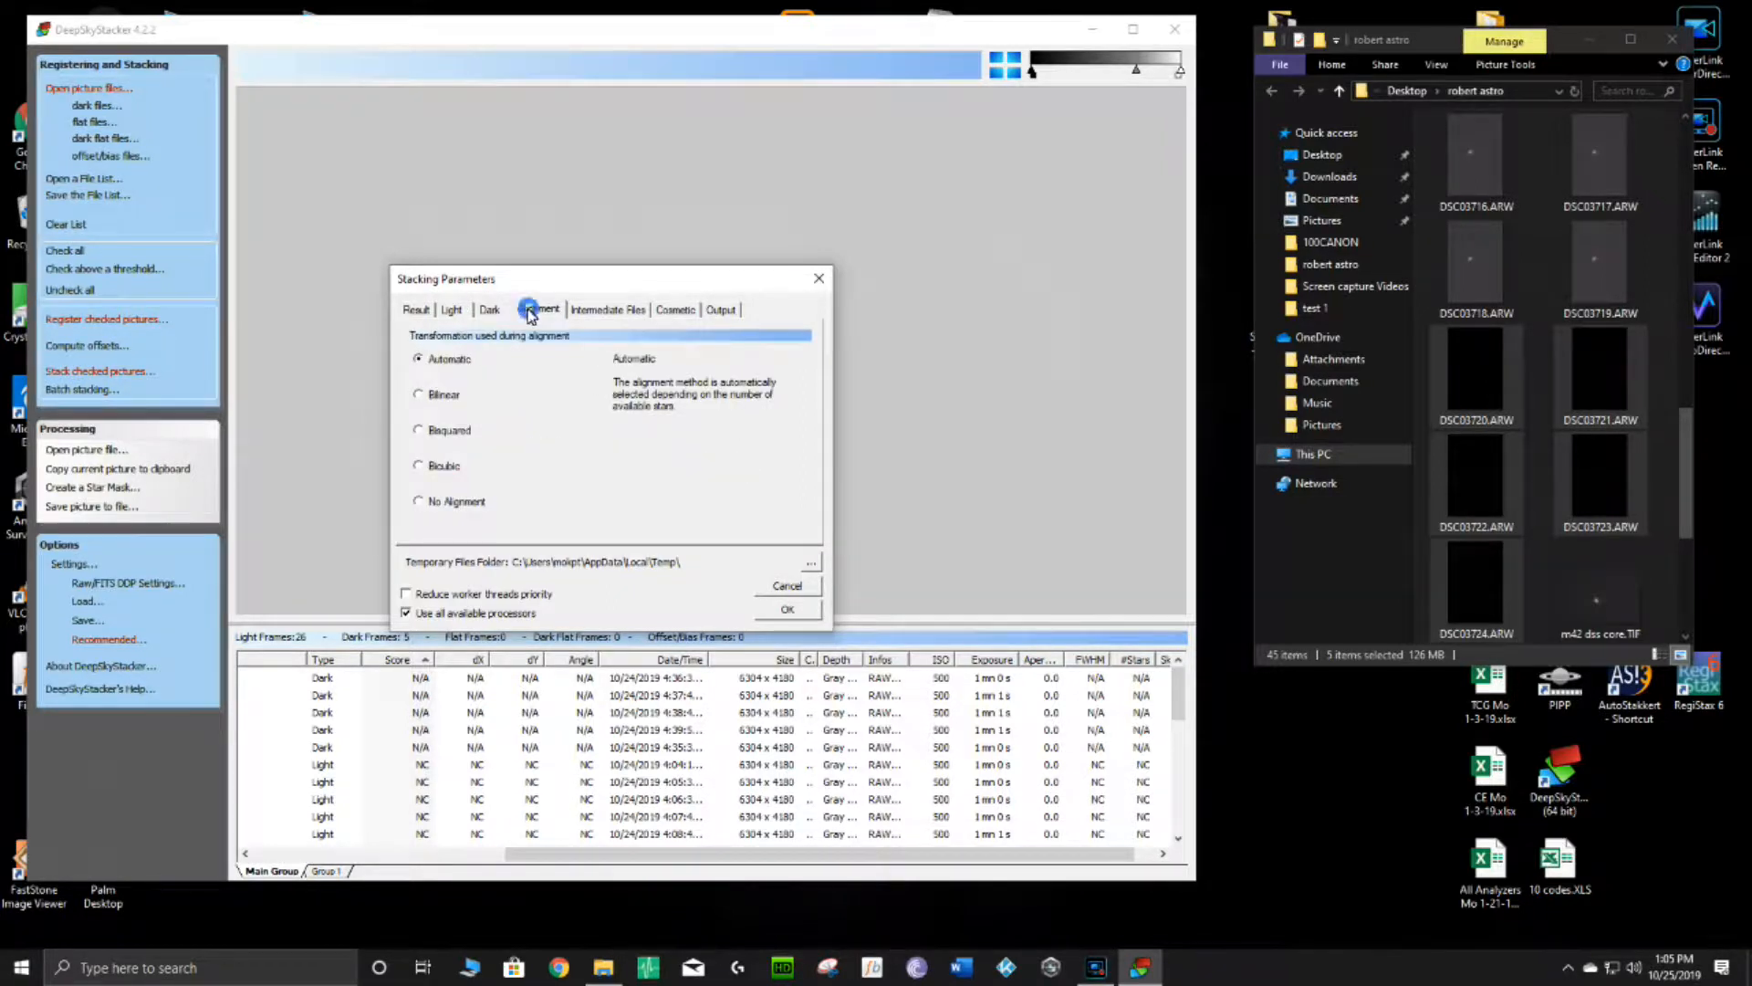
pyautogui.click(594, 310)
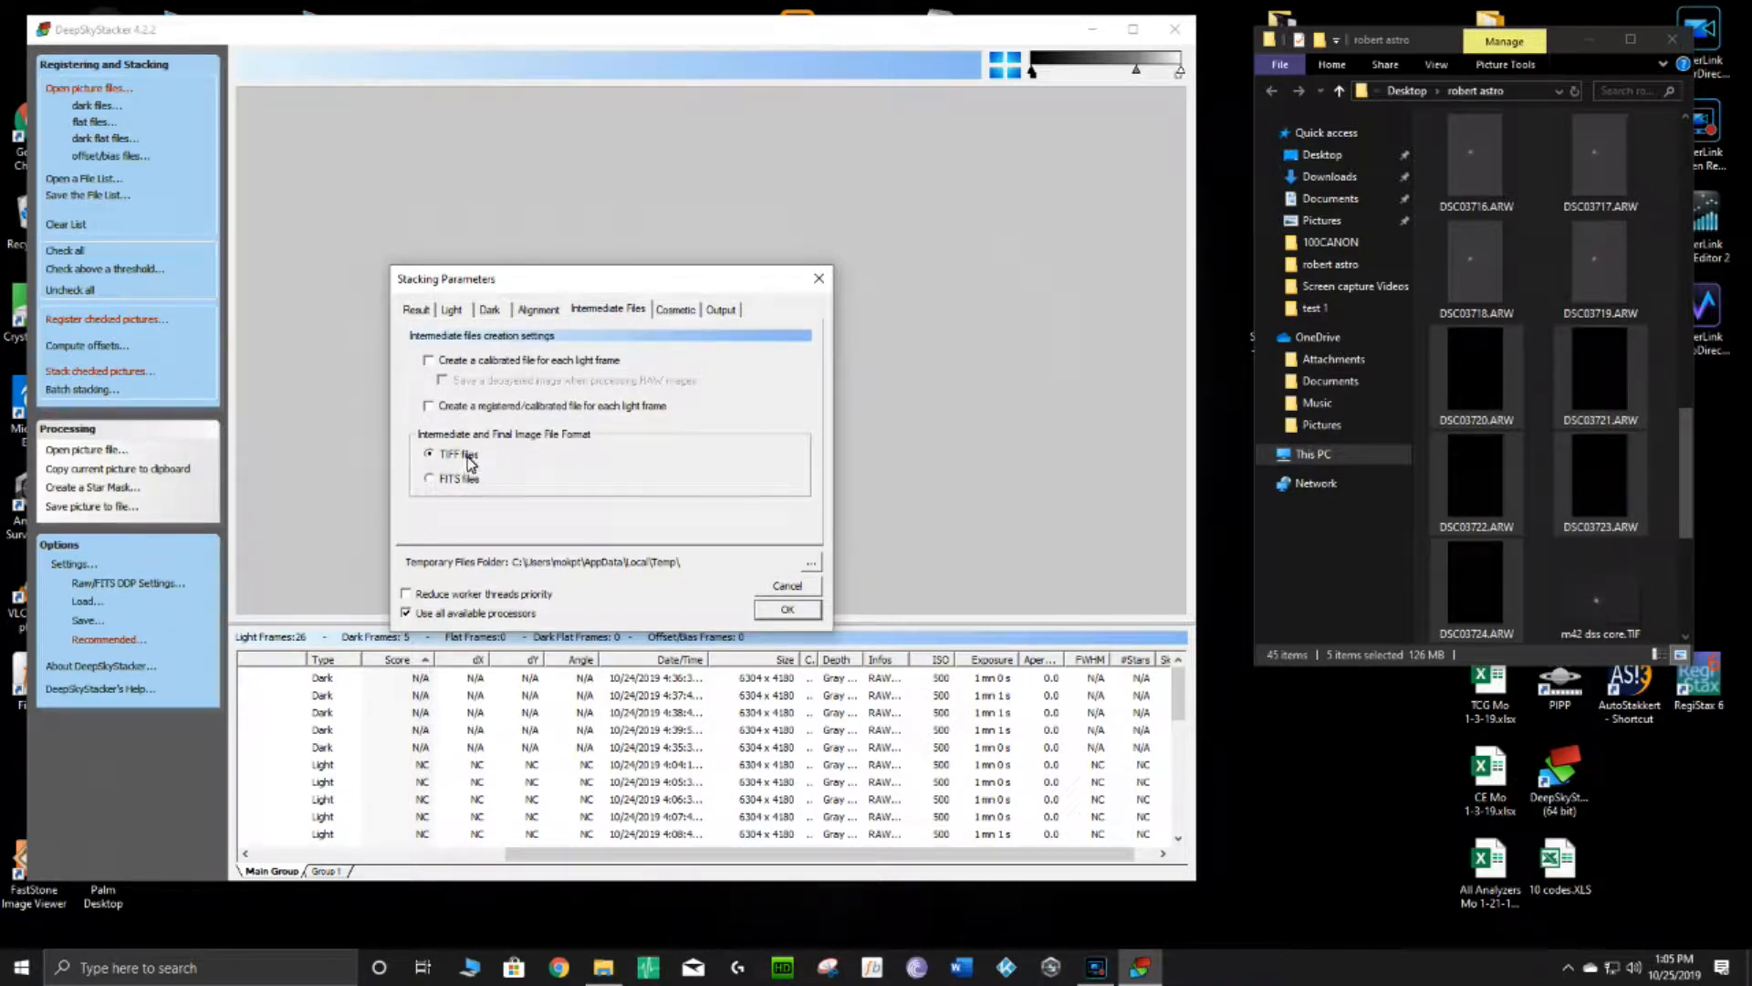
pyautogui.click(673, 313)
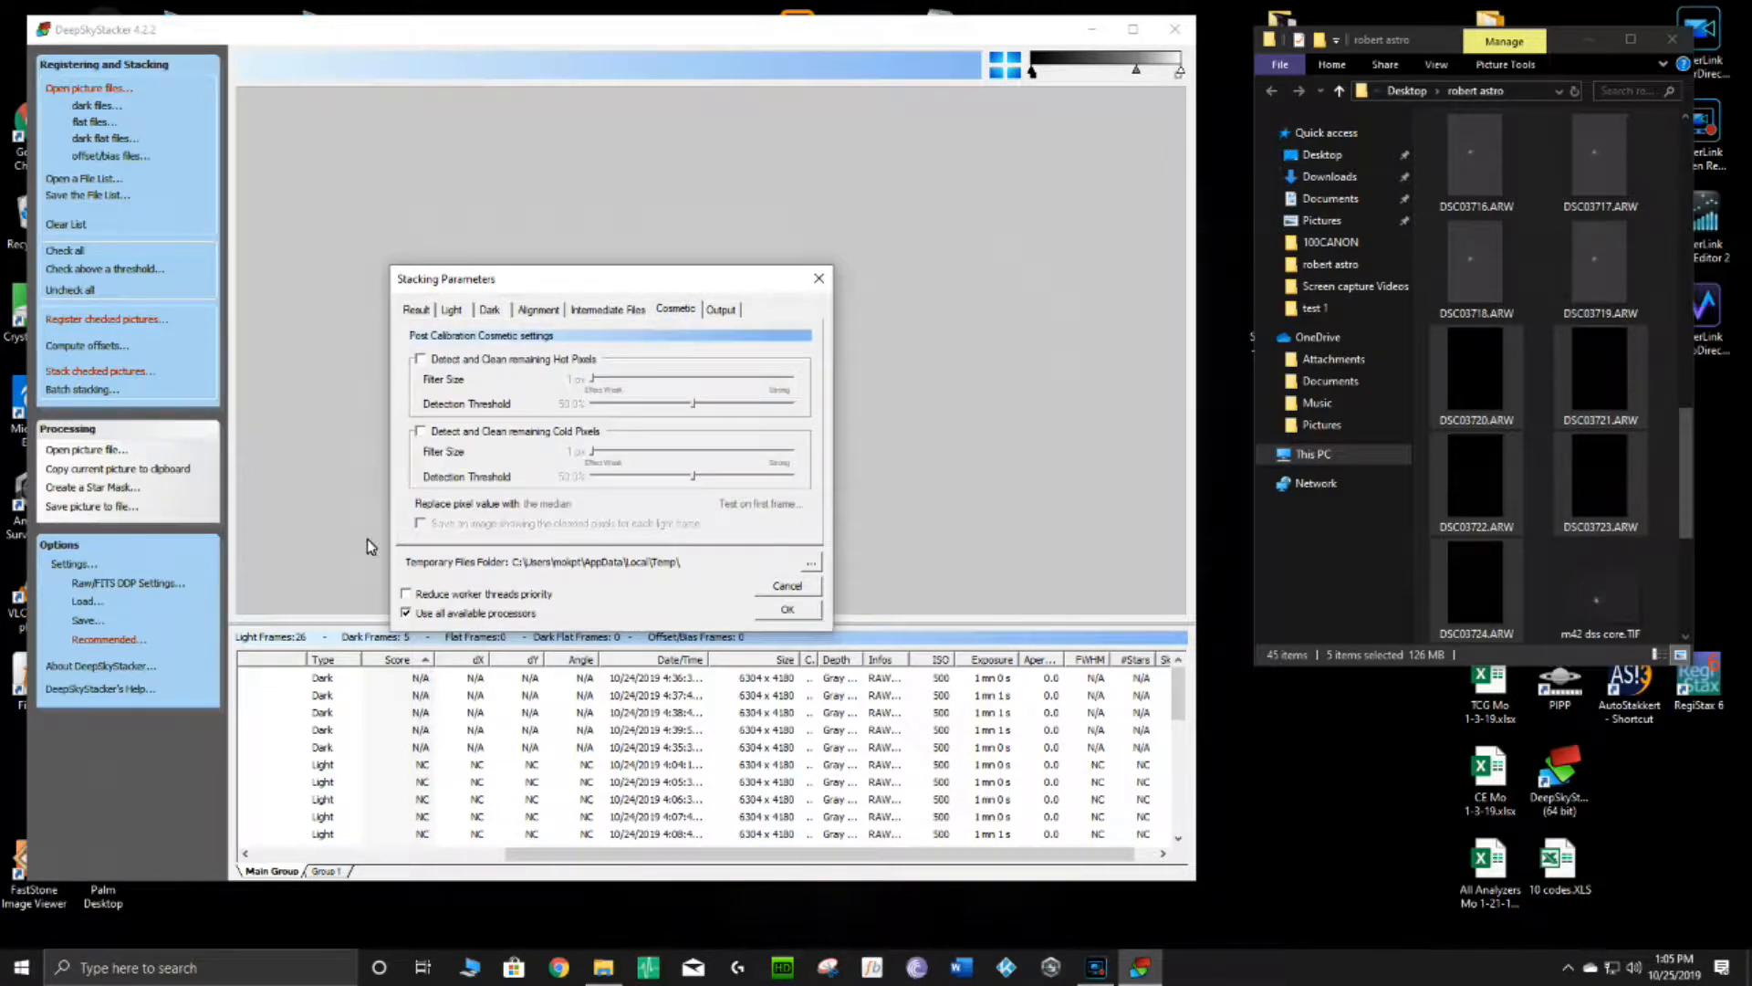
pyautogui.click(721, 311)
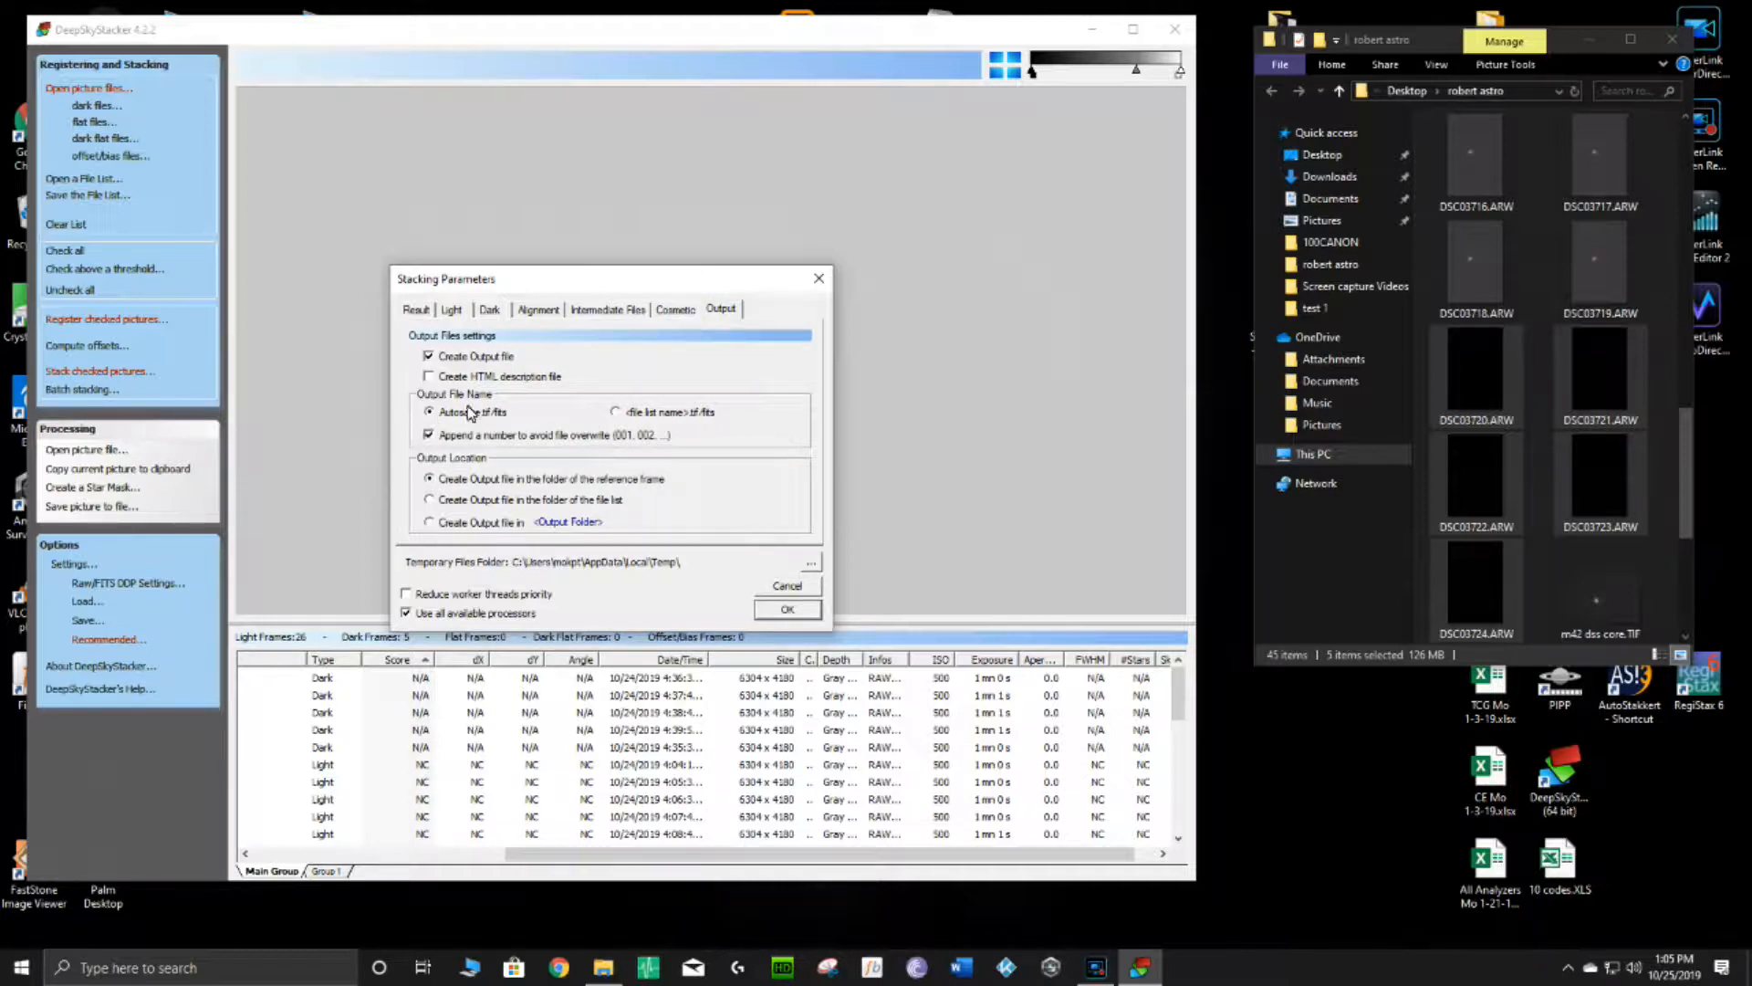
pyautogui.click(772, 610)
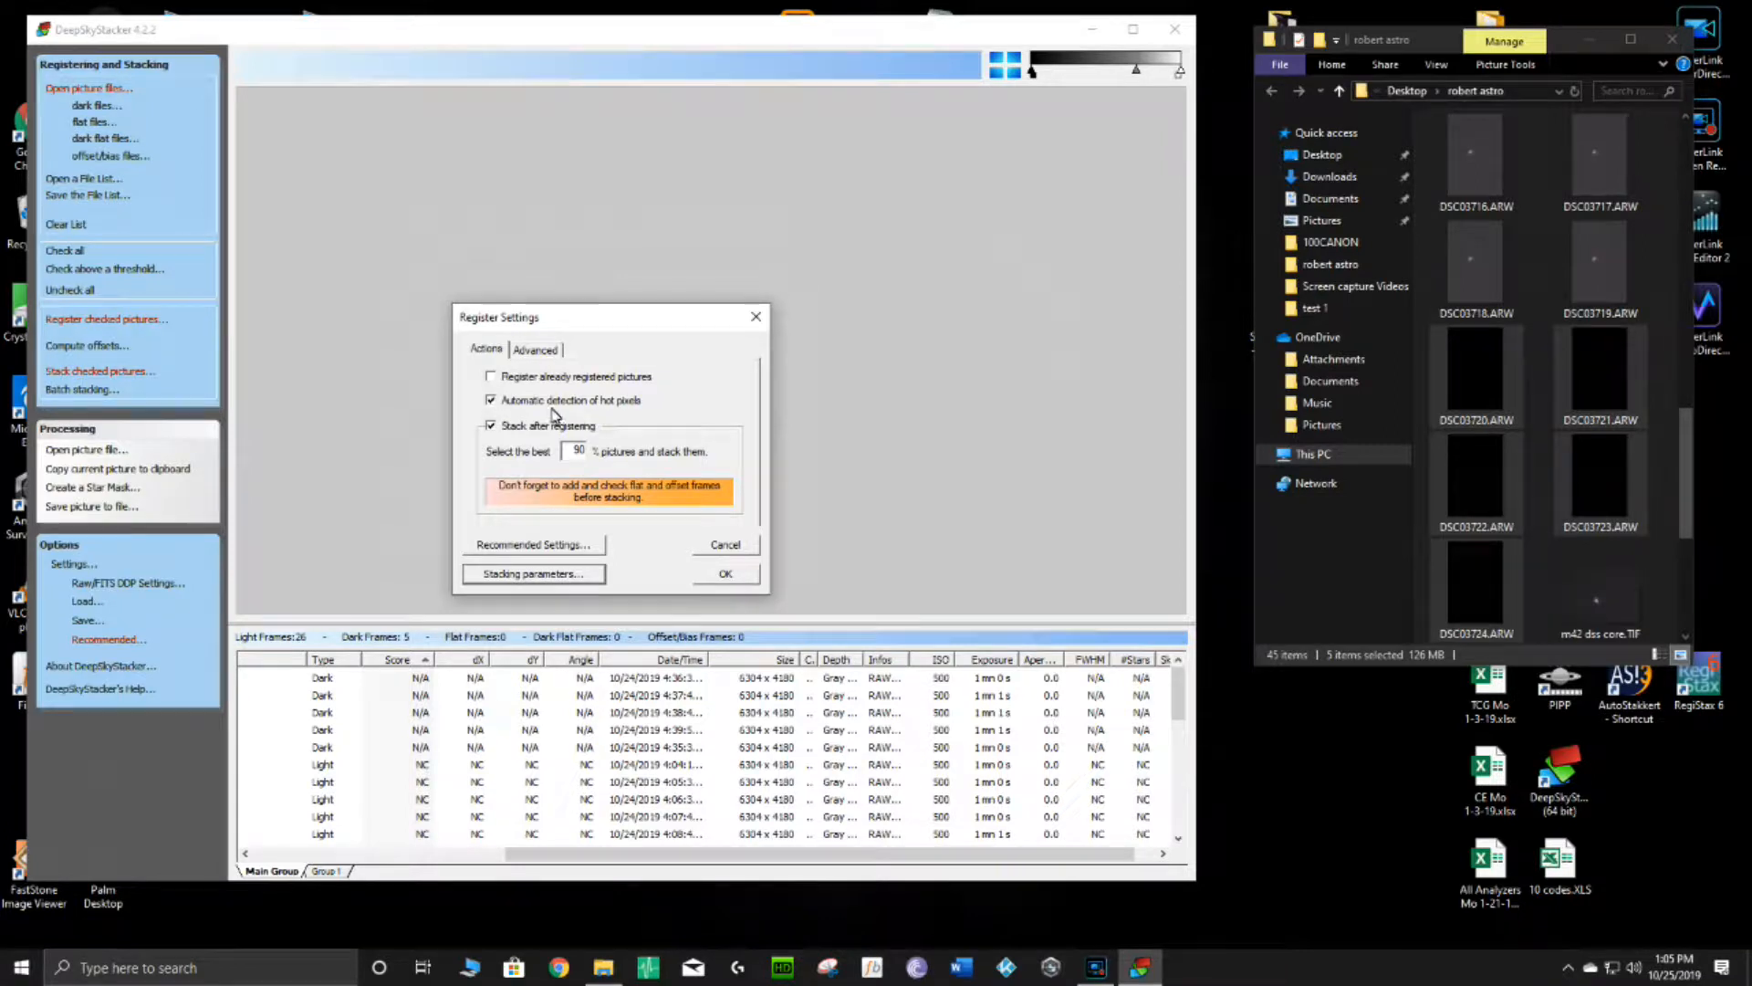
# Keep stacking after registering enabled for the best 90% of pictures, and run the registration and stacking, dismissing the camera warning.
pyautogui.click(491, 426)
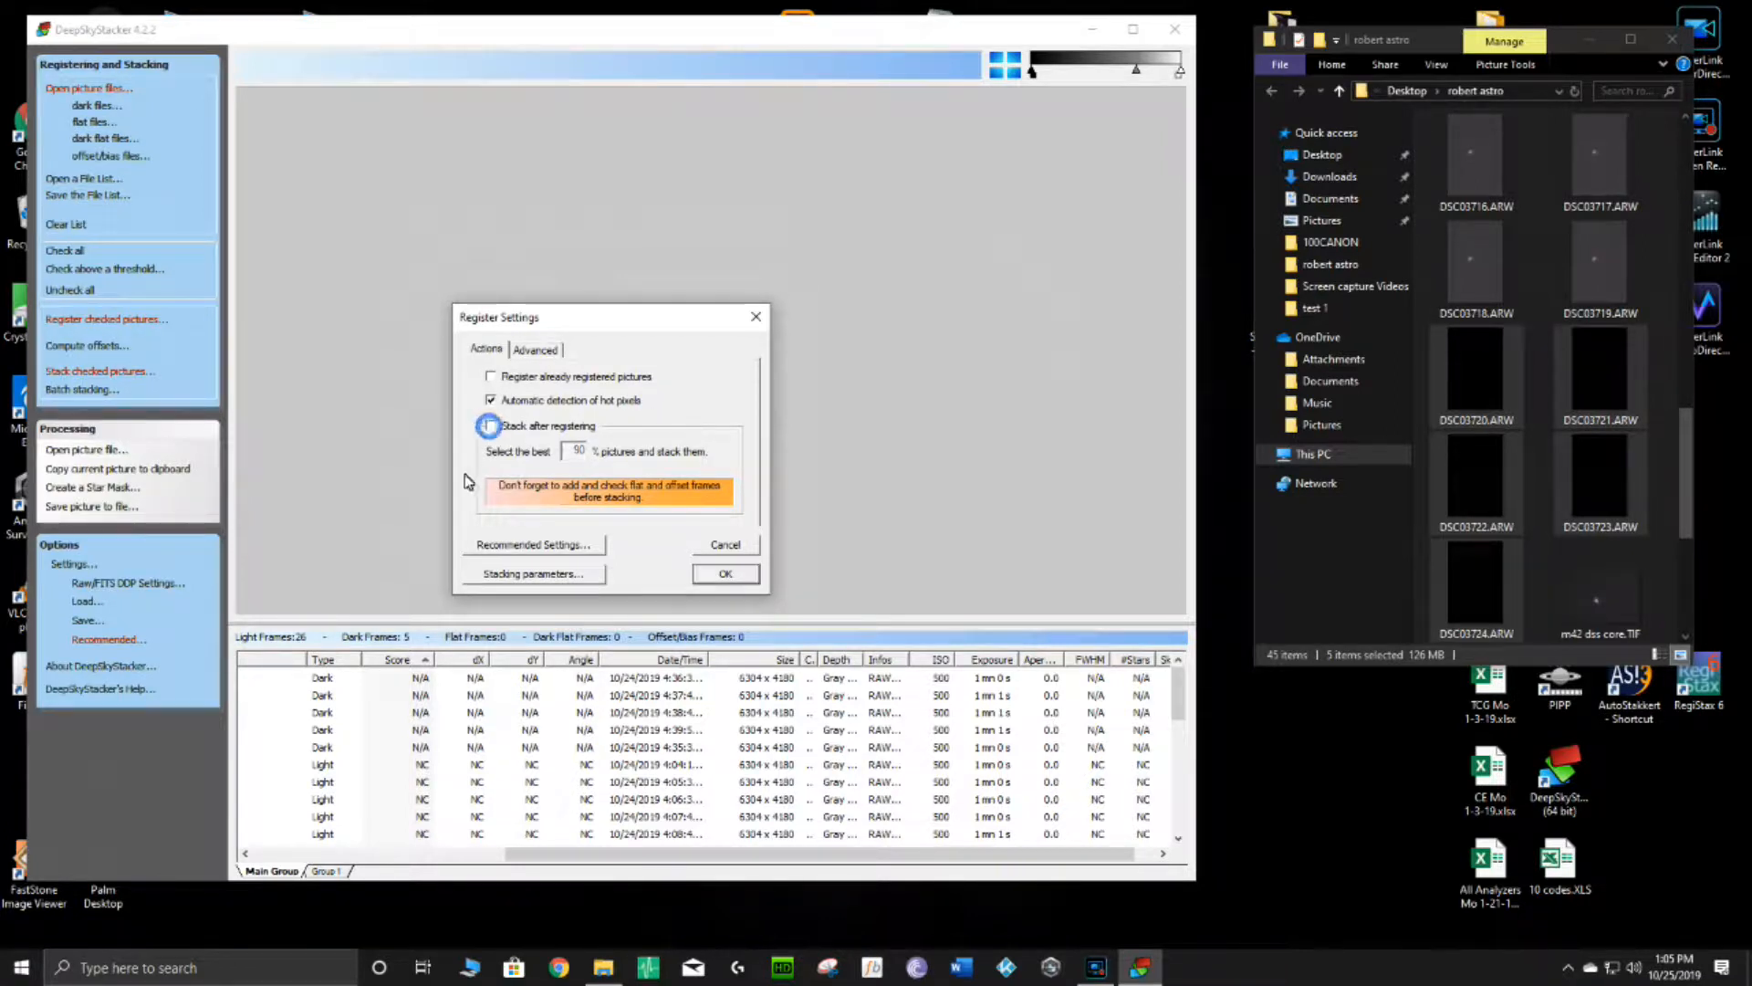
pyautogui.click(493, 428)
pyautogui.moveTo(575, 458); pyautogui.dragTo(645, 453)
pyautogui.moveTo(567, 459); pyautogui.dragTo(637, 453)
pyautogui.click(710, 576)
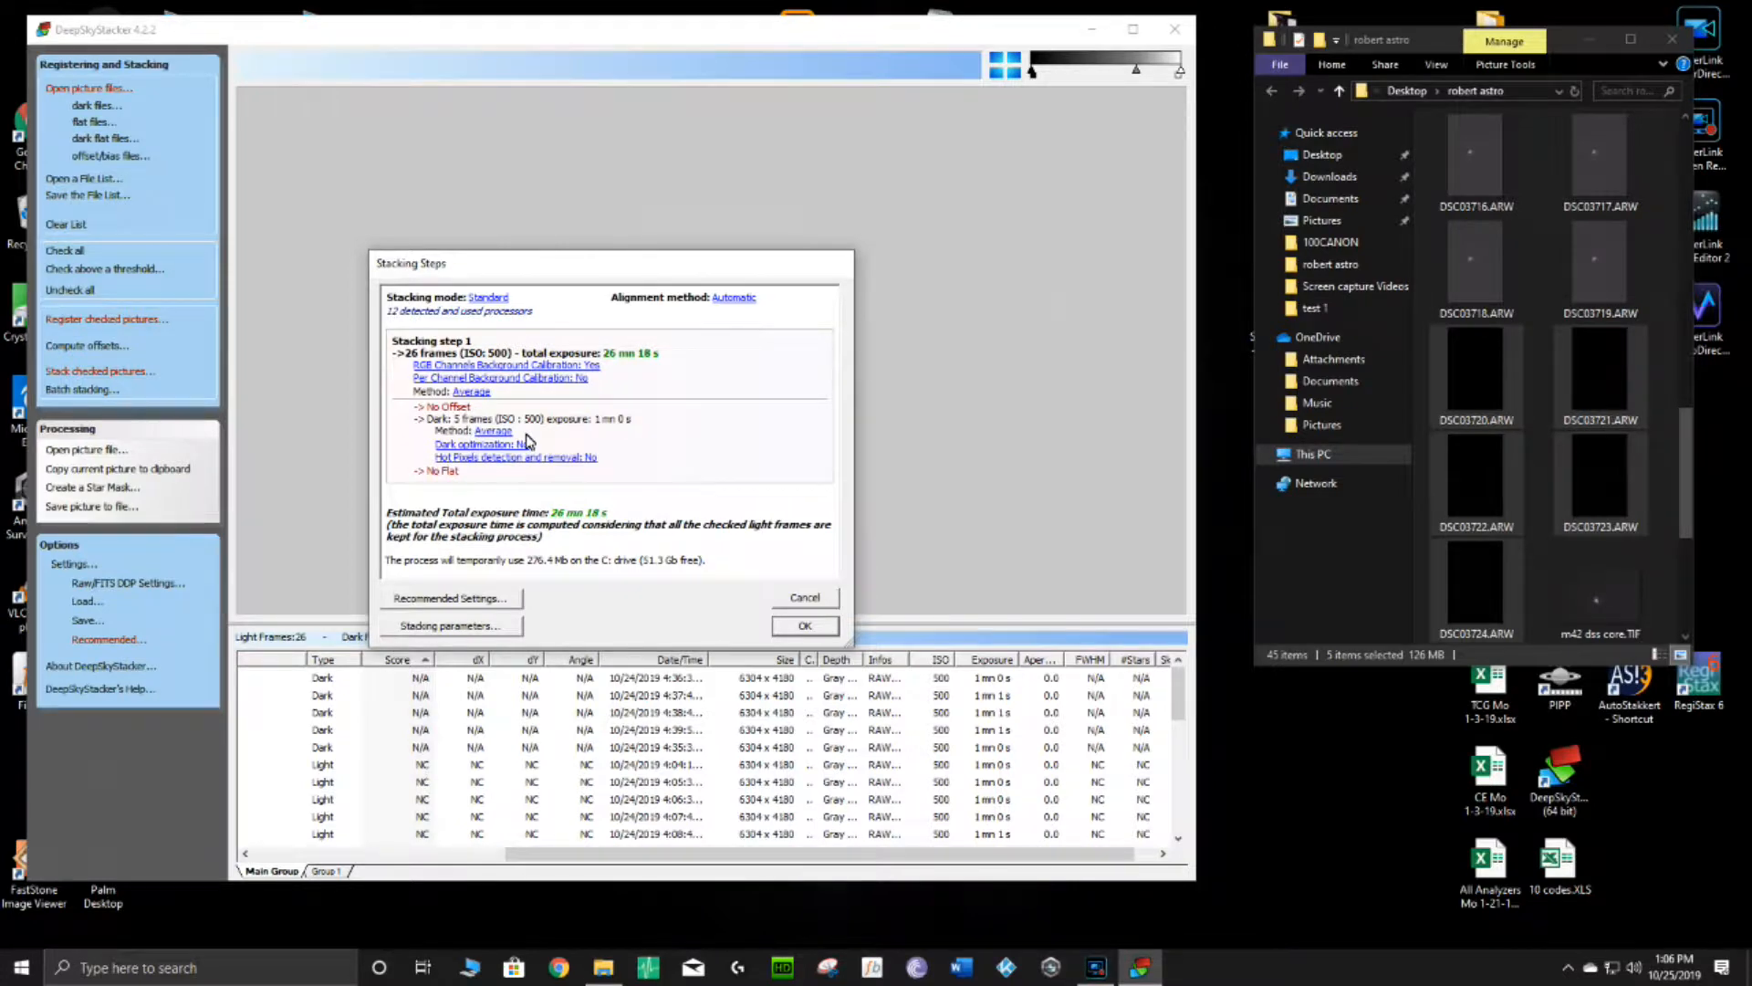
pyautogui.click(800, 626)
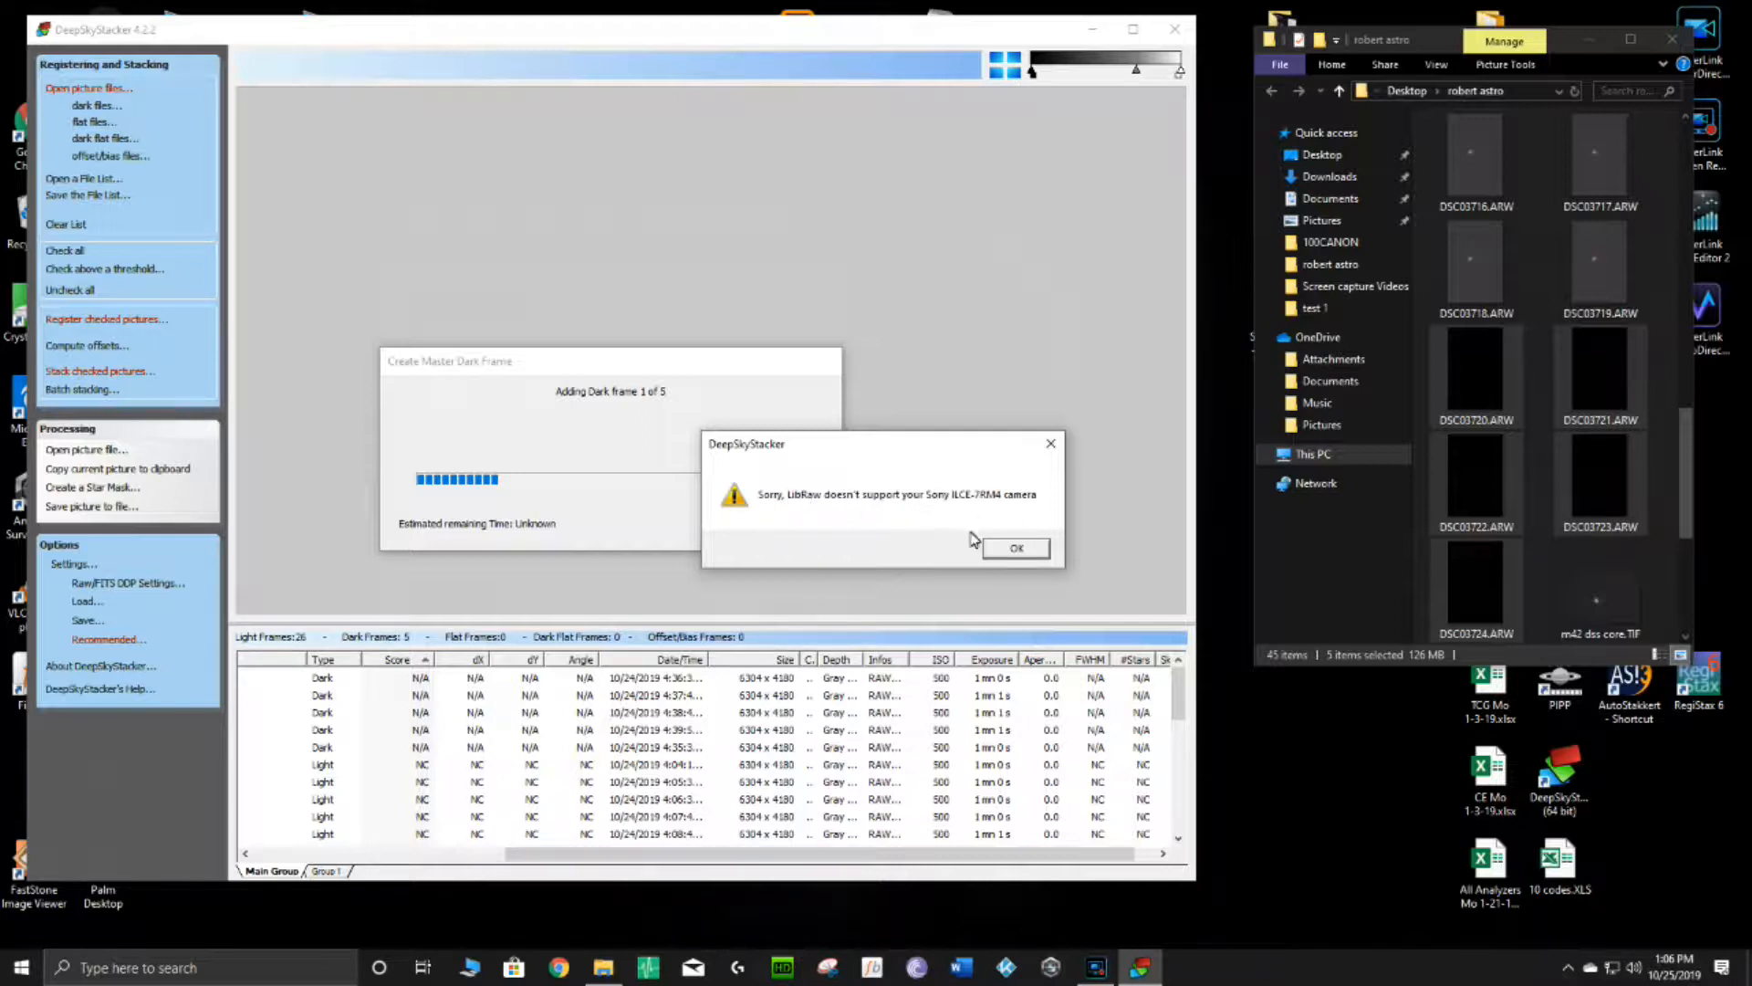
pyautogui.click(1016, 549)
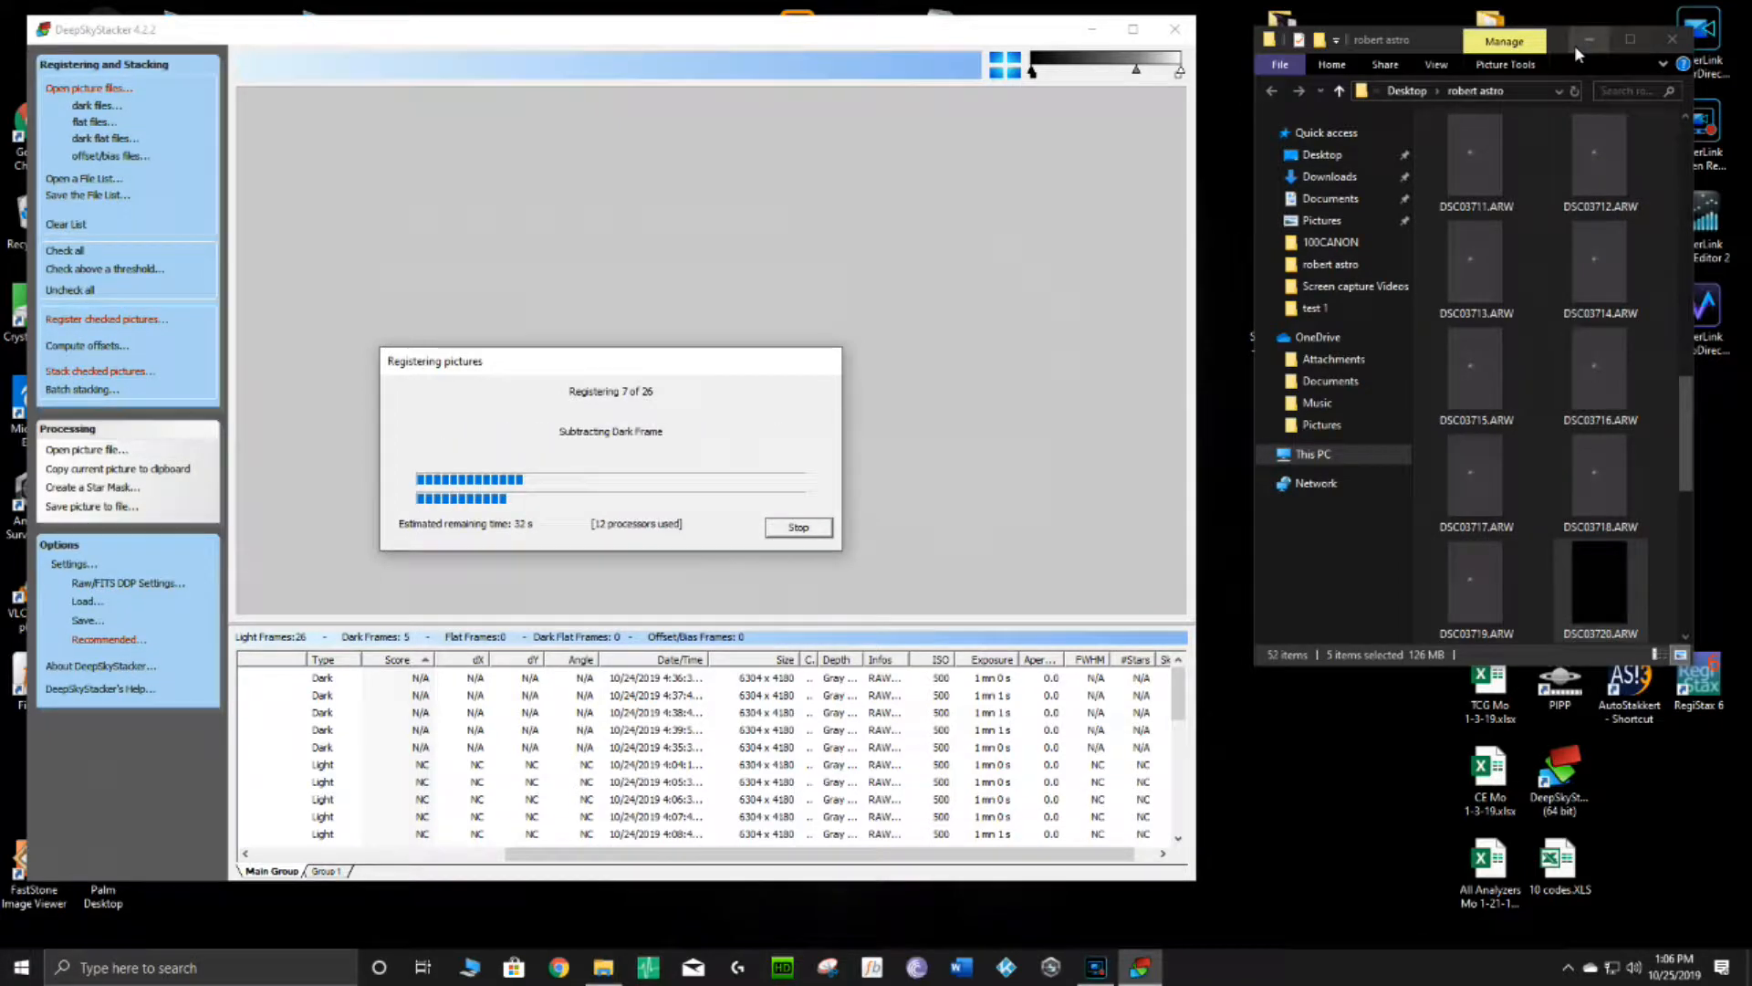
# Enlarge the robert astro folder window to examine the files created during processing, and restore its size.
pyautogui.click(1631, 41)
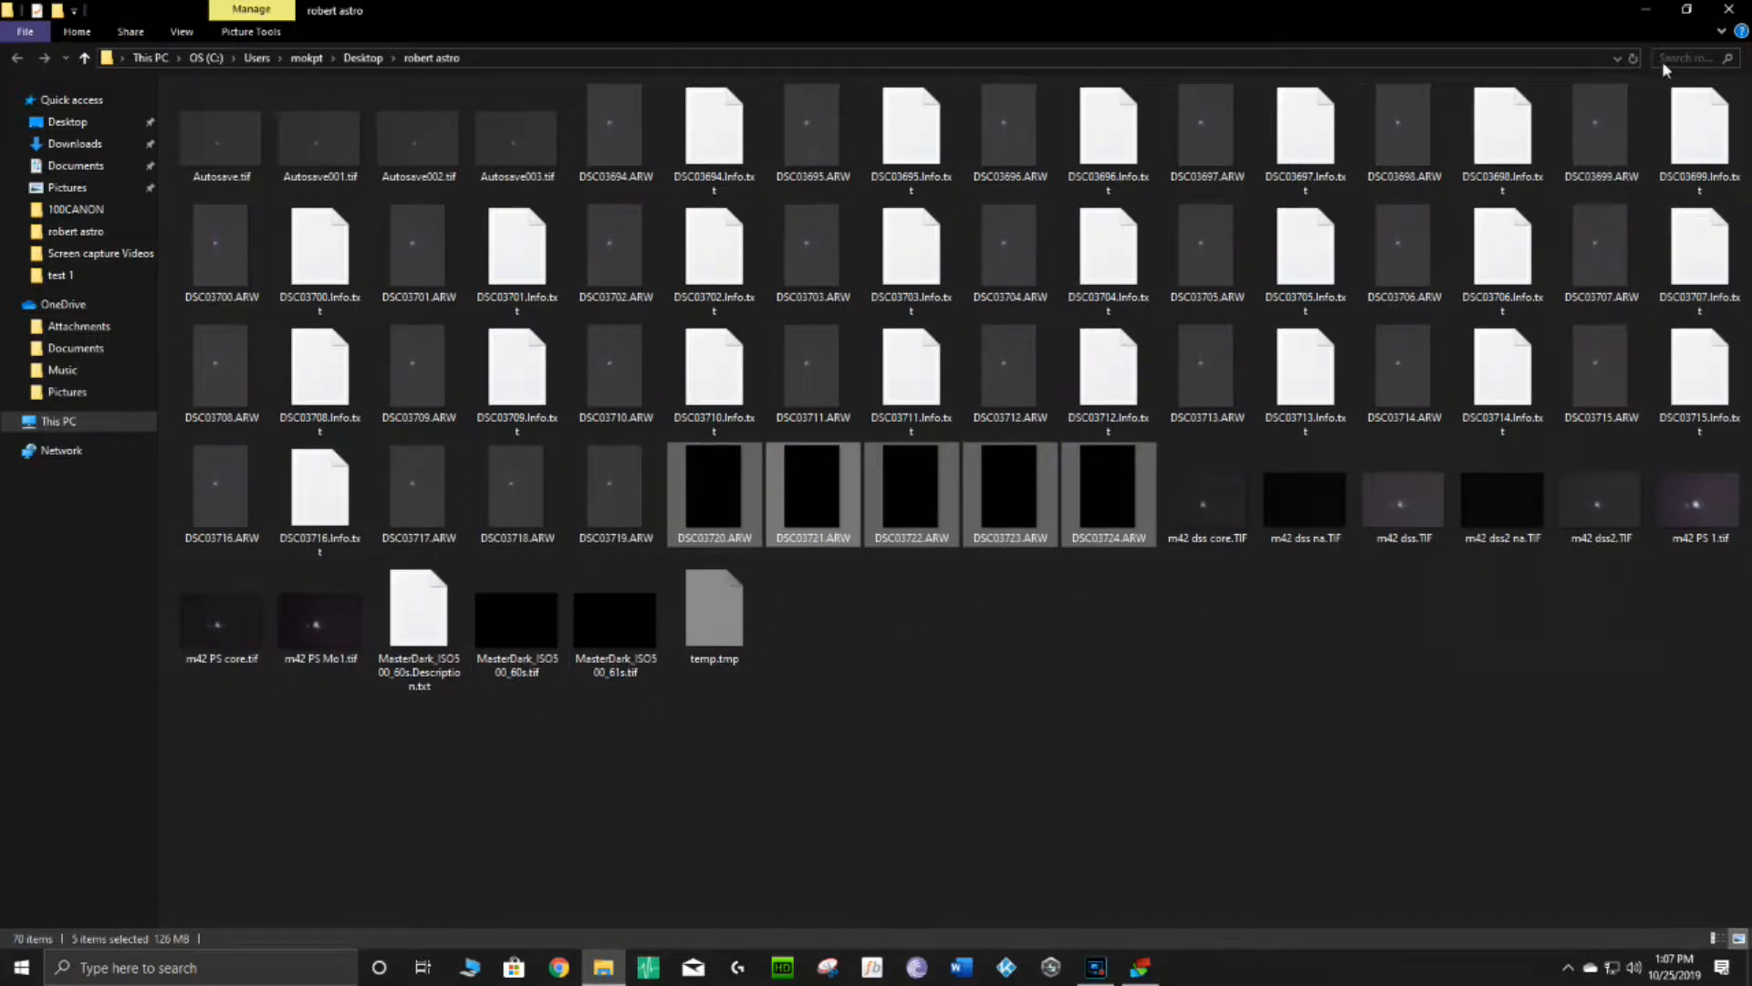
pyautogui.click(1686, 11)
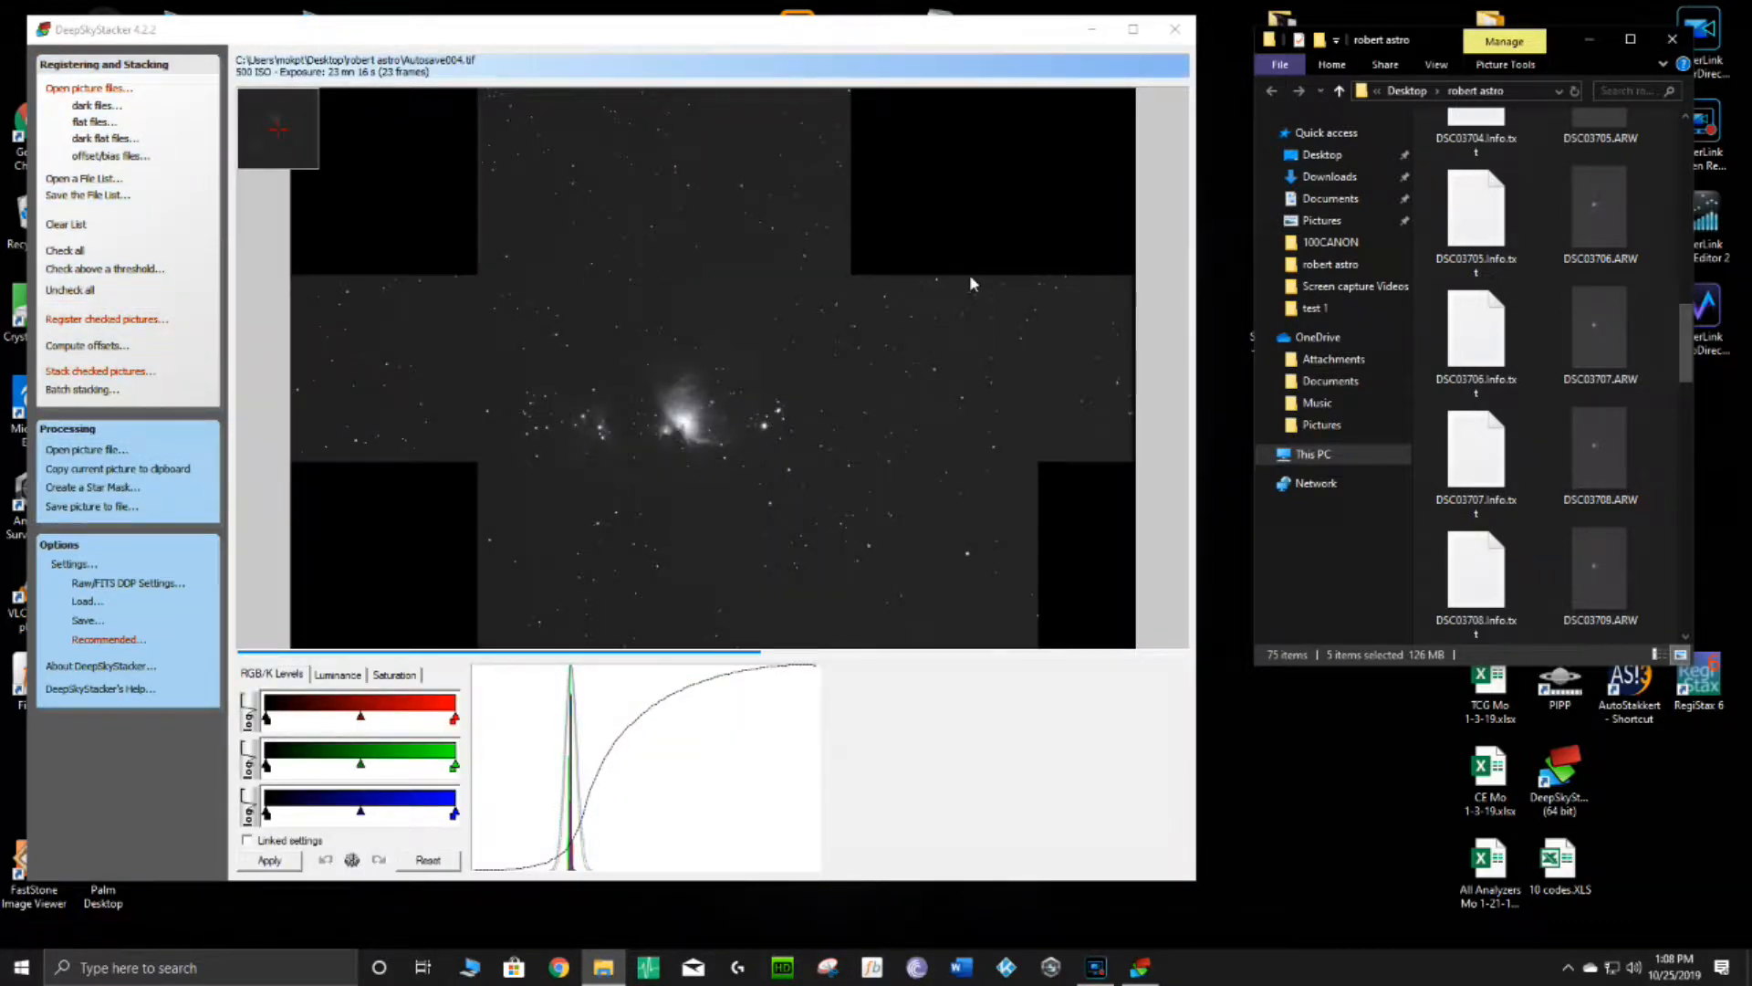
# Maximize the stacker window, link the RGB level settings, and apply a slight shift of the midtone markers toward the bright end.
pyautogui.click(1133, 30)
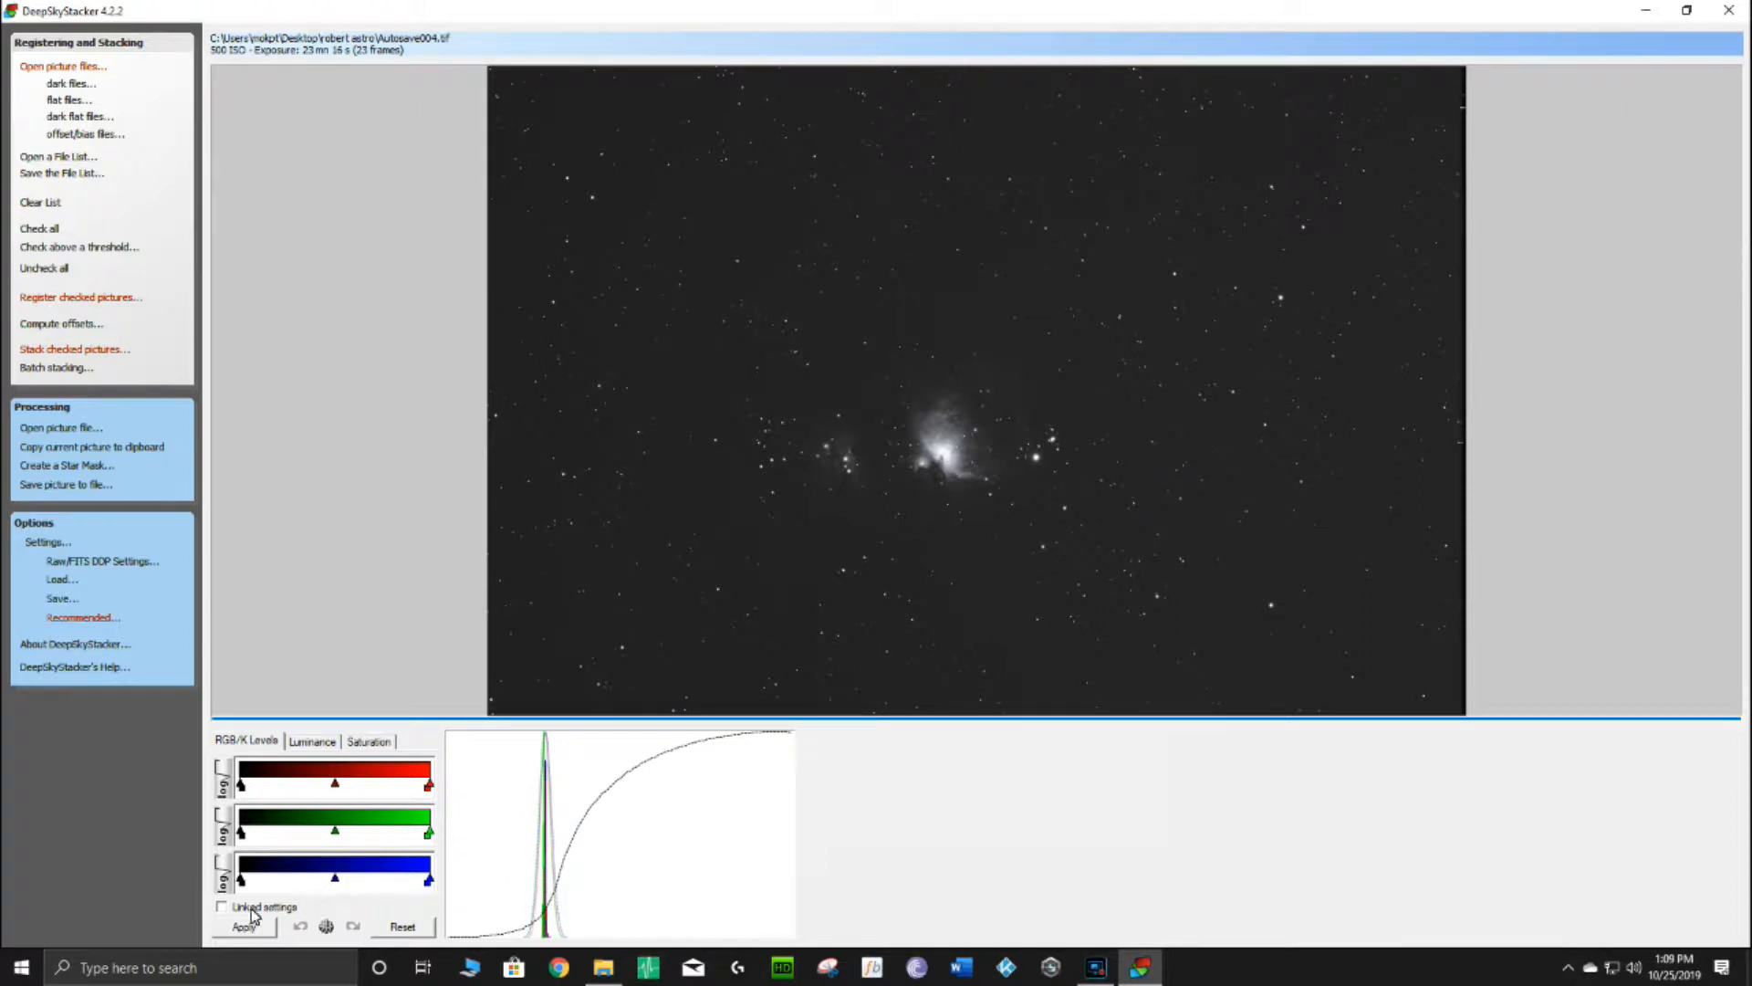
pyautogui.moveTo(336, 832)
pyautogui.mouseDown()
pyautogui.moveTo(362, 832)
pyautogui.moveTo(336, 834)
pyautogui.mouseUp()
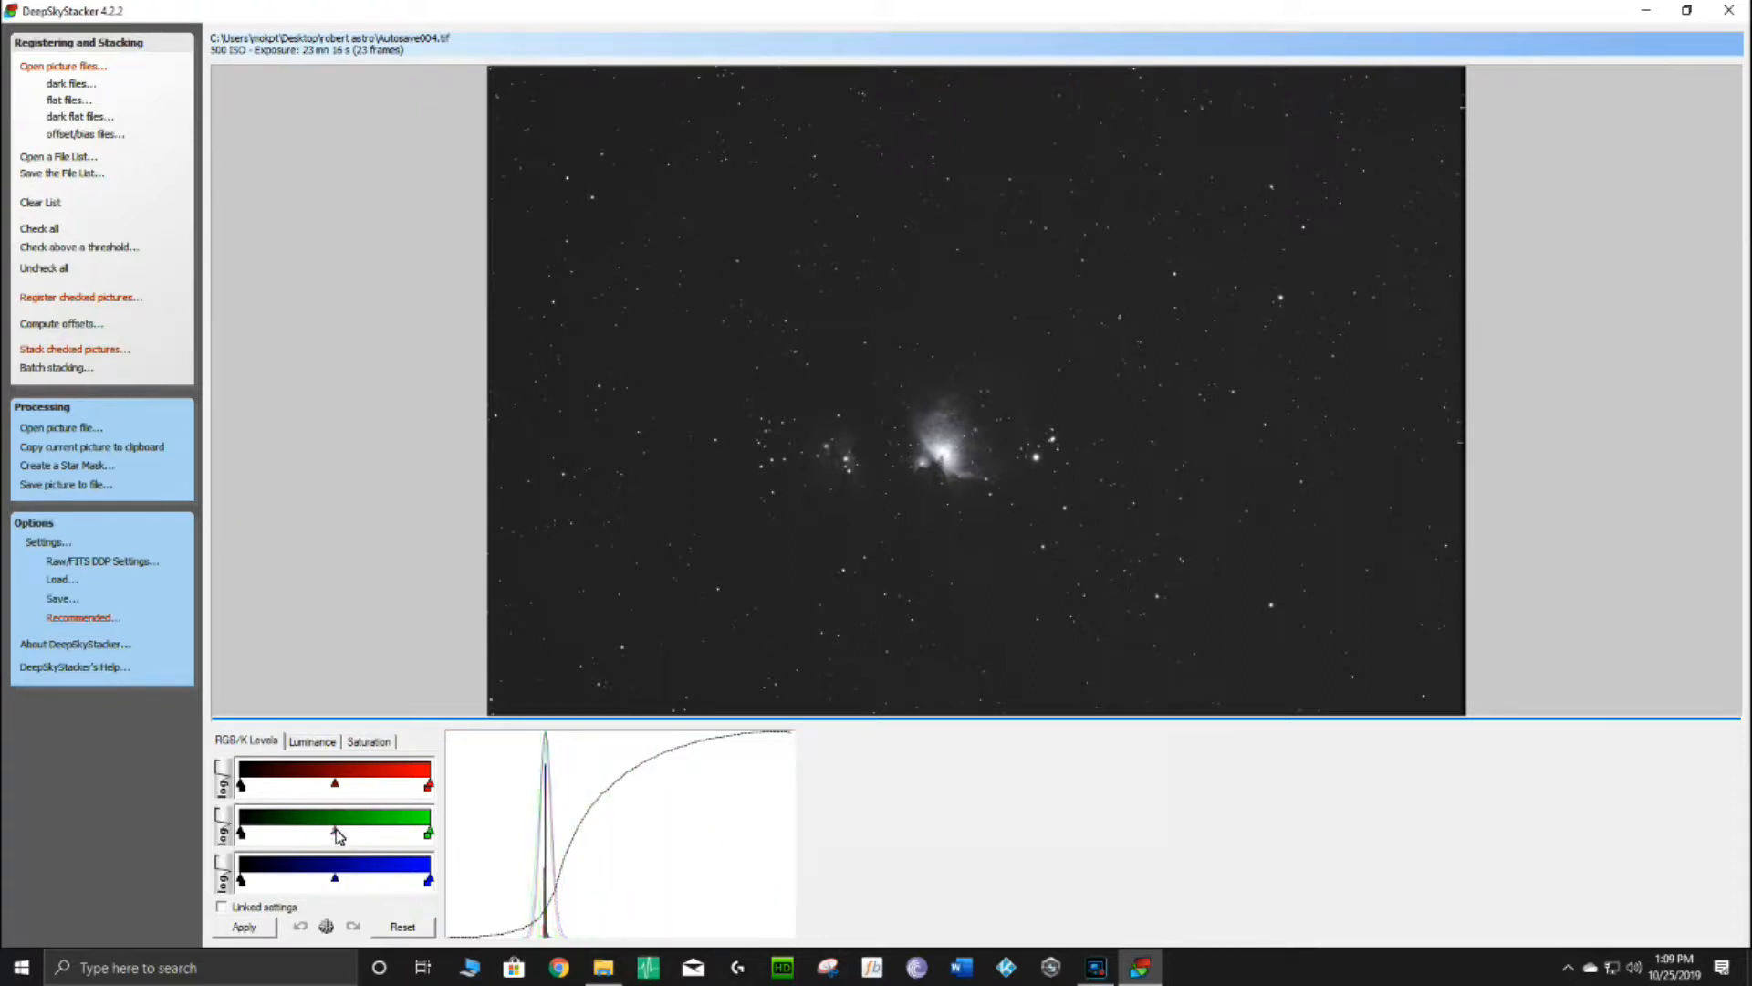
pyautogui.click(222, 907)
pyautogui.click(338, 841)
pyautogui.moveTo(336, 831); pyautogui.dragTo(335, 840)
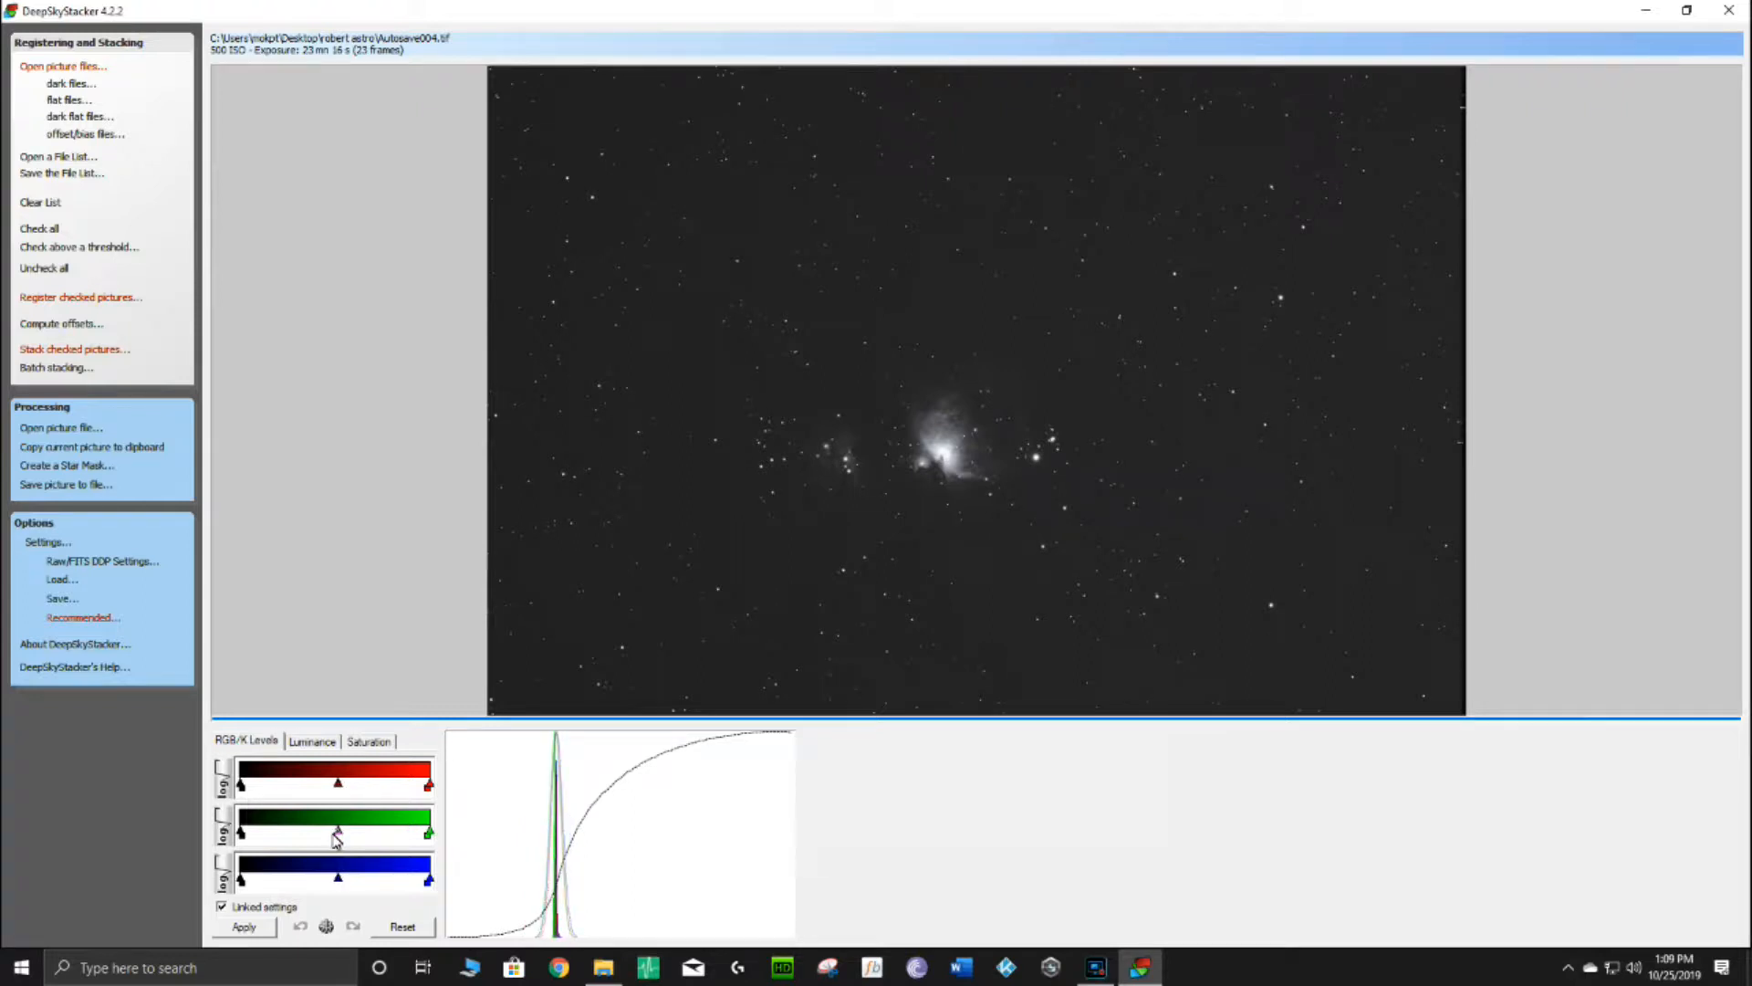
pyautogui.click(259, 928)
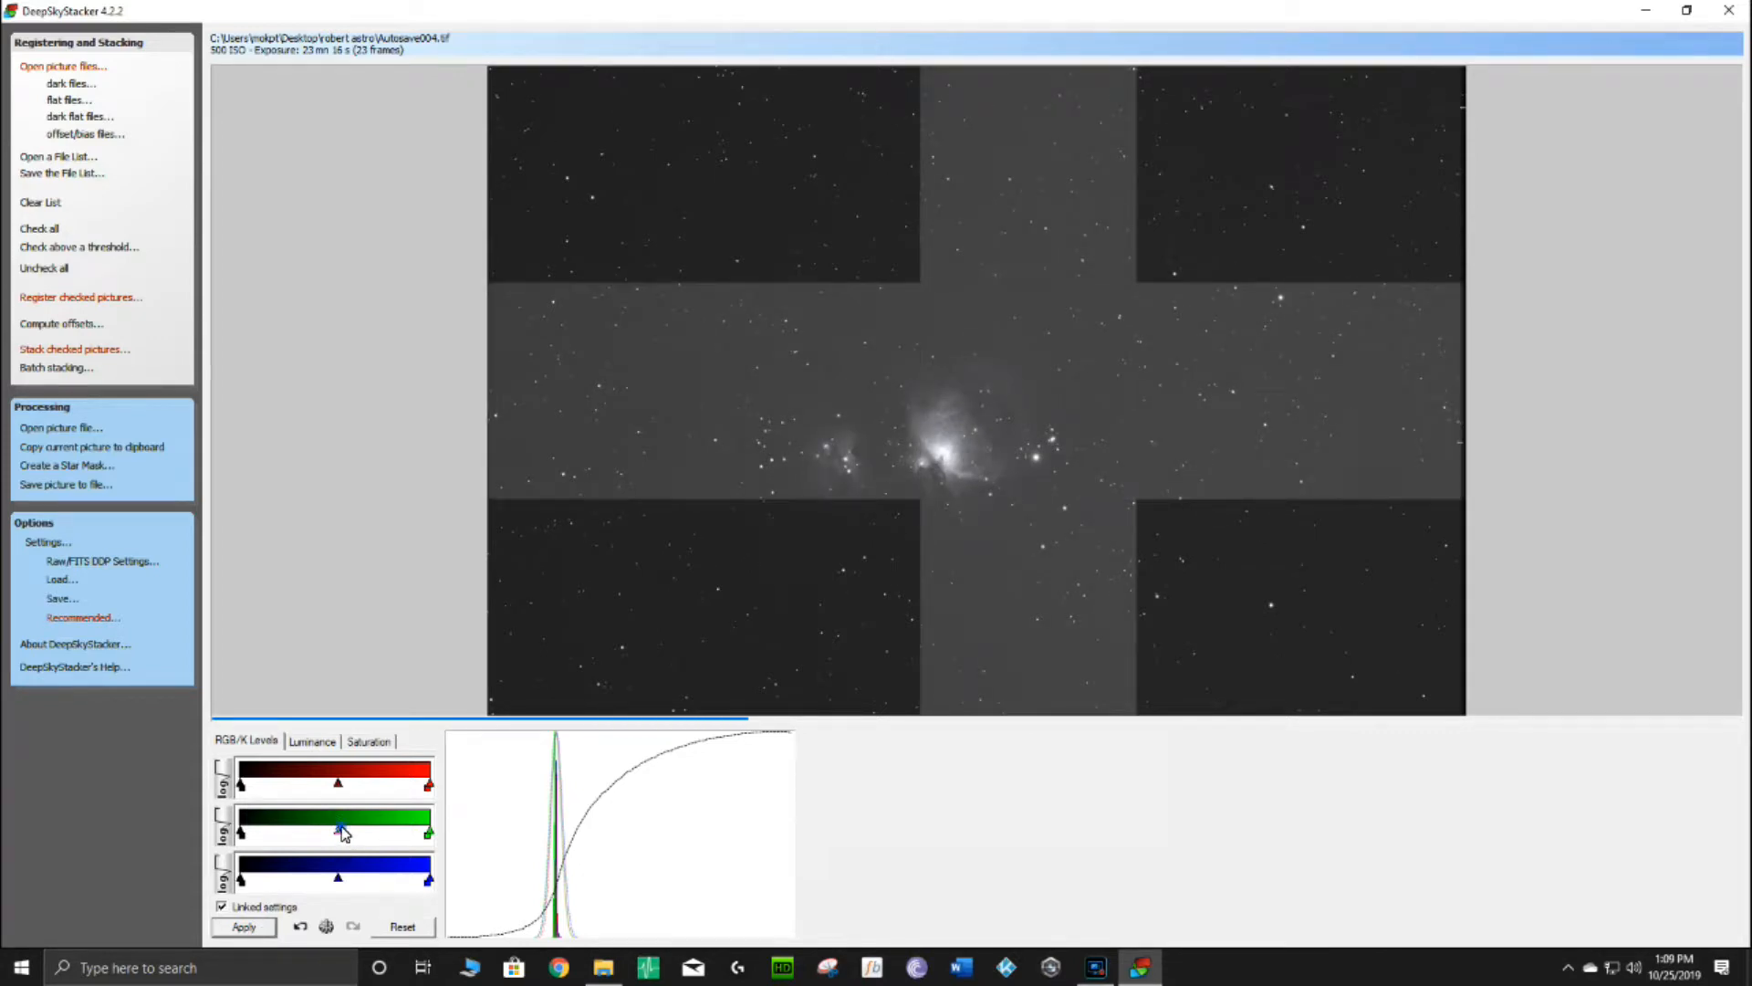
pyautogui.click(237, 927)
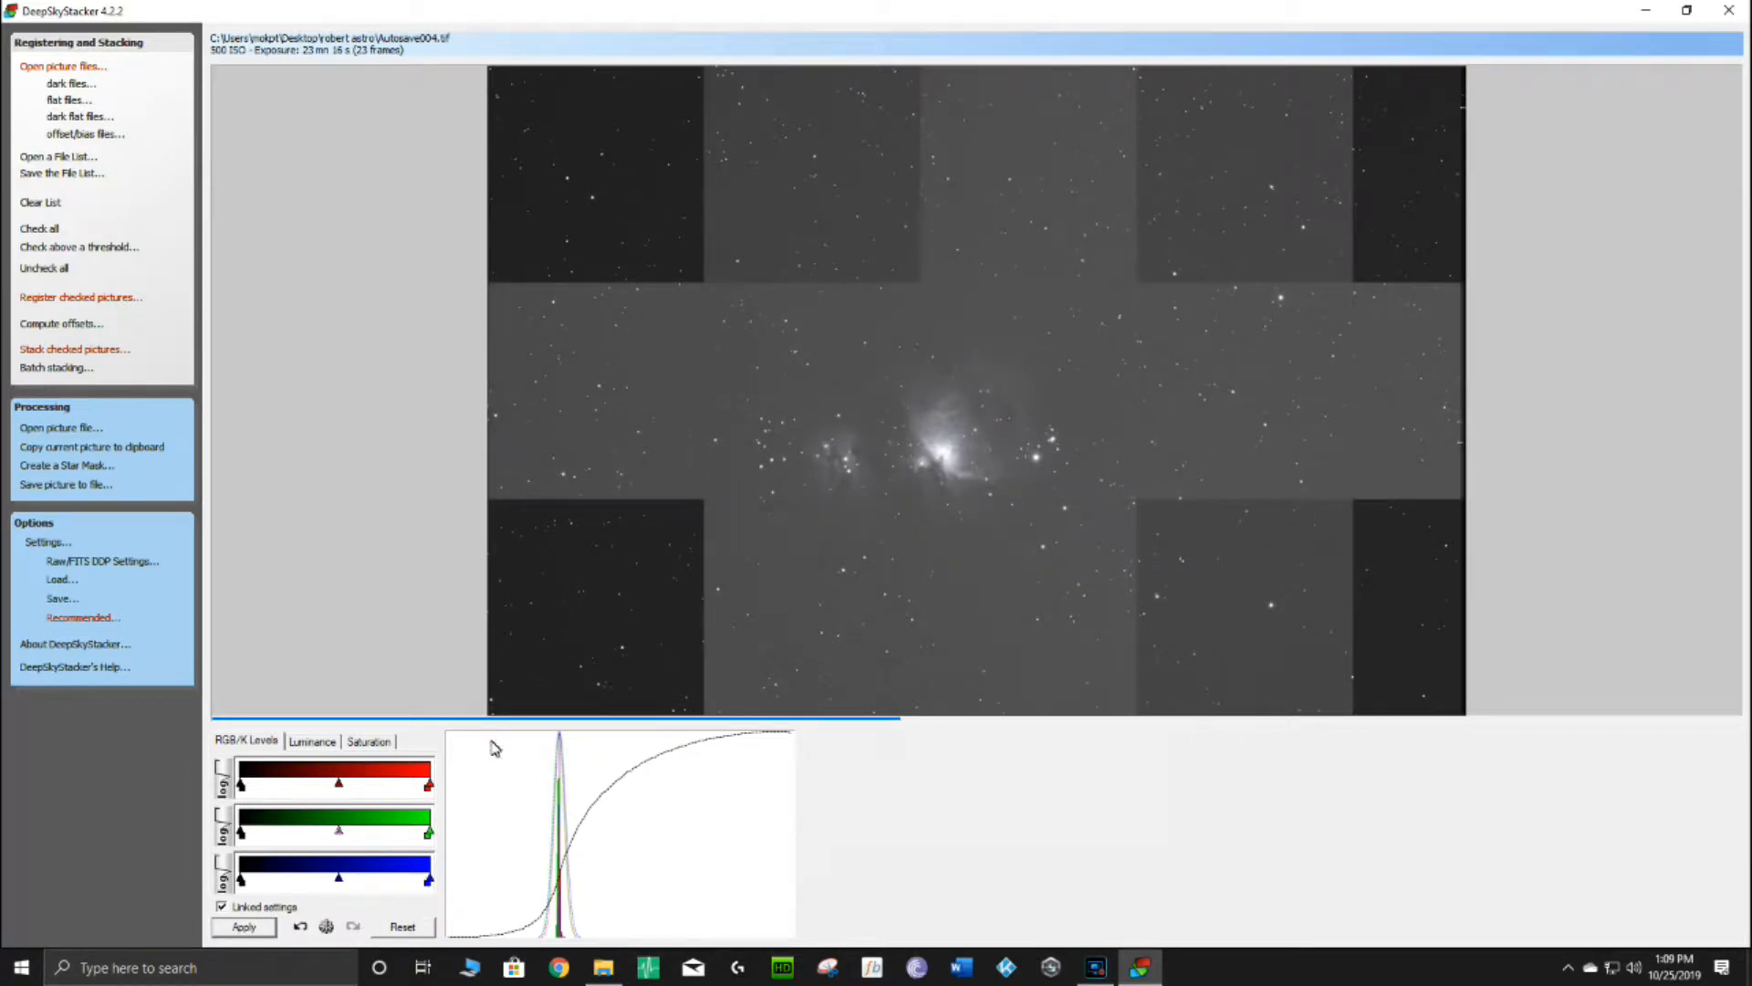
# Apply a saturation shift of 15% to the stacked image, and reduce it to 10%.
pyautogui.click(368, 740)
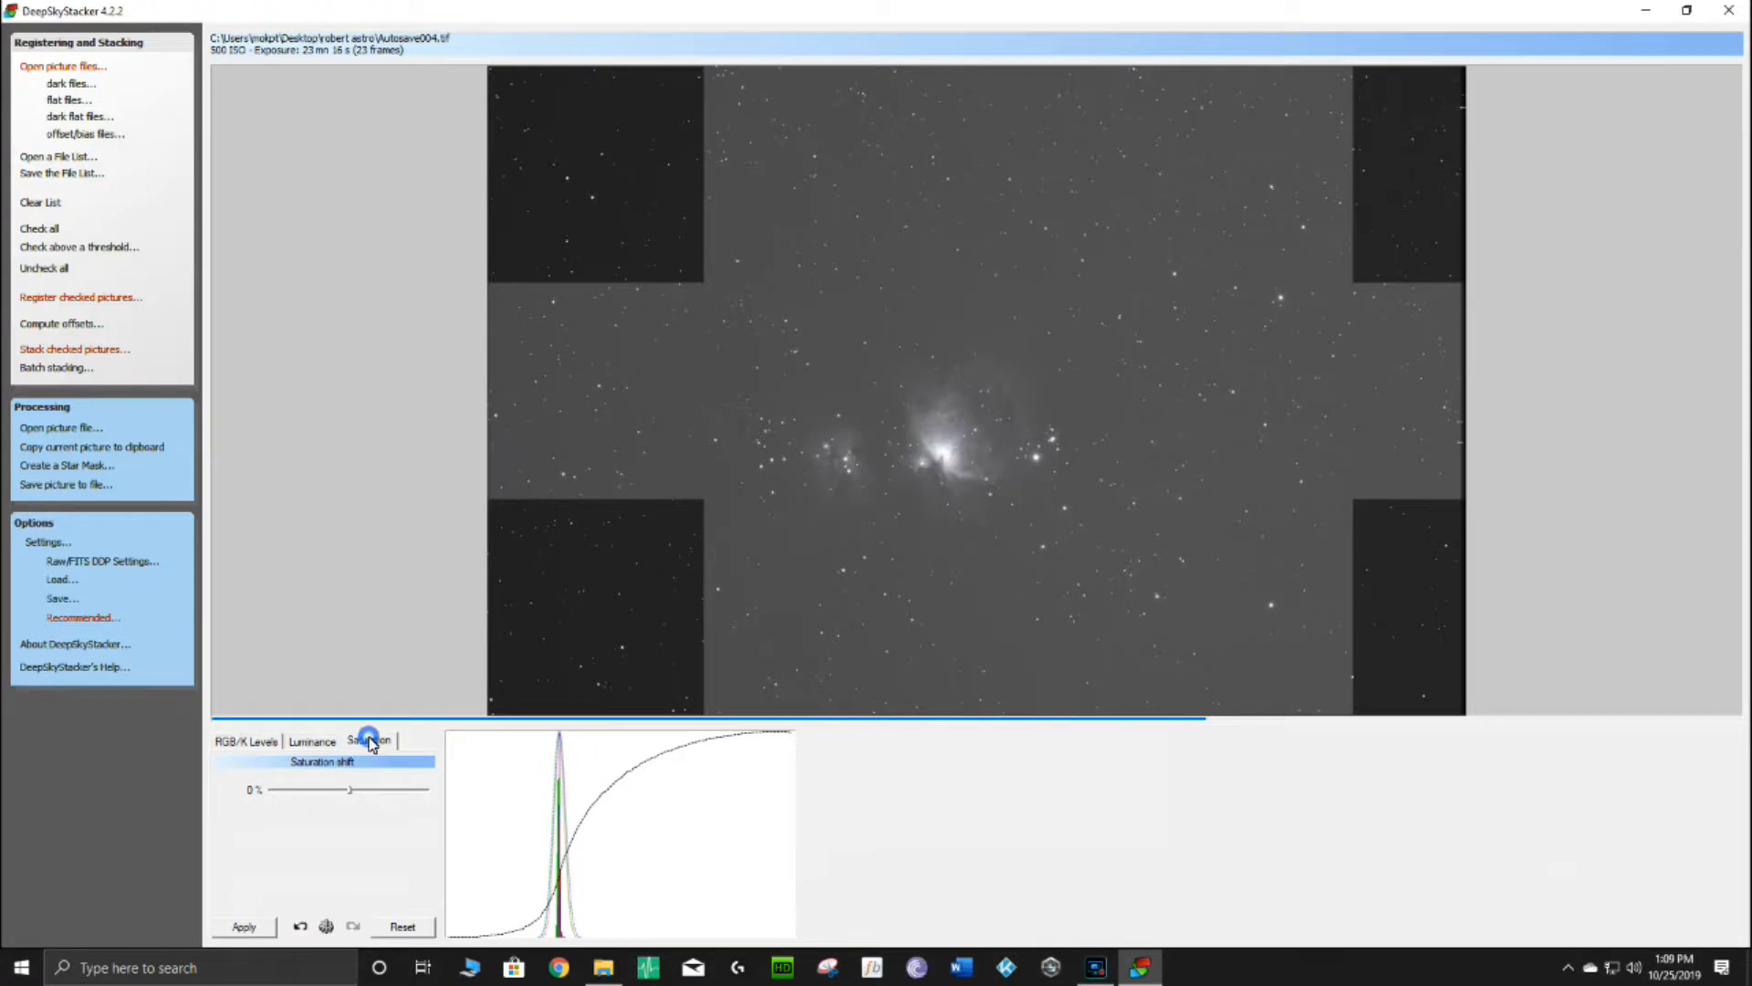
pyautogui.moveTo(350, 788); pyautogui.dragTo(375, 792)
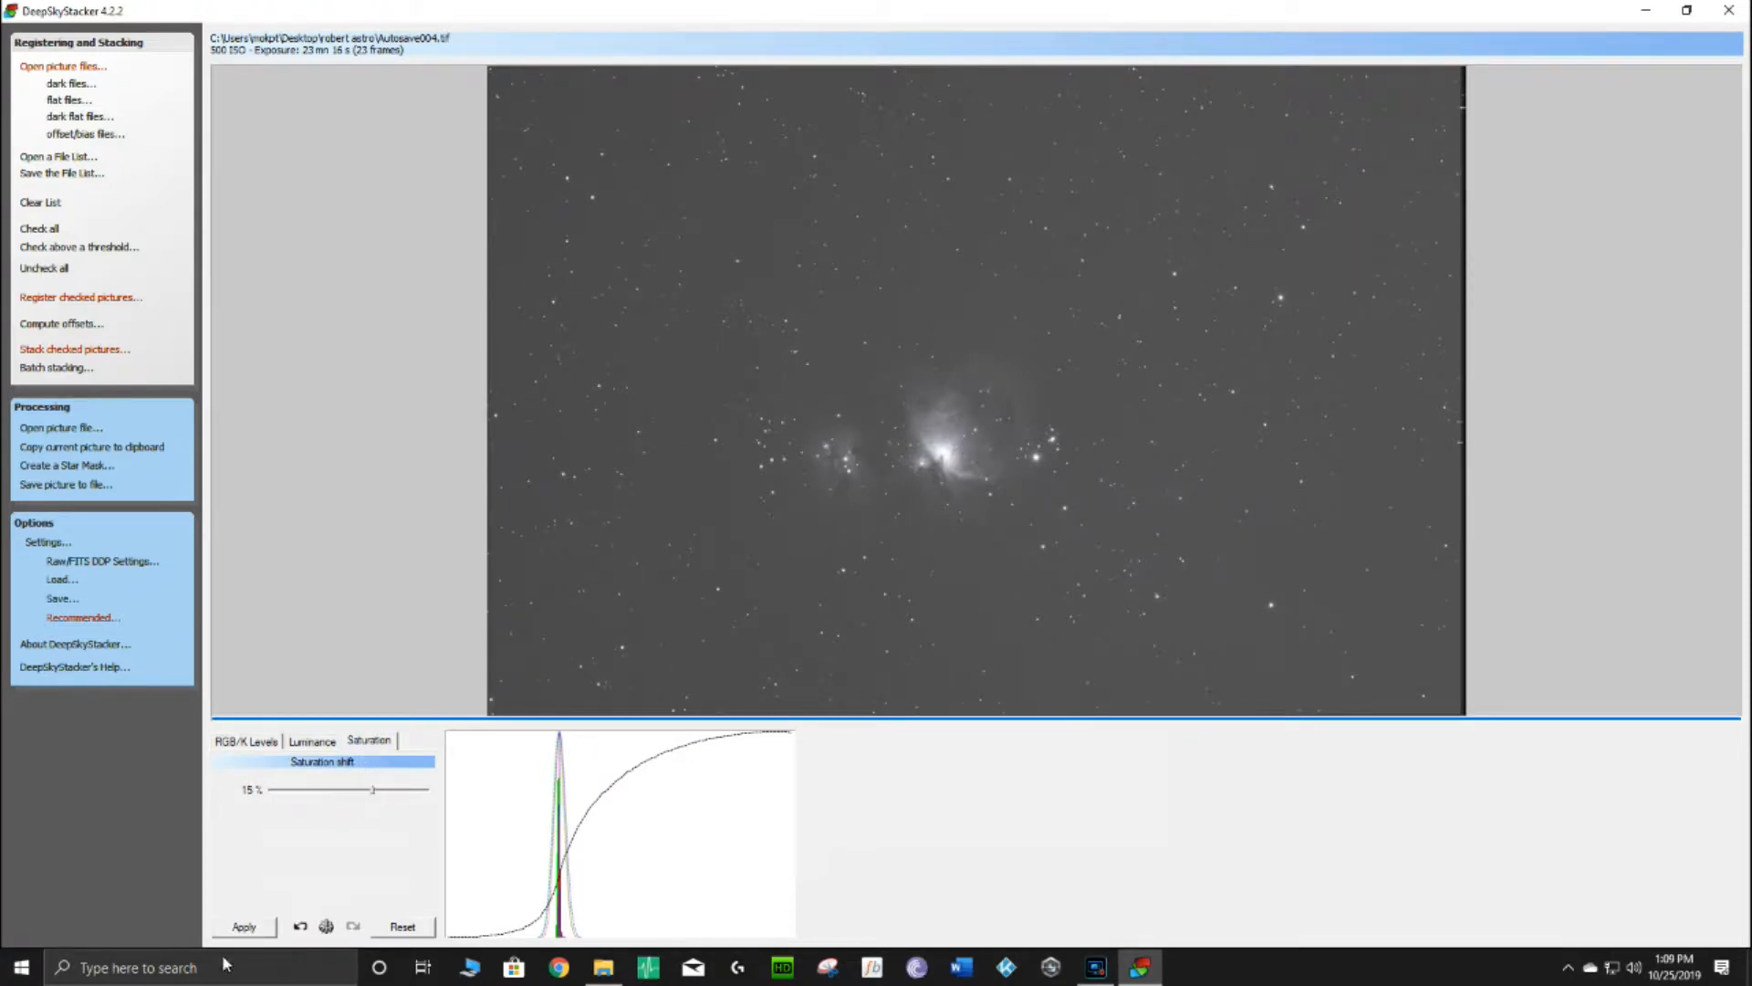
pyautogui.click(244, 927)
pyautogui.moveTo(372, 792); pyautogui.dragTo(362, 792)
pyautogui.click(245, 926)
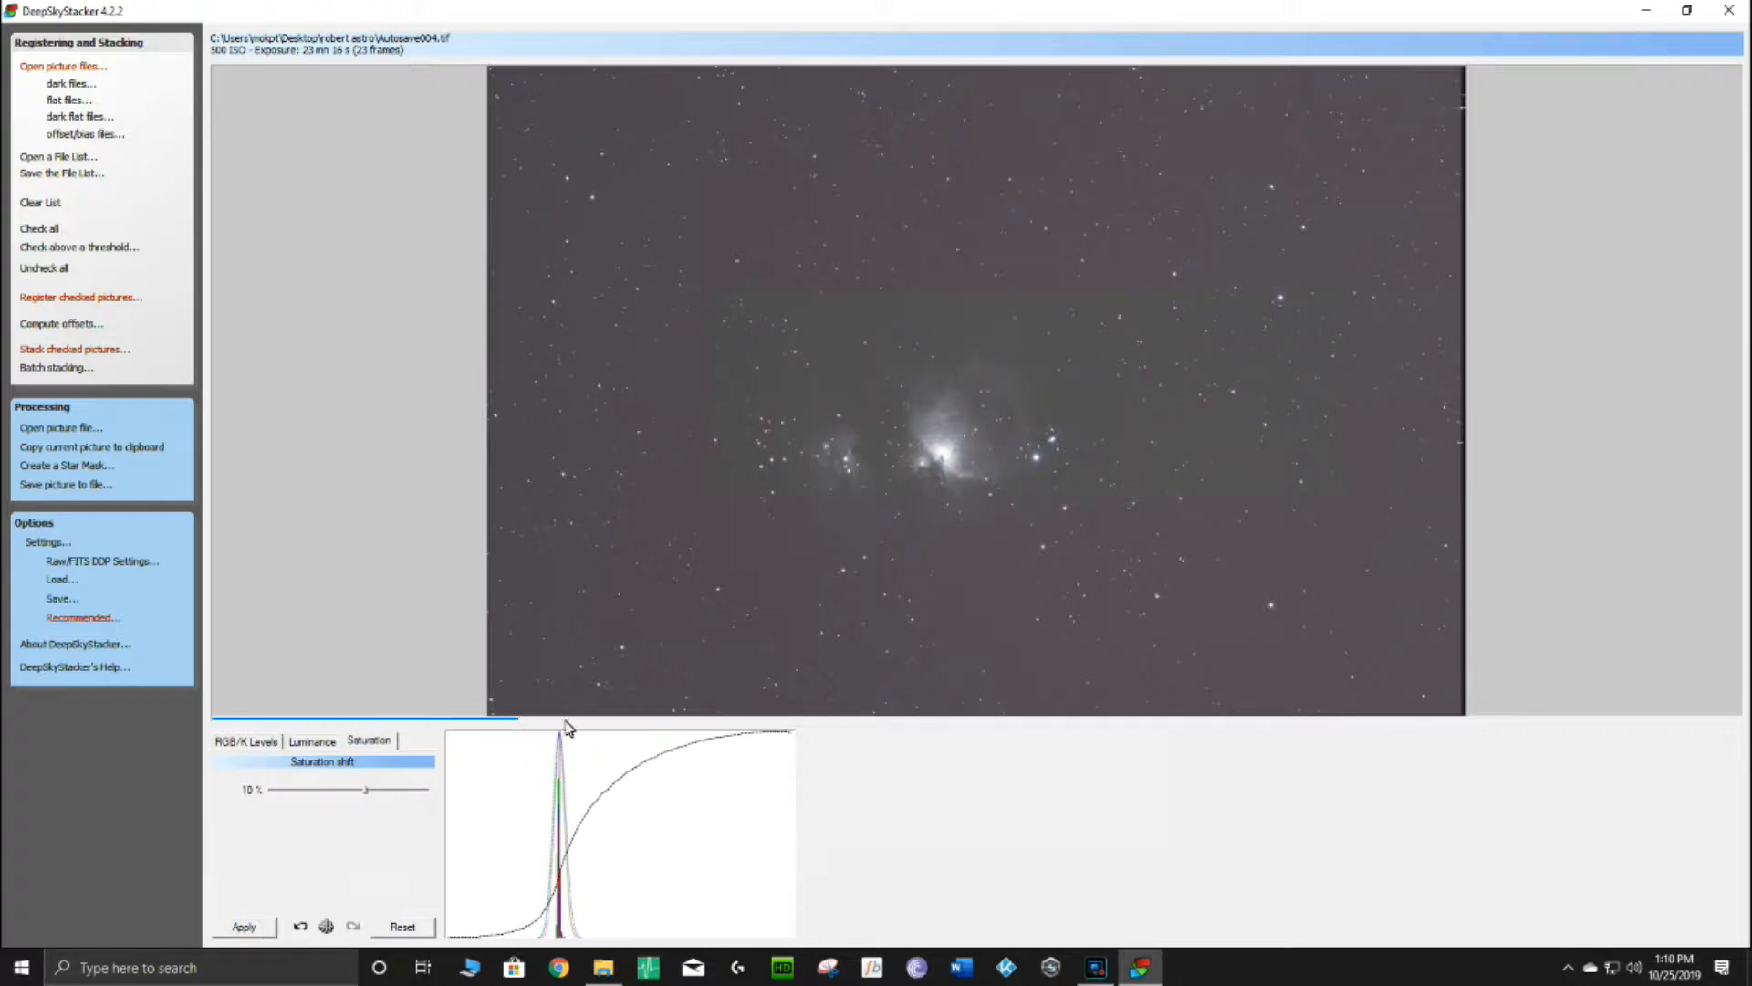
# Try the Log(Log) adjustment on the linked RGB levels, applying a slight shift of the midtone markers toward the bright end.
pyautogui.click(308, 741)
pyautogui.click(261, 740)
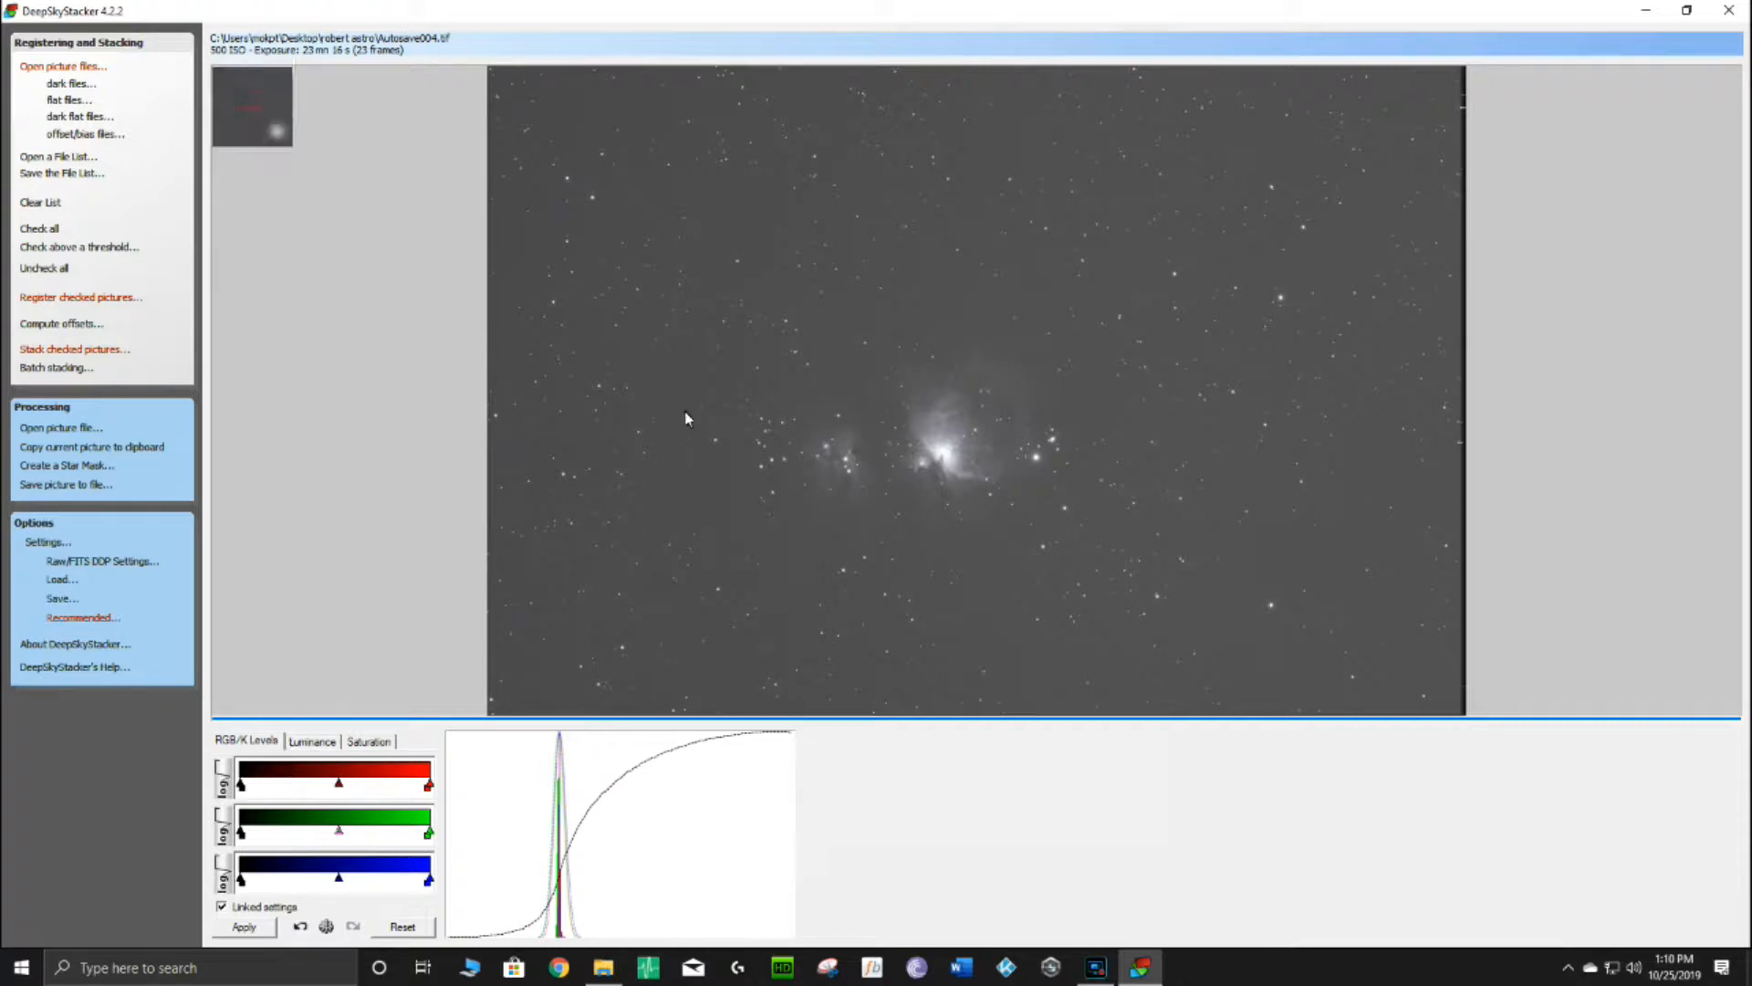
pyautogui.click(228, 790)
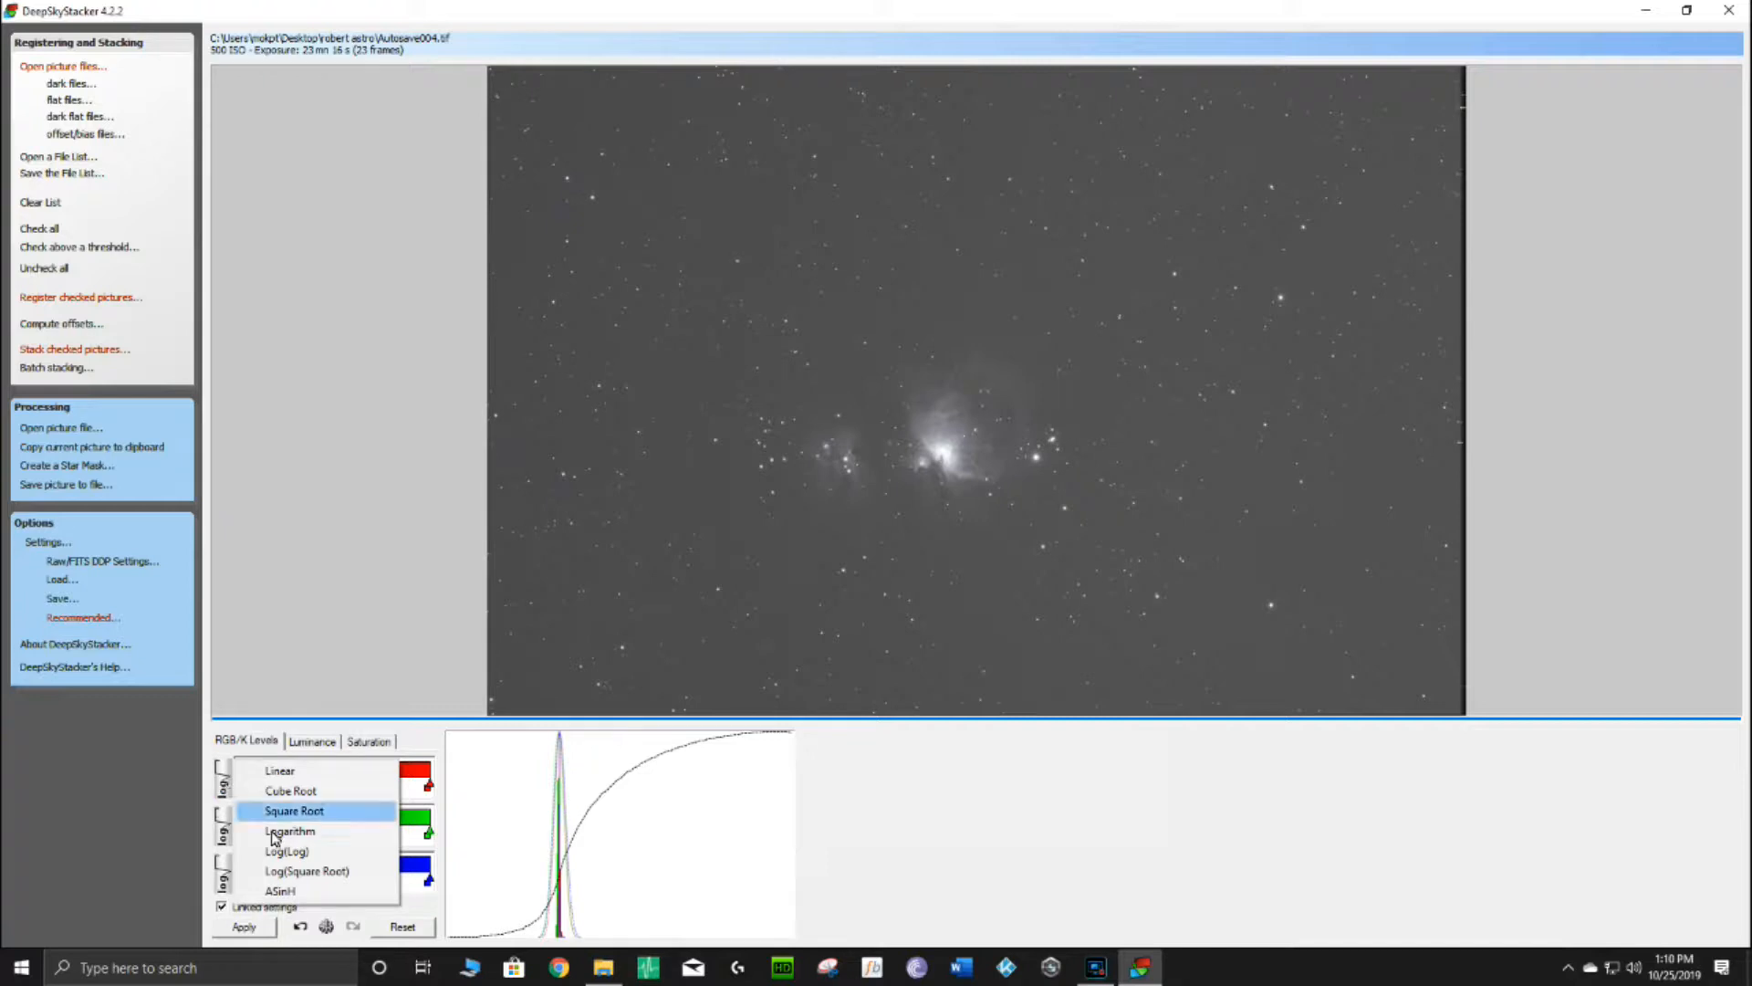
pyautogui.click(321, 871)
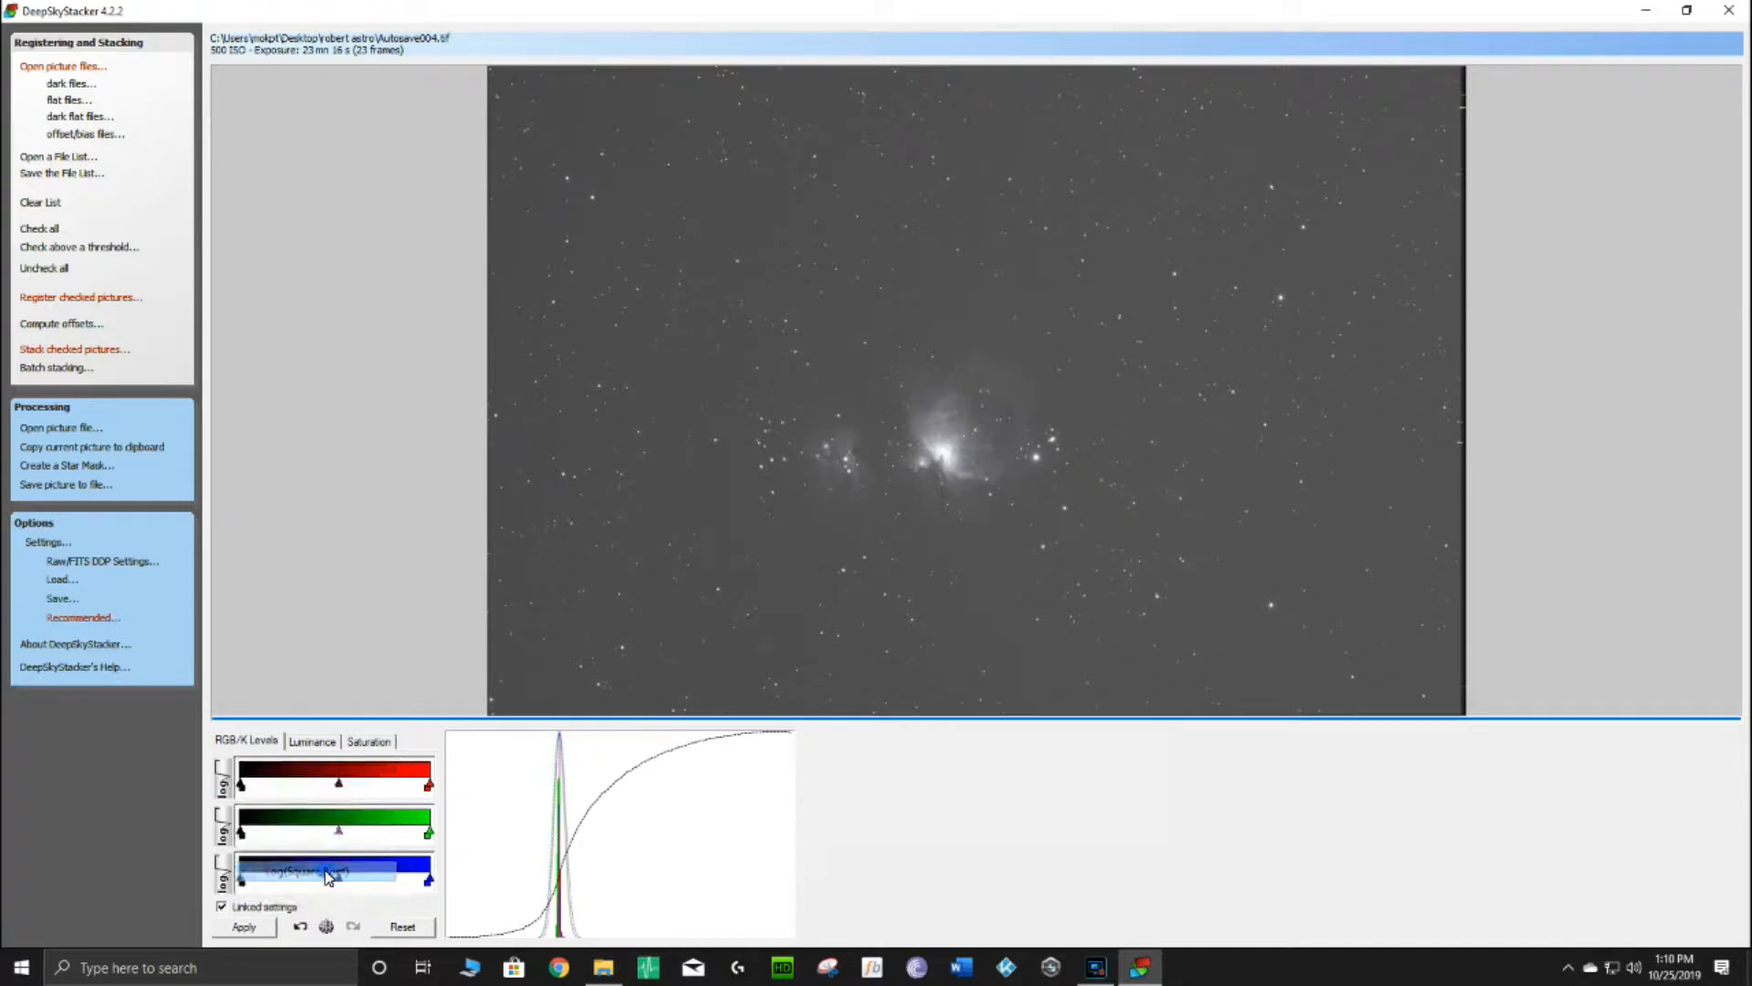
pyautogui.click(221, 785)
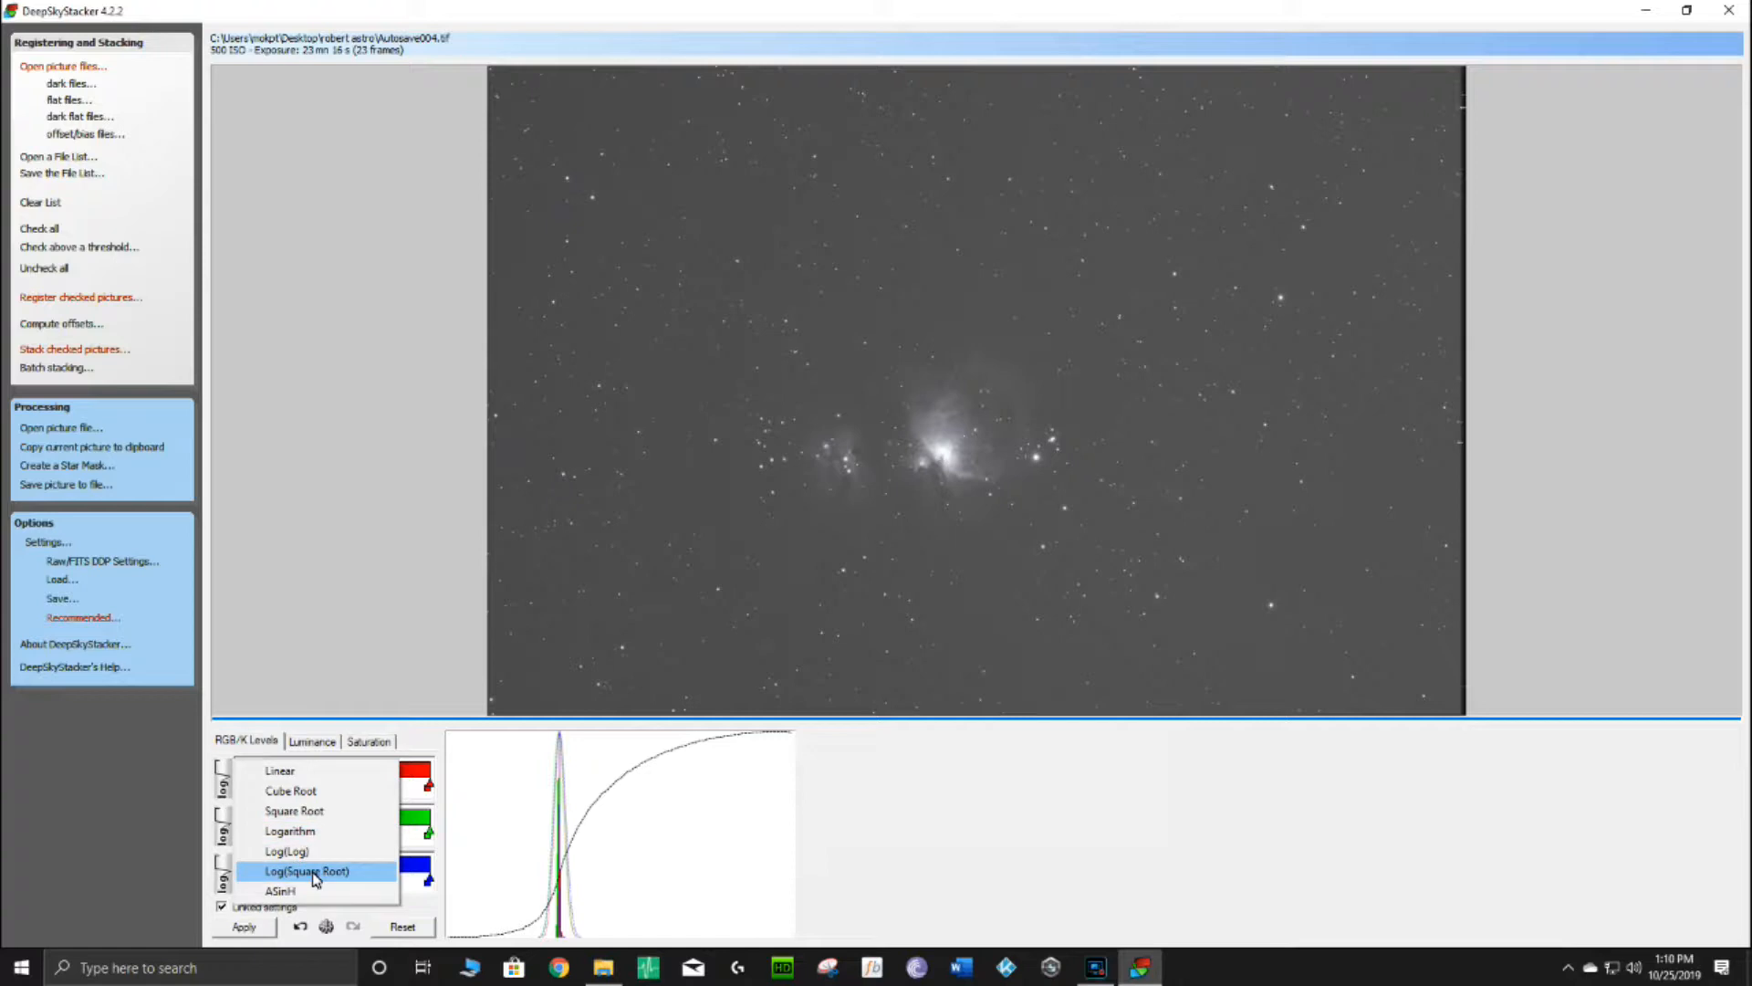
pyautogui.click(292, 850)
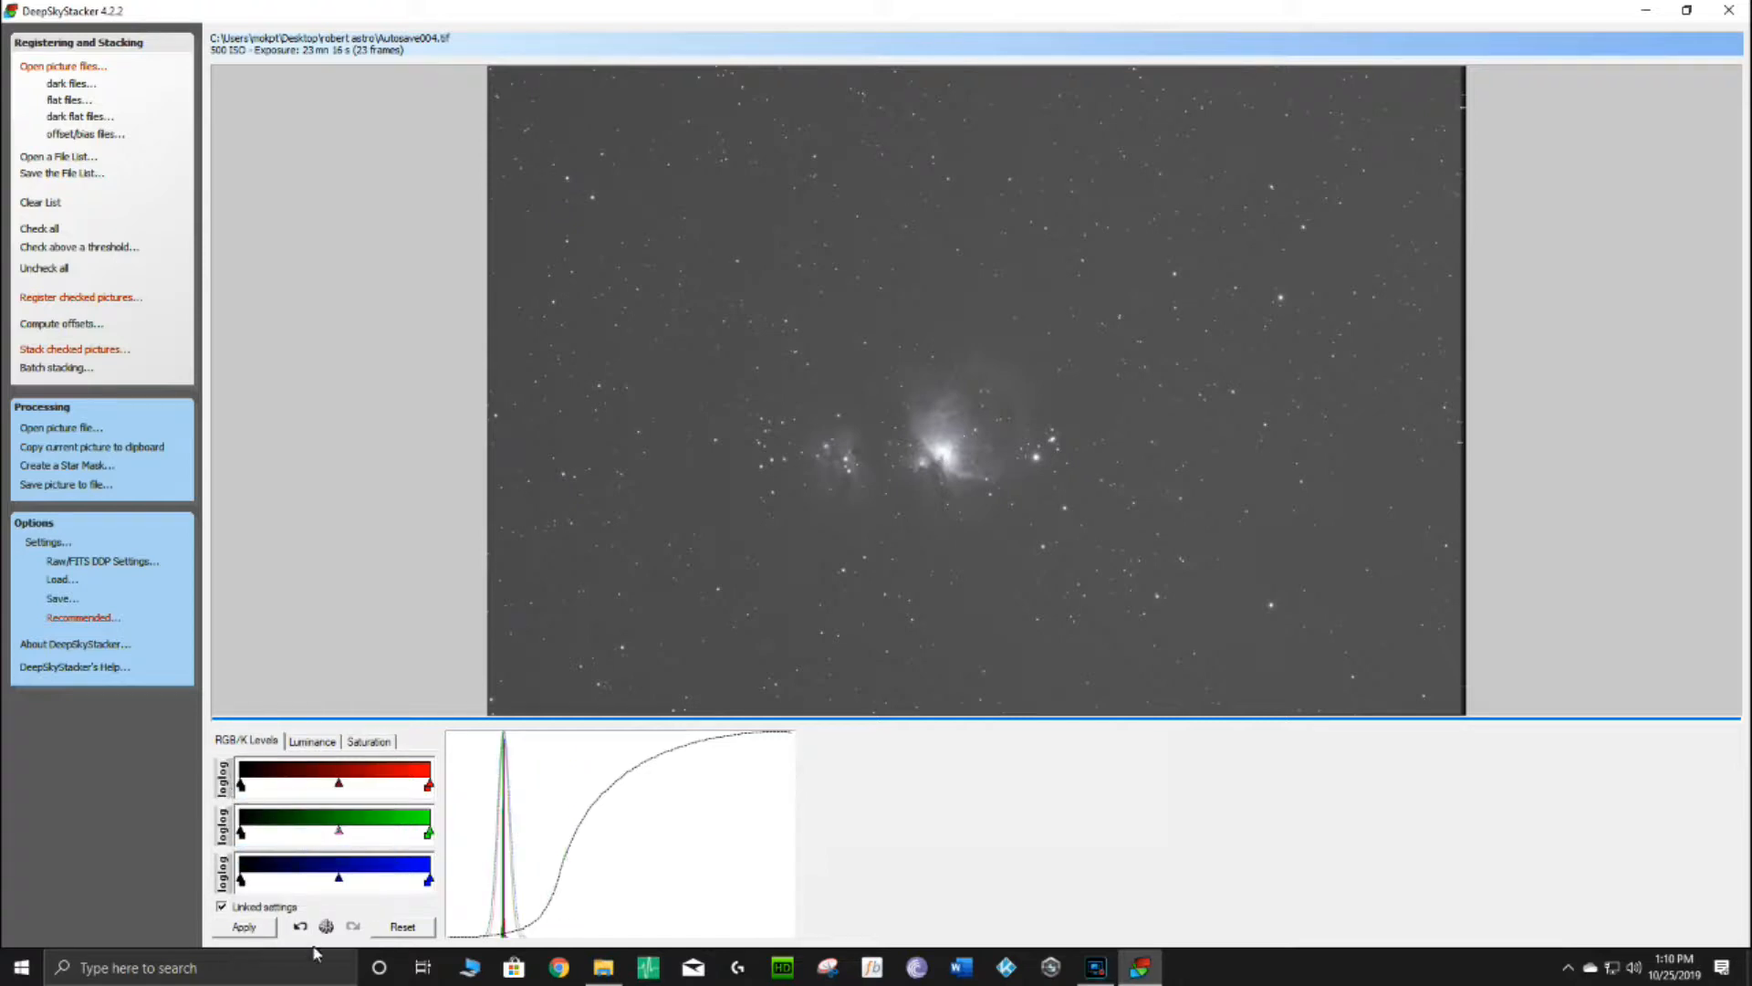
pyautogui.moveTo(339, 881)
pyautogui.mouseDown()
pyautogui.moveTo(375, 880)
pyautogui.moveTo(357, 881)
pyautogui.mouseUp()
pyautogui.click(243, 926)
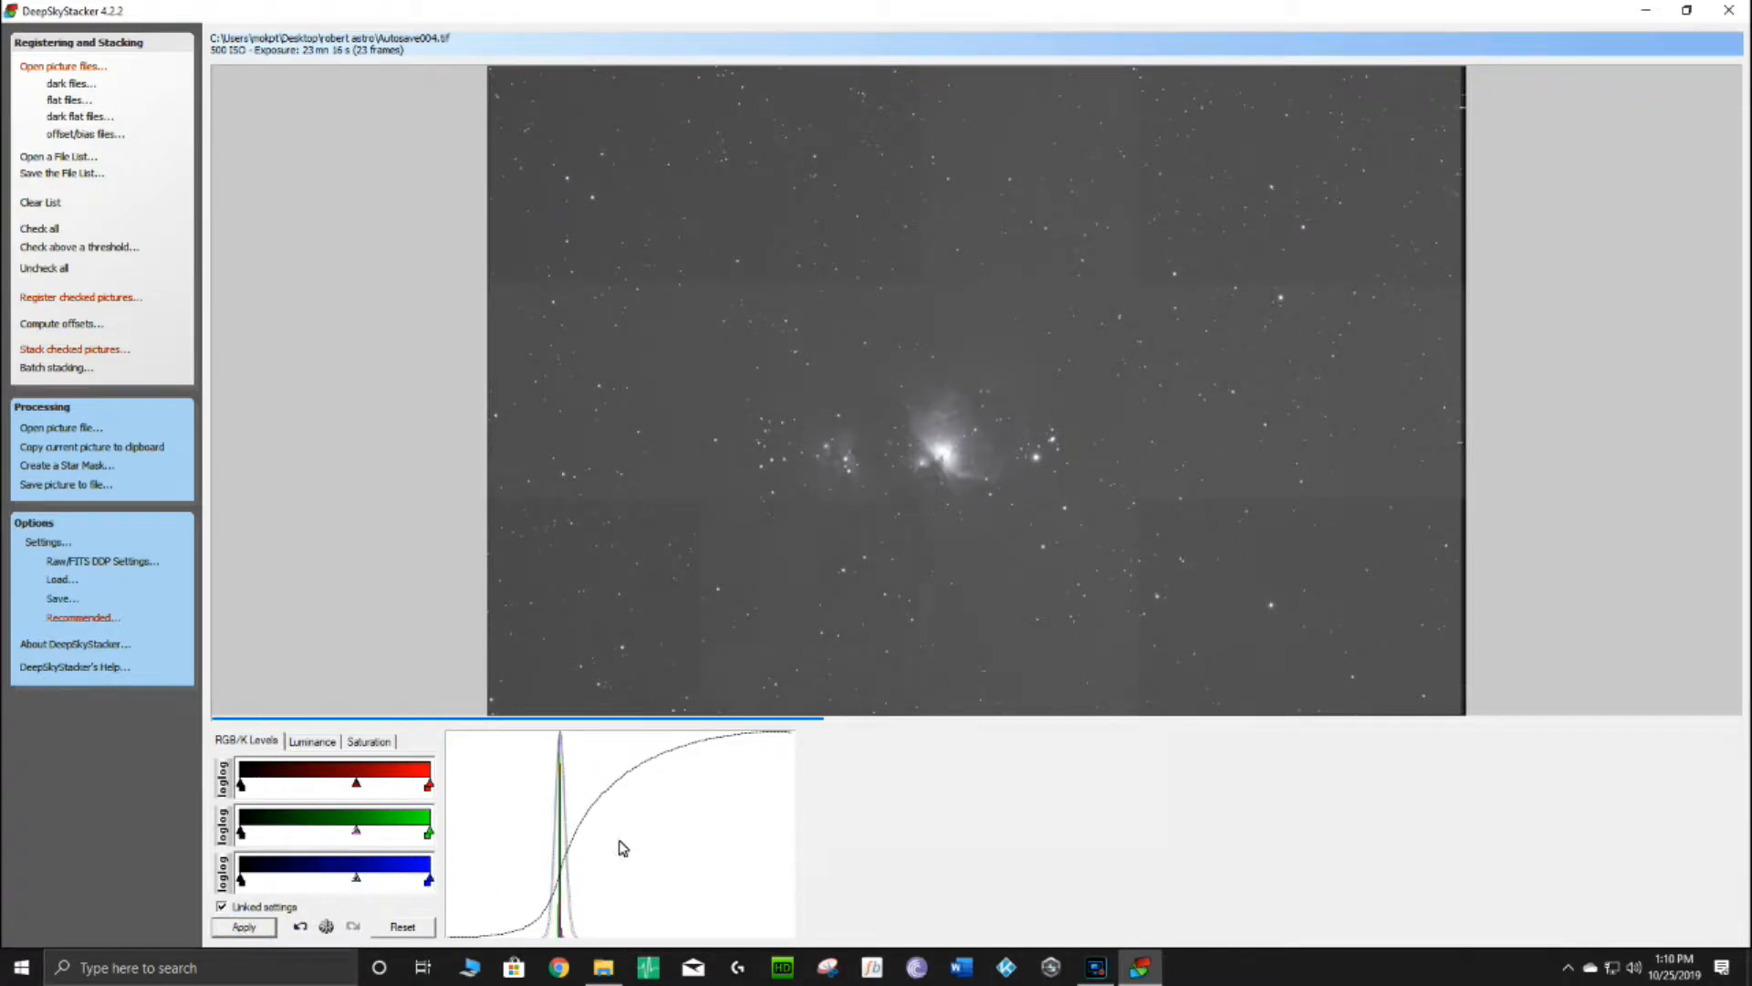
# Try the Linear adjustment on the linked RGB levels, applying a further slight midtone shift toward the bright end.
pyautogui.click(221, 777)
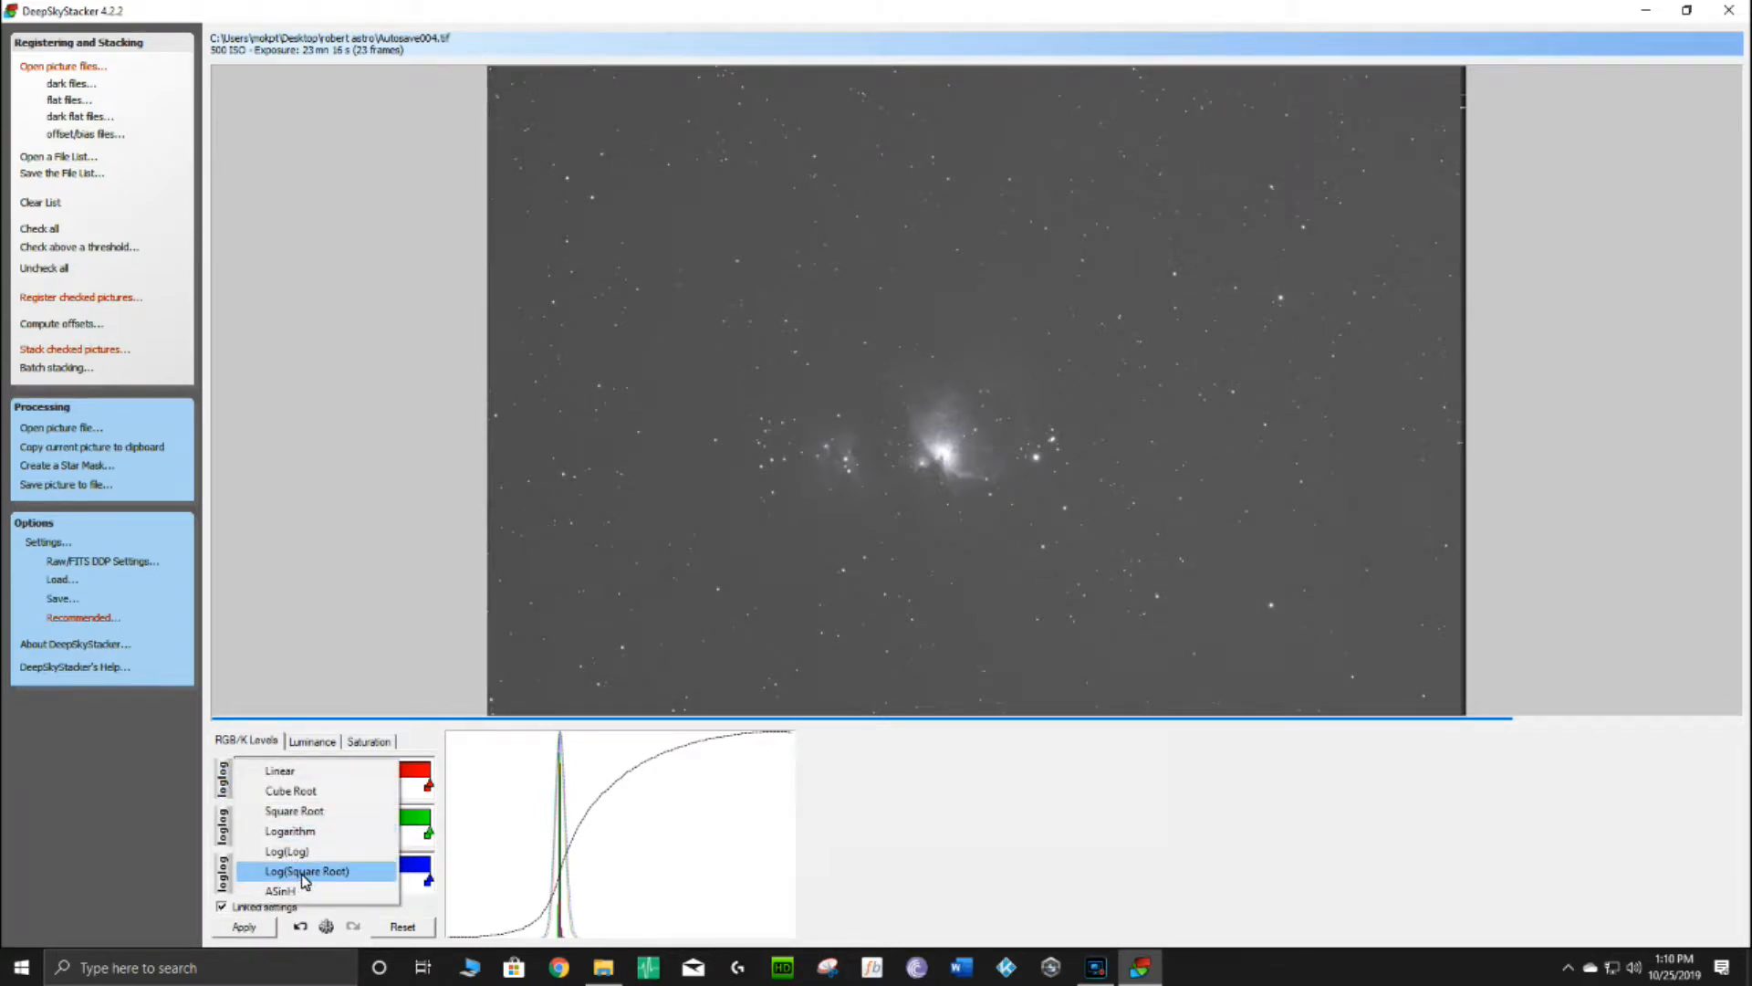
pyautogui.click(279, 771)
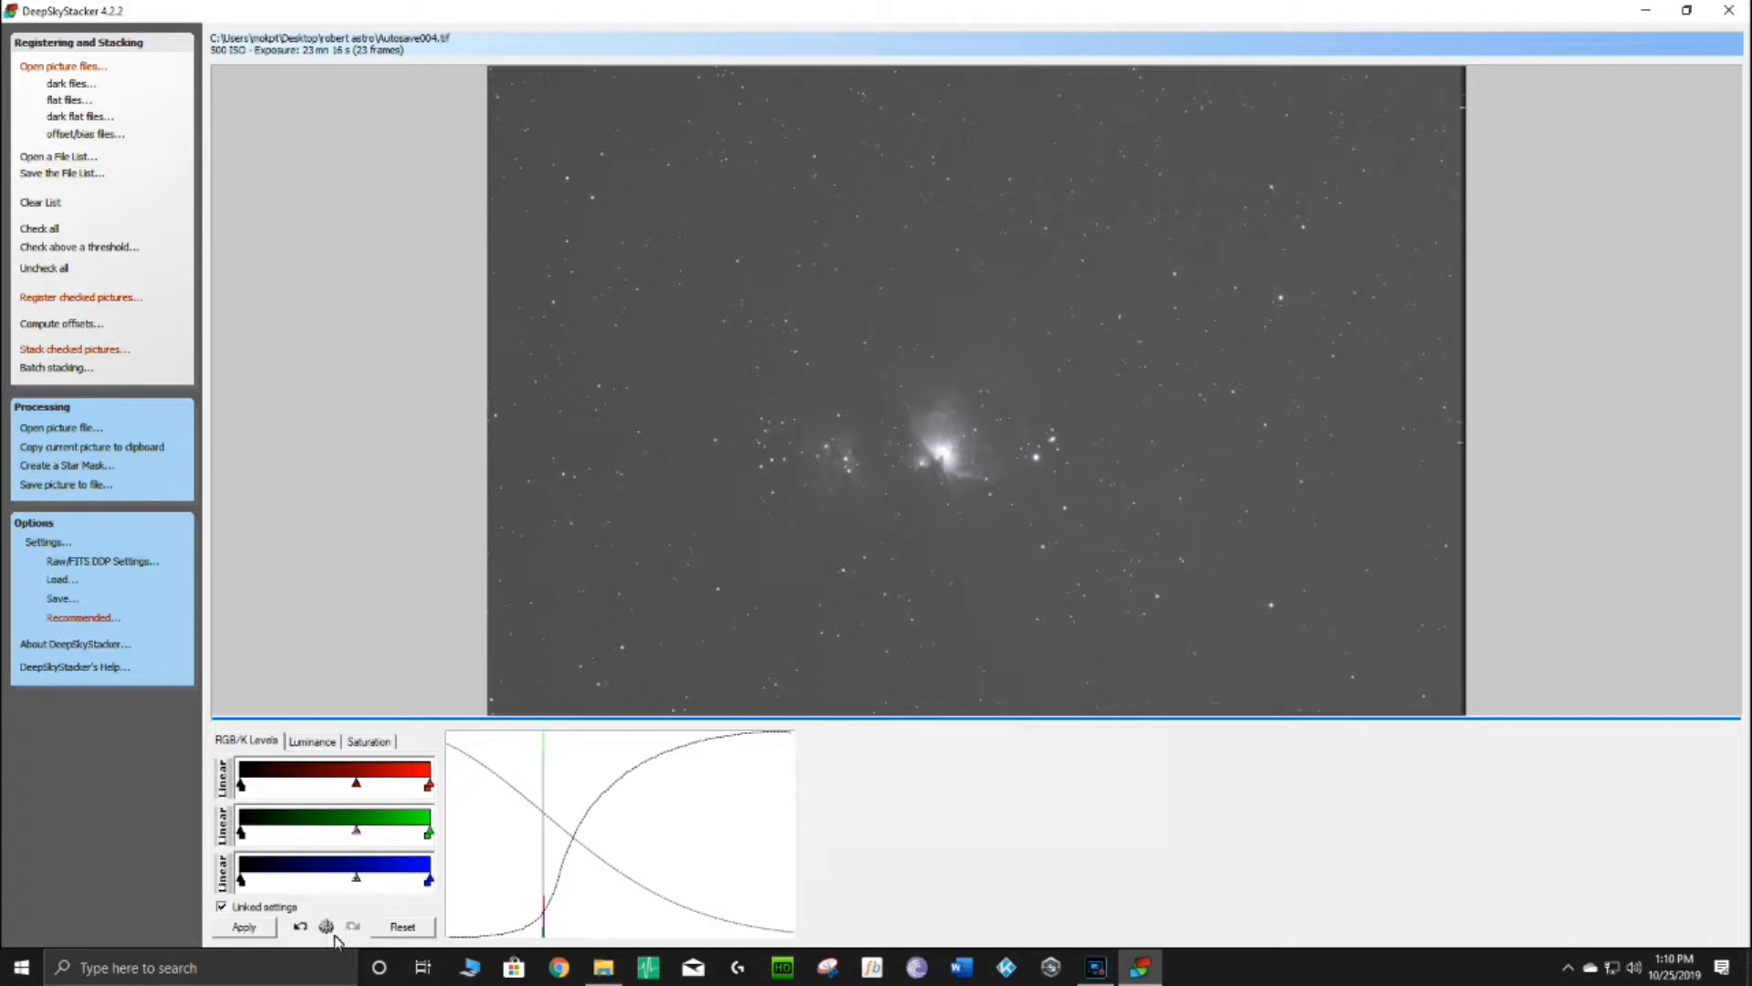
pyautogui.moveTo(366, 831); pyautogui.dragTo(371, 832)
pyautogui.click(258, 930)
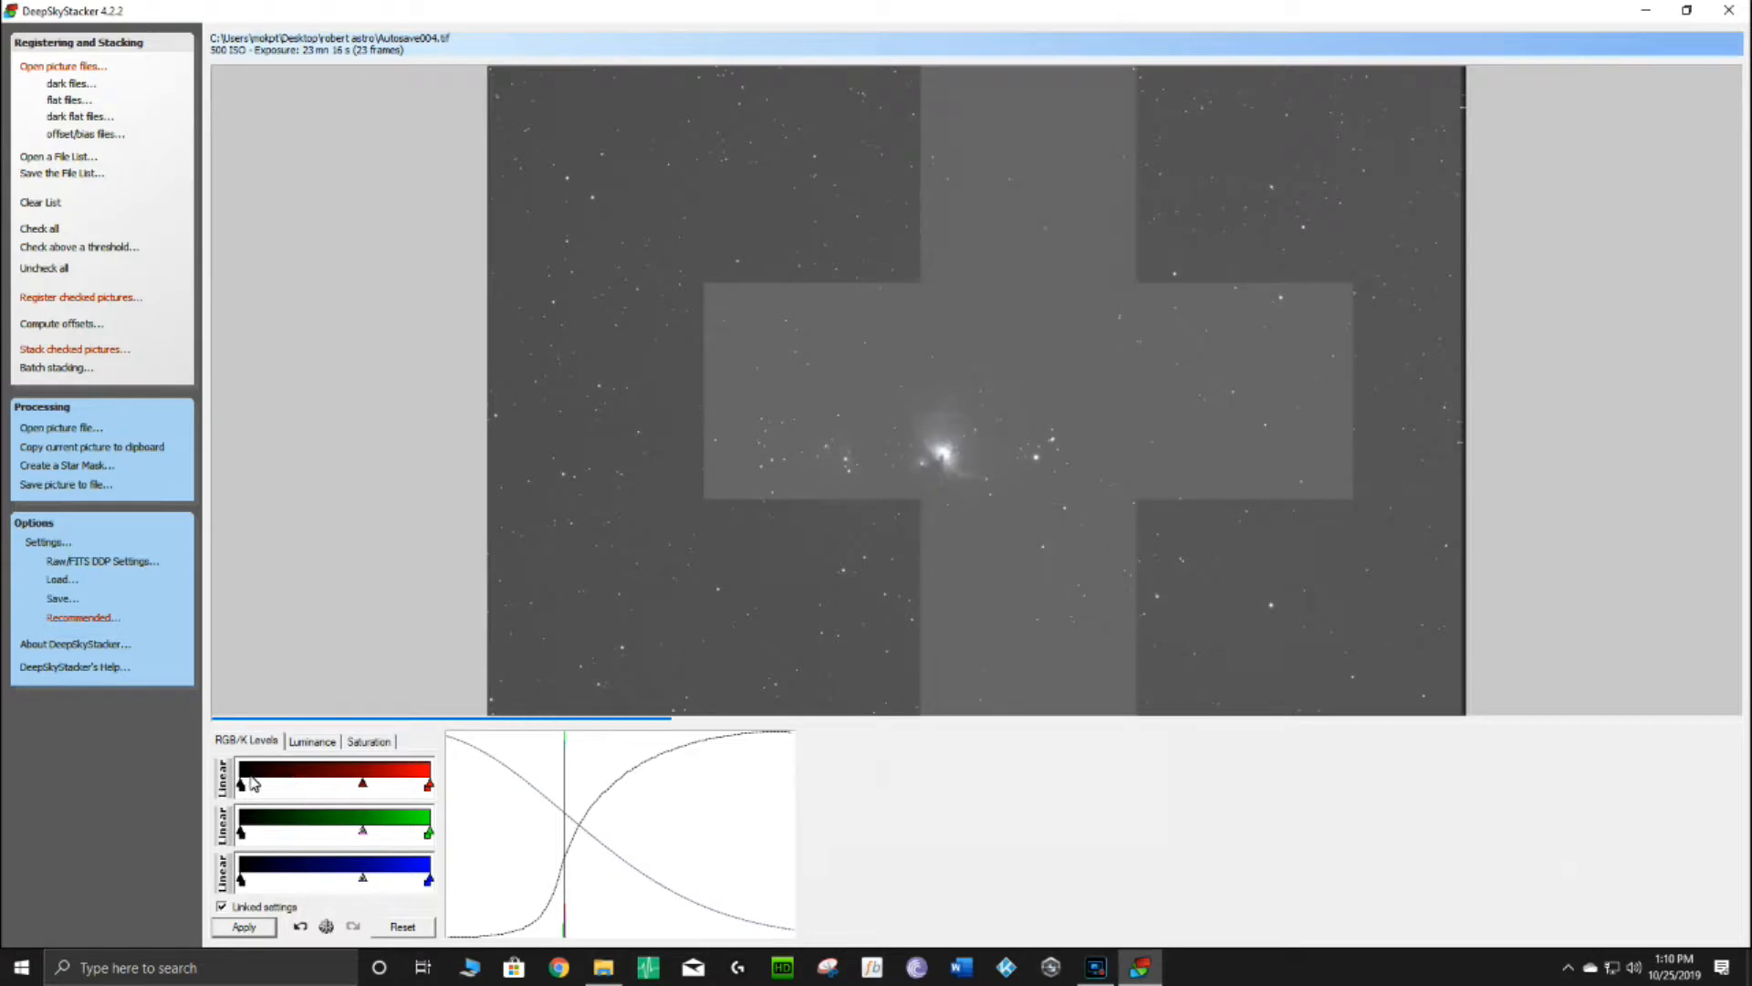
# Switch the linked RGB levels to Log(Square Root) and apply the midtone markers moved back to near the middle.
pyautogui.click(223, 777)
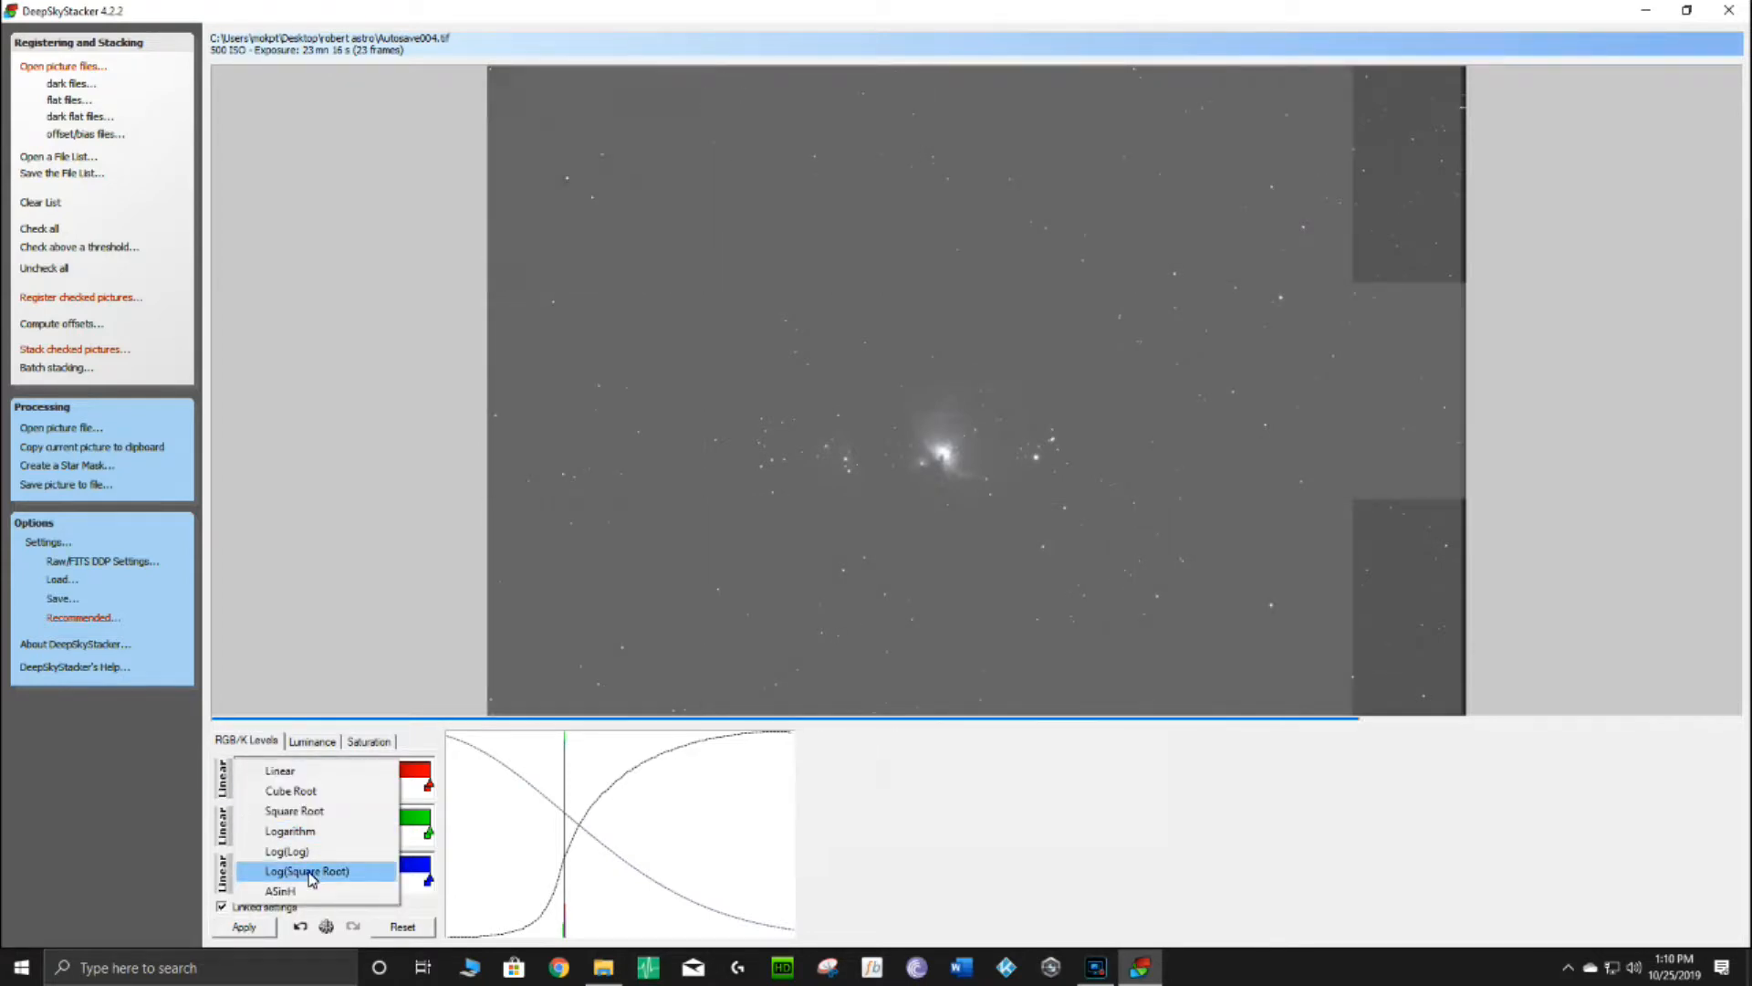
pyautogui.click(309, 874)
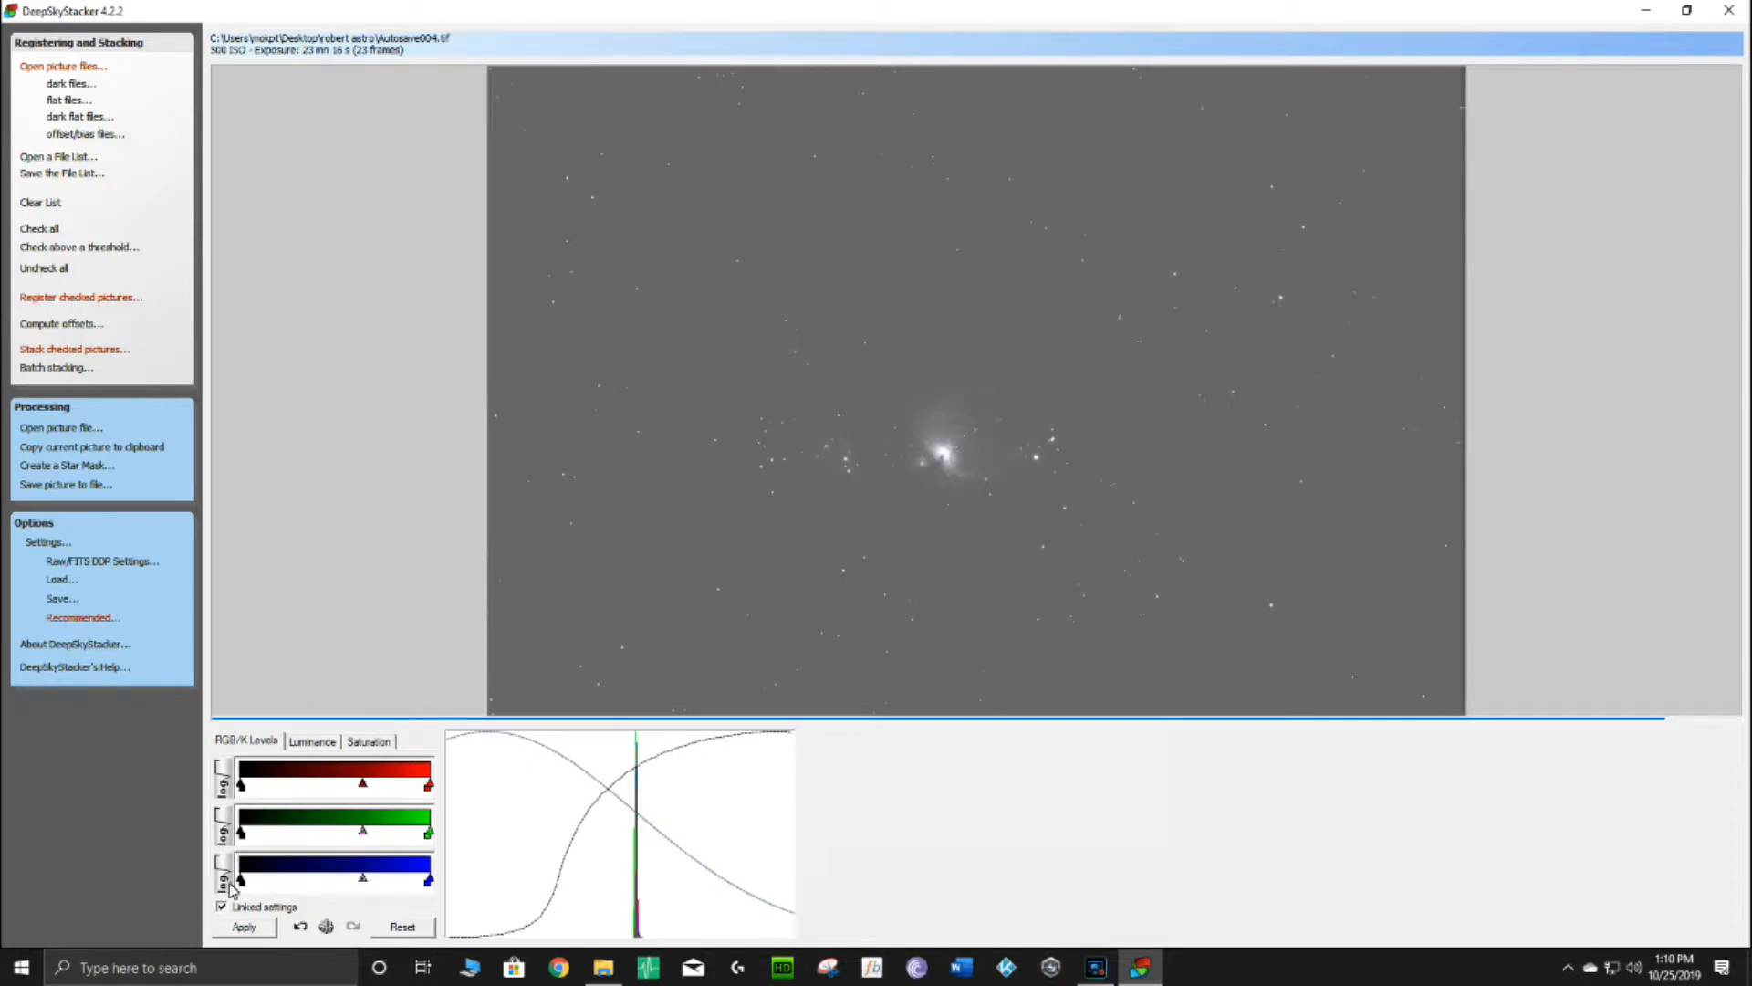
pyautogui.moveTo(363, 832); pyautogui.dragTo(341, 832)
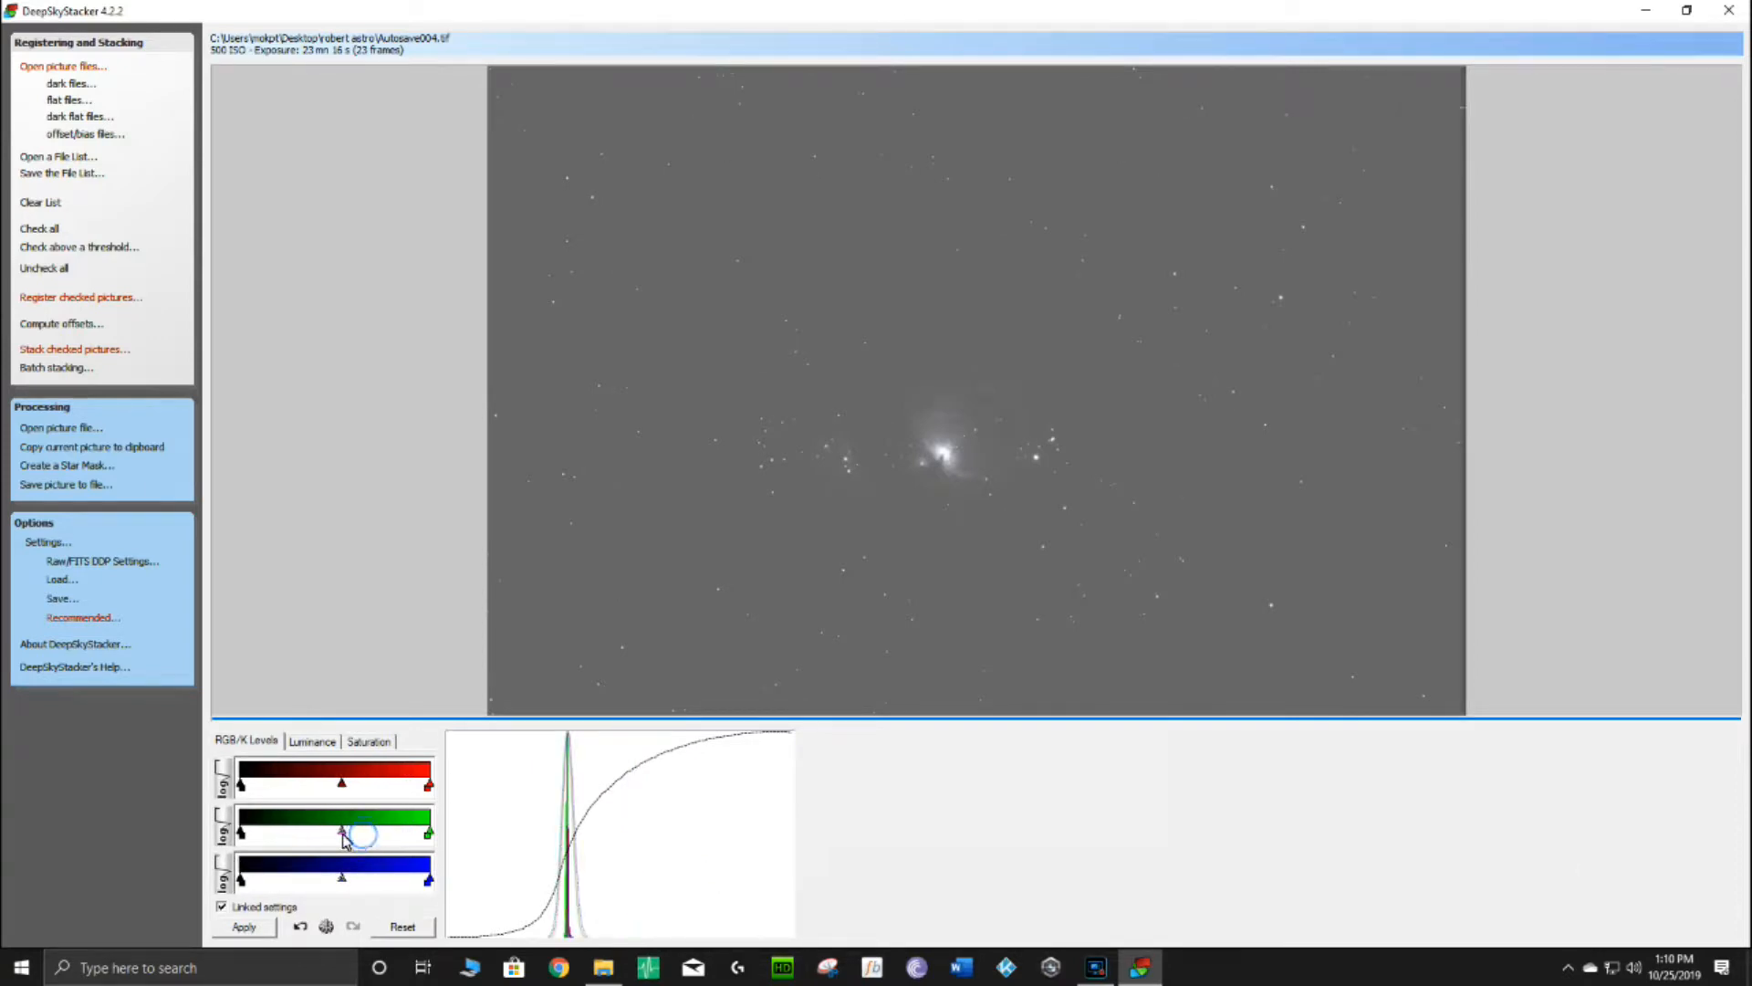
pyautogui.click(261, 931)
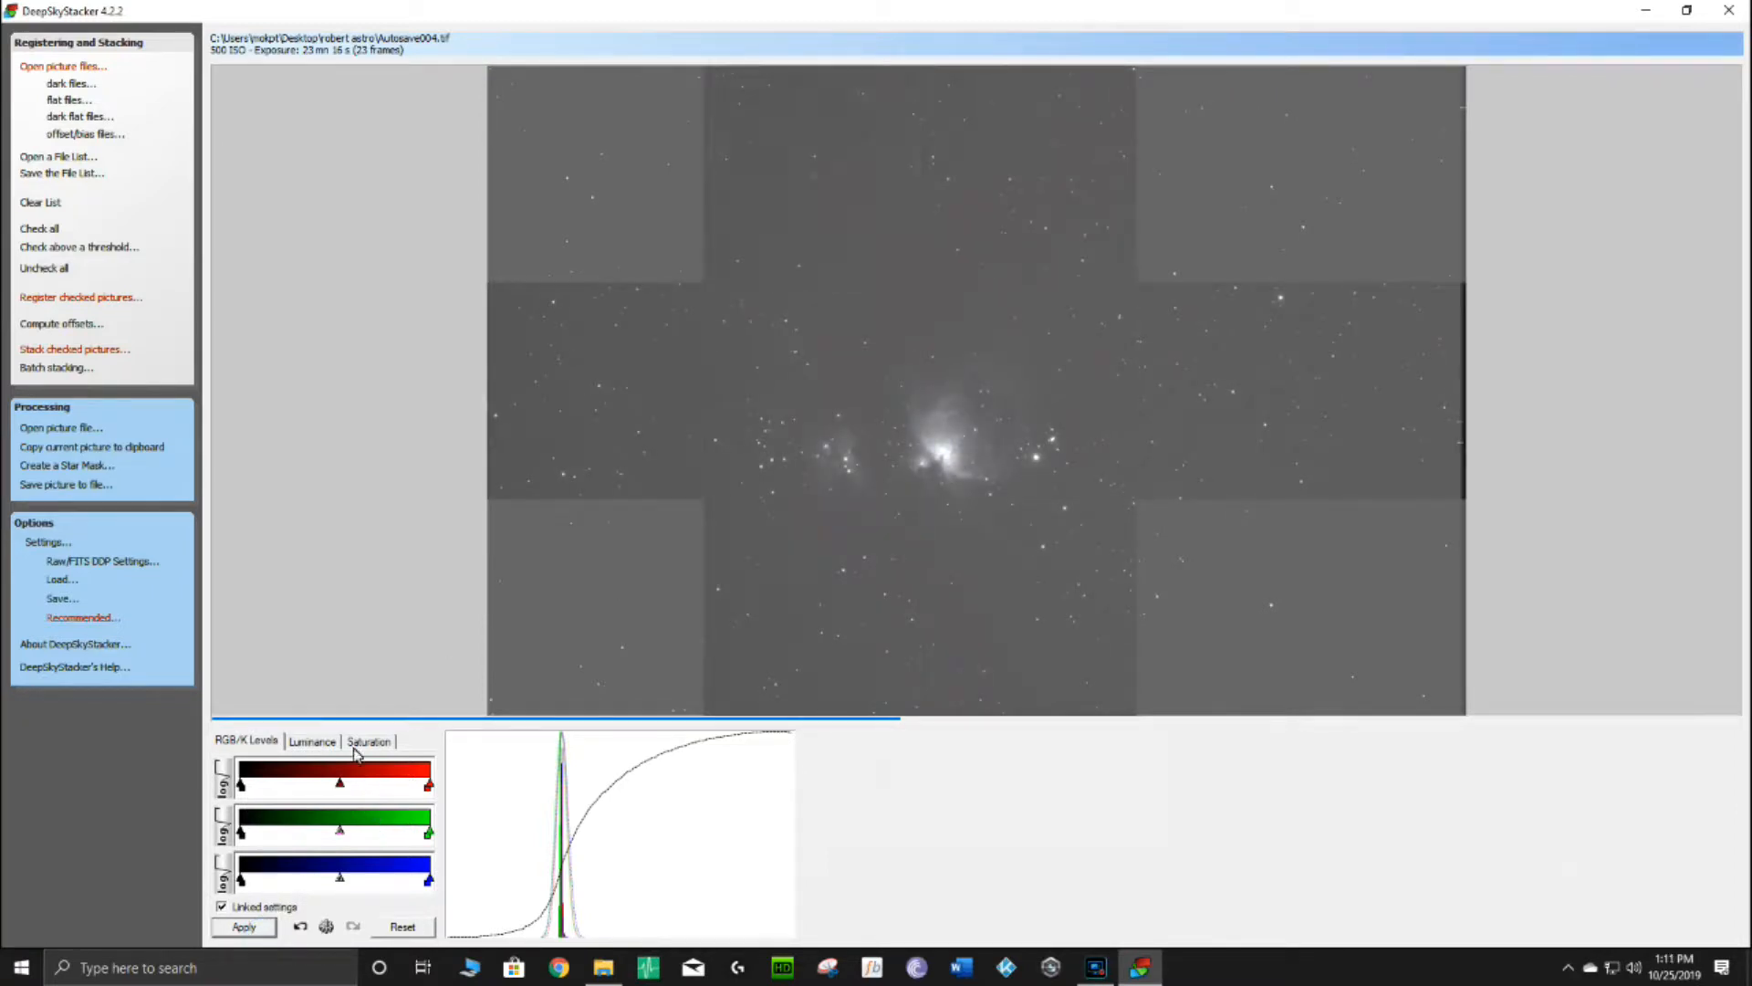
# Apply a luminance midtone of 34.7 with a 1° angle, and change the angle to 9°.
pyautogui.click(315, 742)
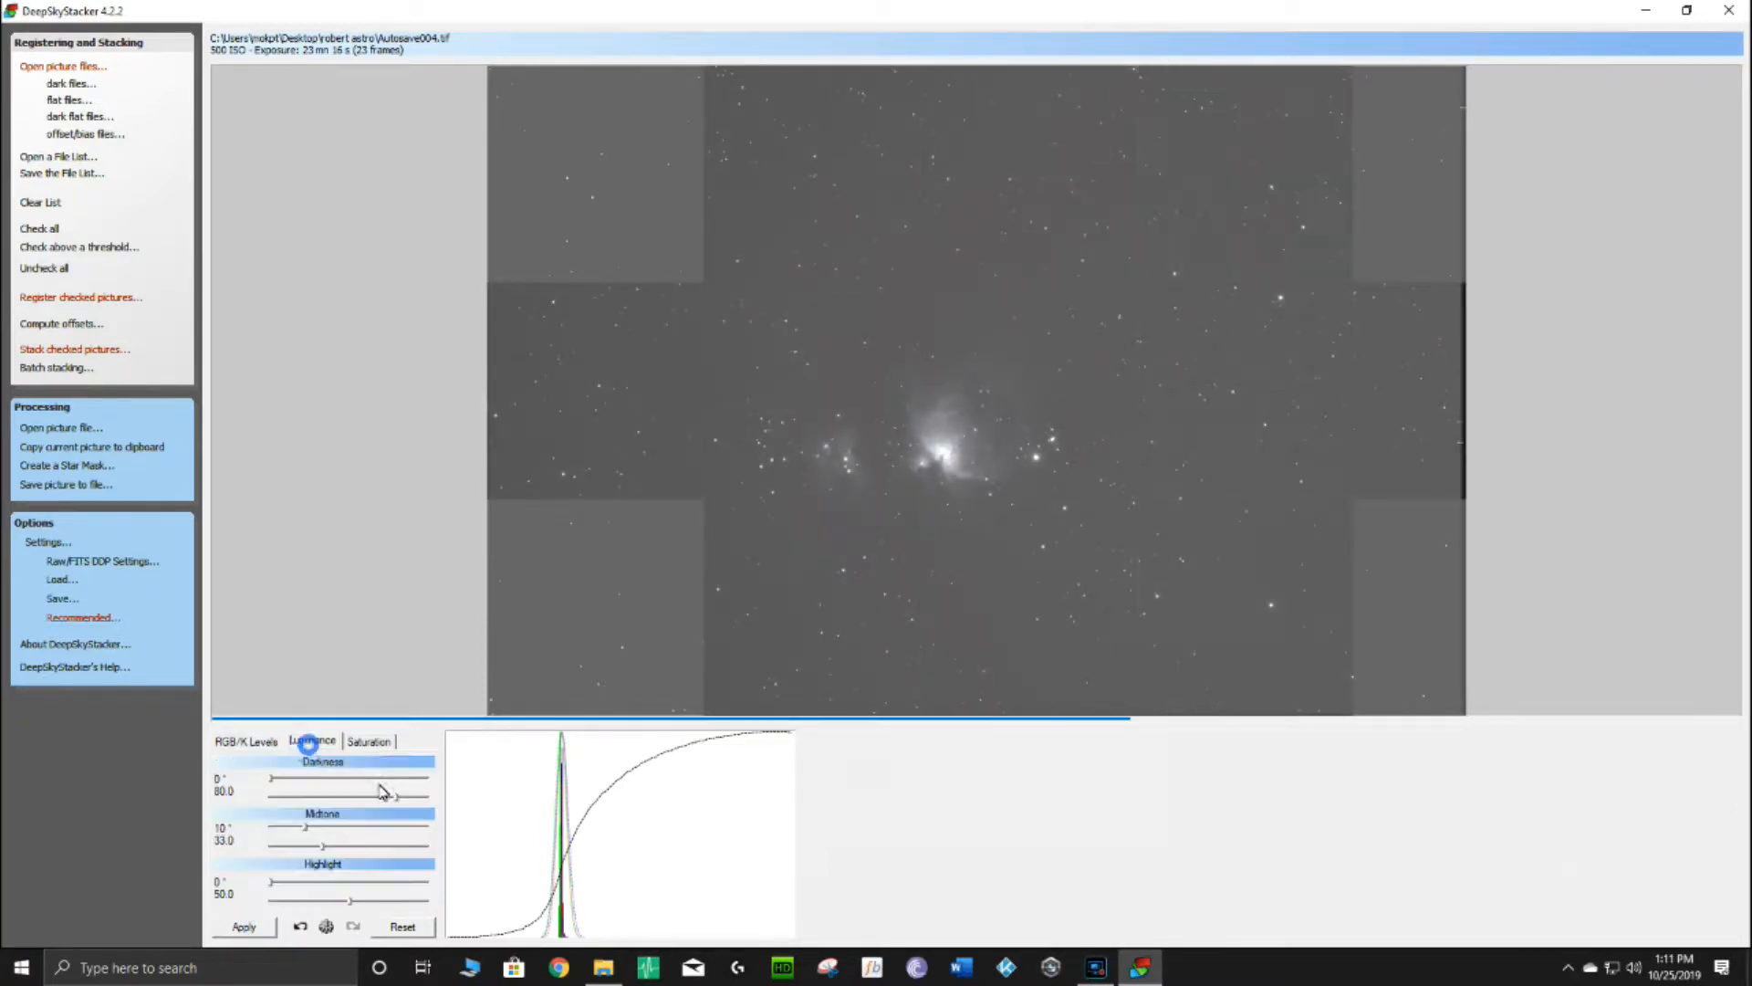
pyautogui.click(329, 847)
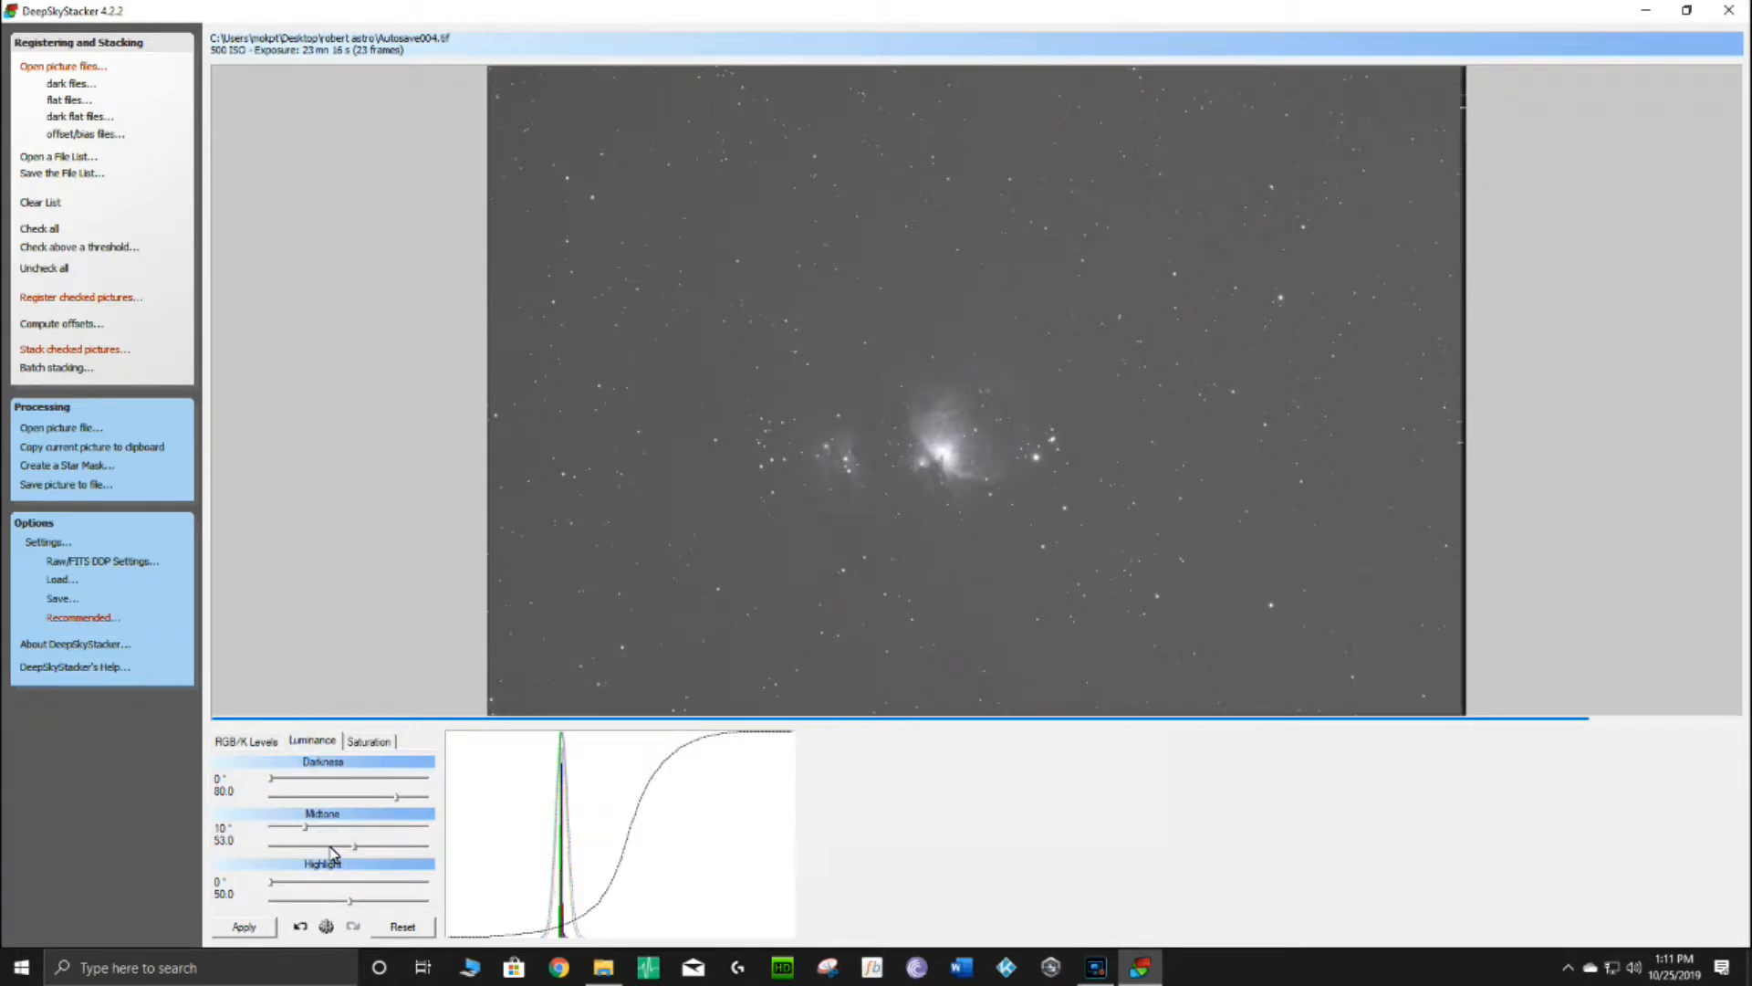
pyautogui.moveTo(347, 848); pyautogui.dragTo(272, 826)
pyautogui.click(244, 926)
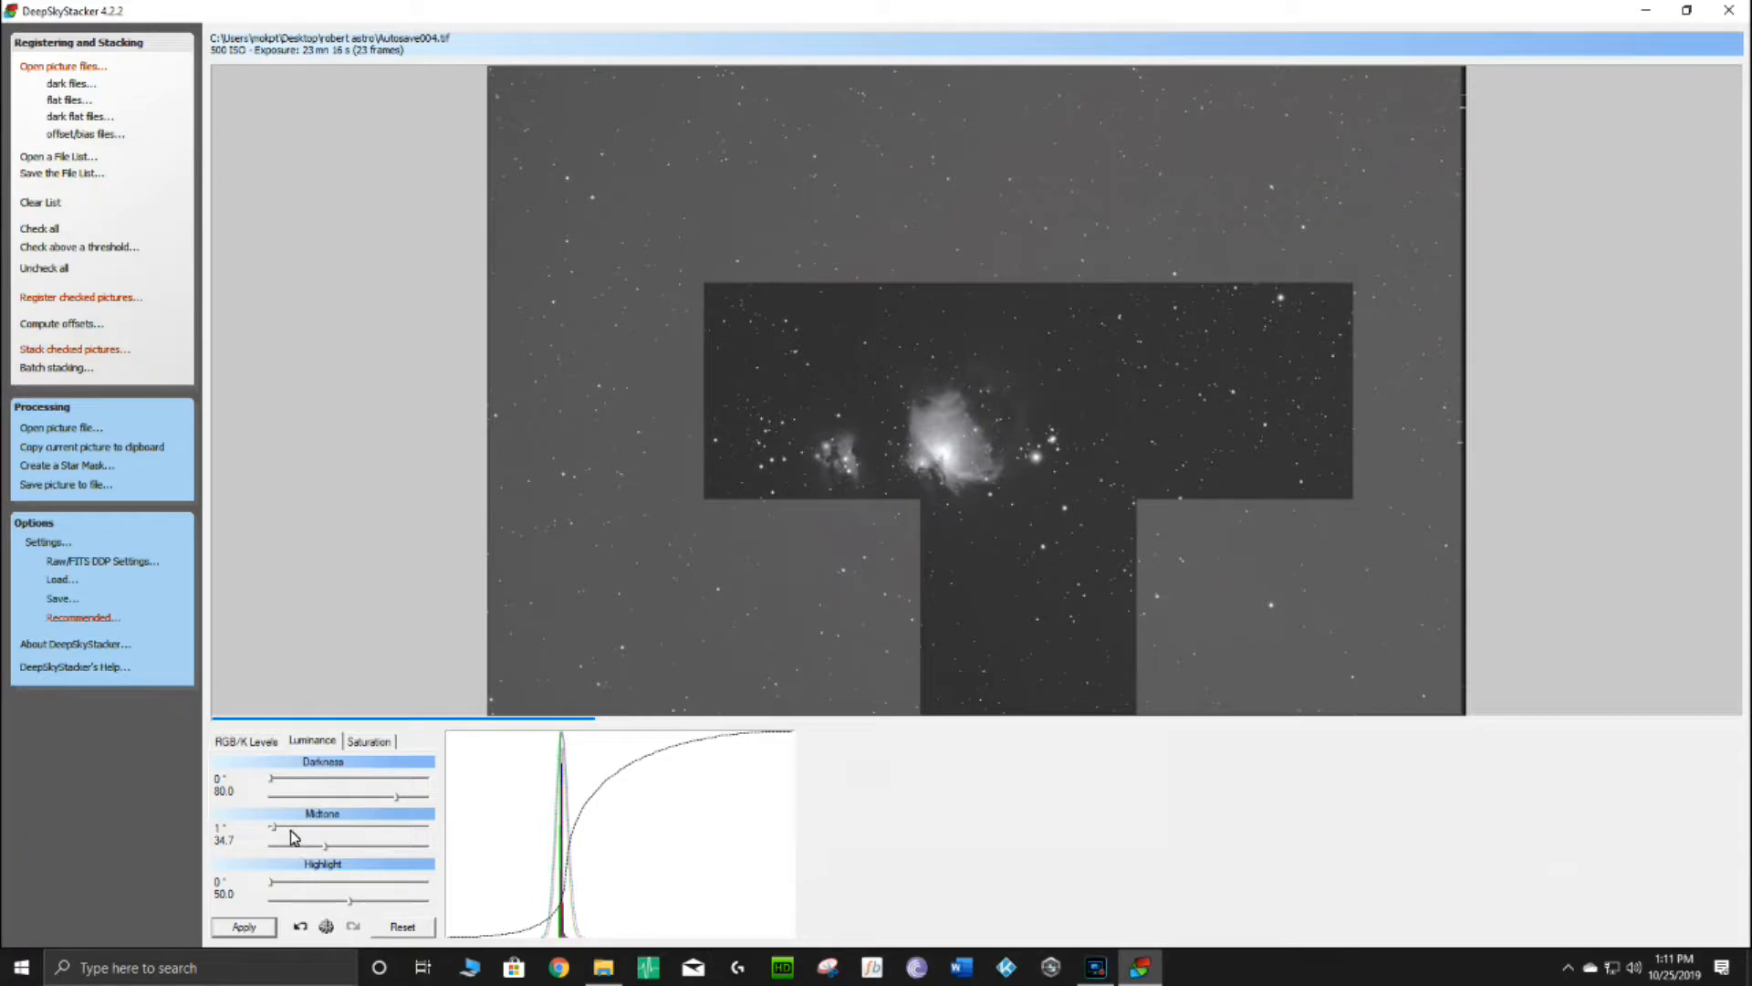
pyautogui.moveTo(275, 829); pyautogui.dragTo(304, 832)
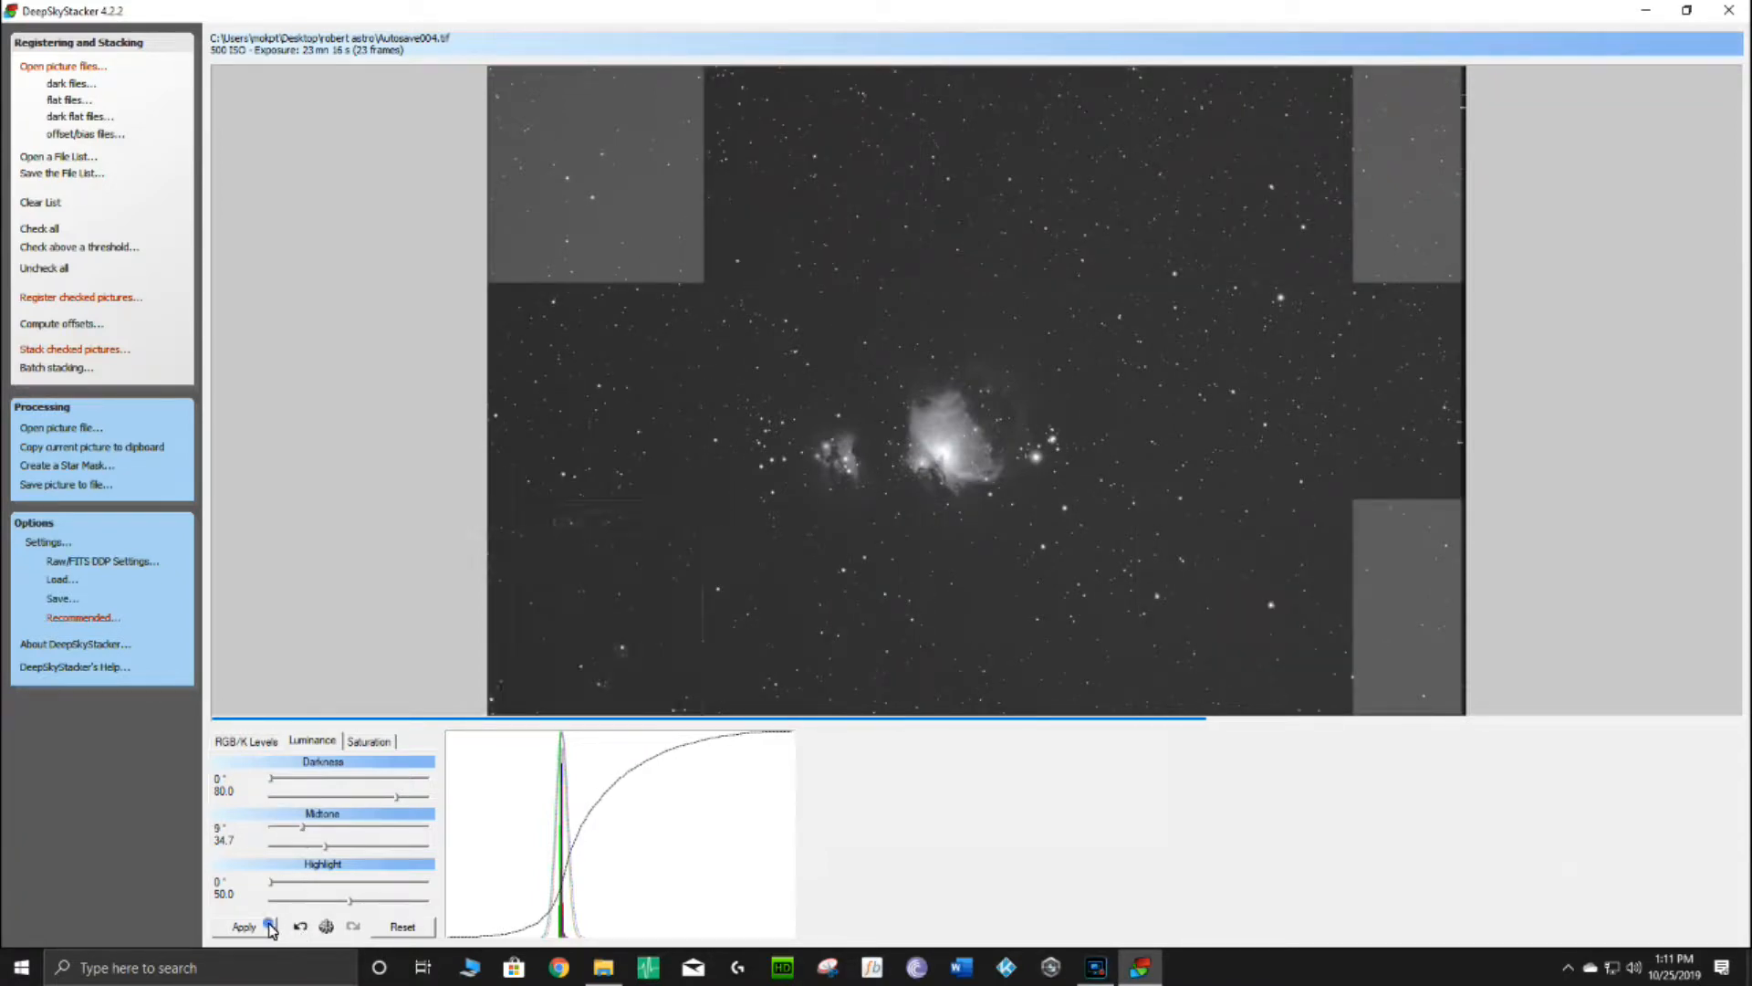
pyautogui.click(268, 926)
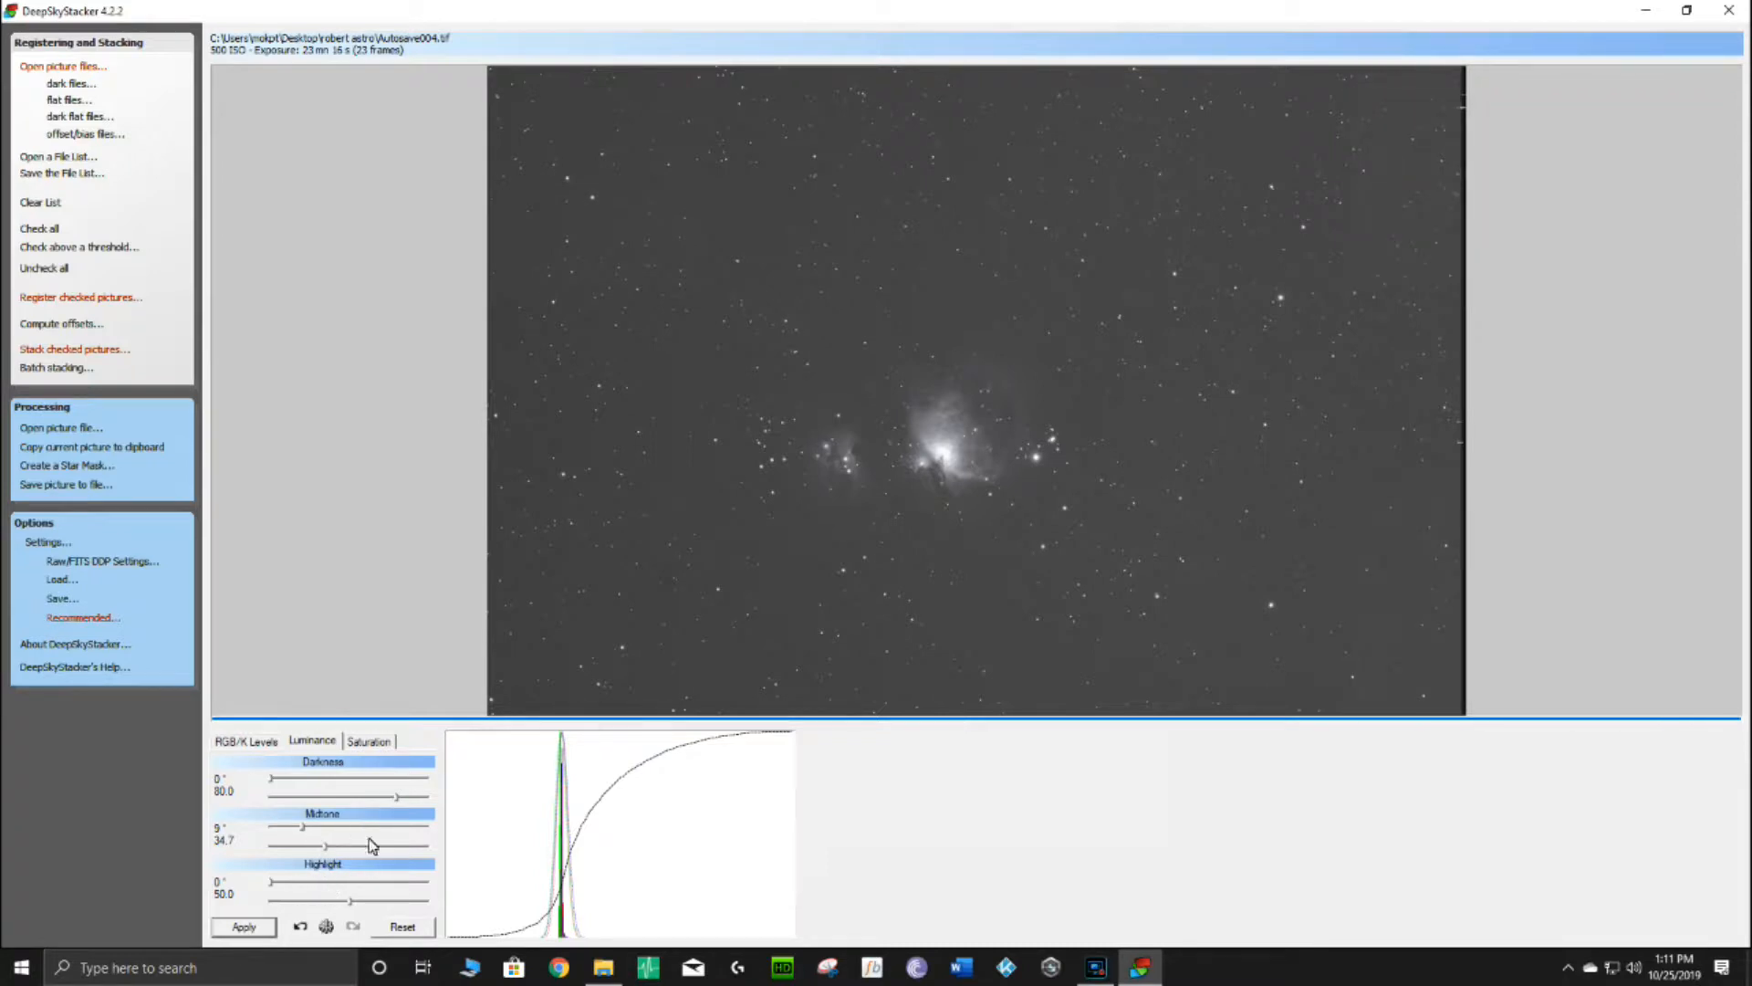
# Try luminance highlight values of 31.2 and 19.7 on the stacked image.
pyautogui.moveTo(350, 906)
pyautogui.mouseDown()
pyautogui.moveTo(382, 907)
pyautogui.moveTo(320, 902)
pyautogui.mouseUp()
pyautogui.click(263, 929)
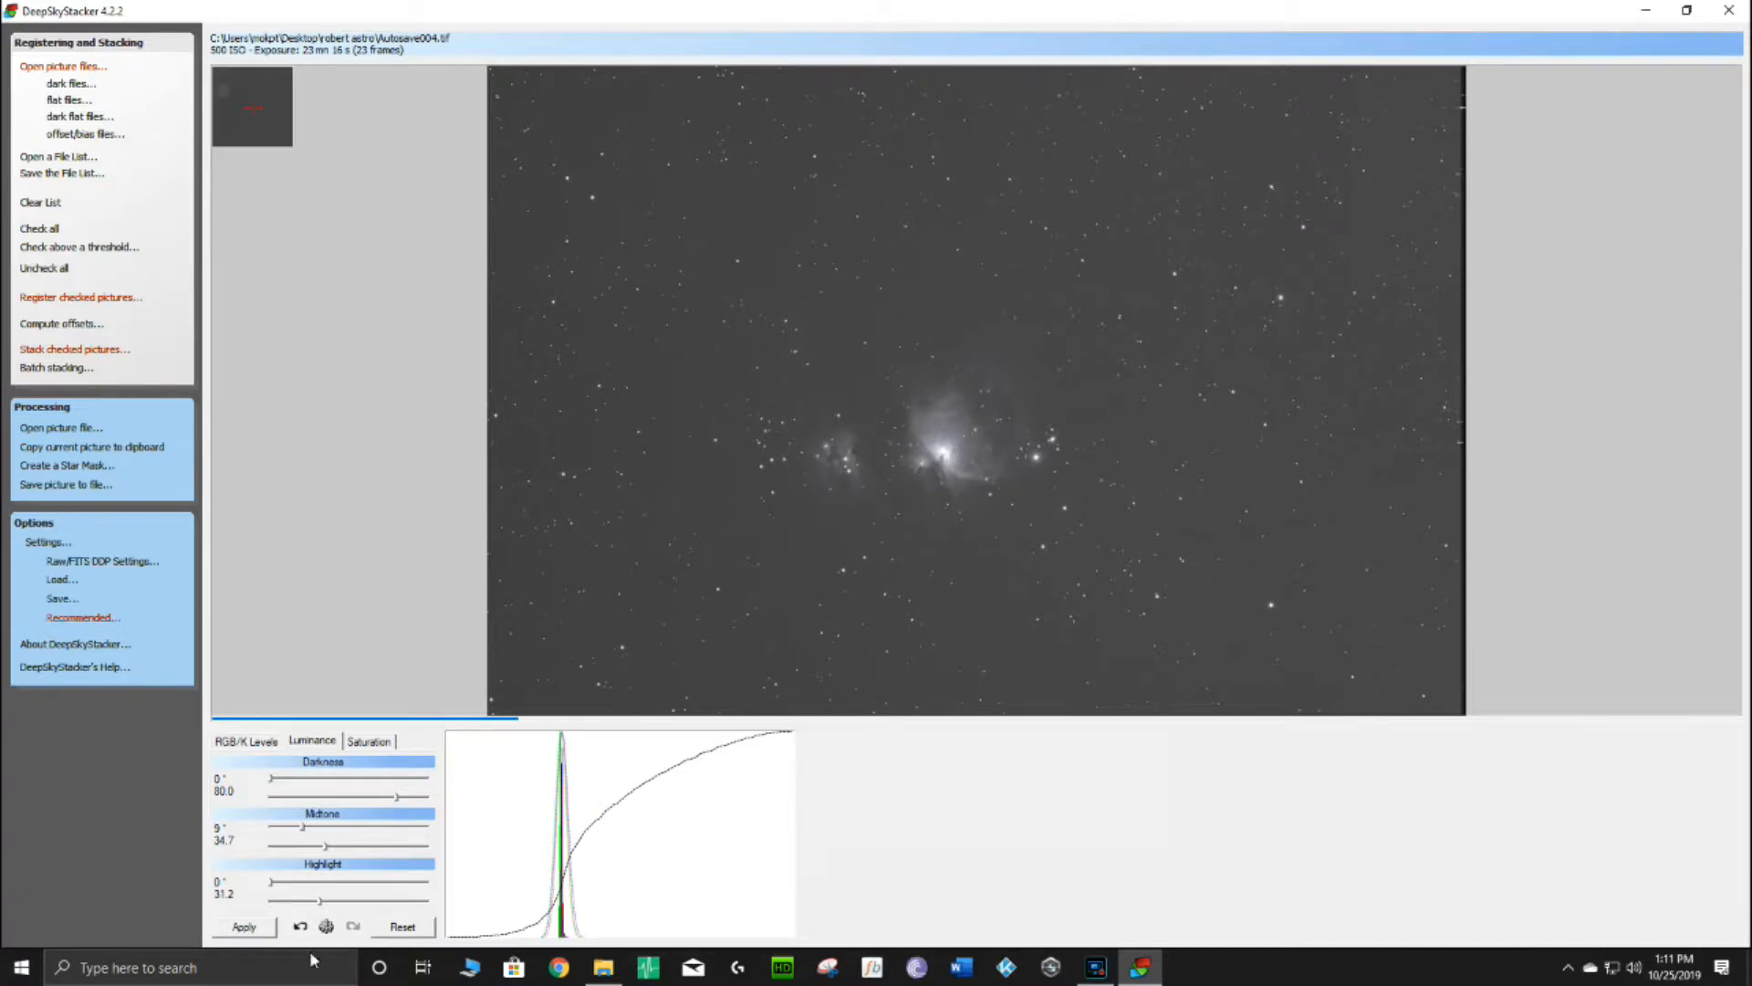
pyautogui.click(321, 903)
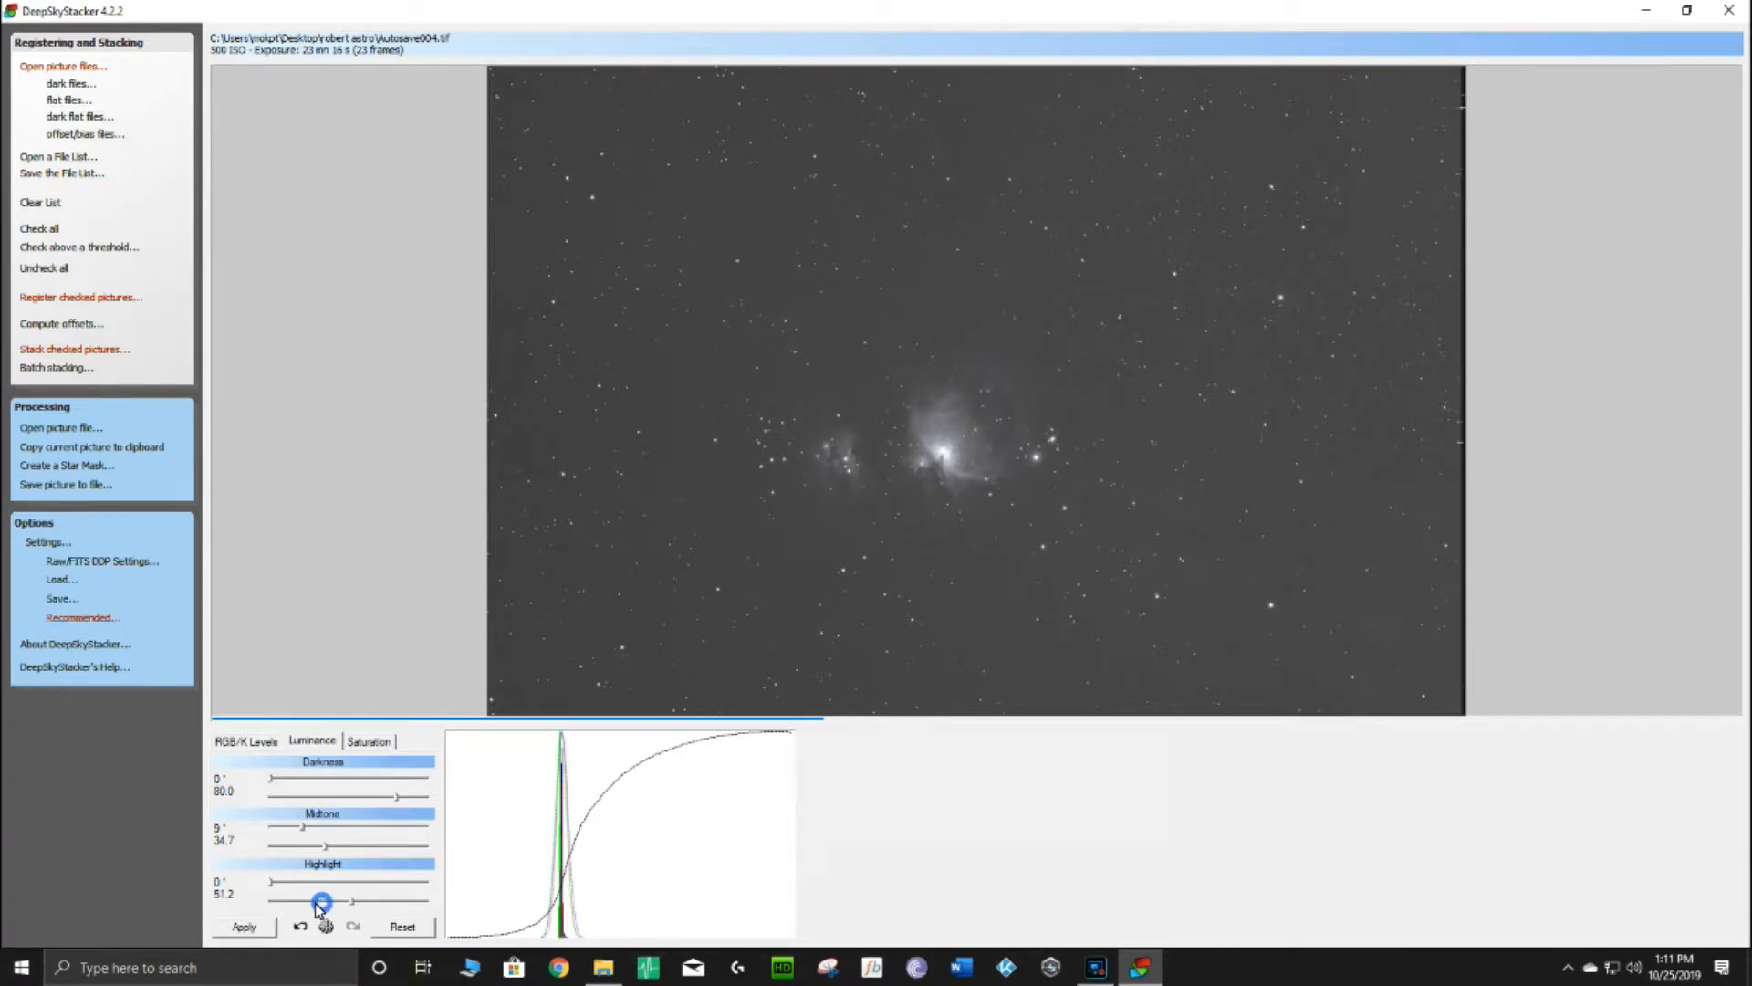
pyautogui.moveTo(348, 903); pyautogui.dragTo(299, 907)
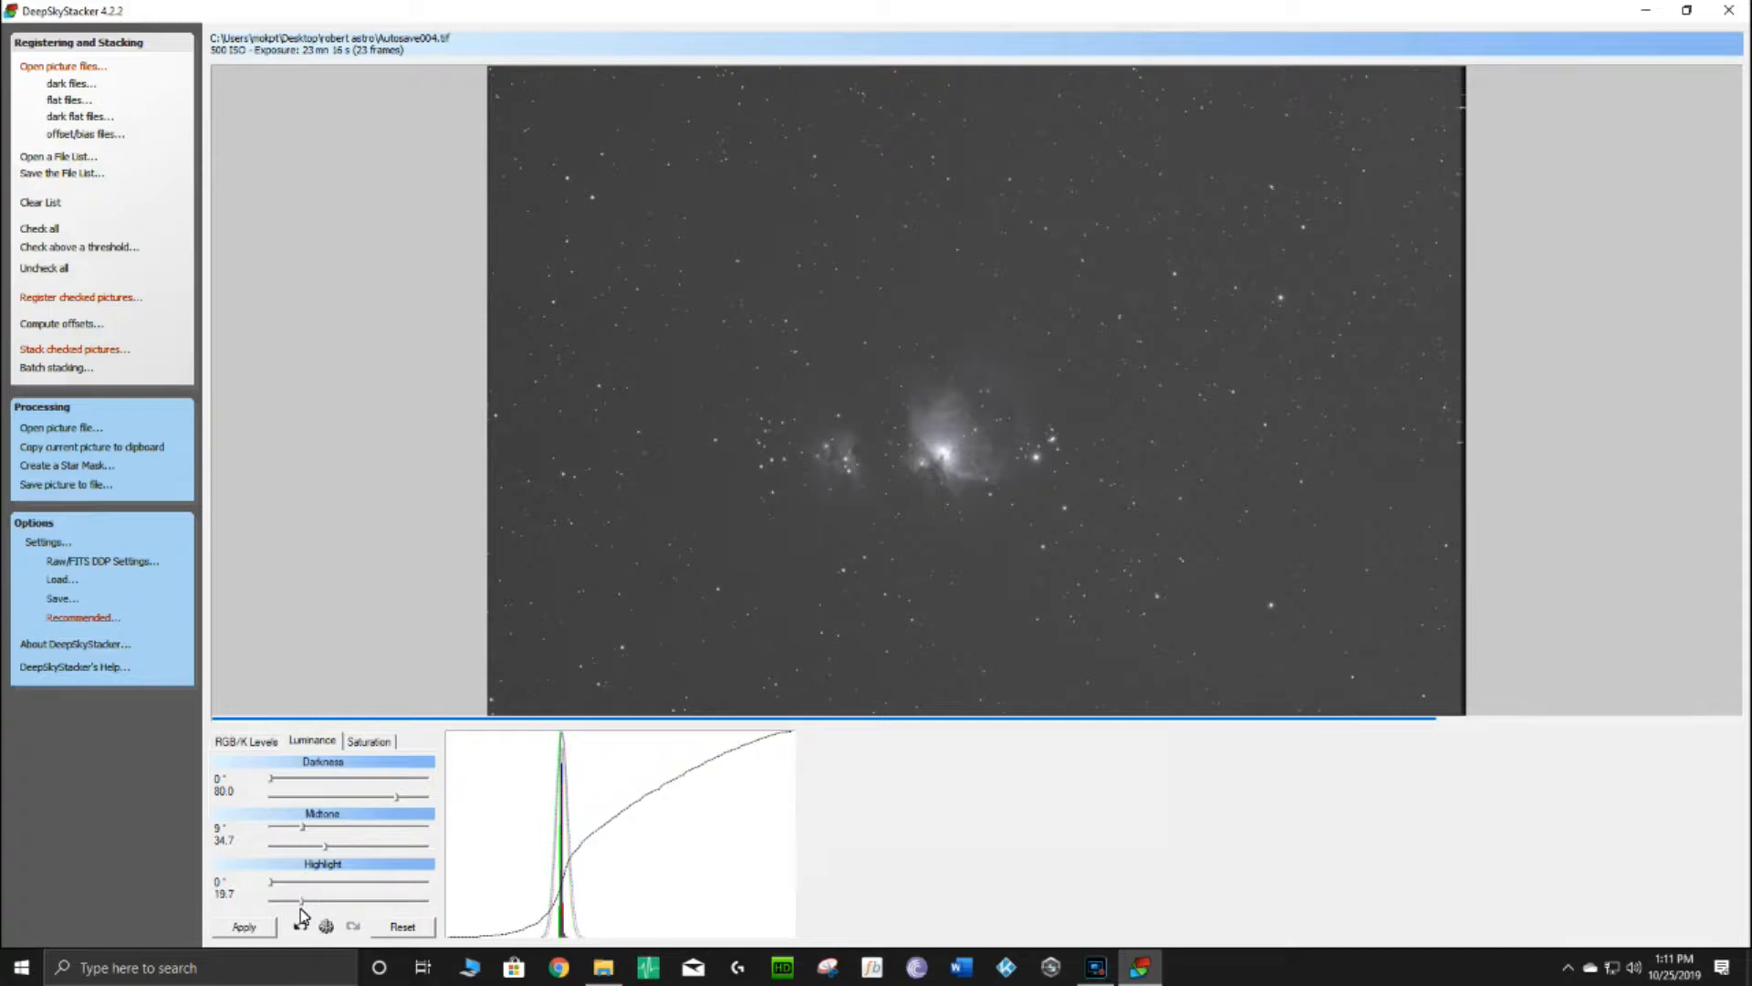
pyautogui.click(265, 929)
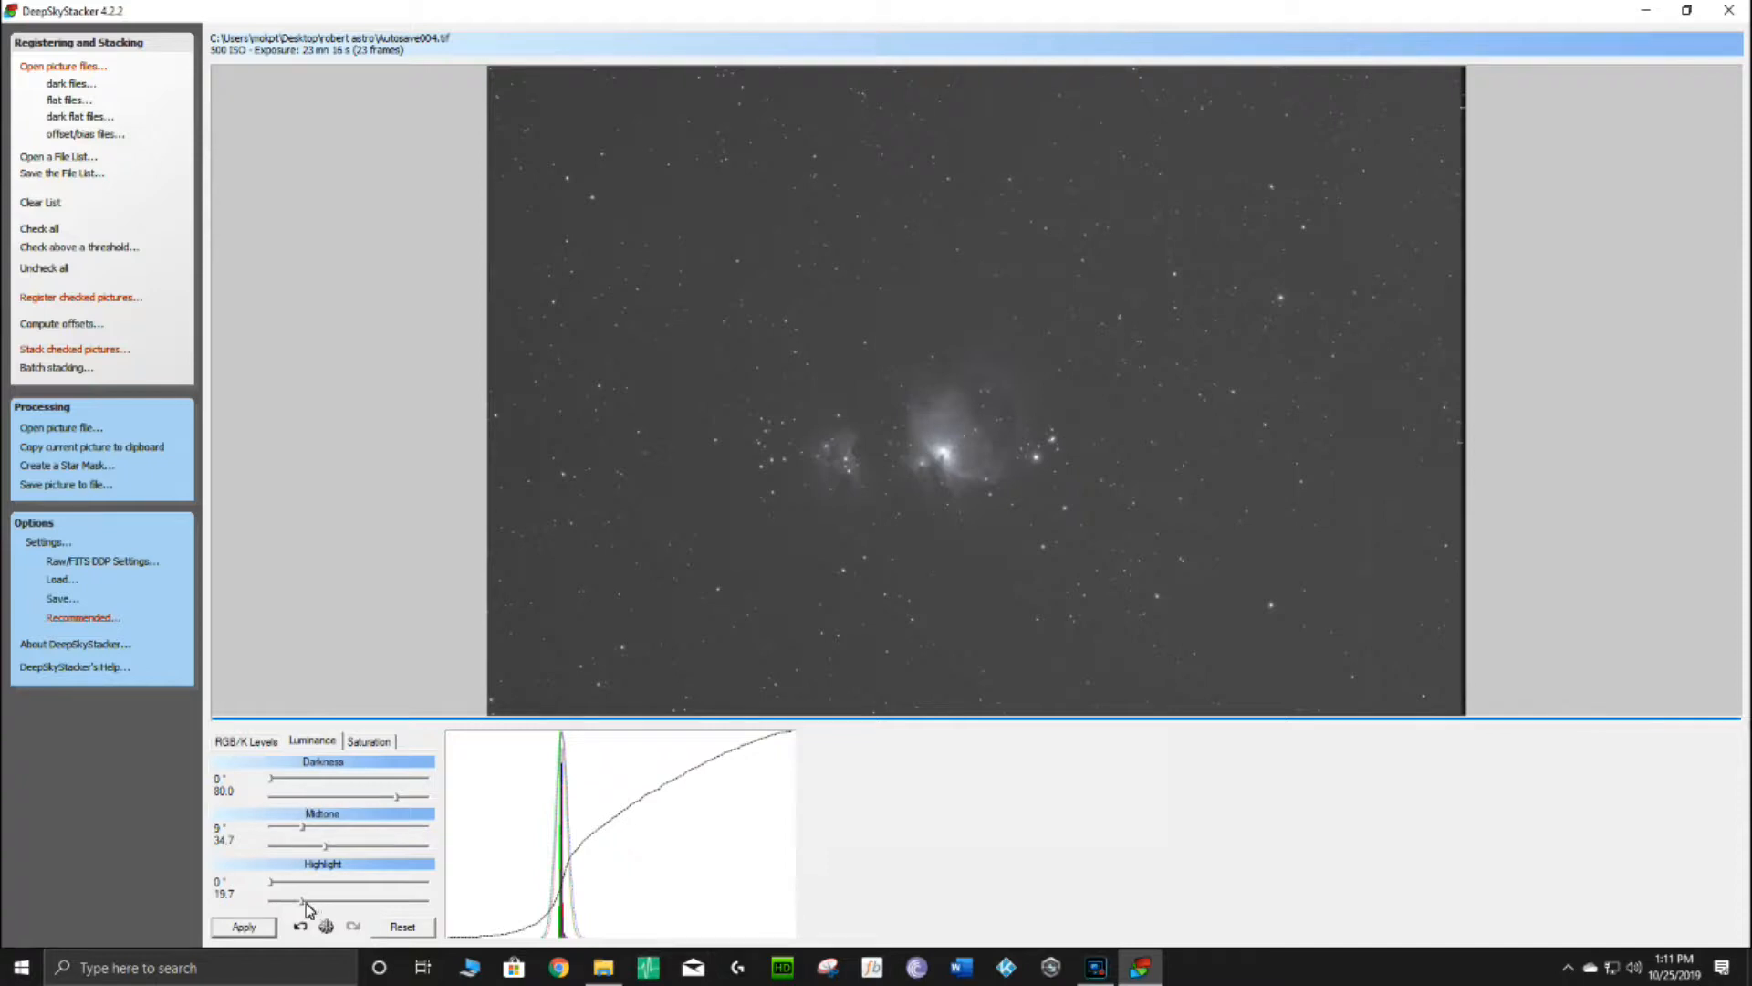
# Try a luminance highlight of 68.2, and apply a highlight of 53.2 with a midtone of 37.0.
pyautogui.moveTo(303, 901); pyautogui.dragTo(382, 906)
pyautogui.click(260, 927)
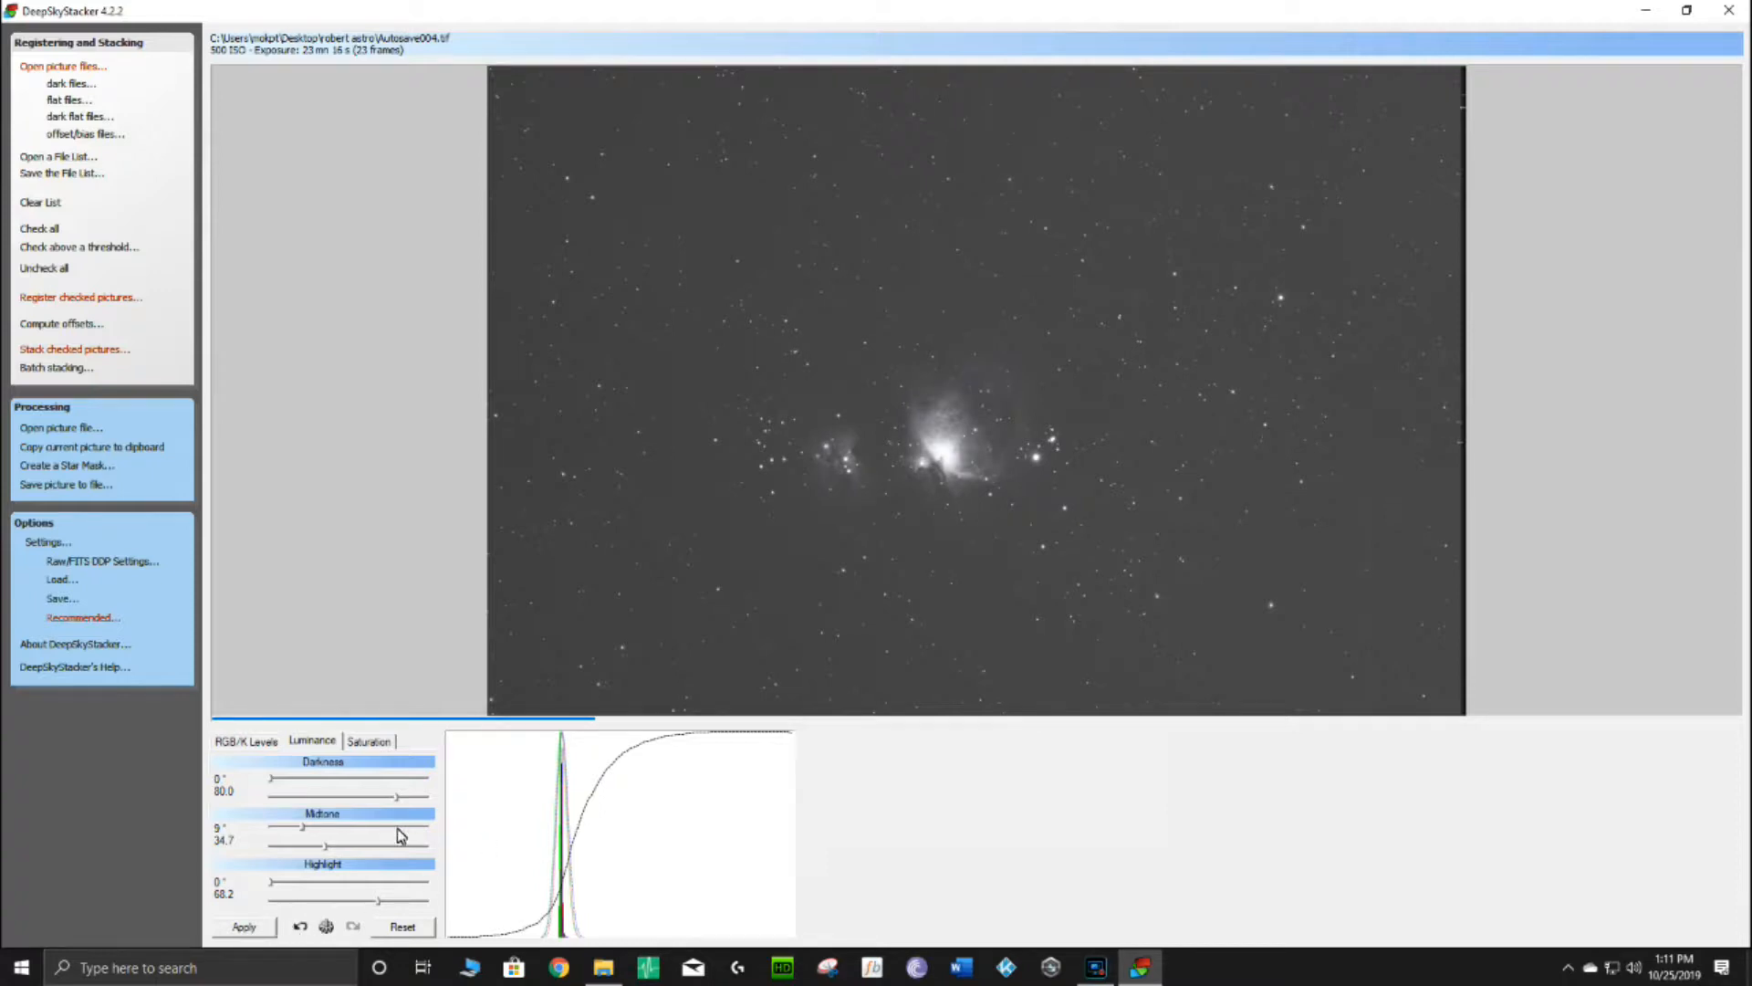
pyautogui.moveTo(381, 906); pyautogui.dragTo(332, 847)
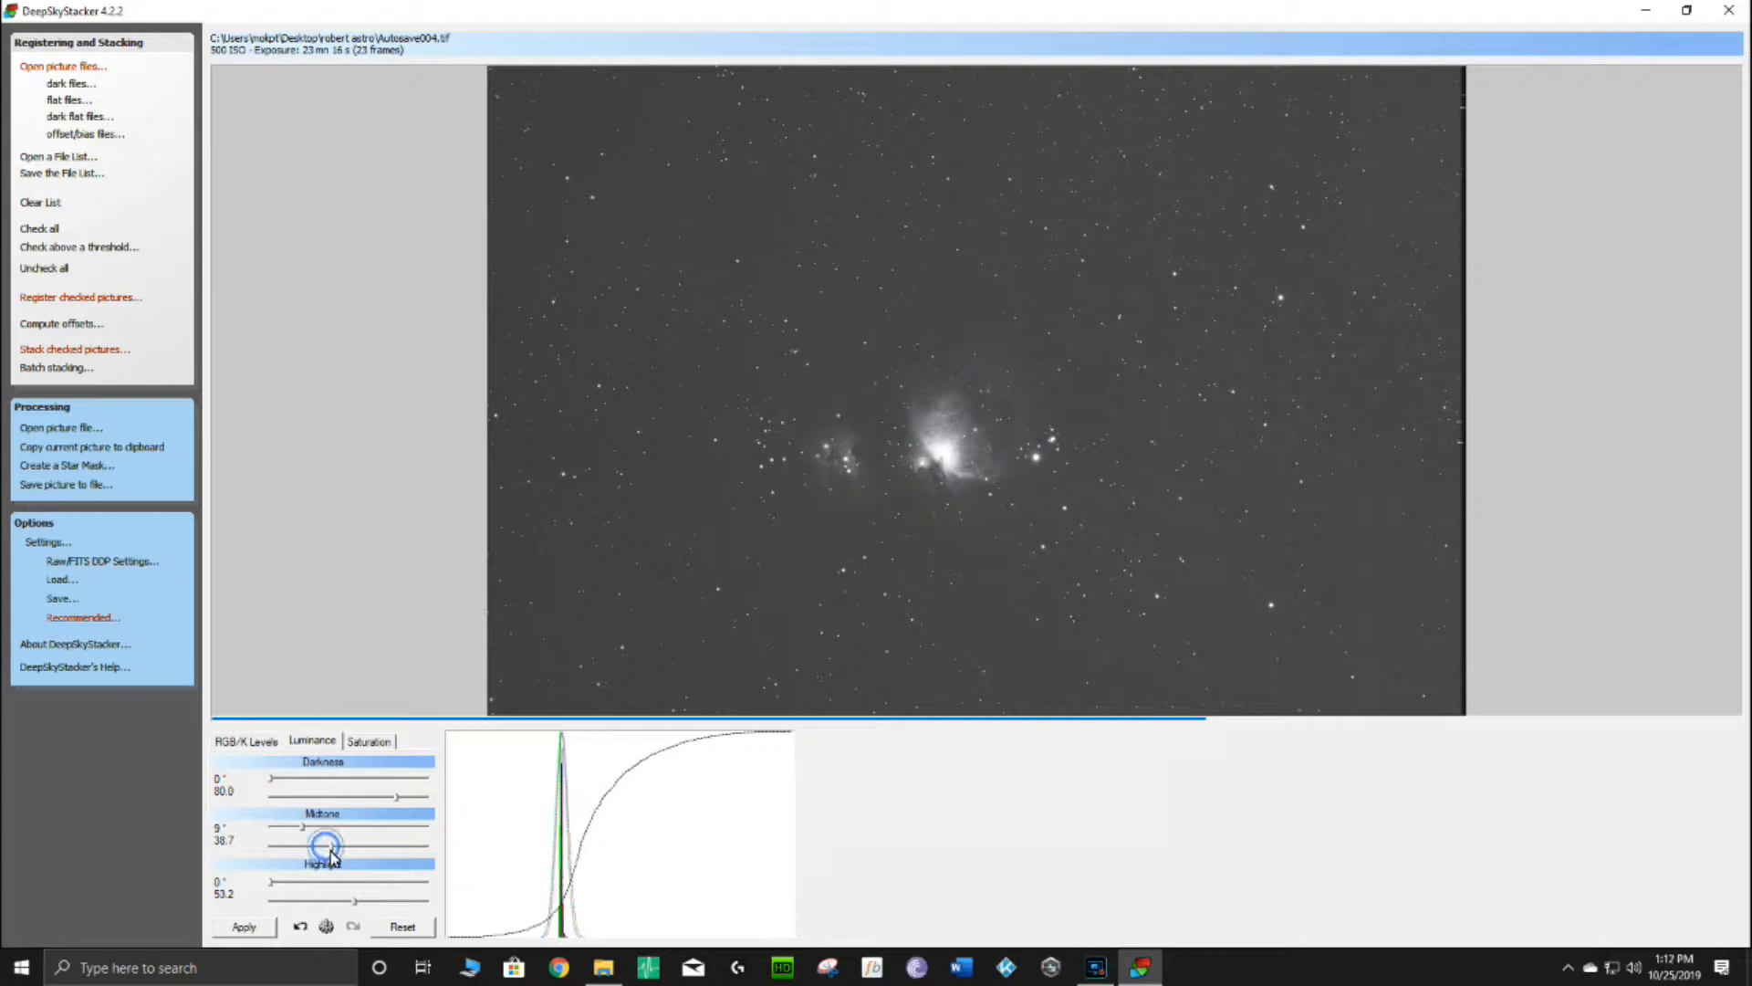
pyautogui.click(252, 927)
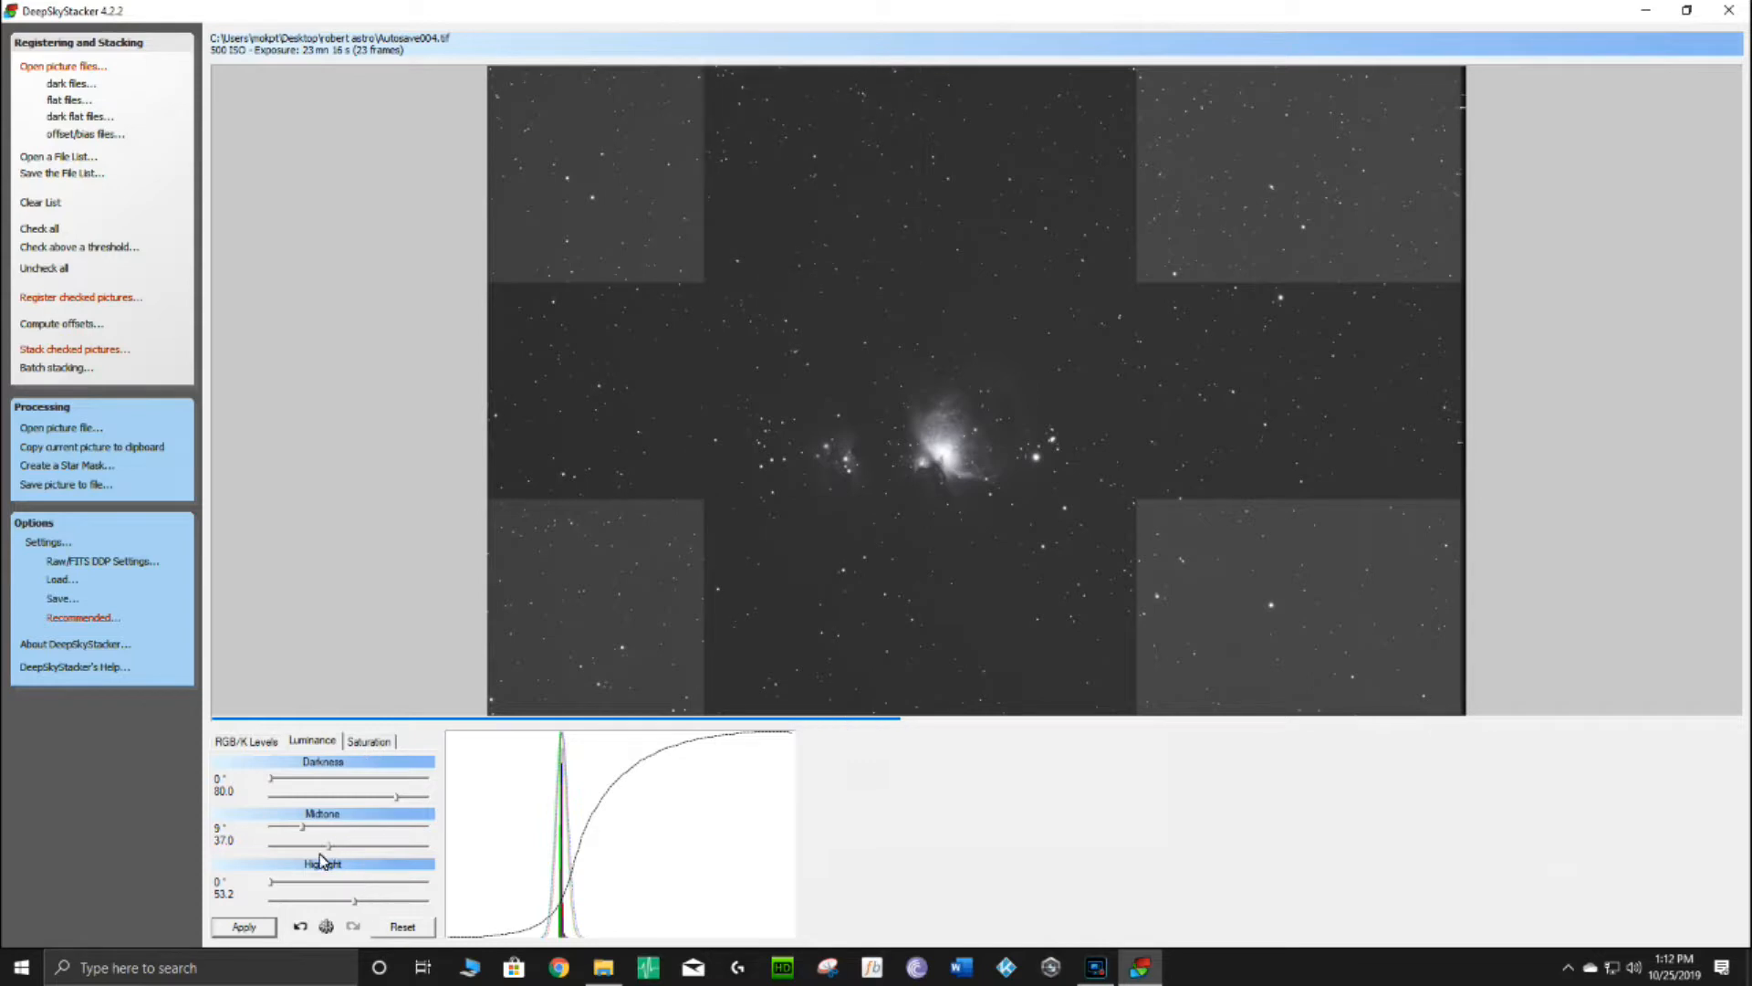
# Apply saturation shifts of 26% and 19% to the stacked image, and settle on 16%.
pyautogui.click(370, 741)
pyautogui.click(364, 787)
pyautogui.moveTo(386, 791); pyautogui.dragTo(390, 789)
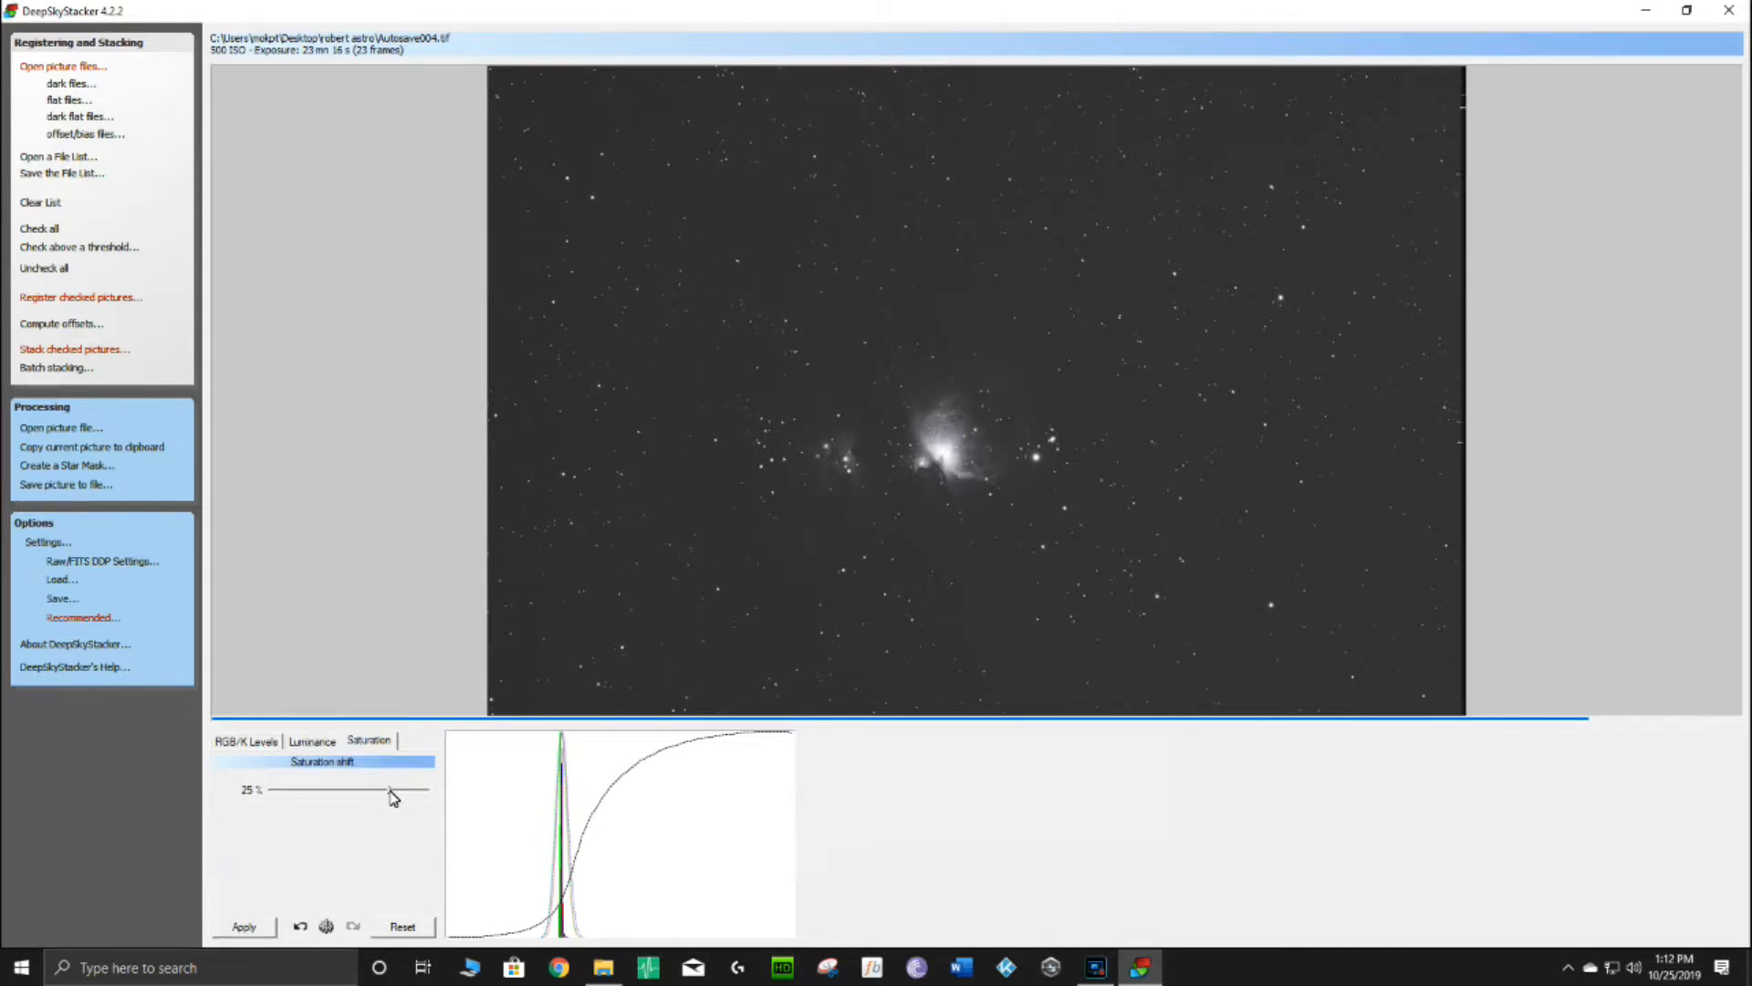
pyautogui.click(242, 927)
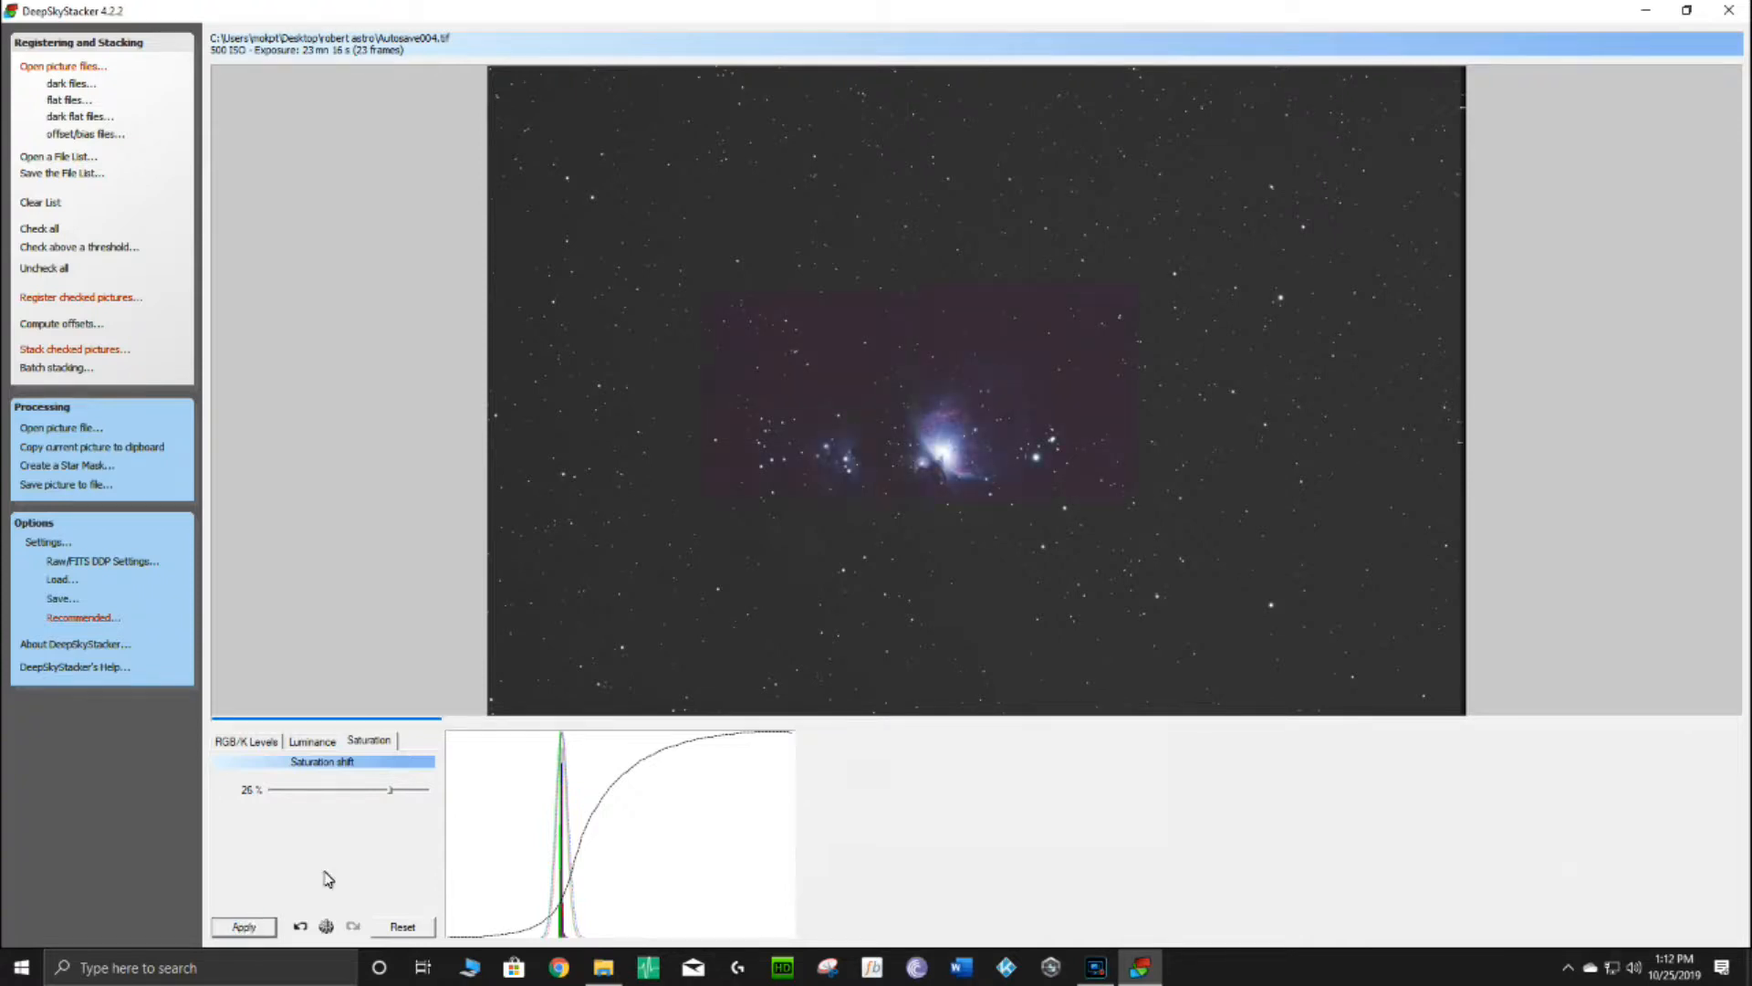
pyautogui.moveTo(388, 790); pyautogui.dragTo(379, 790)
pyautogui.click(258, 928)
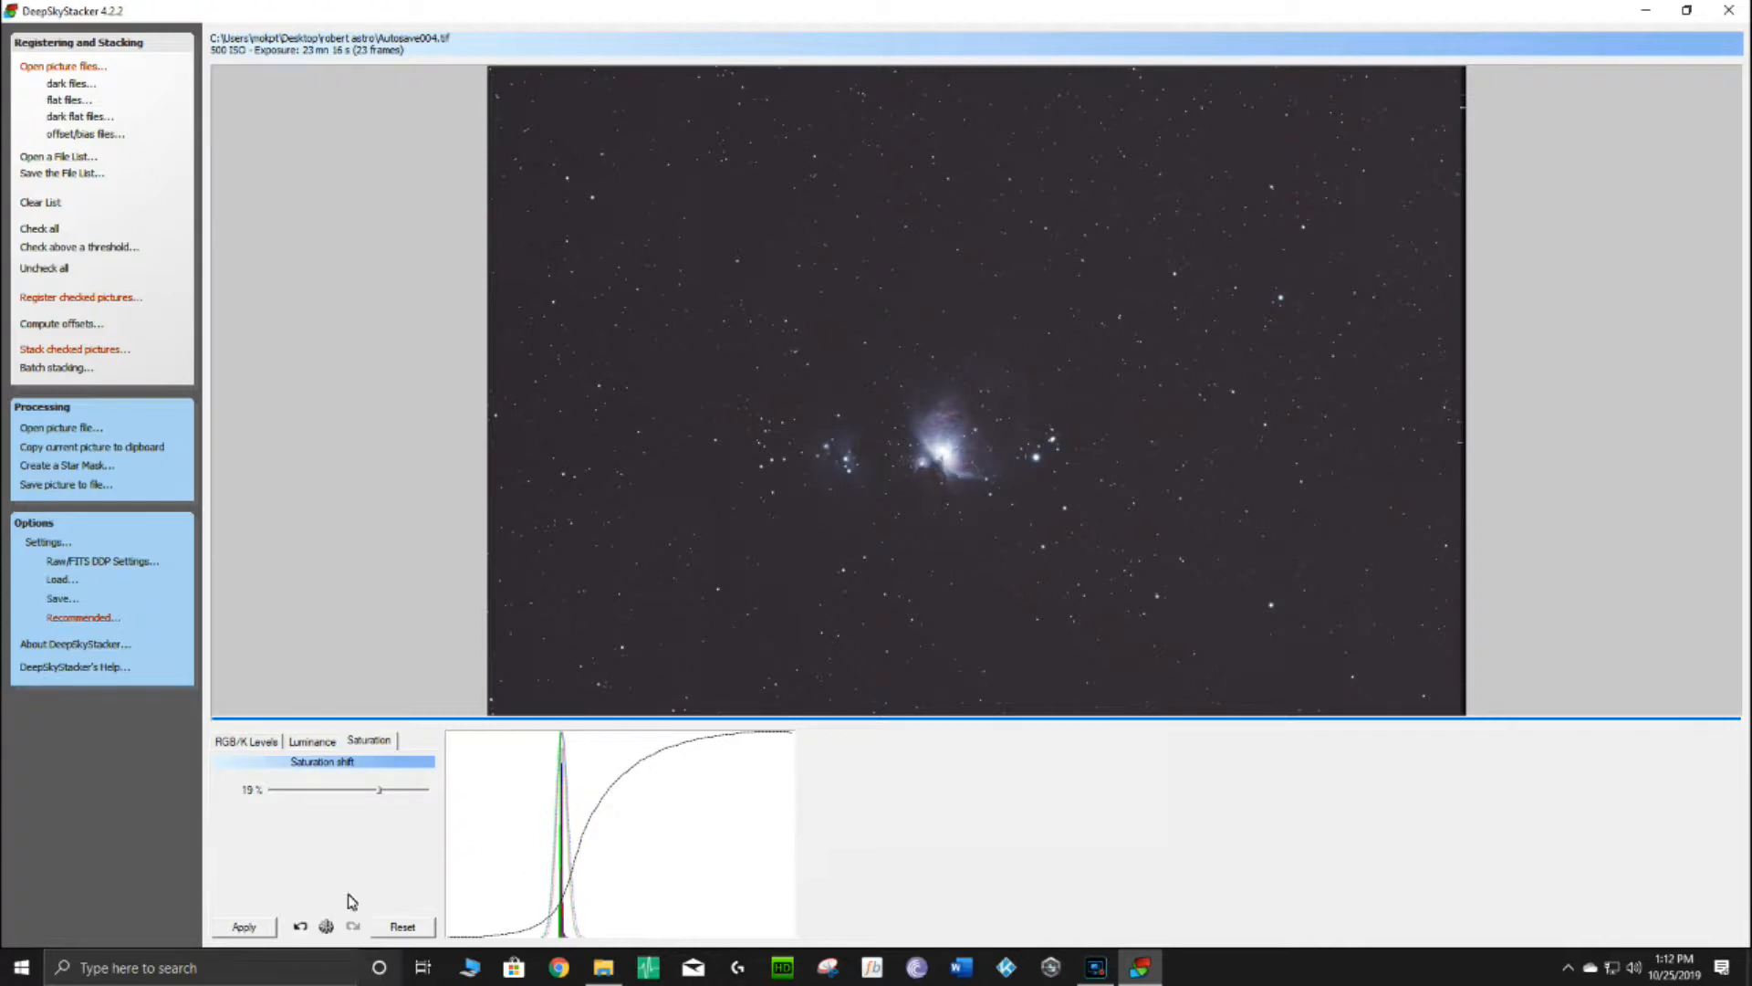
pyautogui.moveTo(380, 789); pyautogui.dragTo(375, 790)
pyautogui.click(244, 926)
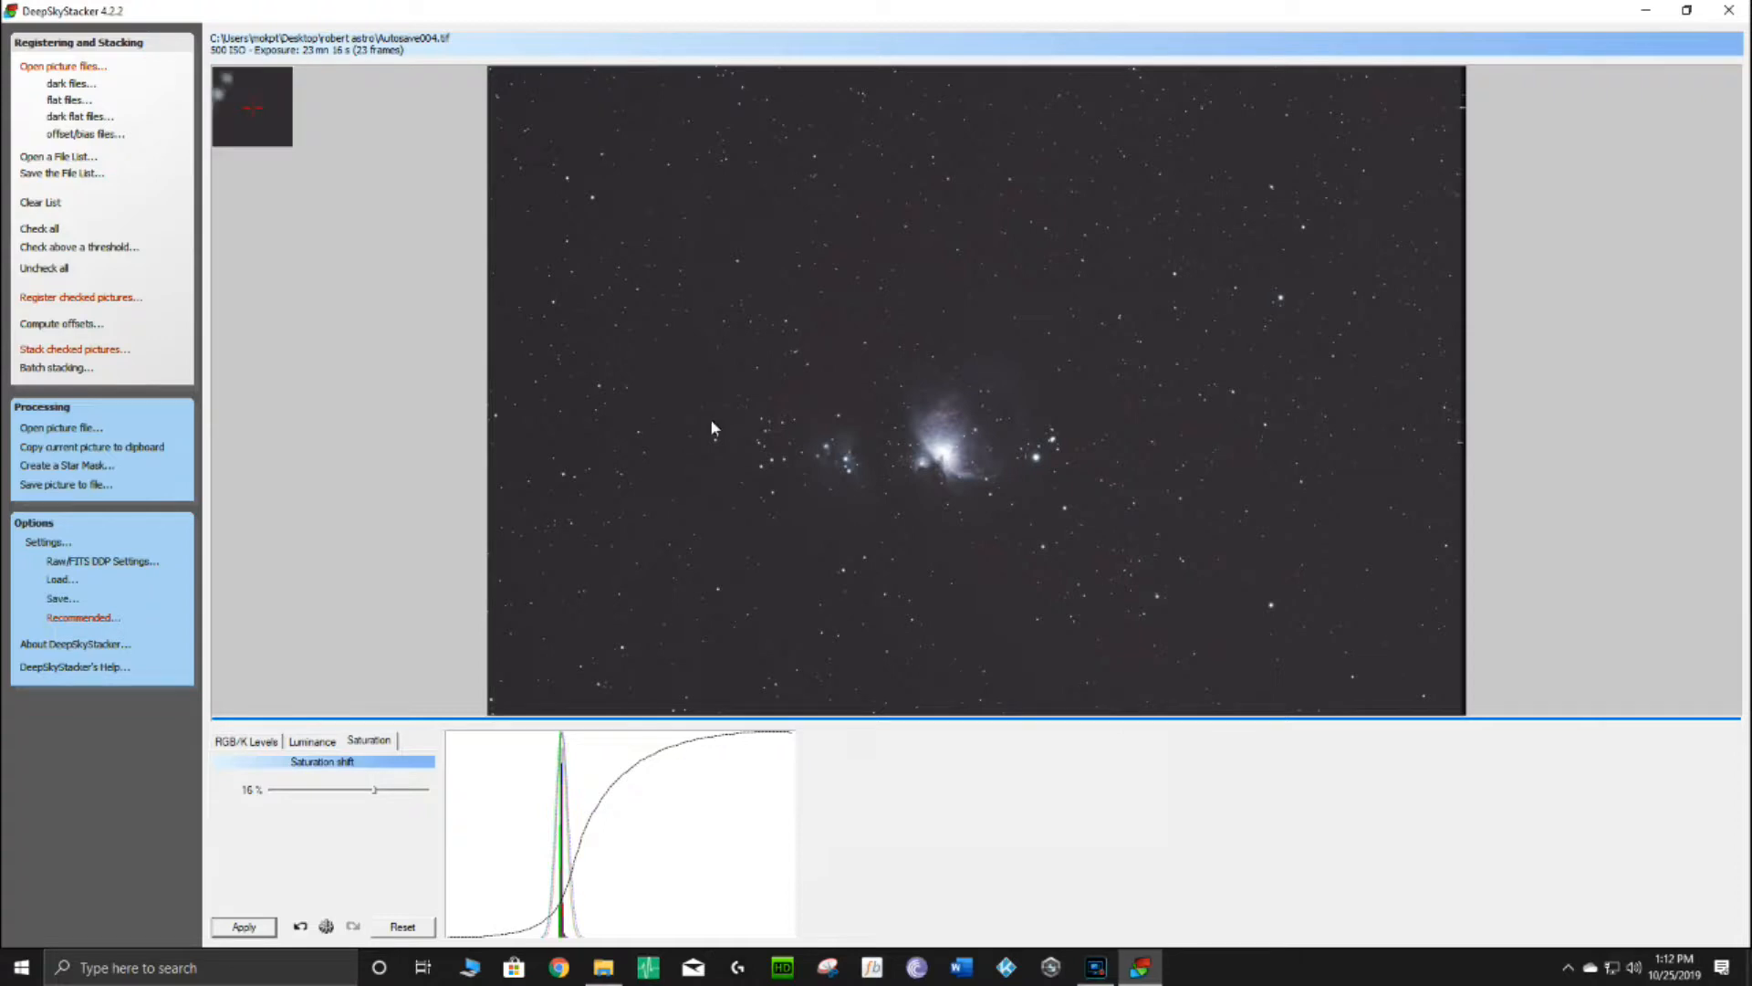
# Review the earlier saved images and the apply or embed adjustment options for saving the picture, and close the dialog without saving.
pyautogui.click(53, 485)
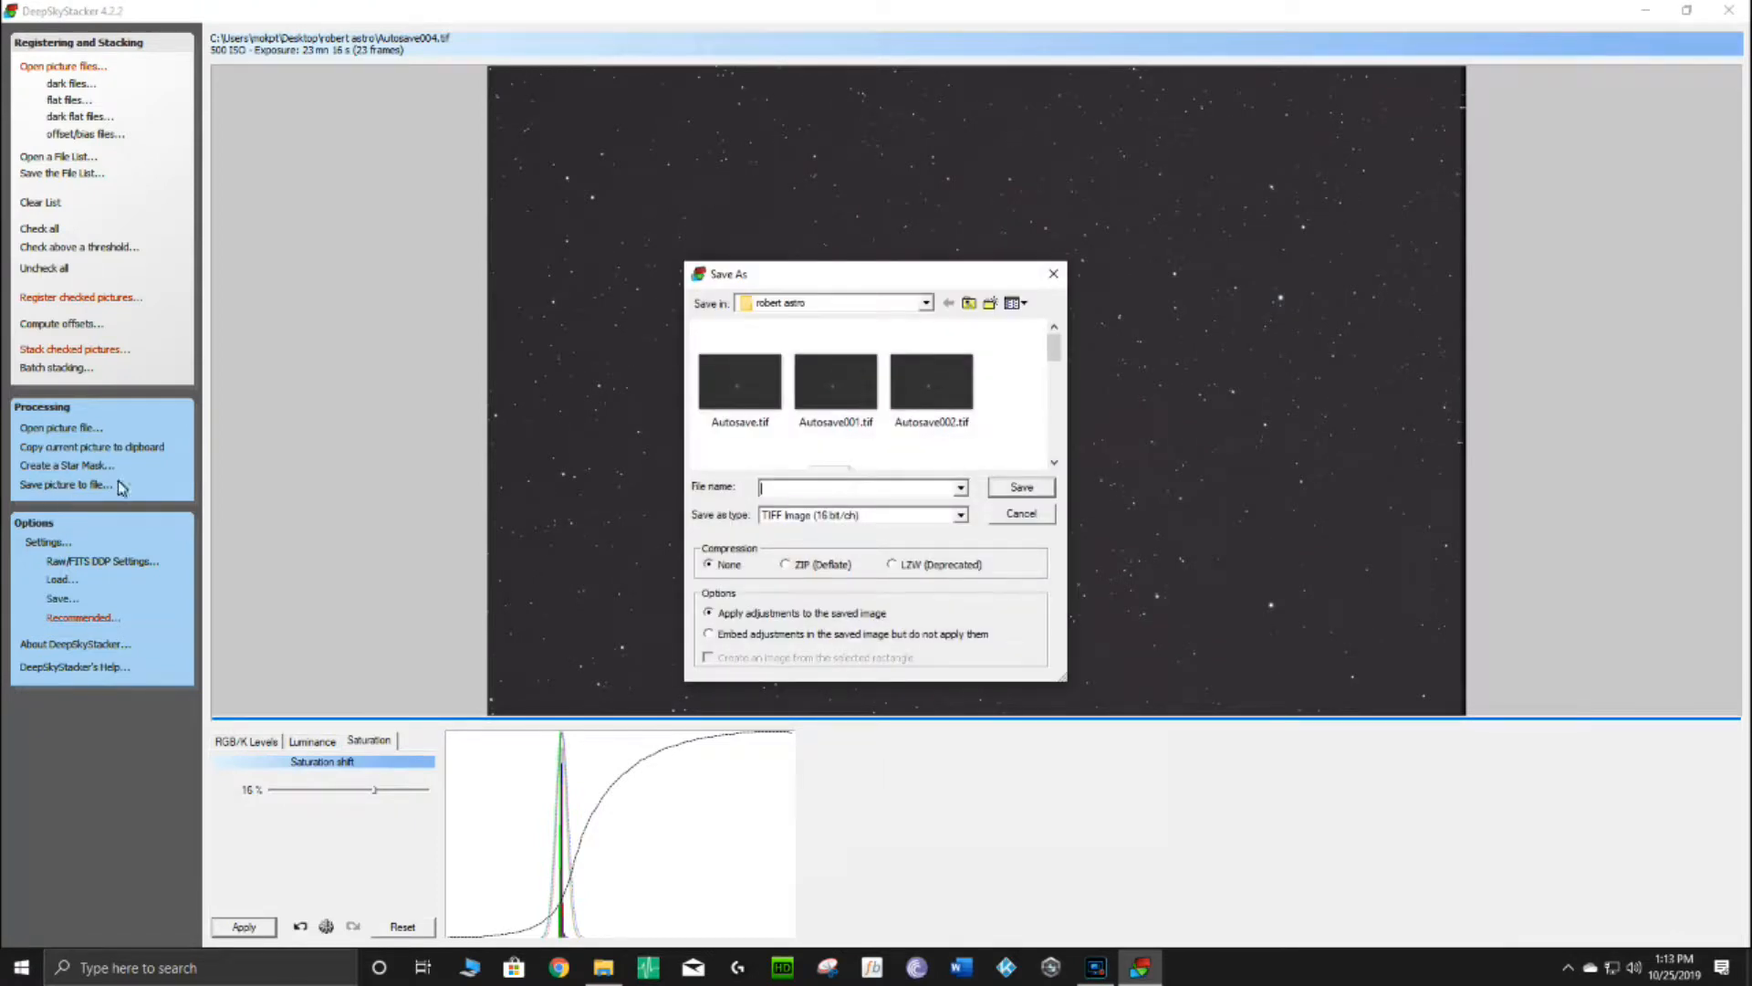
pyautogui.moveTo(1054, 347); pyautogui.dragTo(1071, 498)
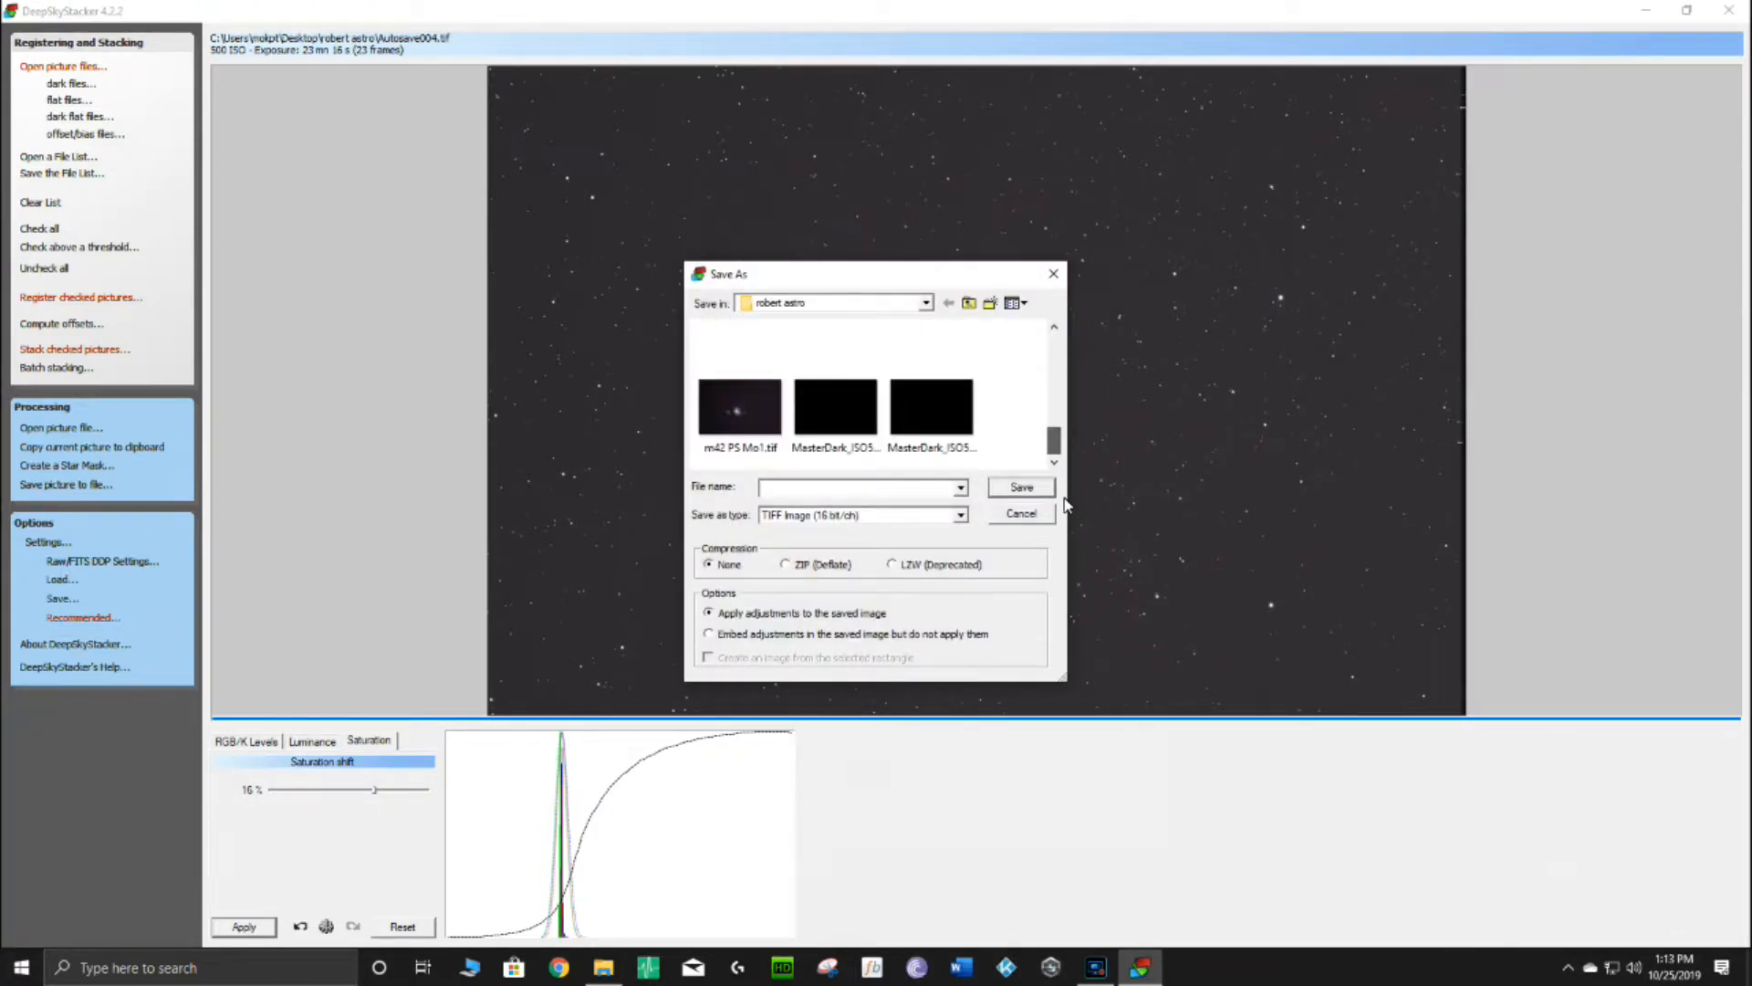
pyautogui.moveTo(1054, 456); pyautogui.dragTo(1052, 436)
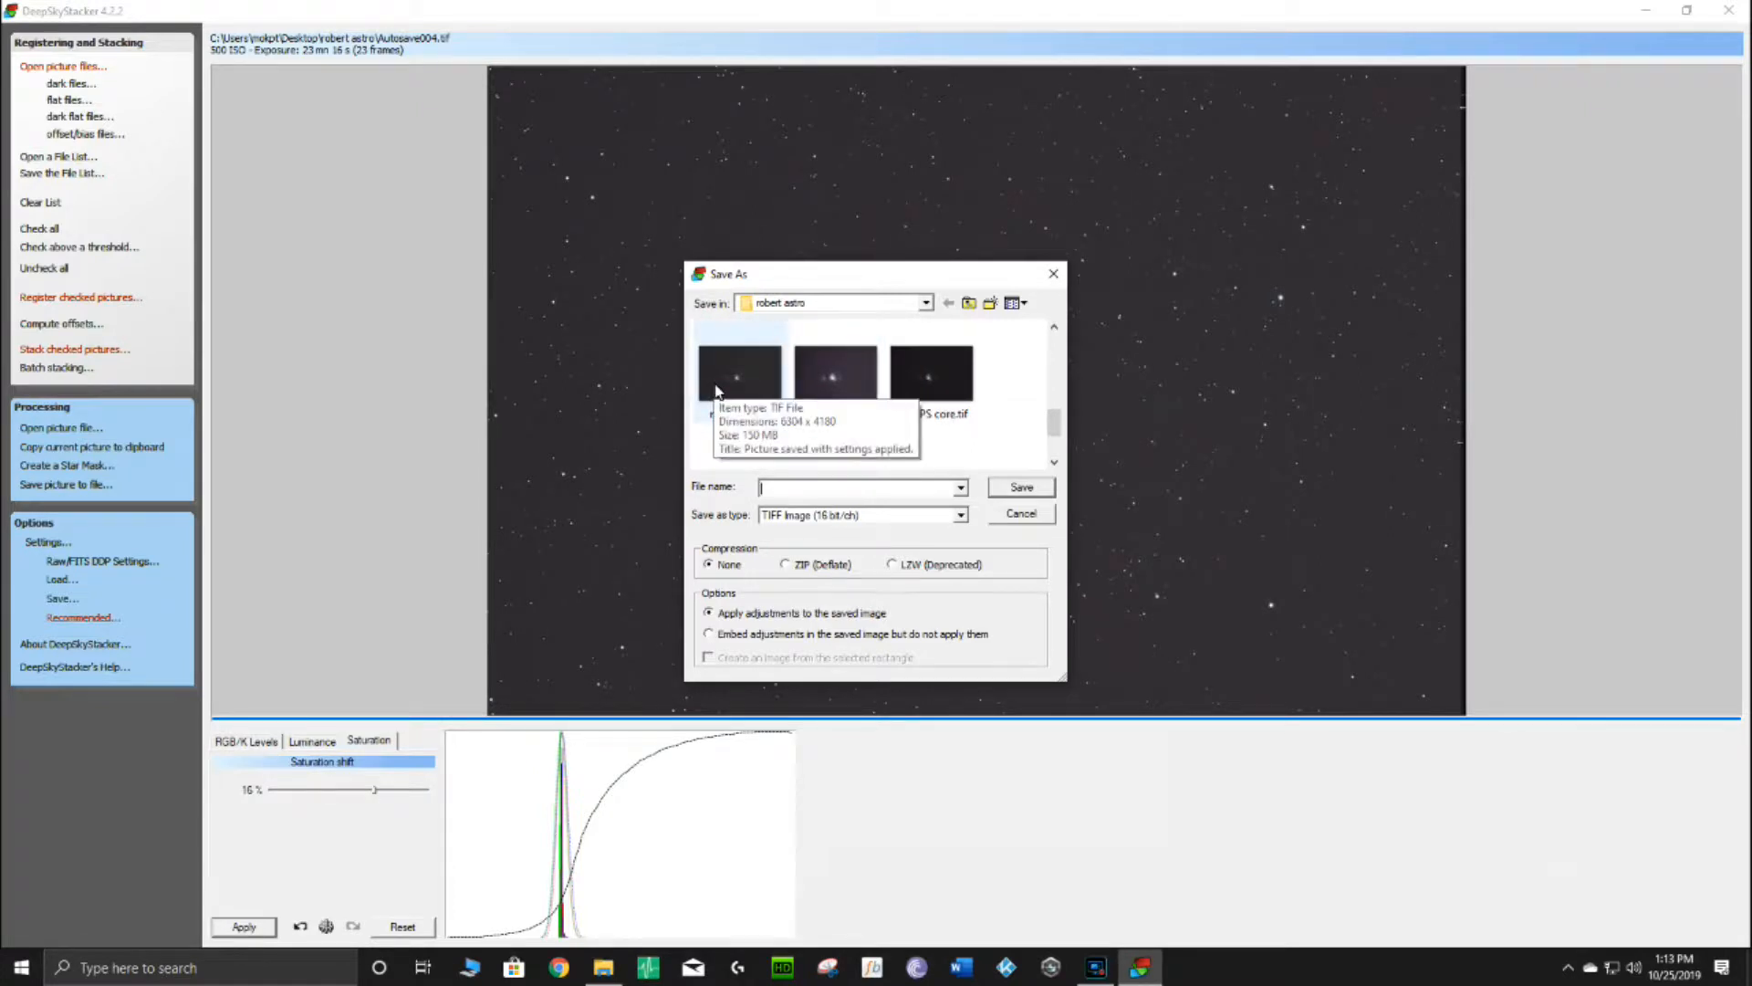
pyautogui.click(796, 490)
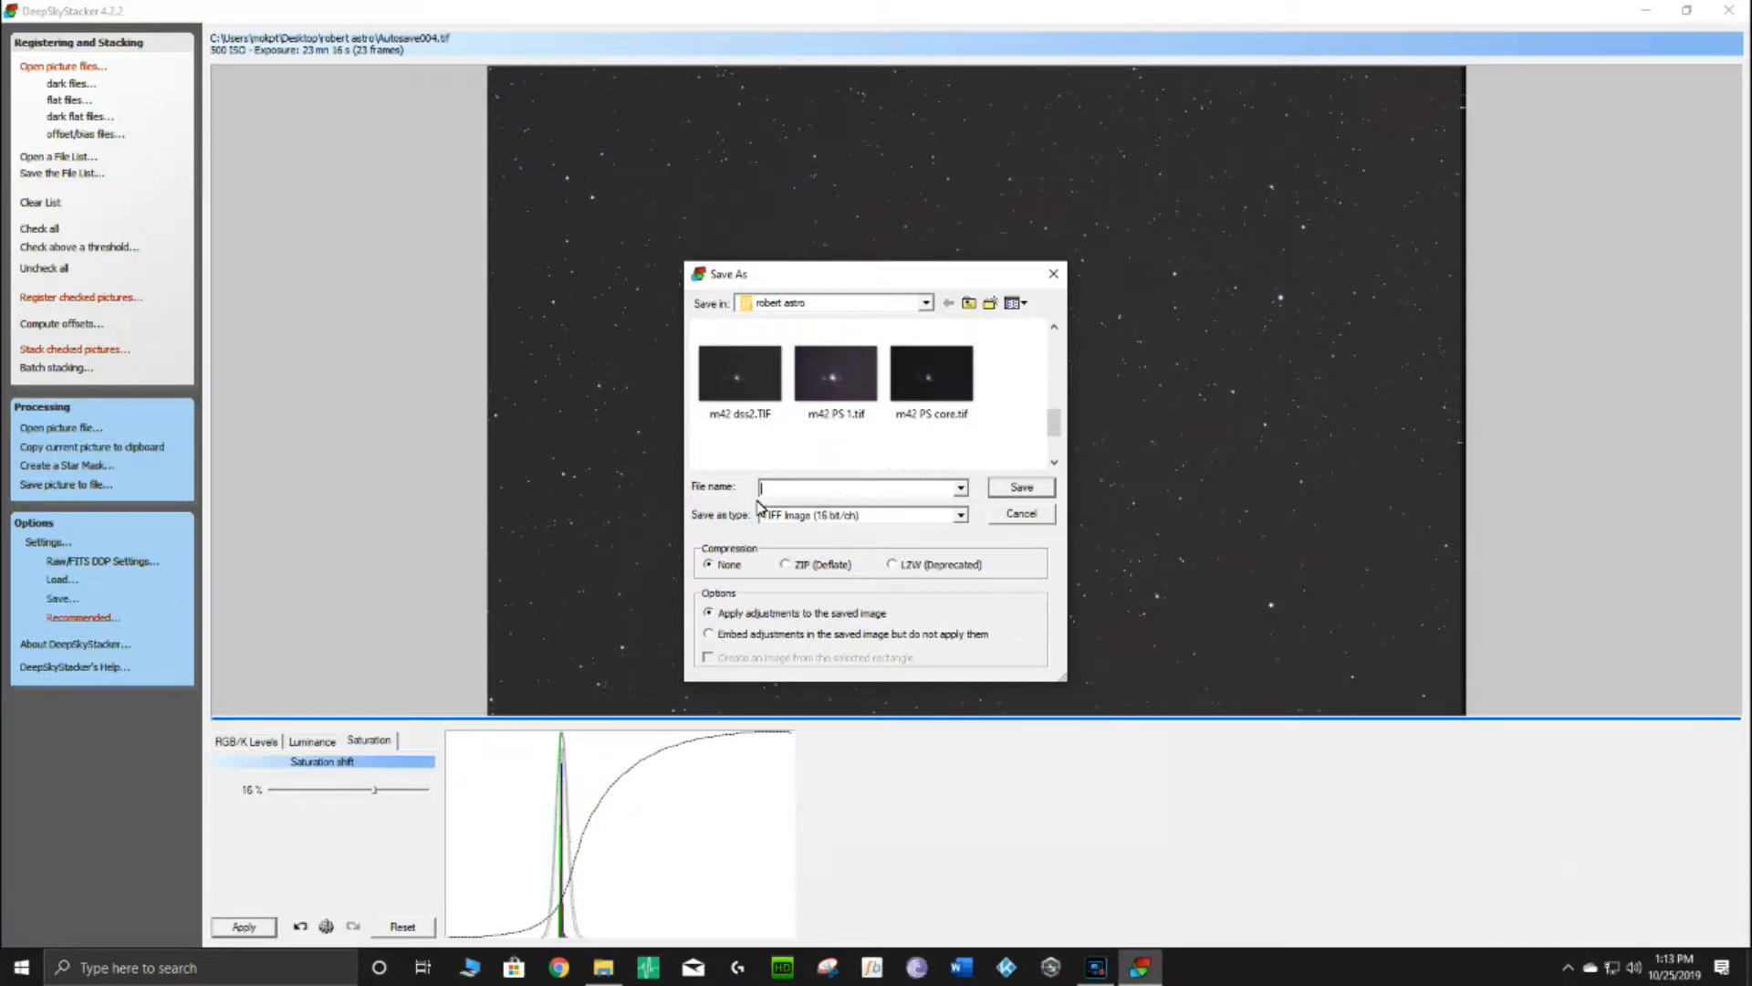
pyautogui.click(709, 613)
pyautogui.moveTo(1054, 434); pyautogui.dragTo(1053, 401)
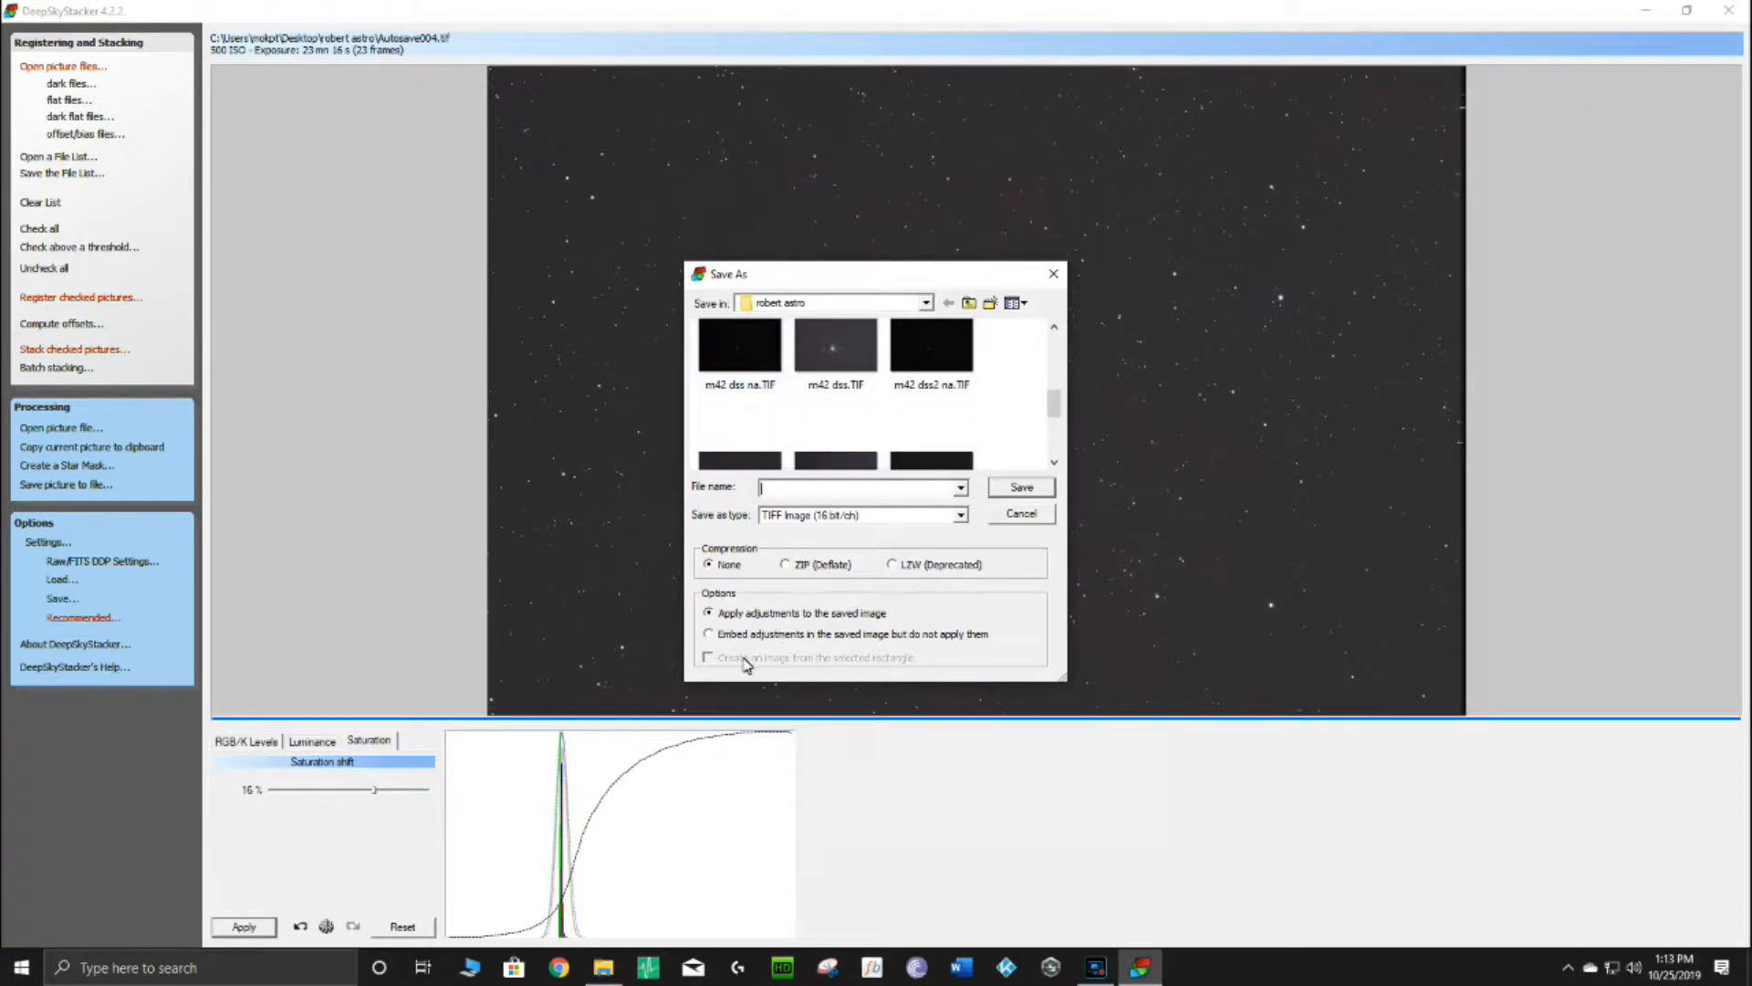
pyautogui.click(709, 633)
pyautogui.click(1054, 274)
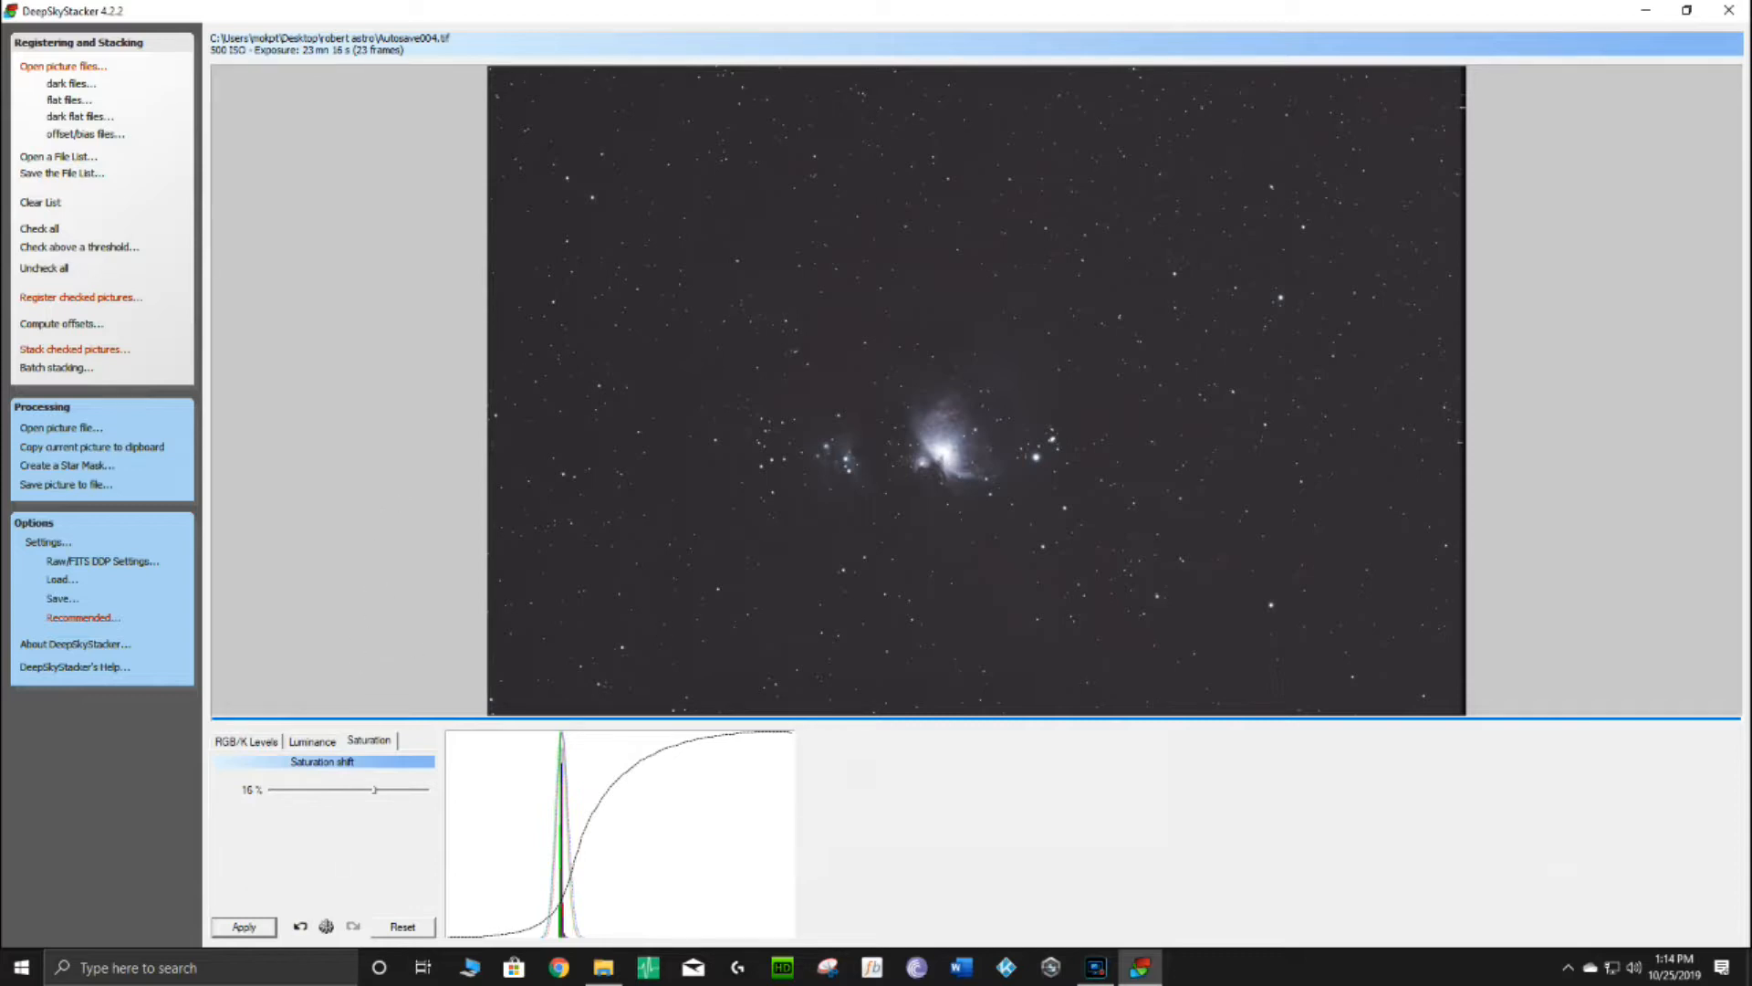
pyautogui.click(1095, 967)
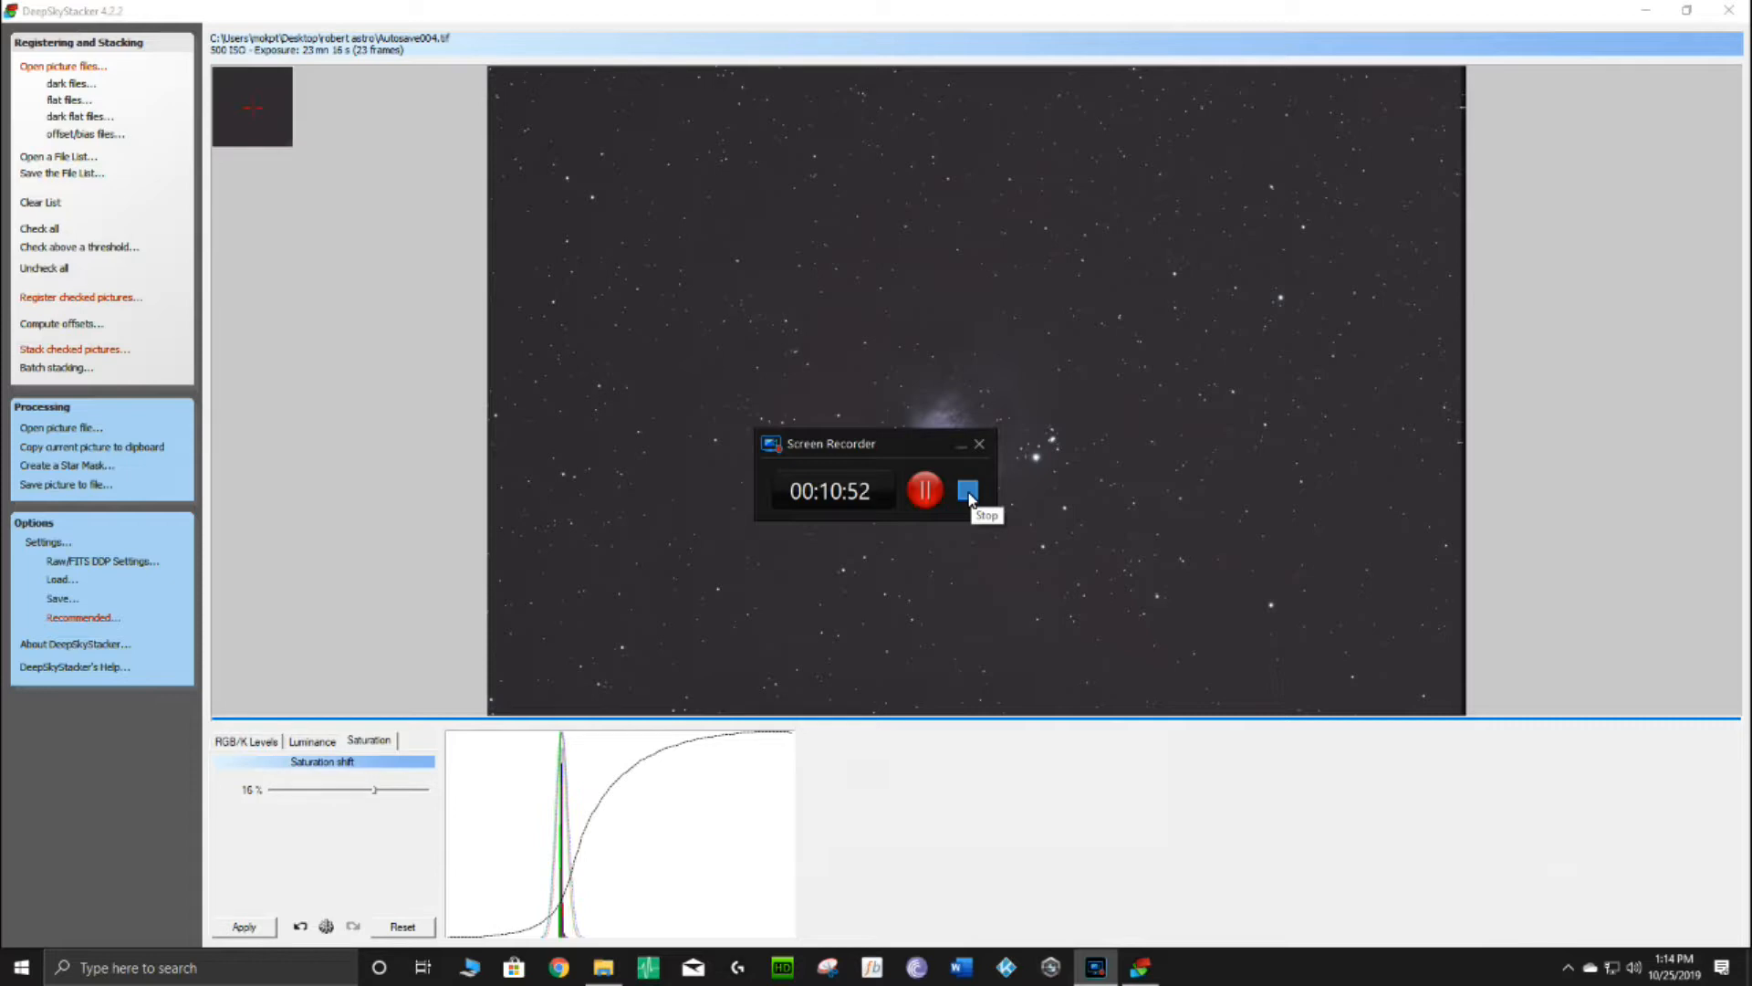
pyautogui.click(967, 491)
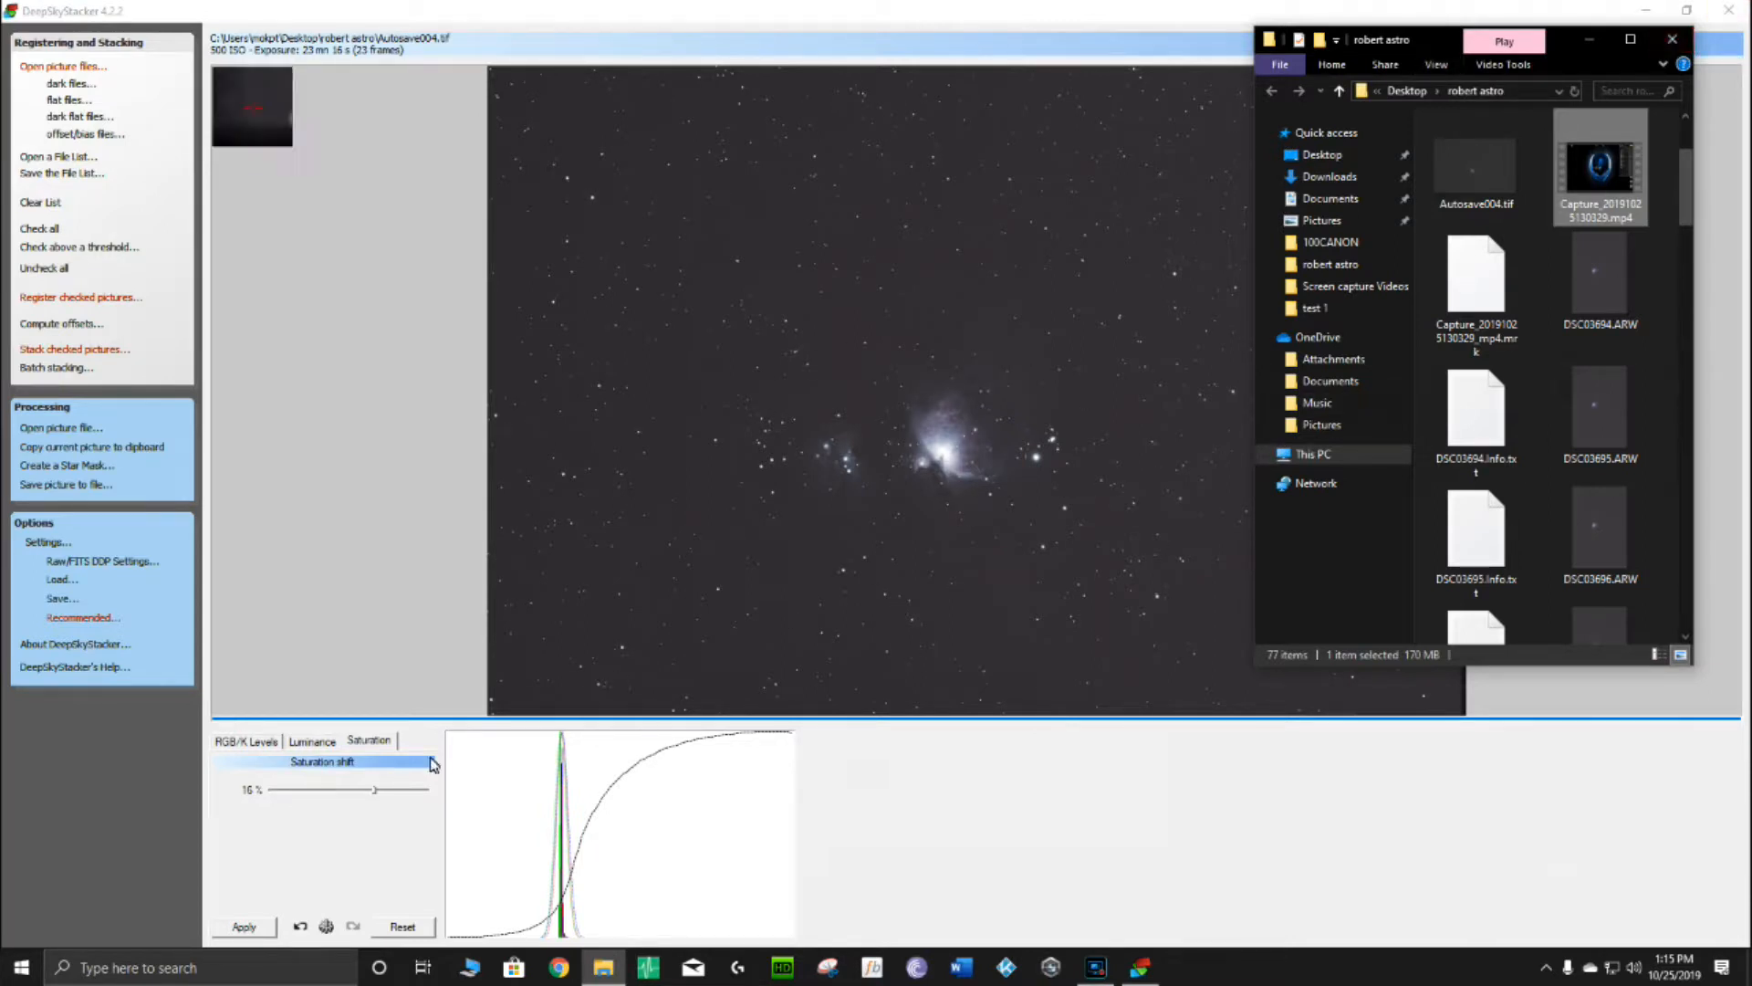
# Save the stacked picture as "M42 DSS applied", an uncompressed 16-bit TIFF with the adjustments applied to the saved image.
pyautogui.click(64, 484)
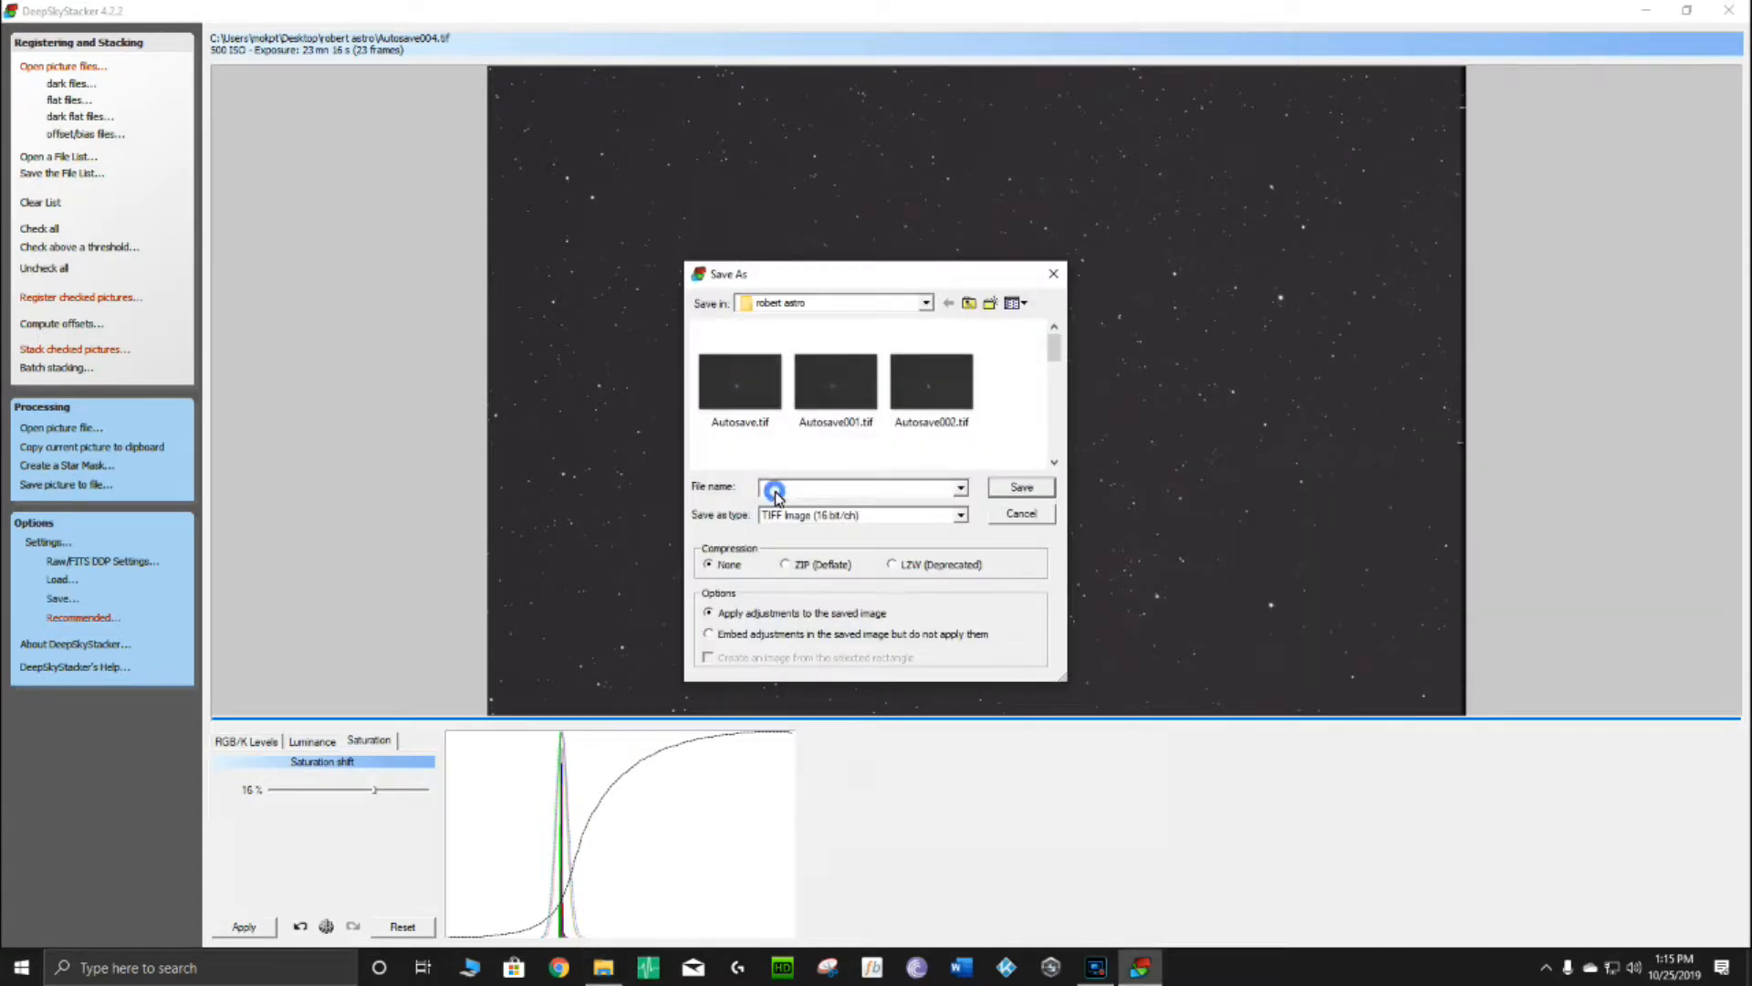
pyautogui.write('M3')
pyautogui.press('BackSpace')
pyautogui.press('BackSpace')
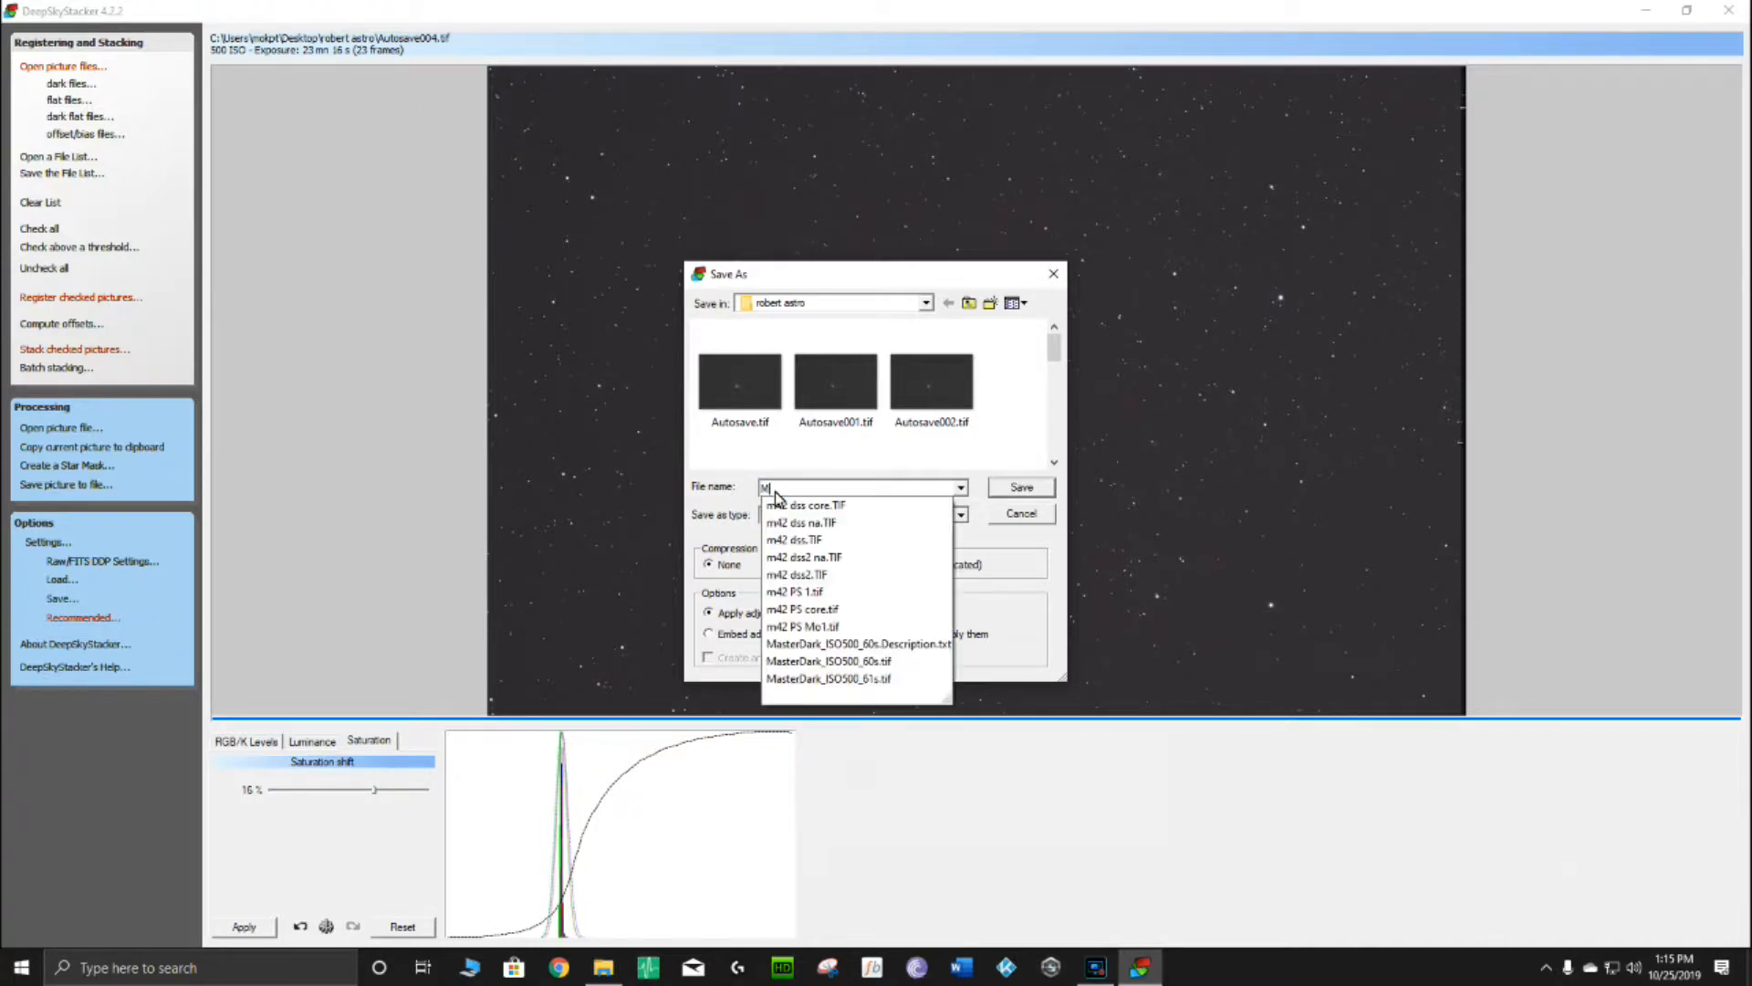
pyautogui.write('32 DSS applied')
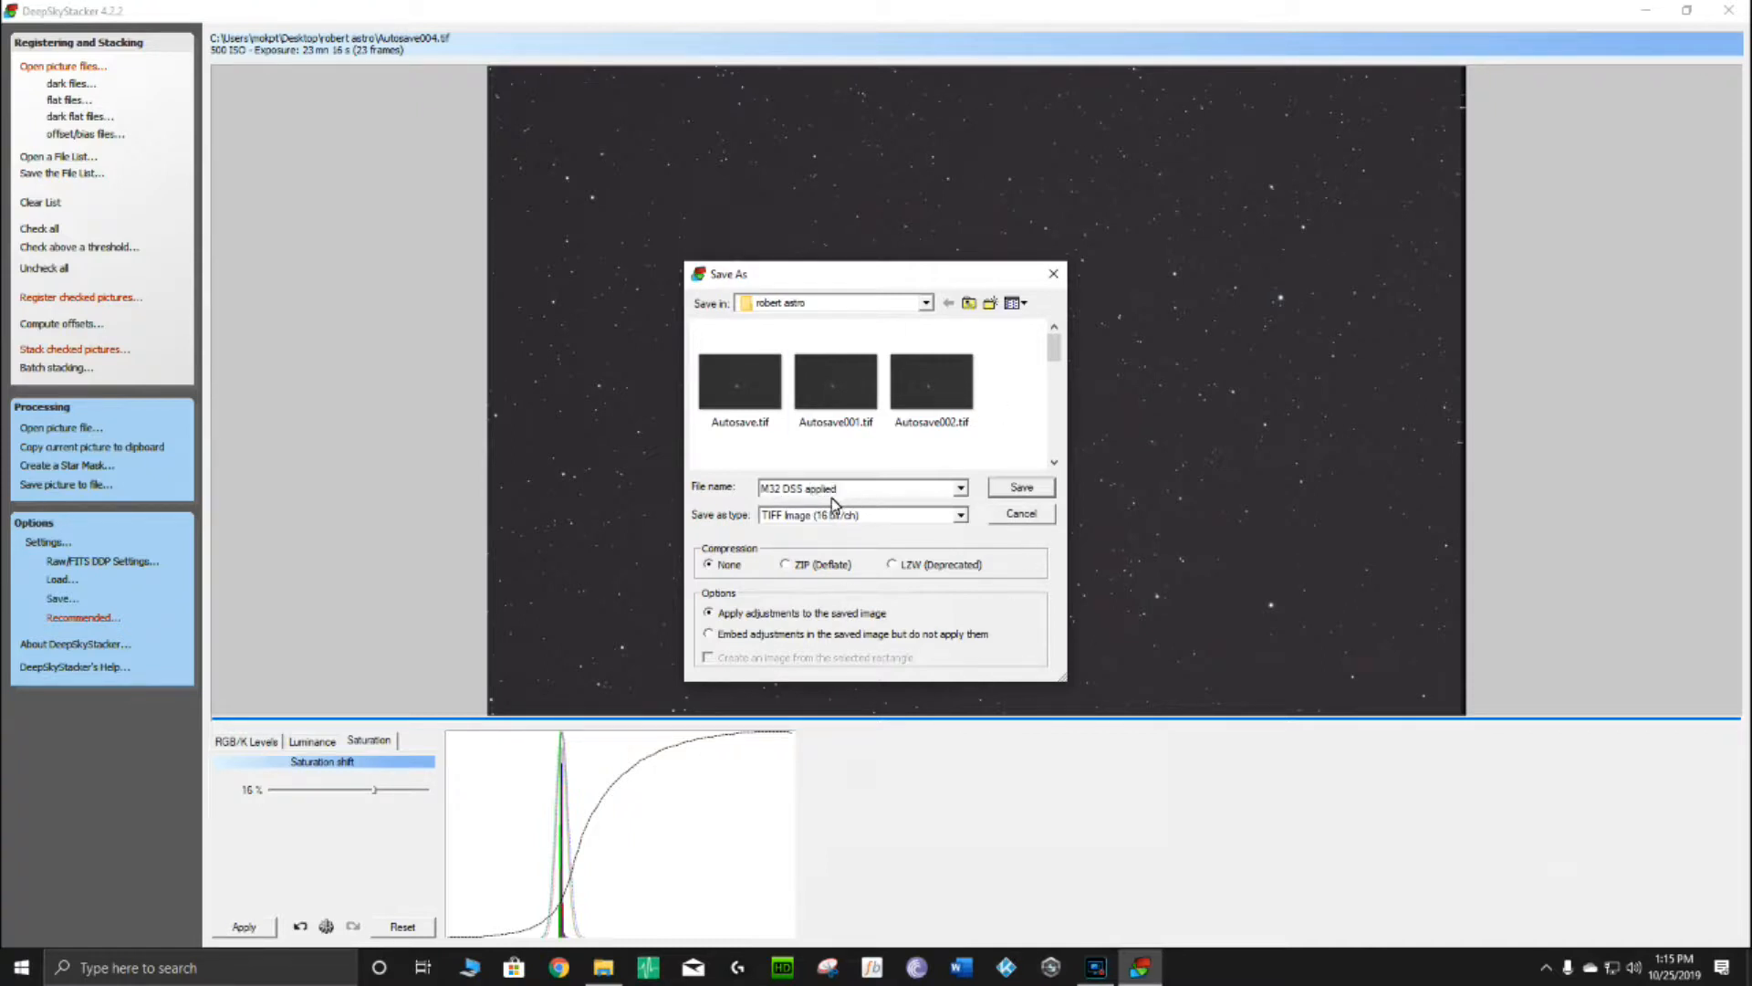
pyautogui.click(774, 492)
pyautogui.press('BackSpace')
pyautogui.write('4')
pyautogui.click(1022, 489)
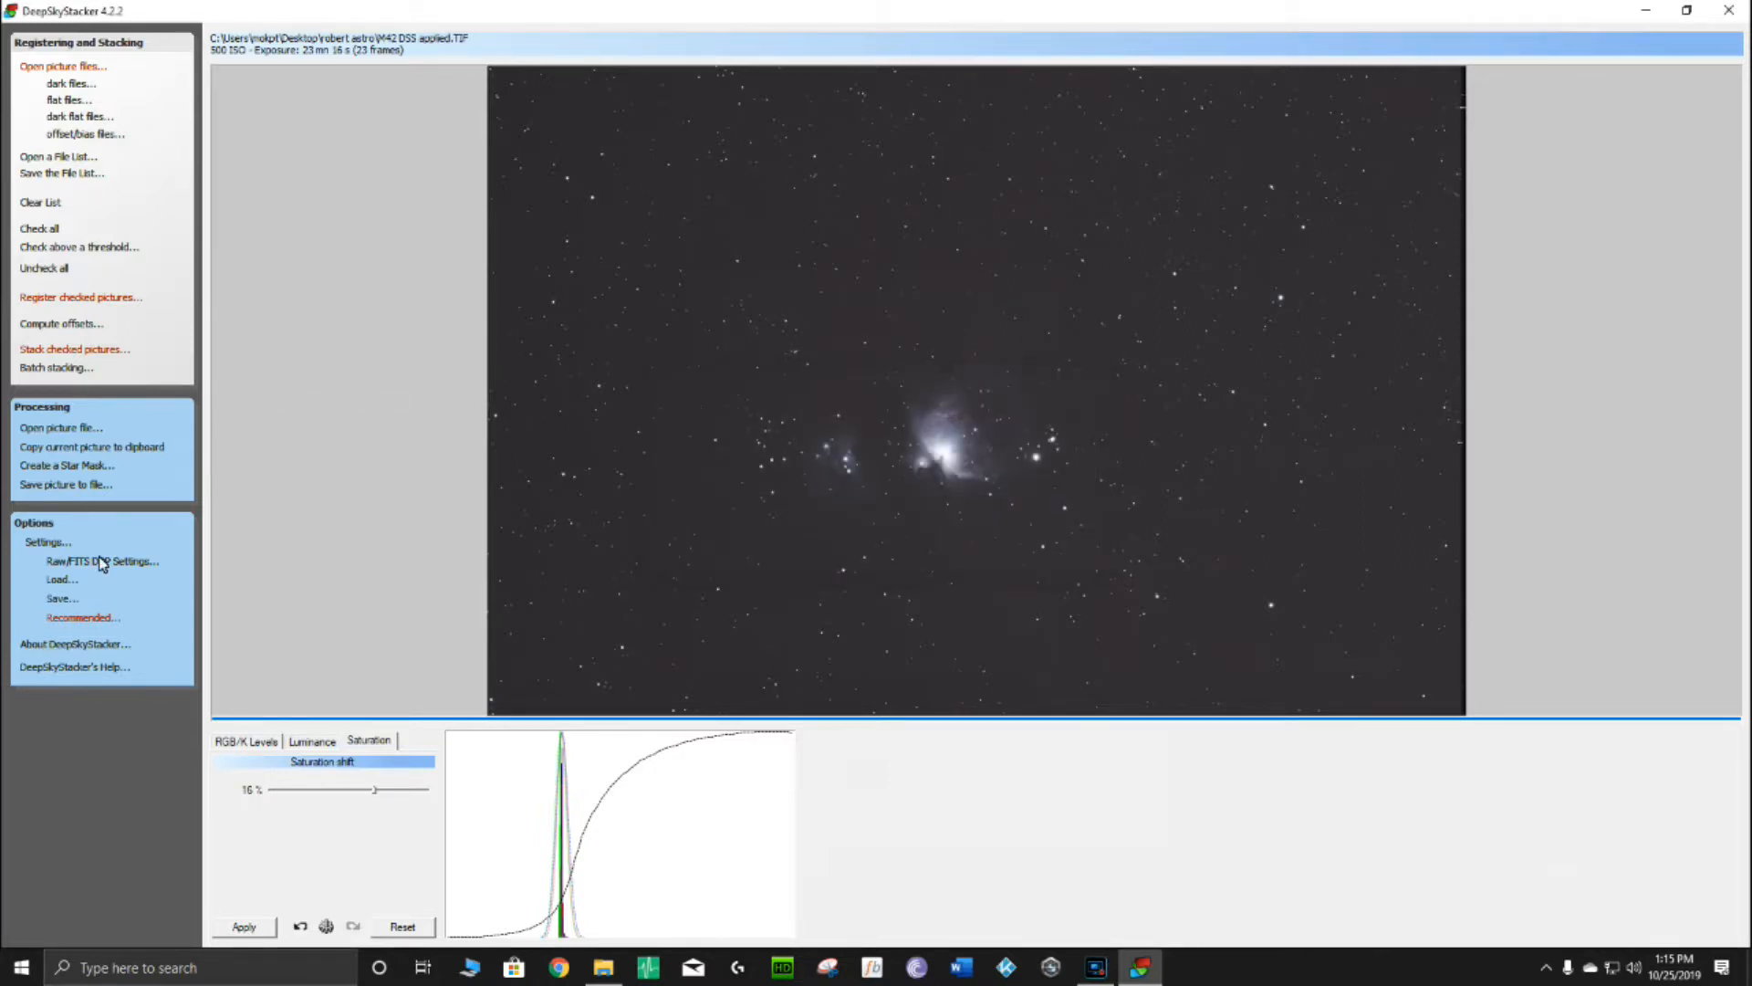
# Save another 16-bit TIFF copy as "M42 not applied" with the adjustments embedded but not applied.
pyautogui.click(53, 484)
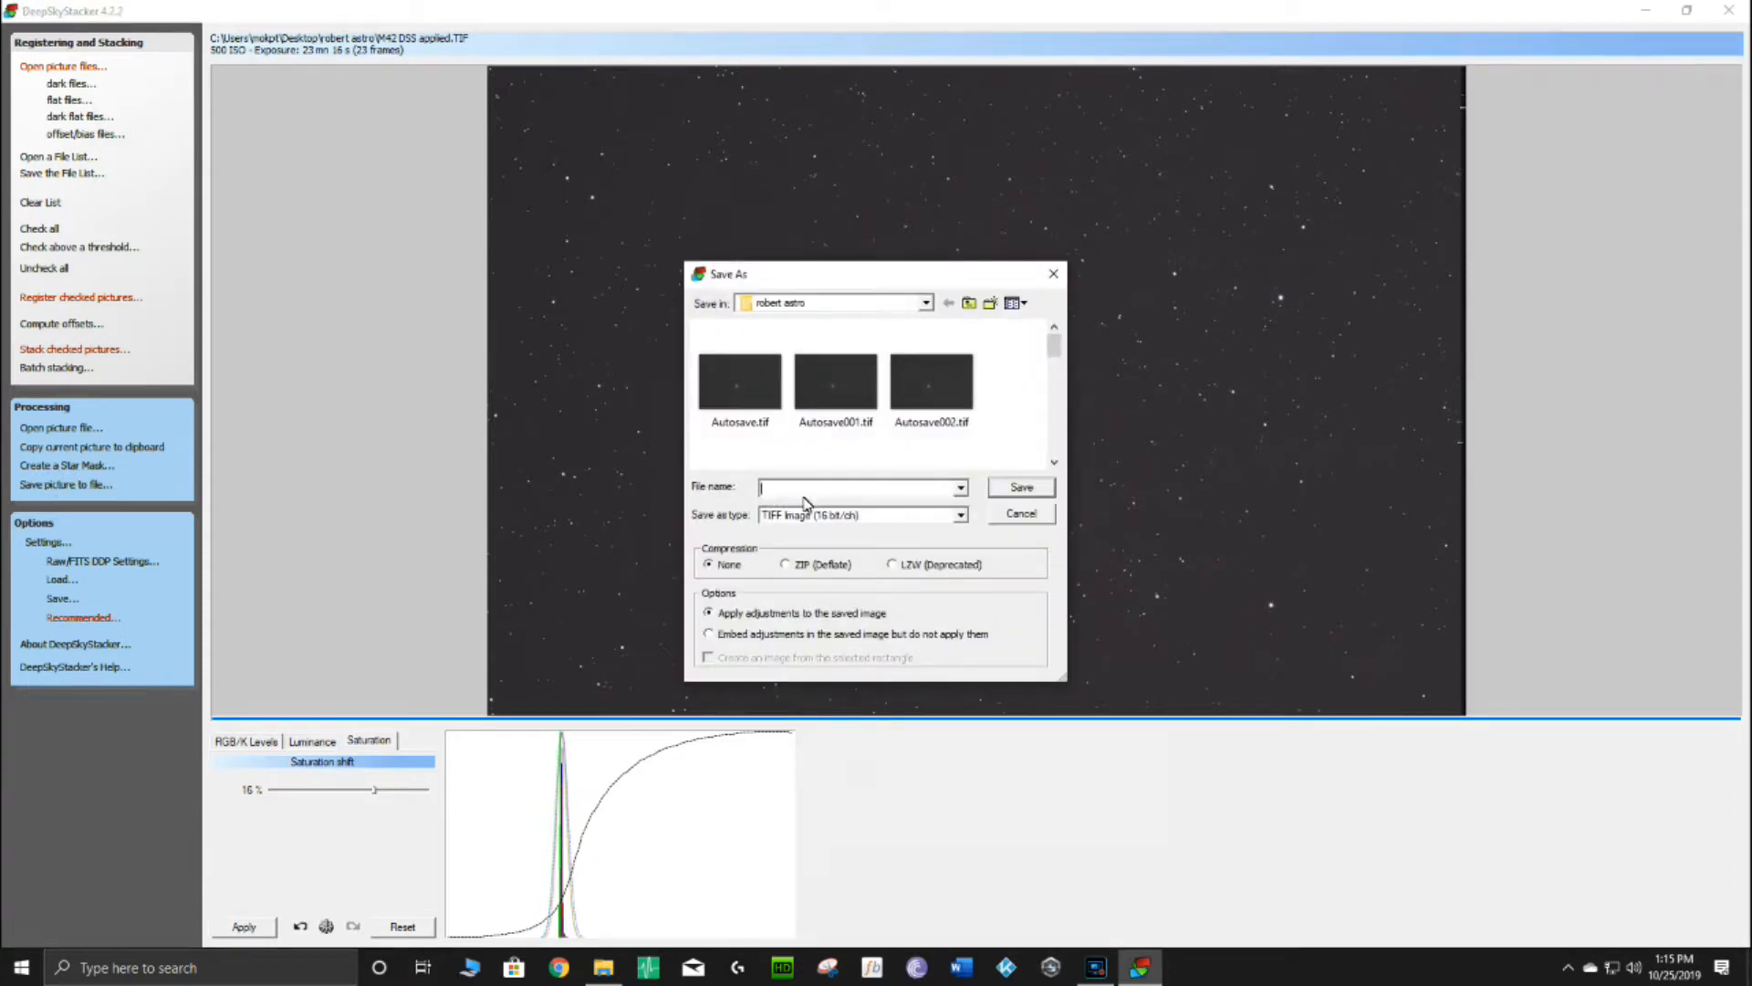
pyautogui.click(834, 493)
pyautogui.write('M42 ')
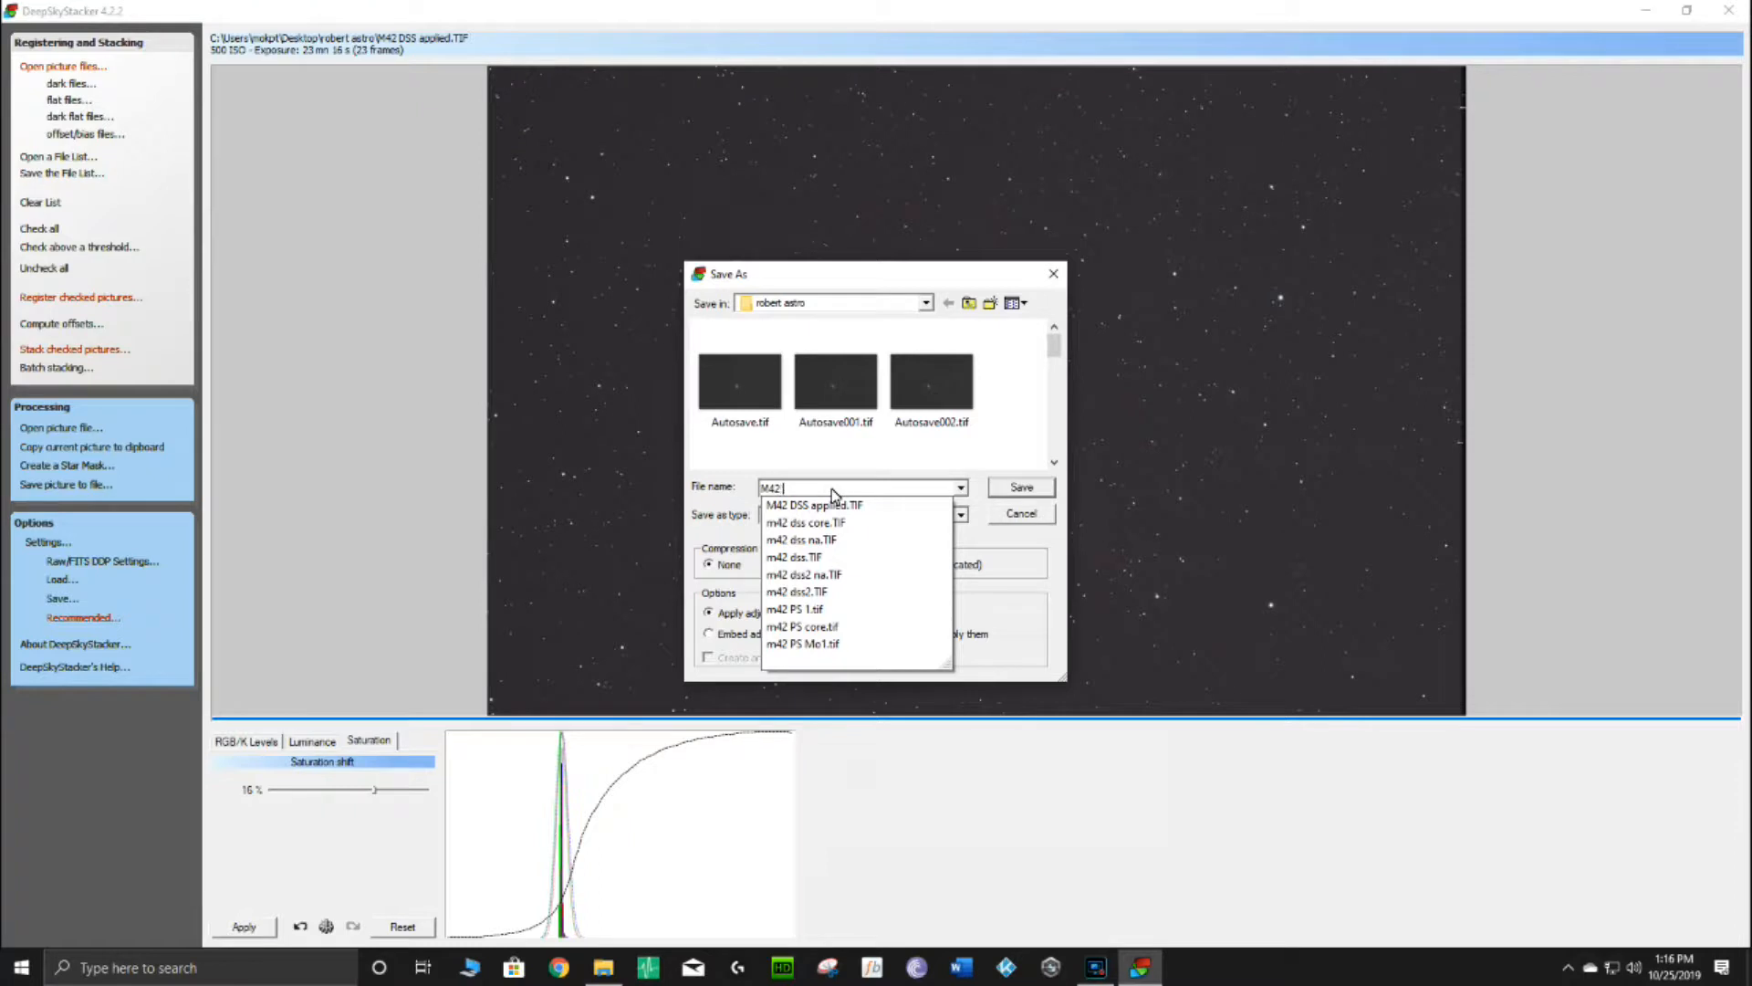
pyautogui.write('not applied')
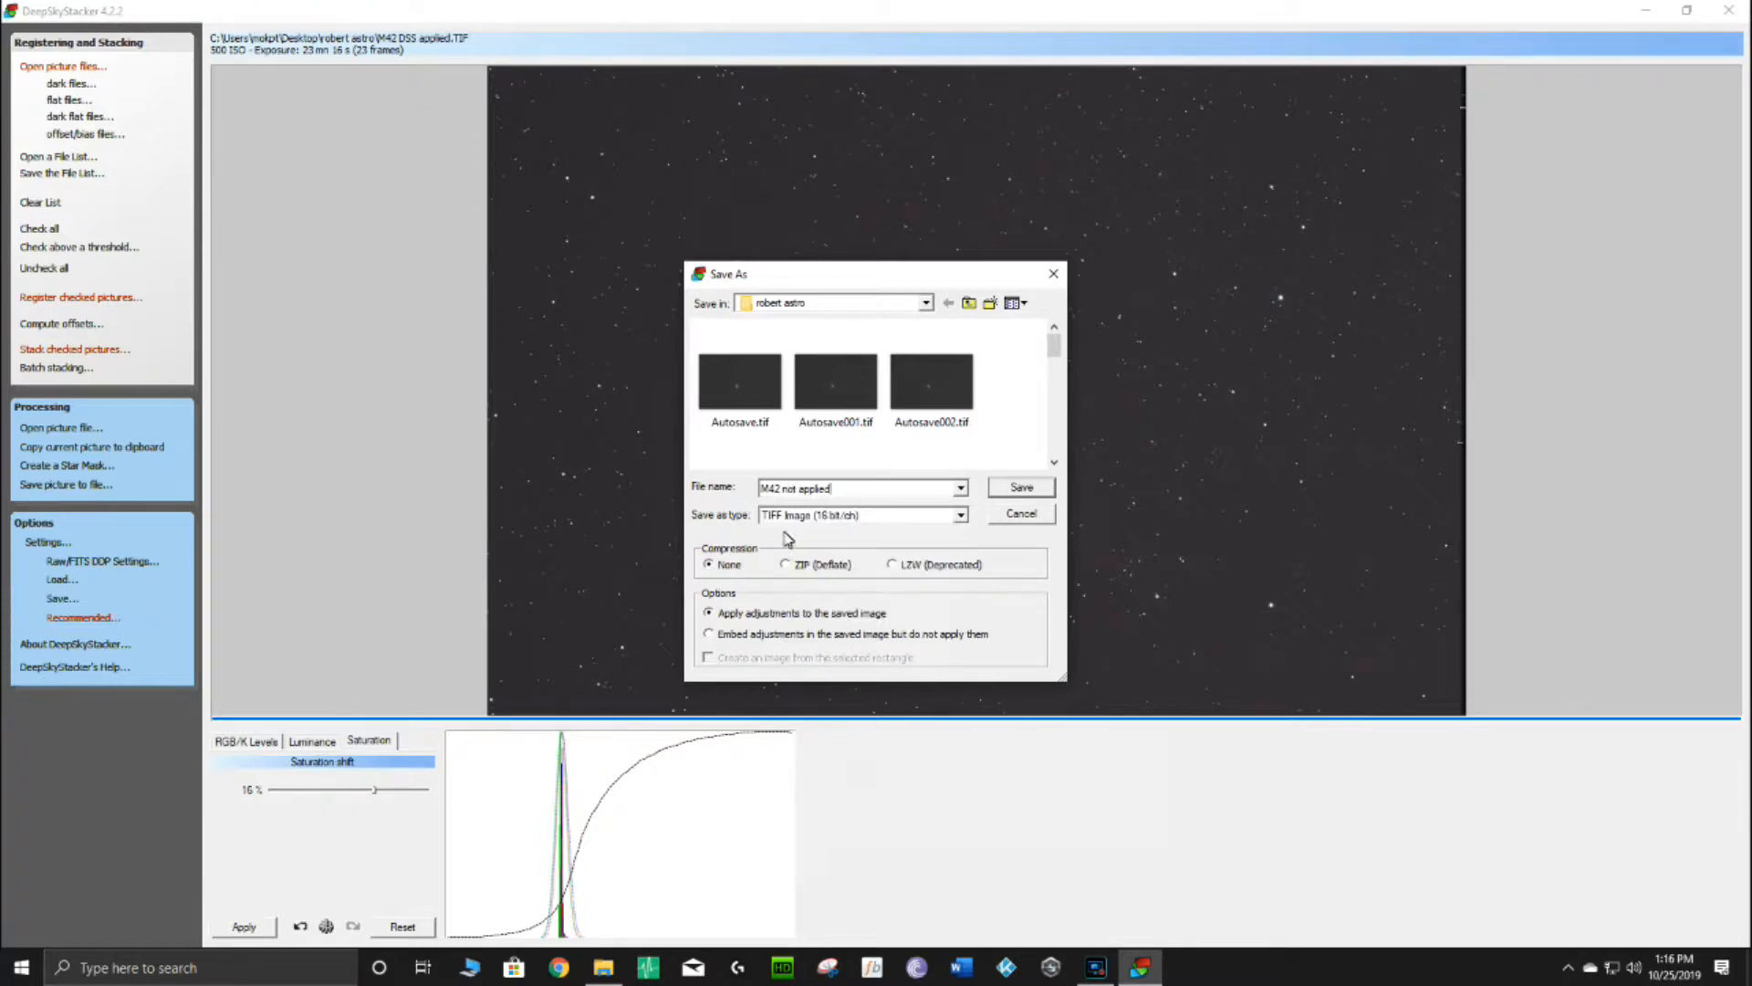
pyautogui.click(710, 635)
pyautogui.click(1022, 488)
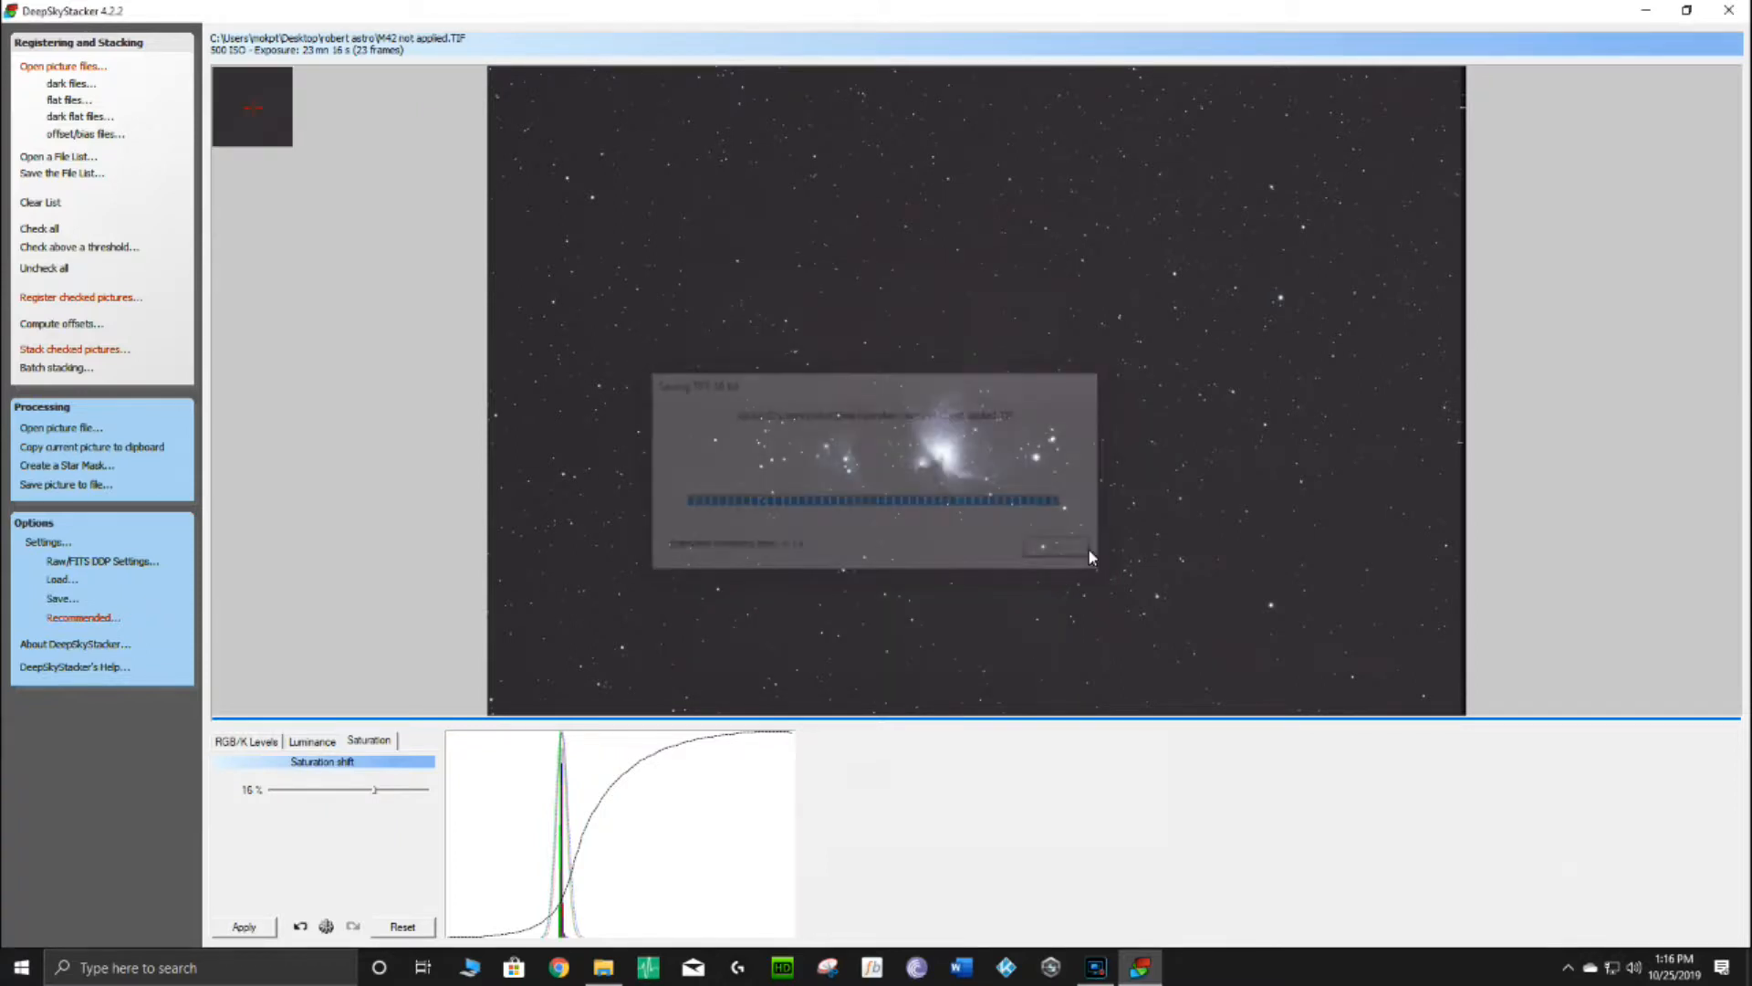
# Switch to File Explorer, view M42 not applied.TIF in Photos, and close the viewer.
pyautogui.click(1646, 11)
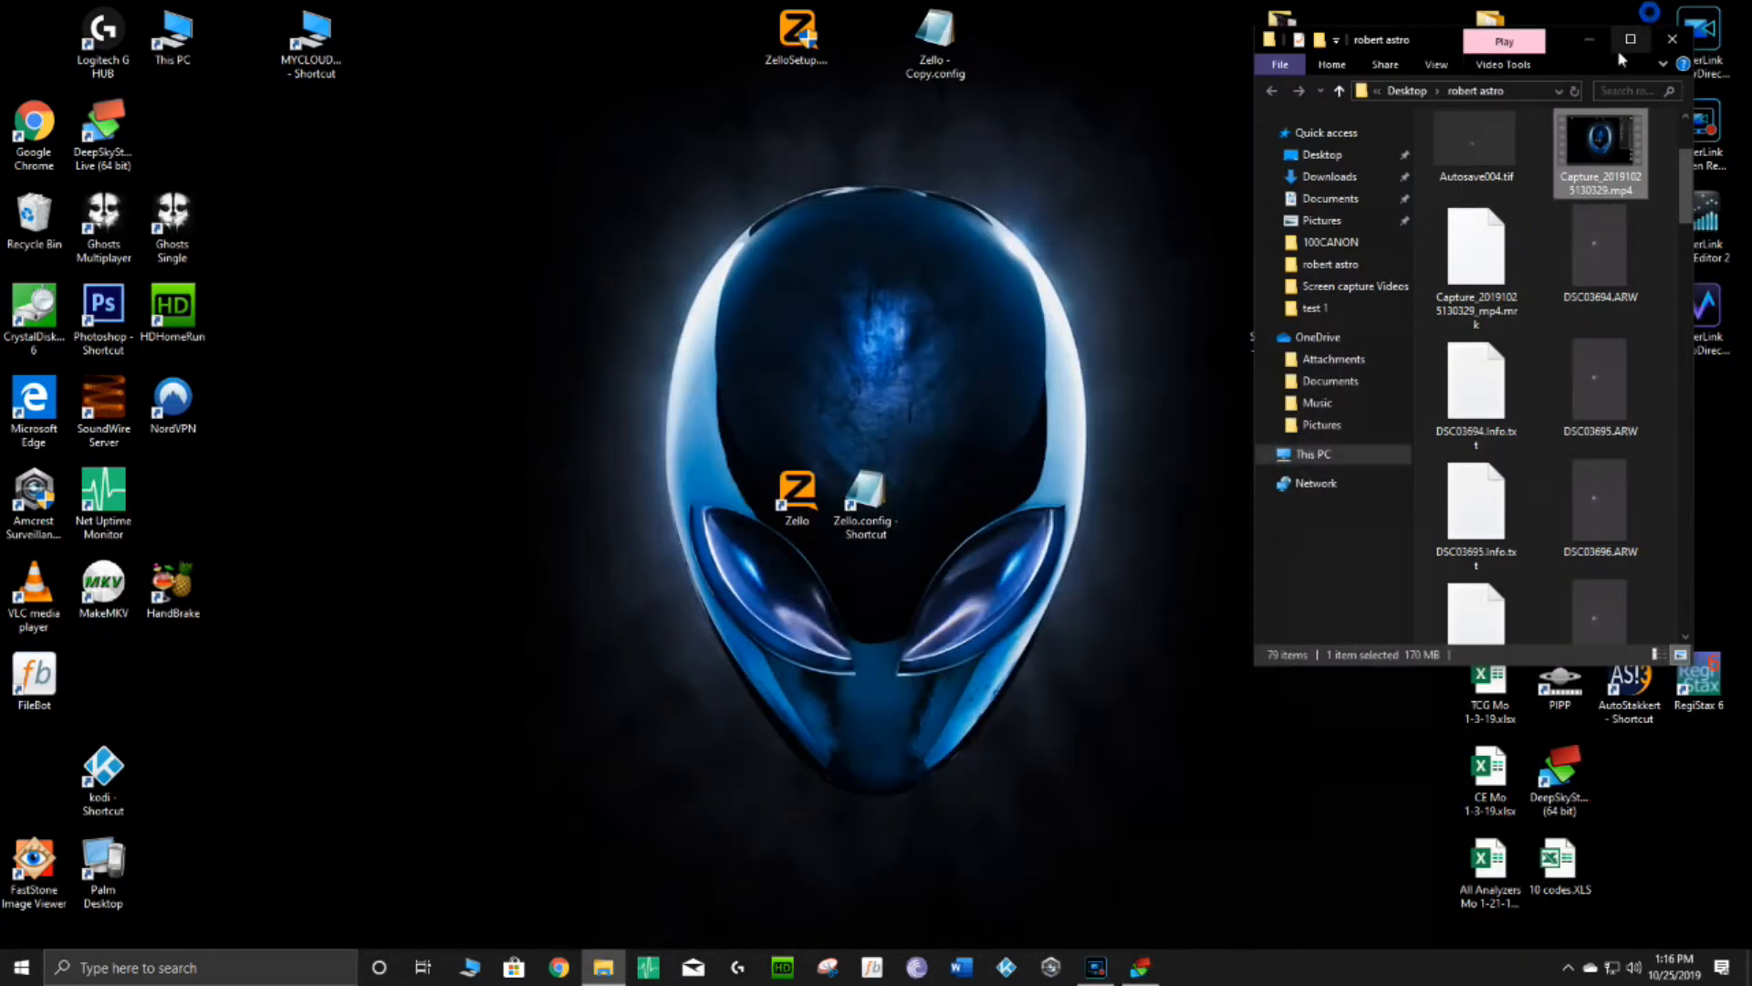
pyautogui.scroll(-15, 1481, 613)
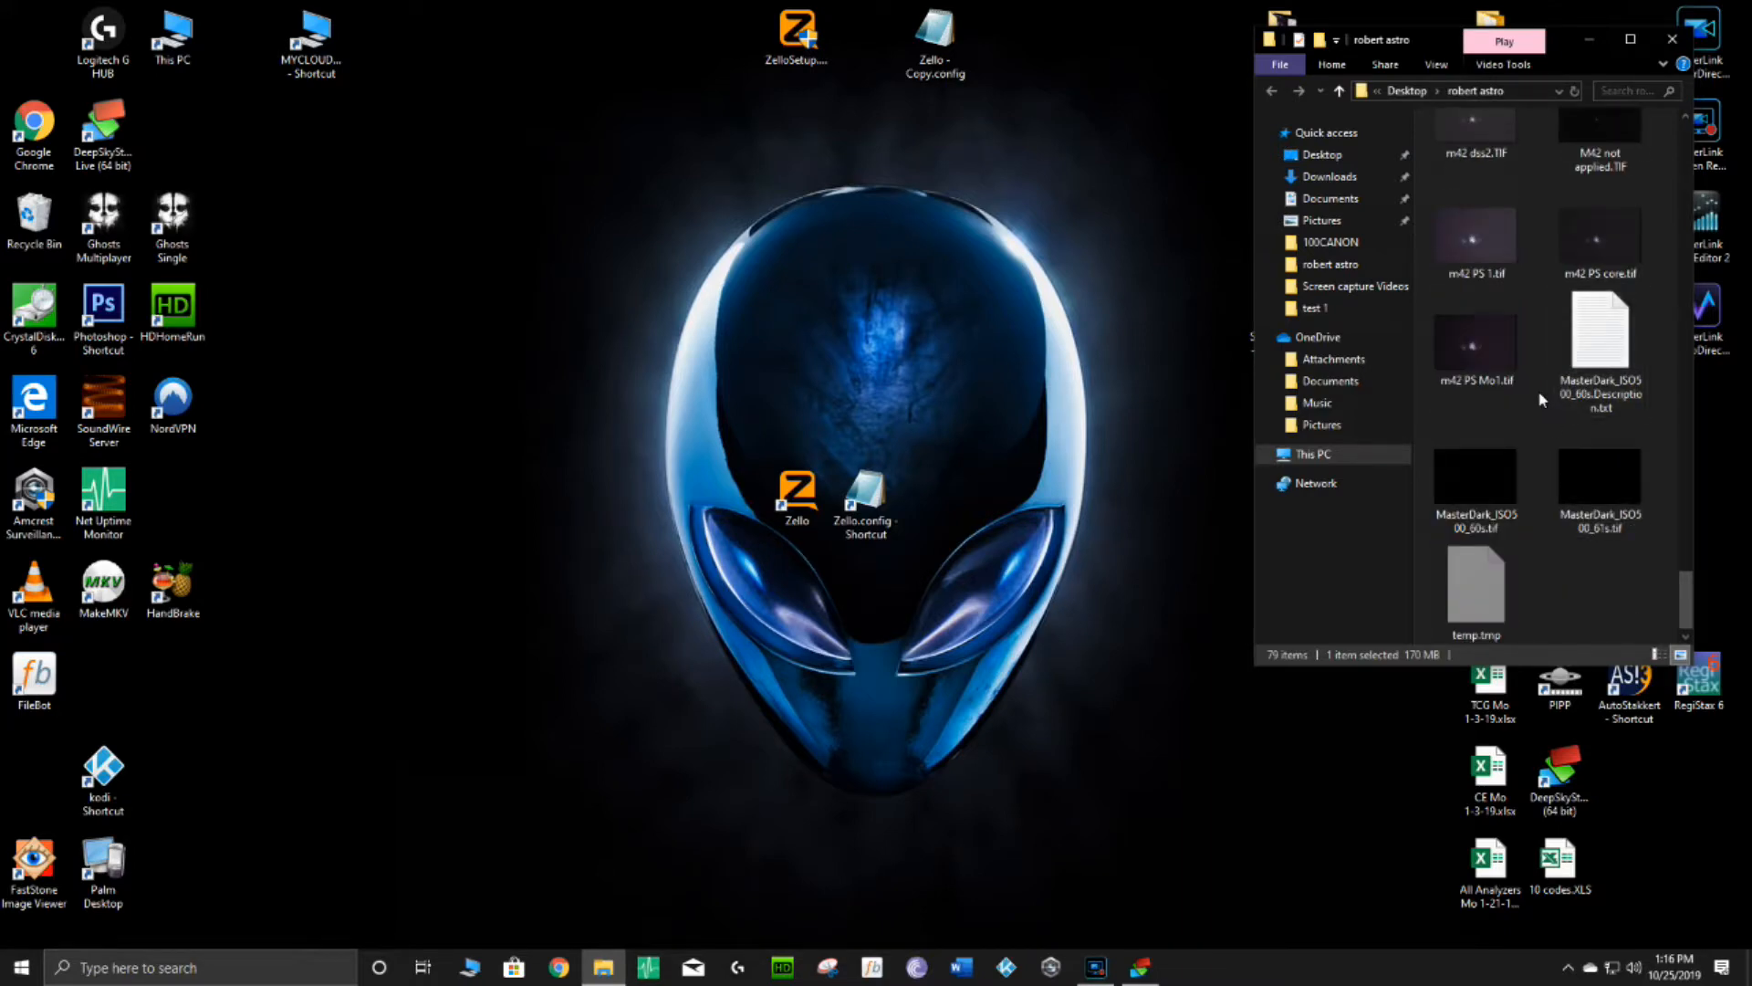
pyautogui.scroll(2, 1540, 398)
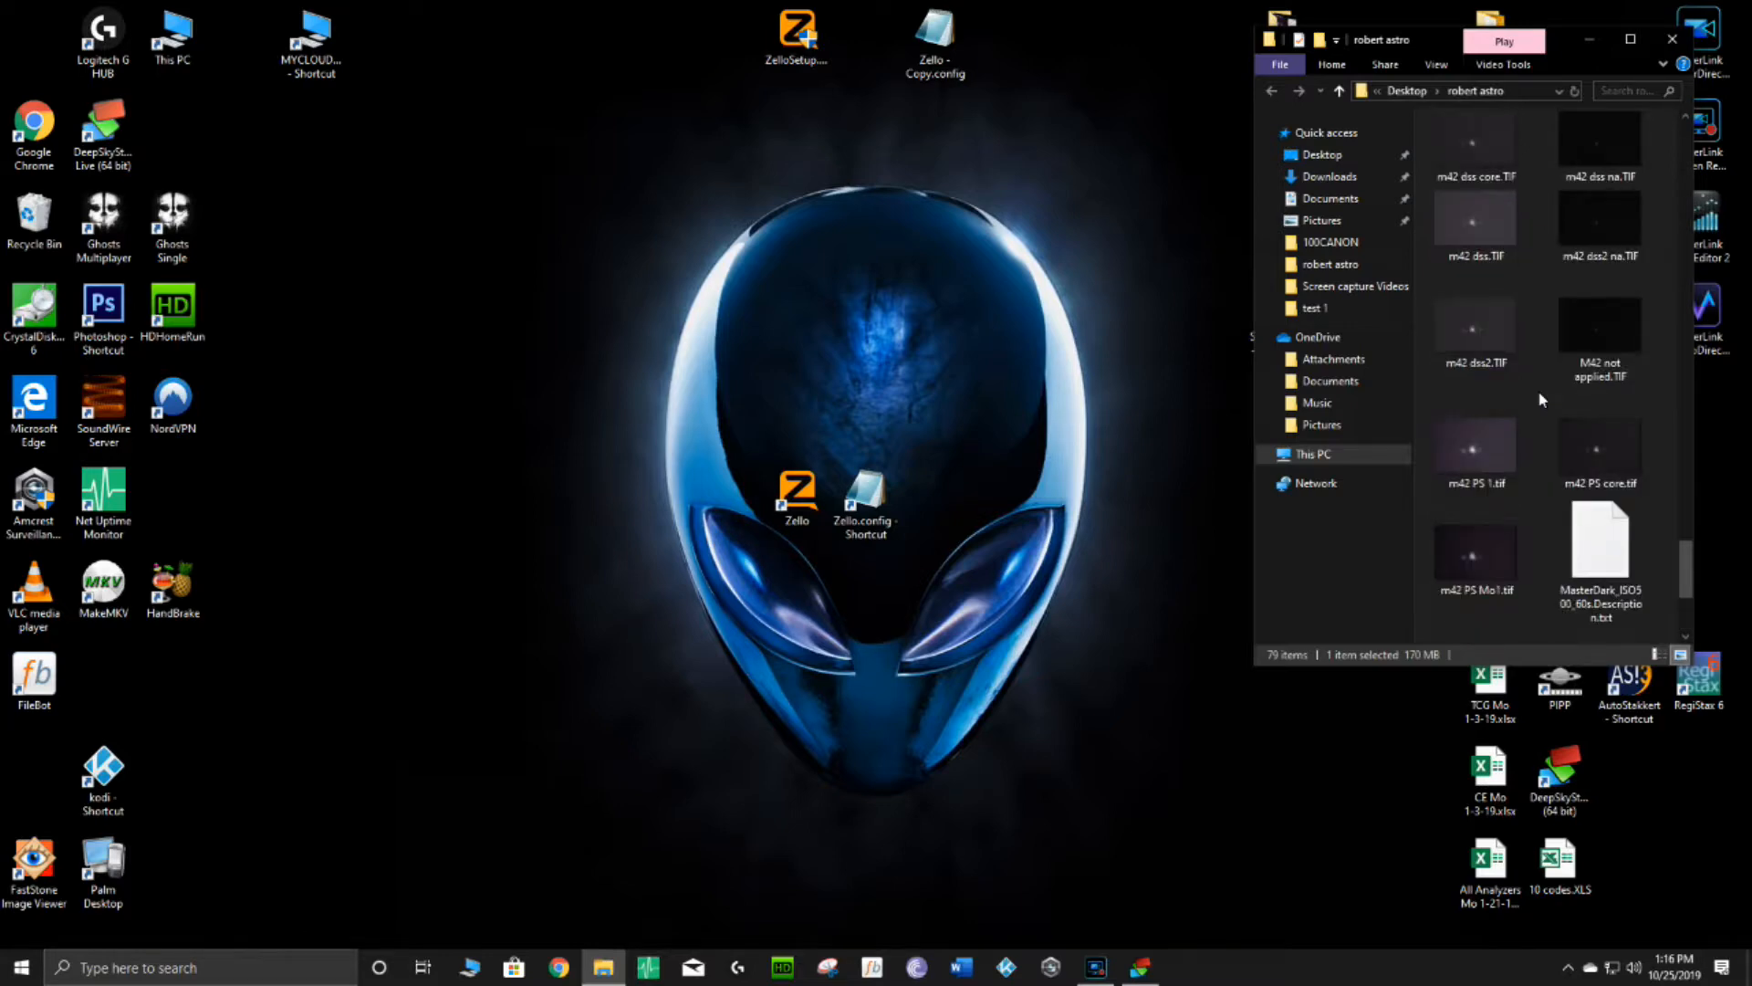
pyautogui.click(1614, 319)
pyautogui.doubleClick(1615, 326)
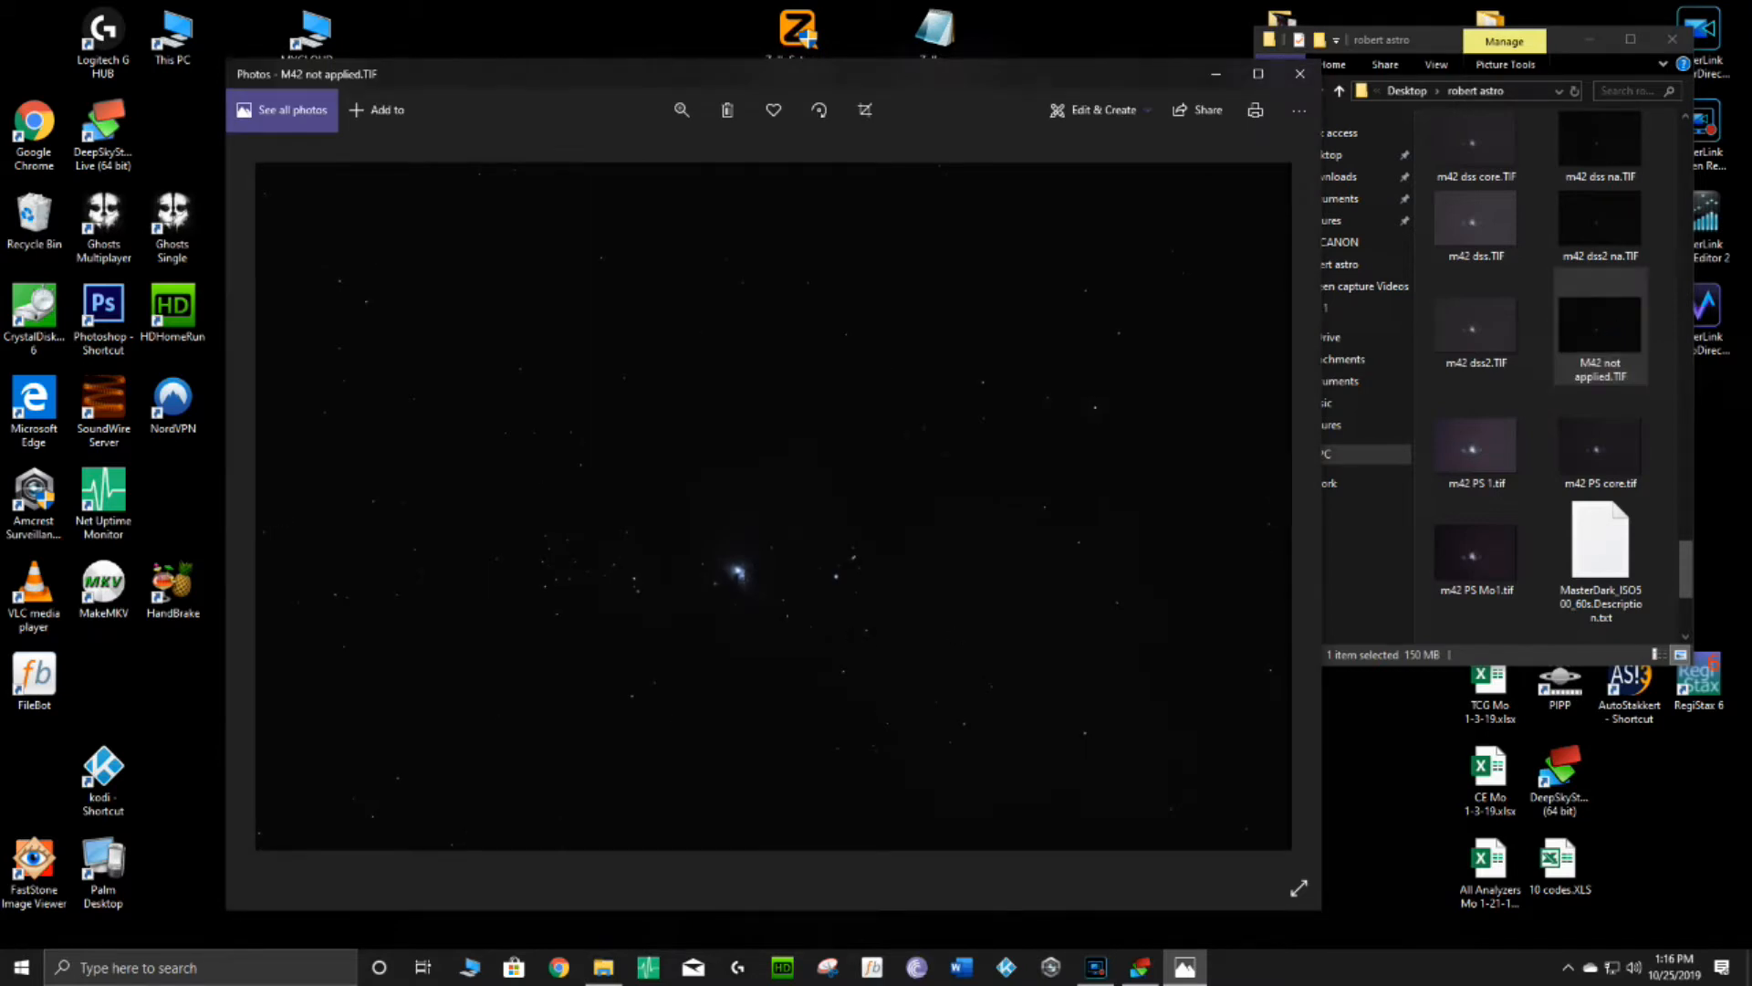
pyautogui.click(1300, 73)
# Open M42 not applied.TIF in Photoshop through Camera Raw with the default basic settings.
pyautogui.rightClick(1592, 325)
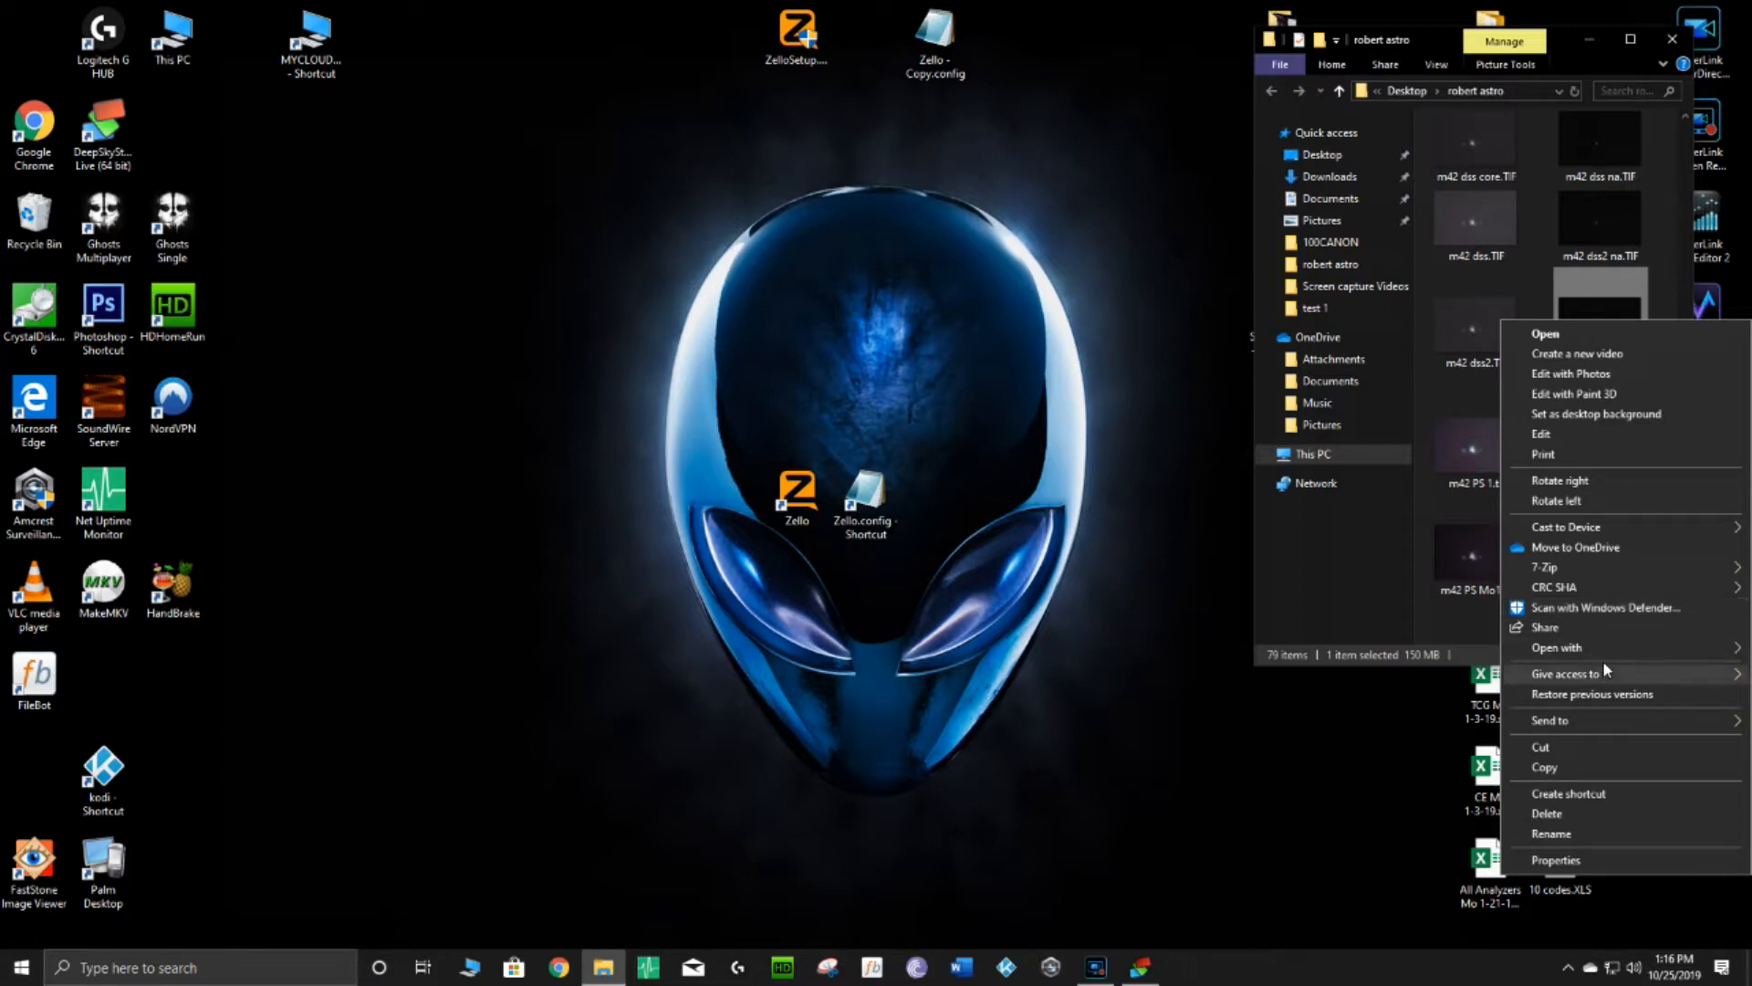
pyautogui.moveTo(1592, 647)
pyautogui.click(1314, 647)
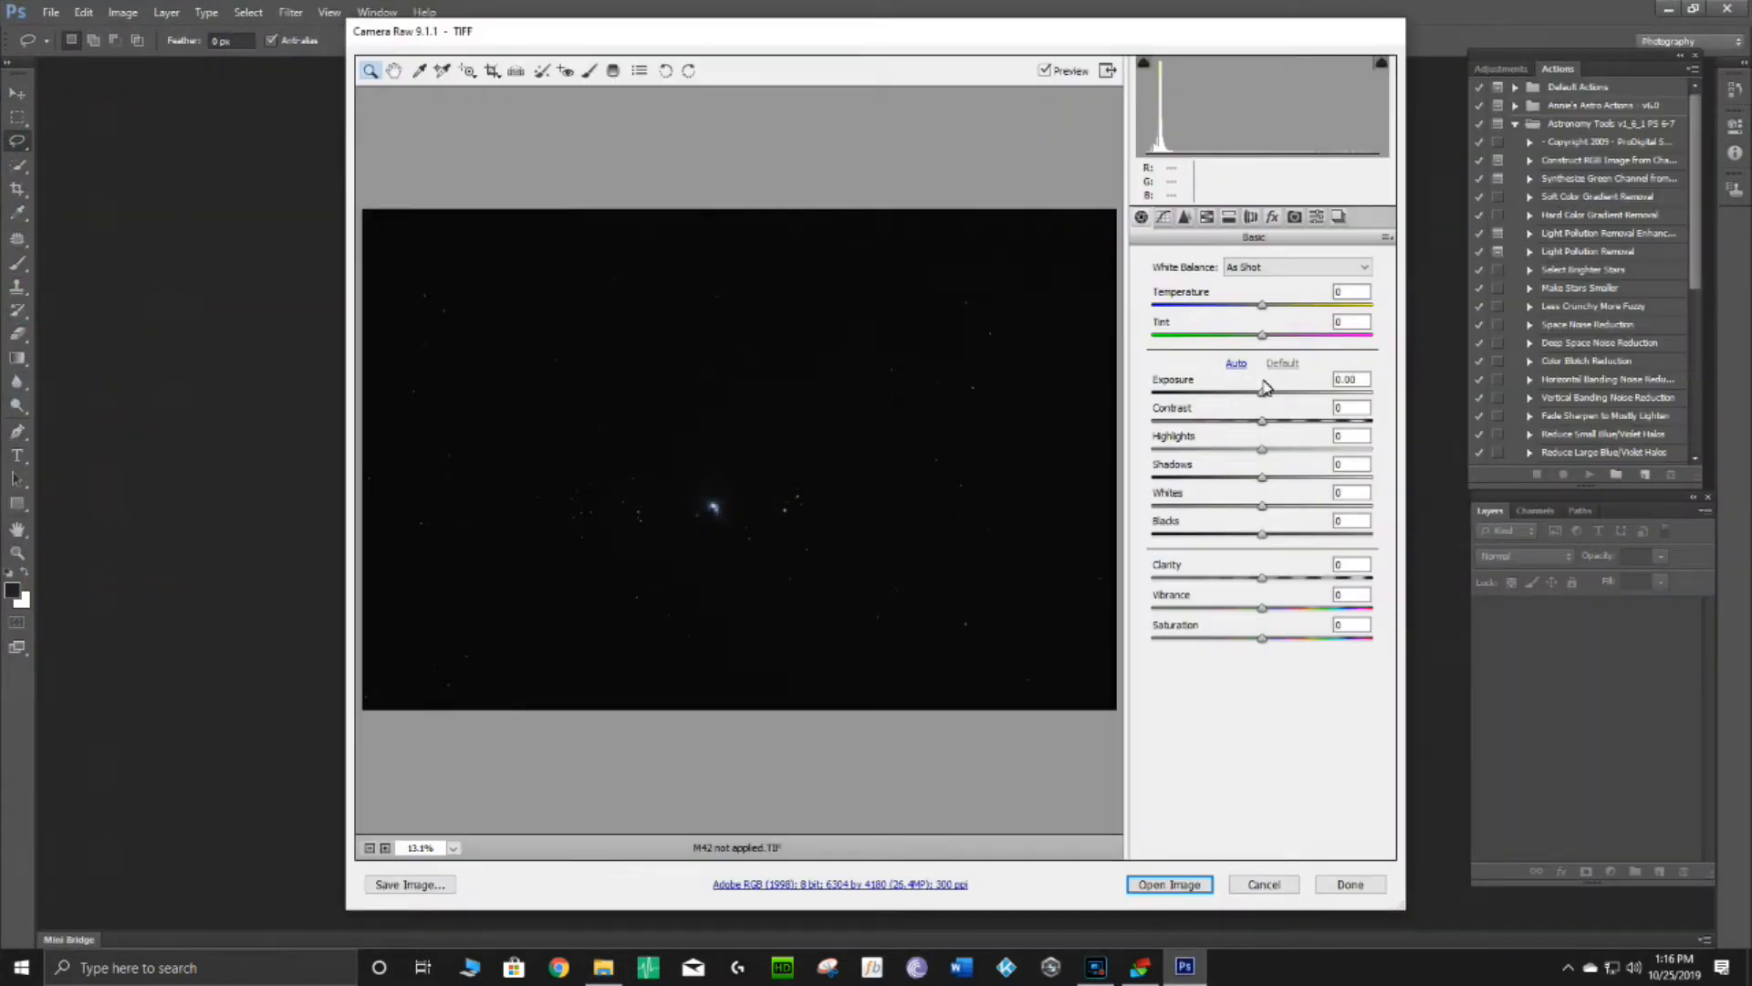
pyautogui.moveTo(1265, 387); pyautogui.dragTo(1257, 438)
pyautogui.click(1282, 363)
pyautogui.click(1168, 884)
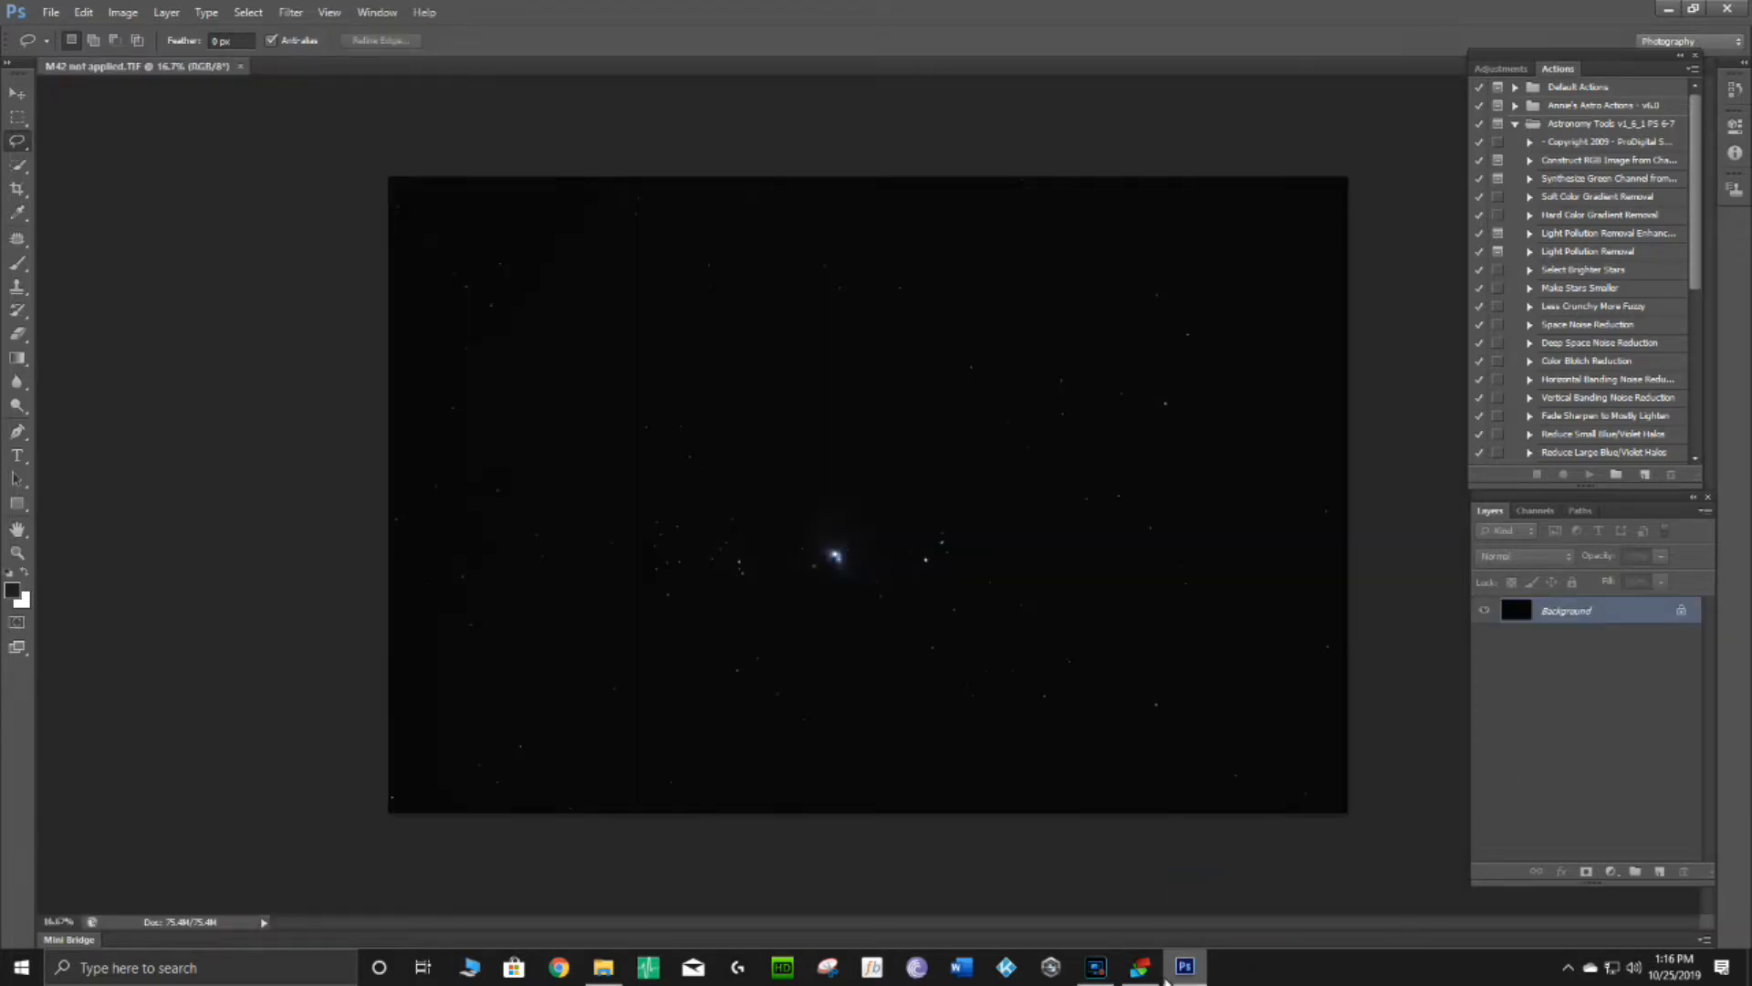
# Return to File Explorer, view M42 DSS applied.TIF in Photos, and close the viewer.
pyautogui.moveTo(1541, 15); pyautogui.dragTo(1337, 1)
pyautogui.click(603, 965)
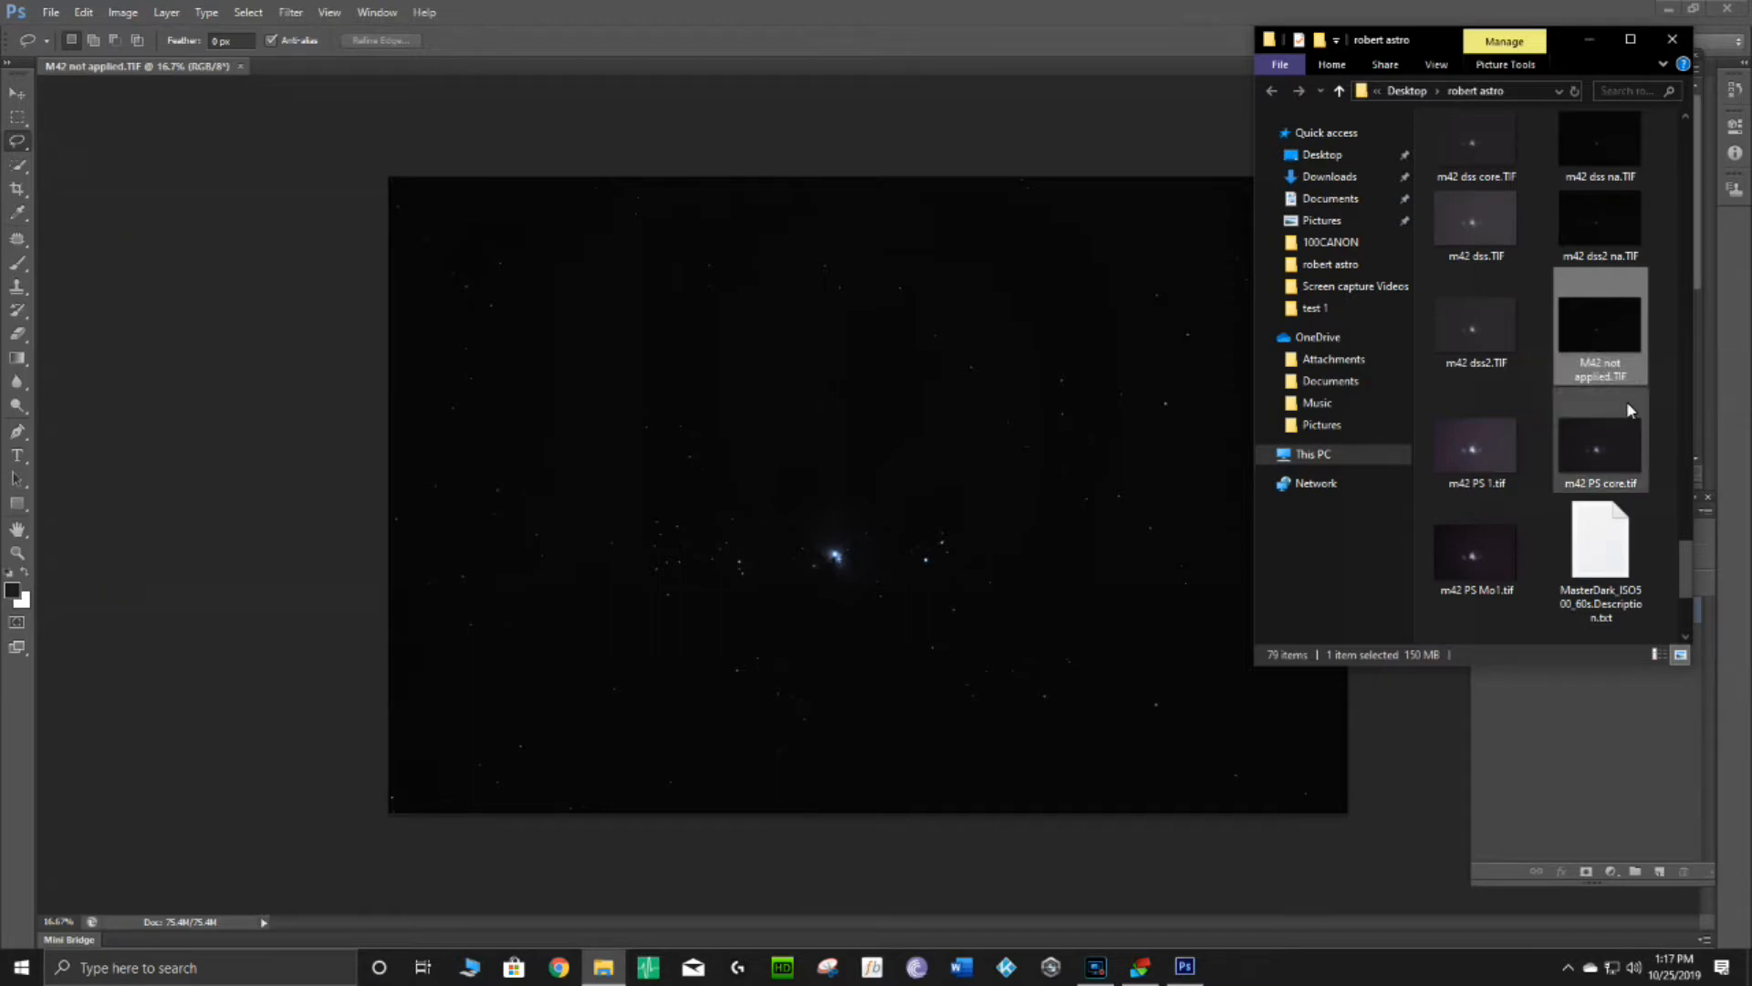
pyautogui.scroll(2, 1627, 402)
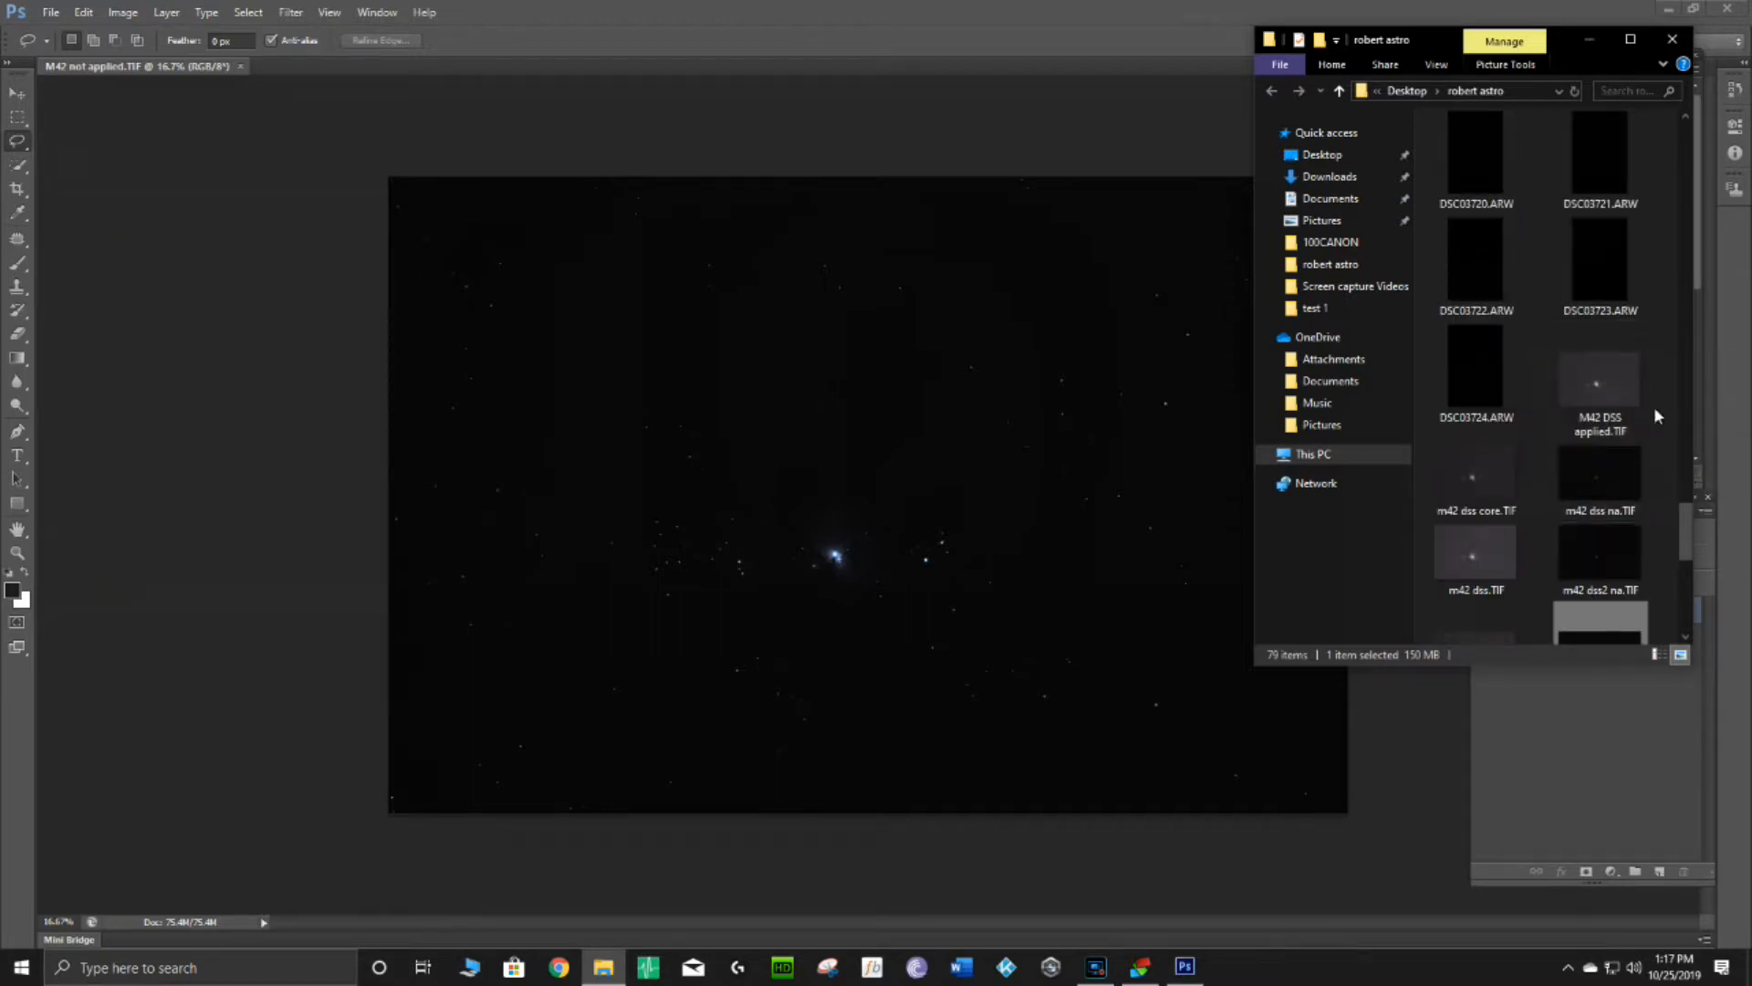
pyautogui.doubleClick(1604, 379)
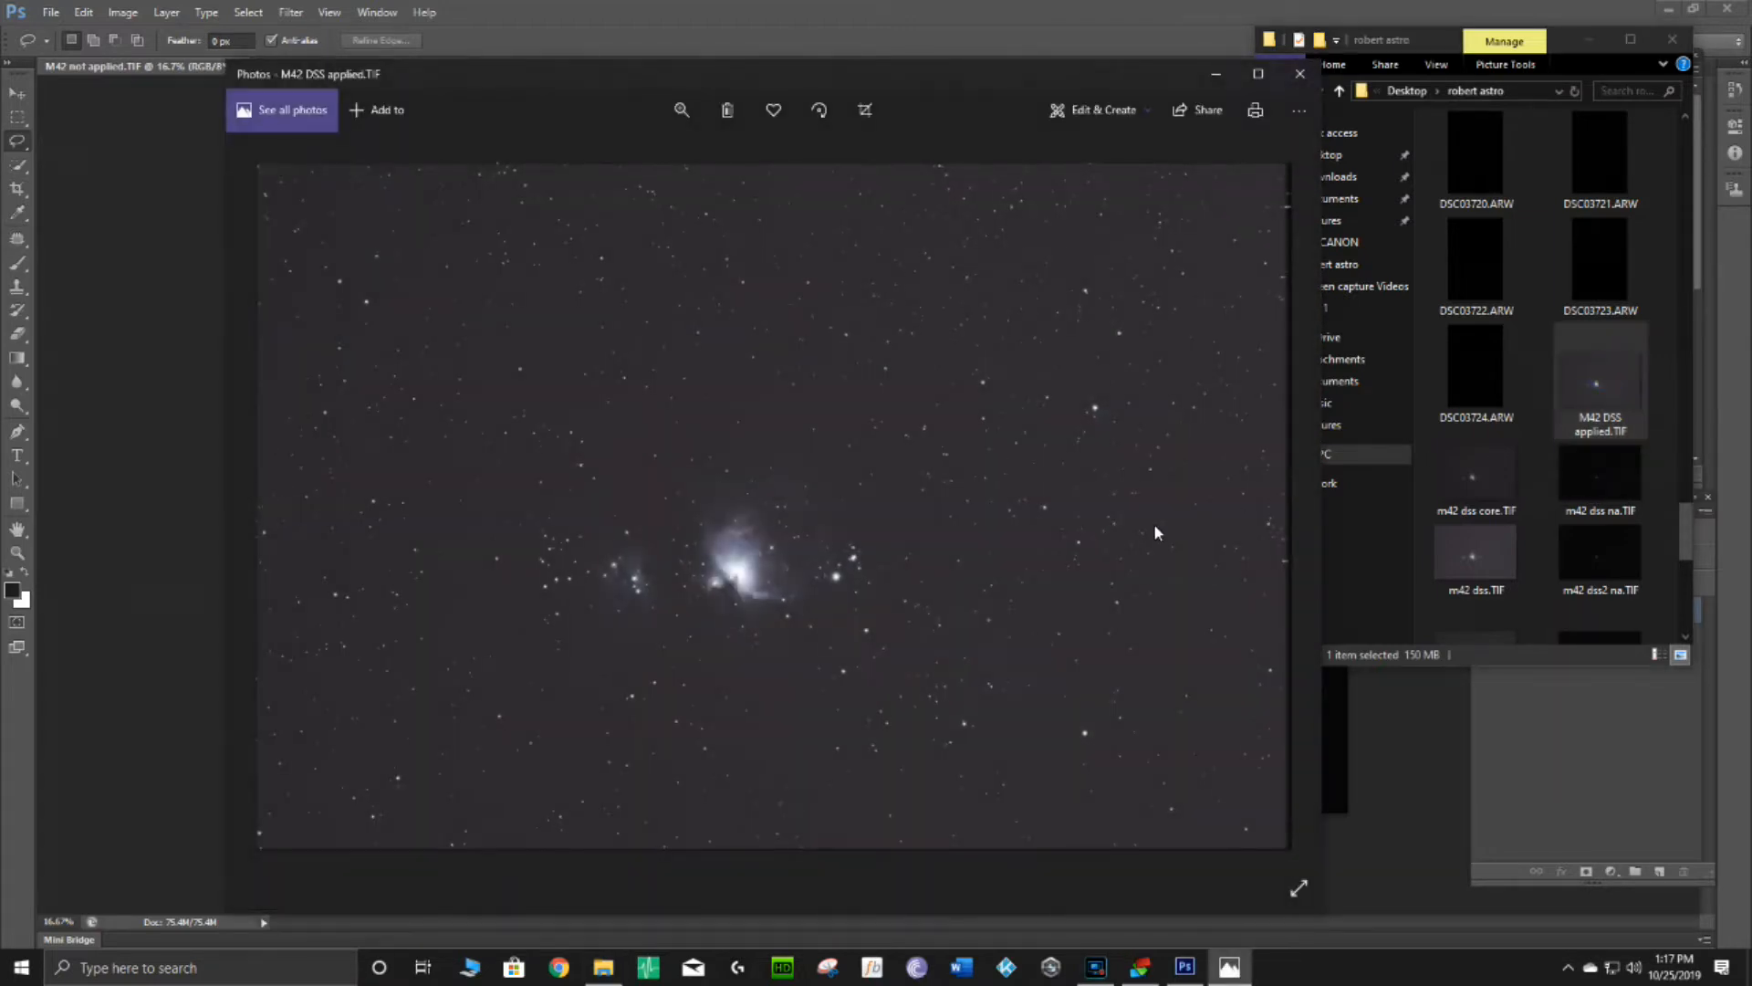
pyautogui.click(1305, 76)
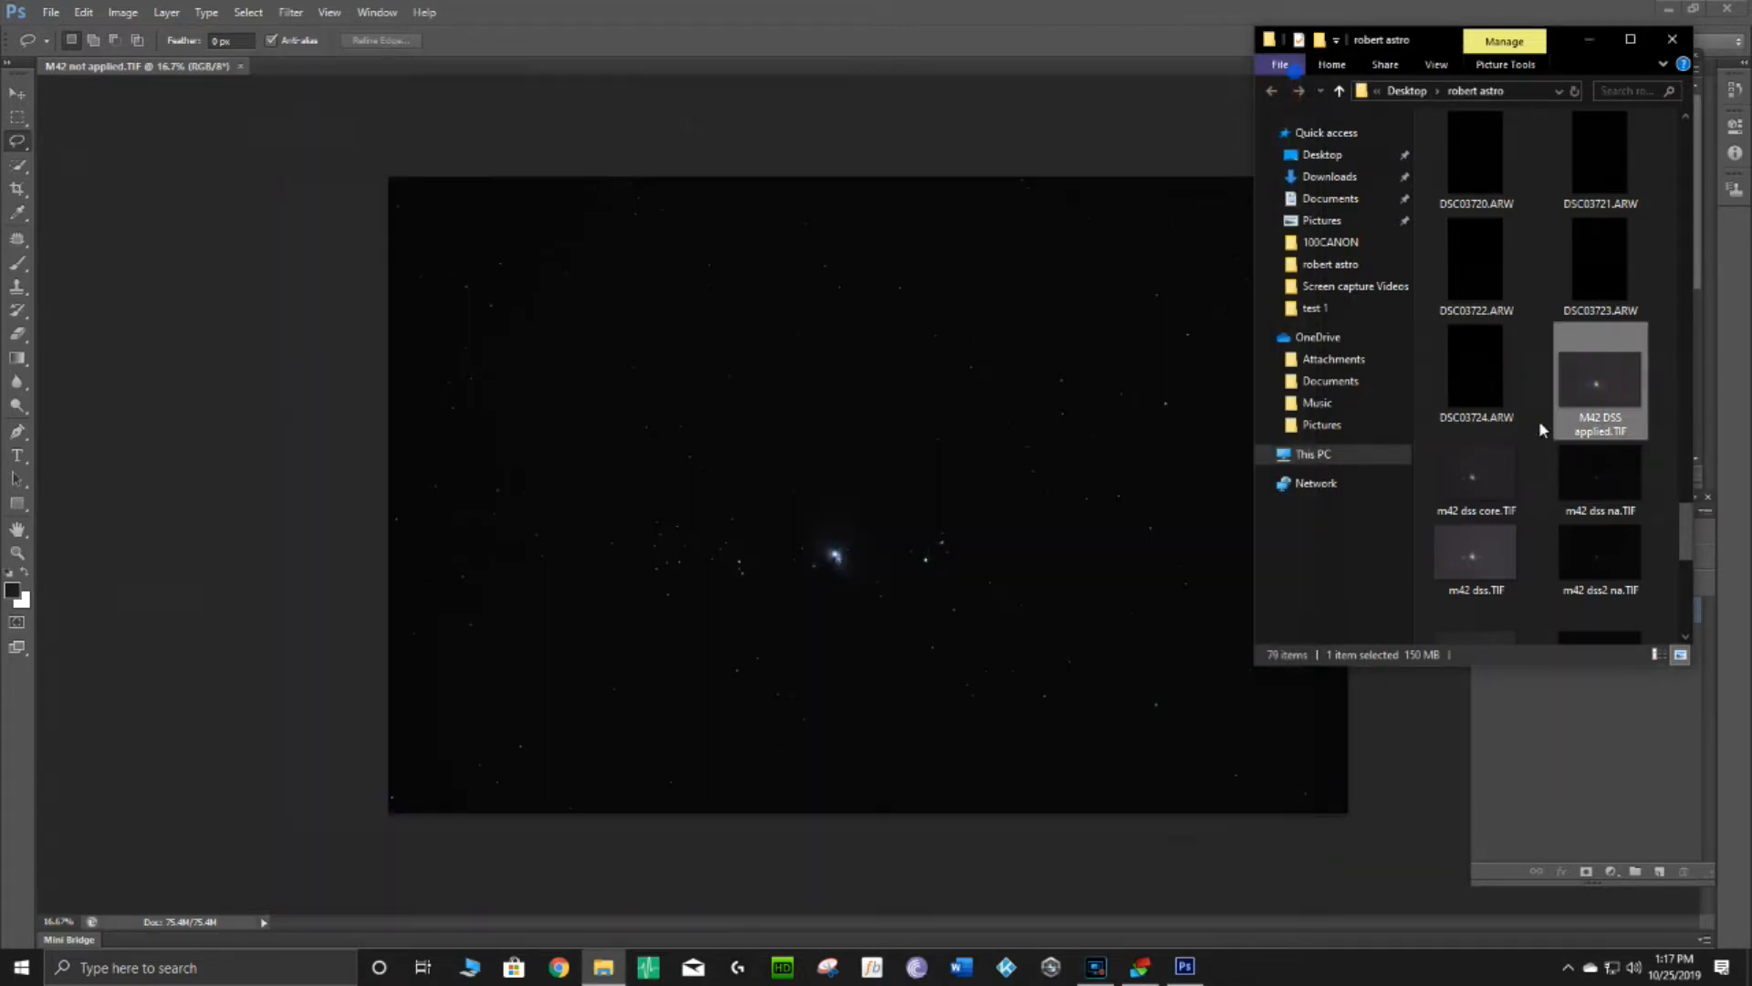
# Open M42 DSS applied.TIF in Photoshop through Camera Raw without changing its settings.
pyautogui.rightClick(1591, 406)
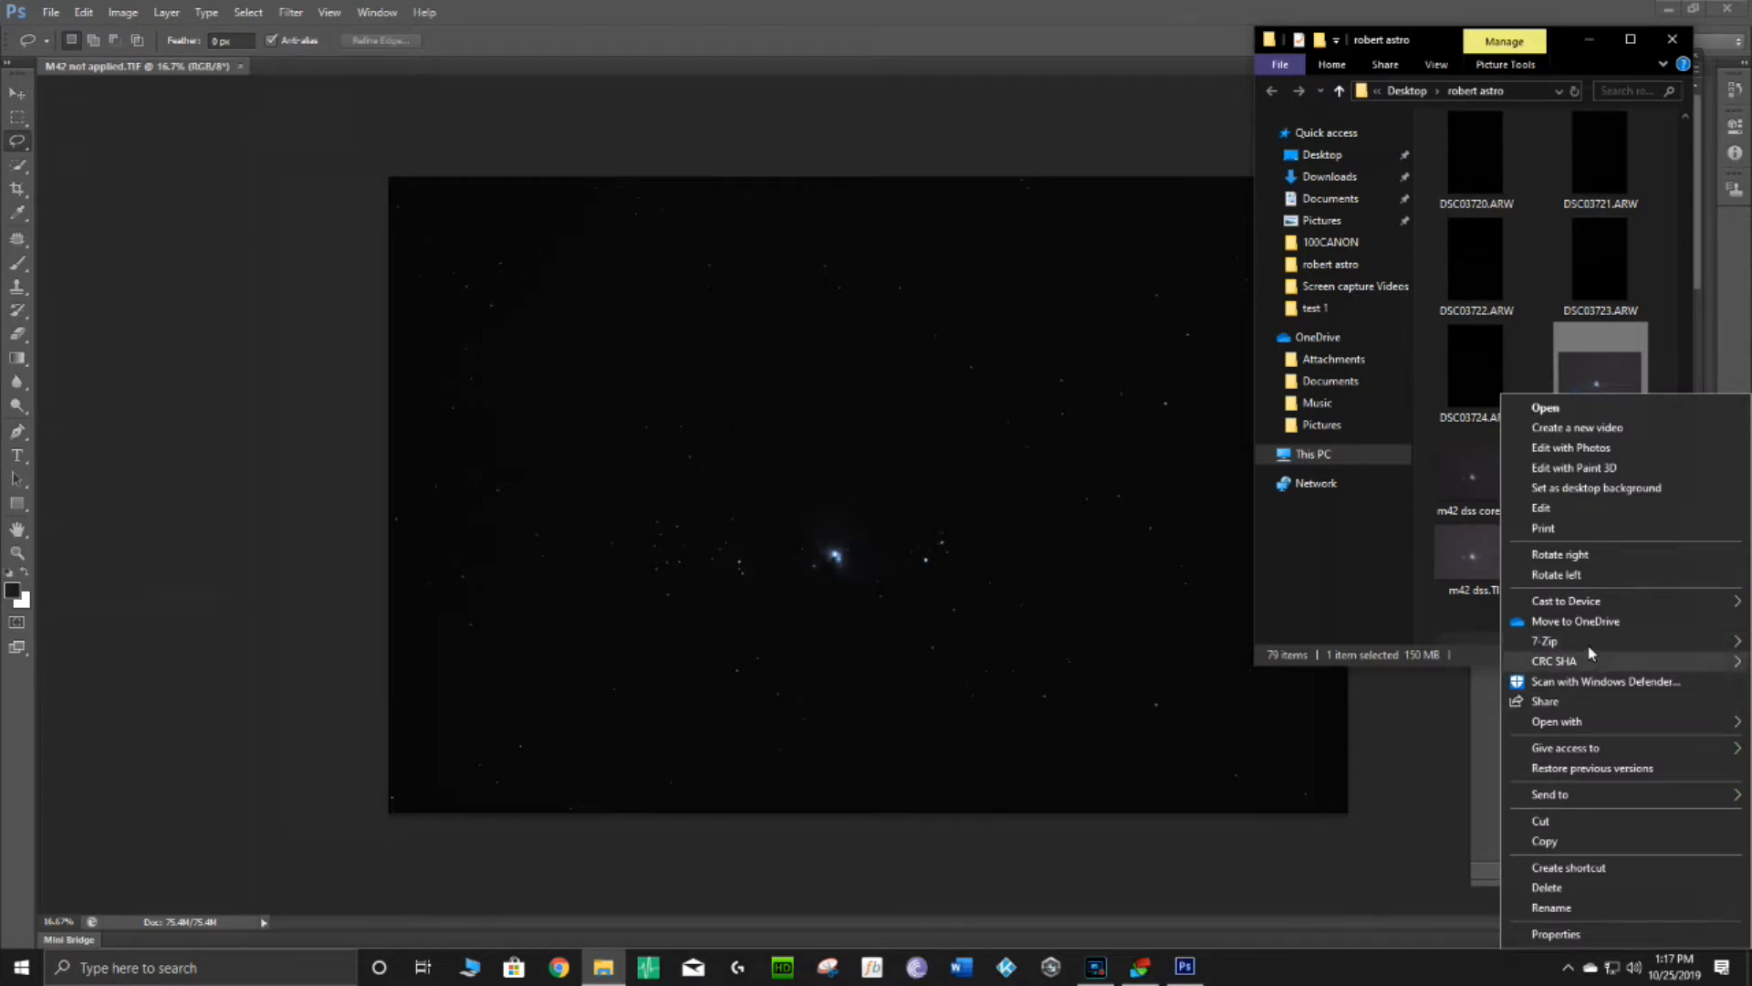
pyautogui.moveTo(1590, 723)
pyautogui.click(1323, 718)
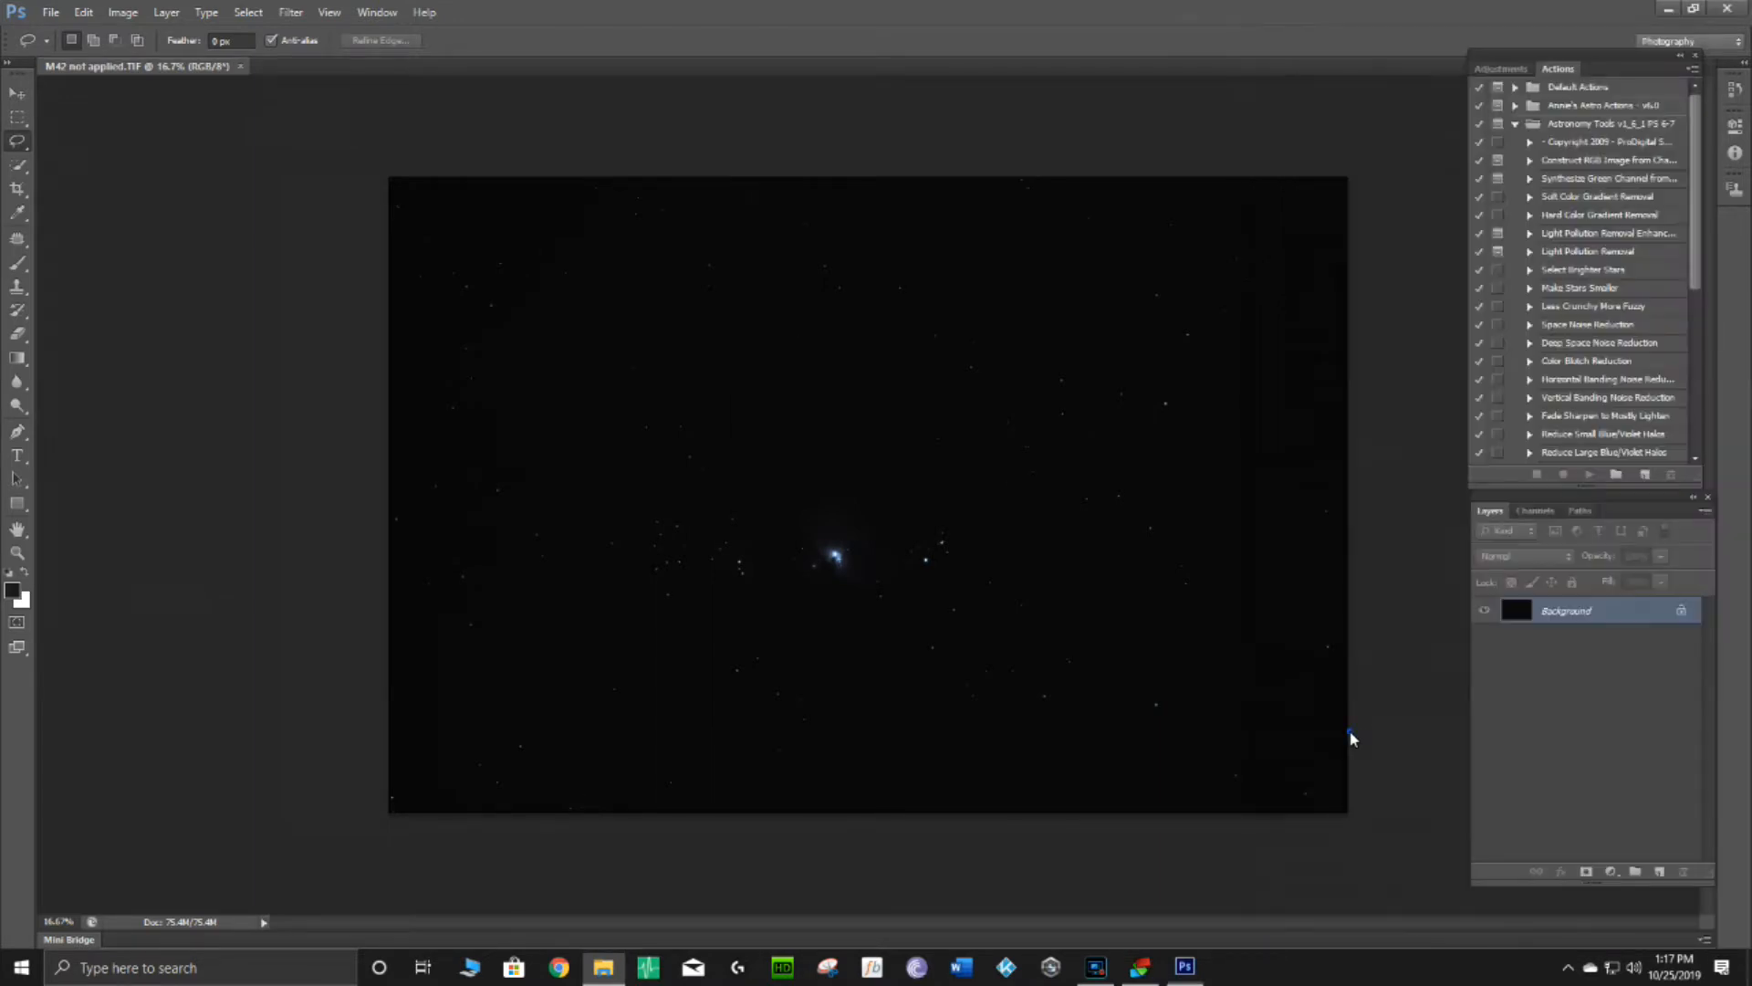
pyautogui.click(1666, 13)
pyautogui.rightClick(1591, 374)
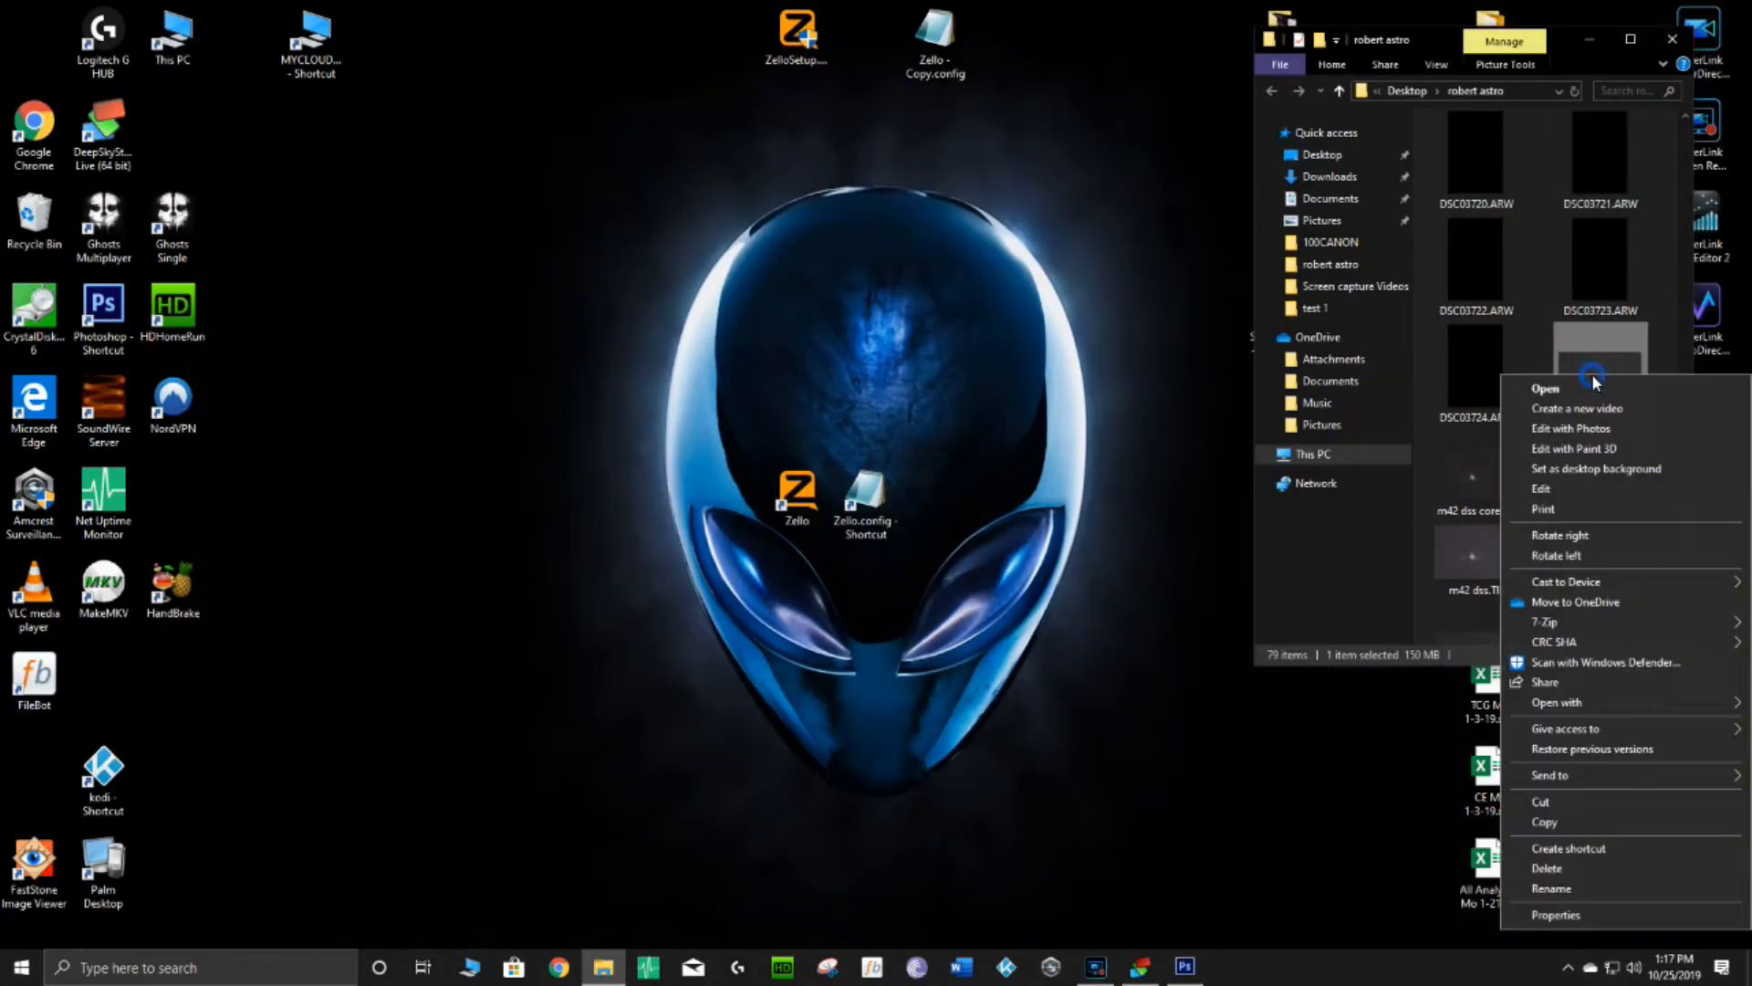
pyautogui.moveTo(1573, 704)
pyautogui.click(1459, 703)
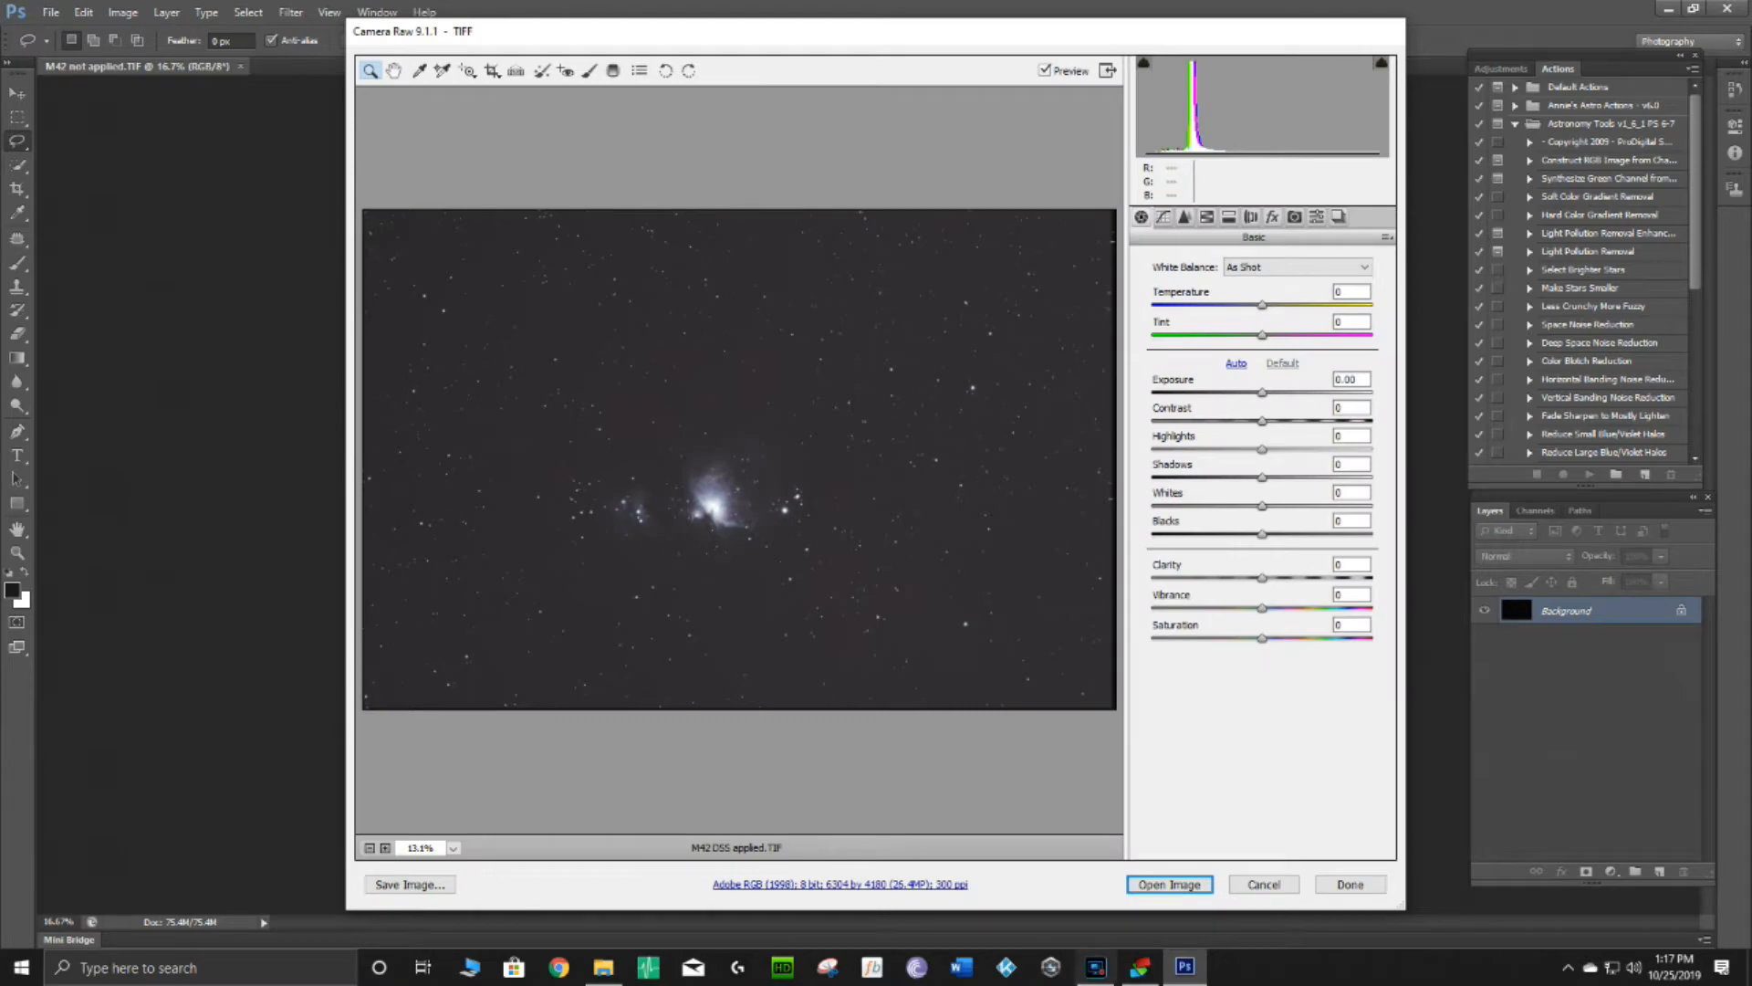
pyautogui.click(1175, 884)
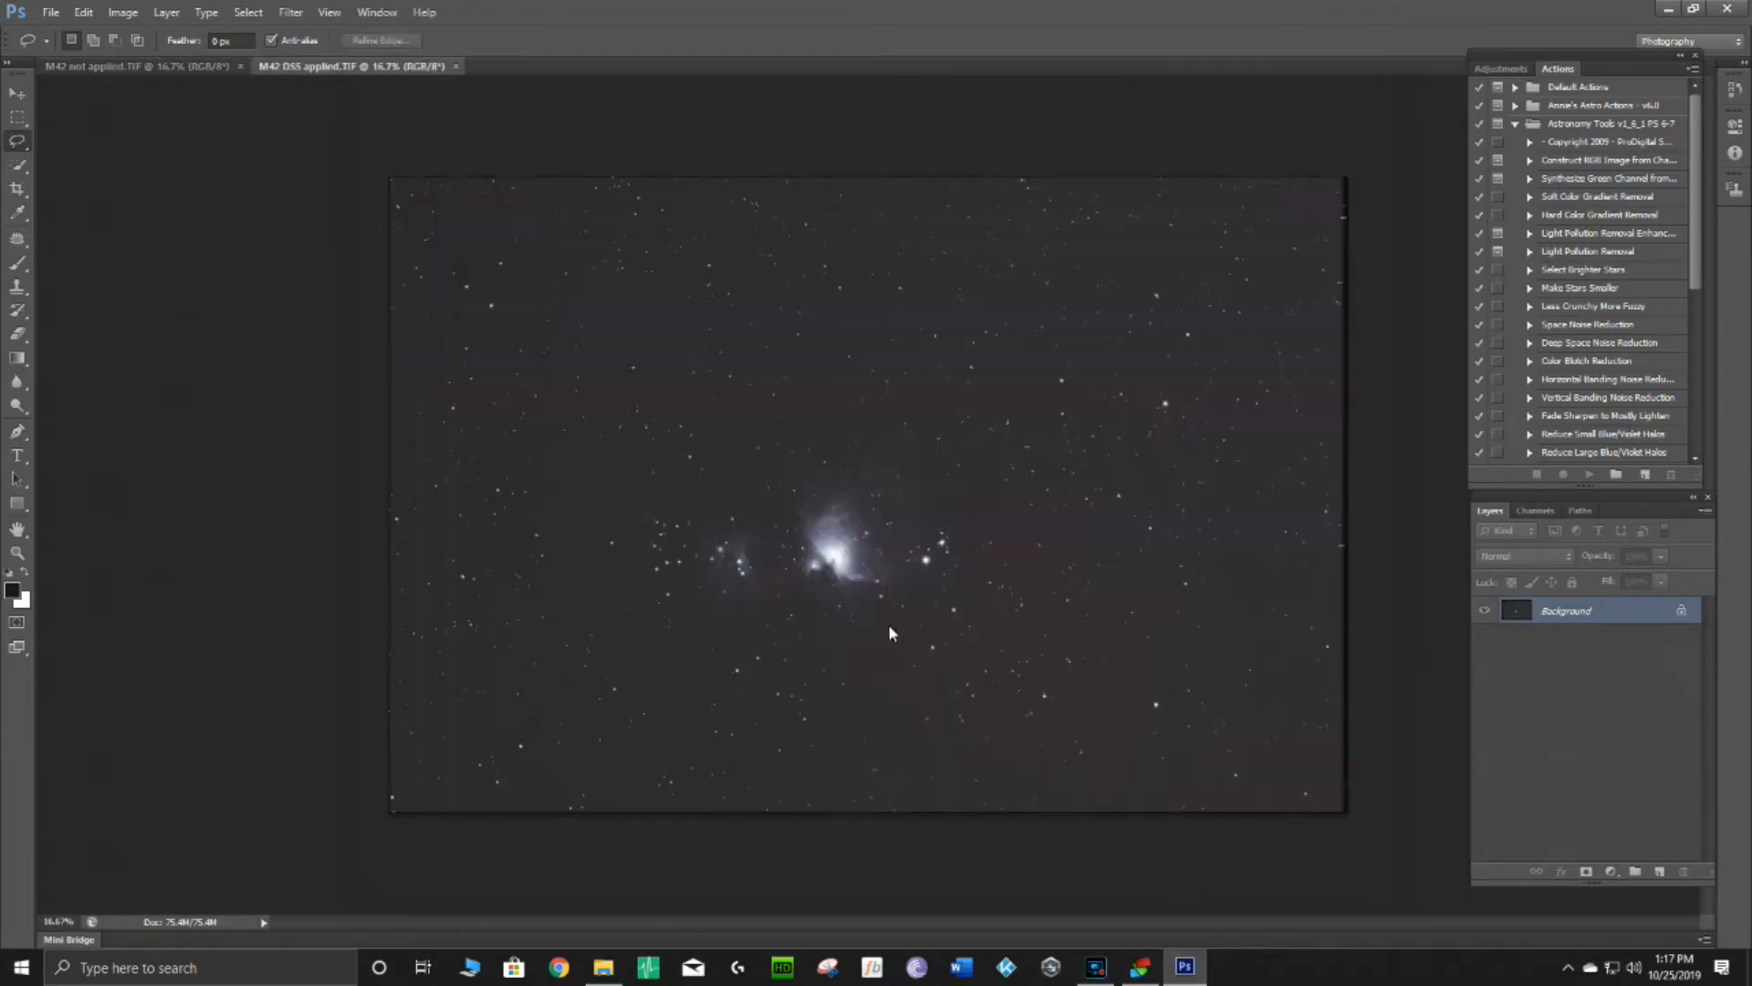
# Fit the M42 DSS applied image and the M42 not applied image on screen.
pyautogui.click(331, 13)
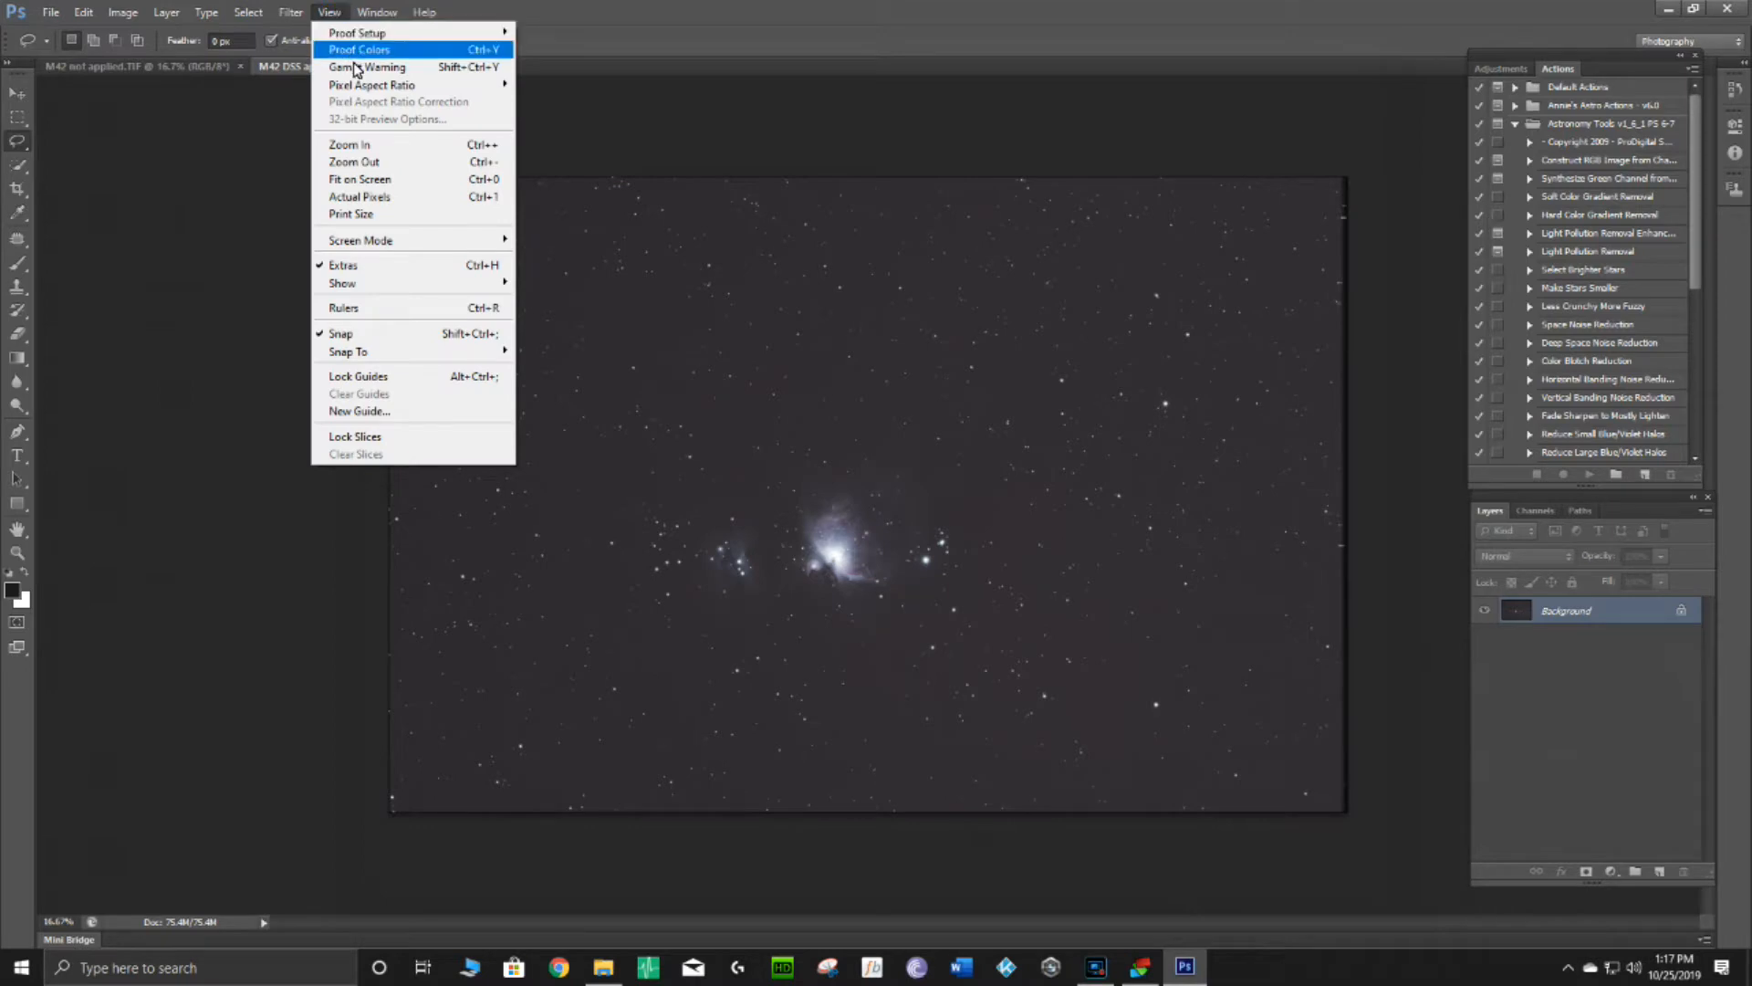
pyautogui.click(374, 179)
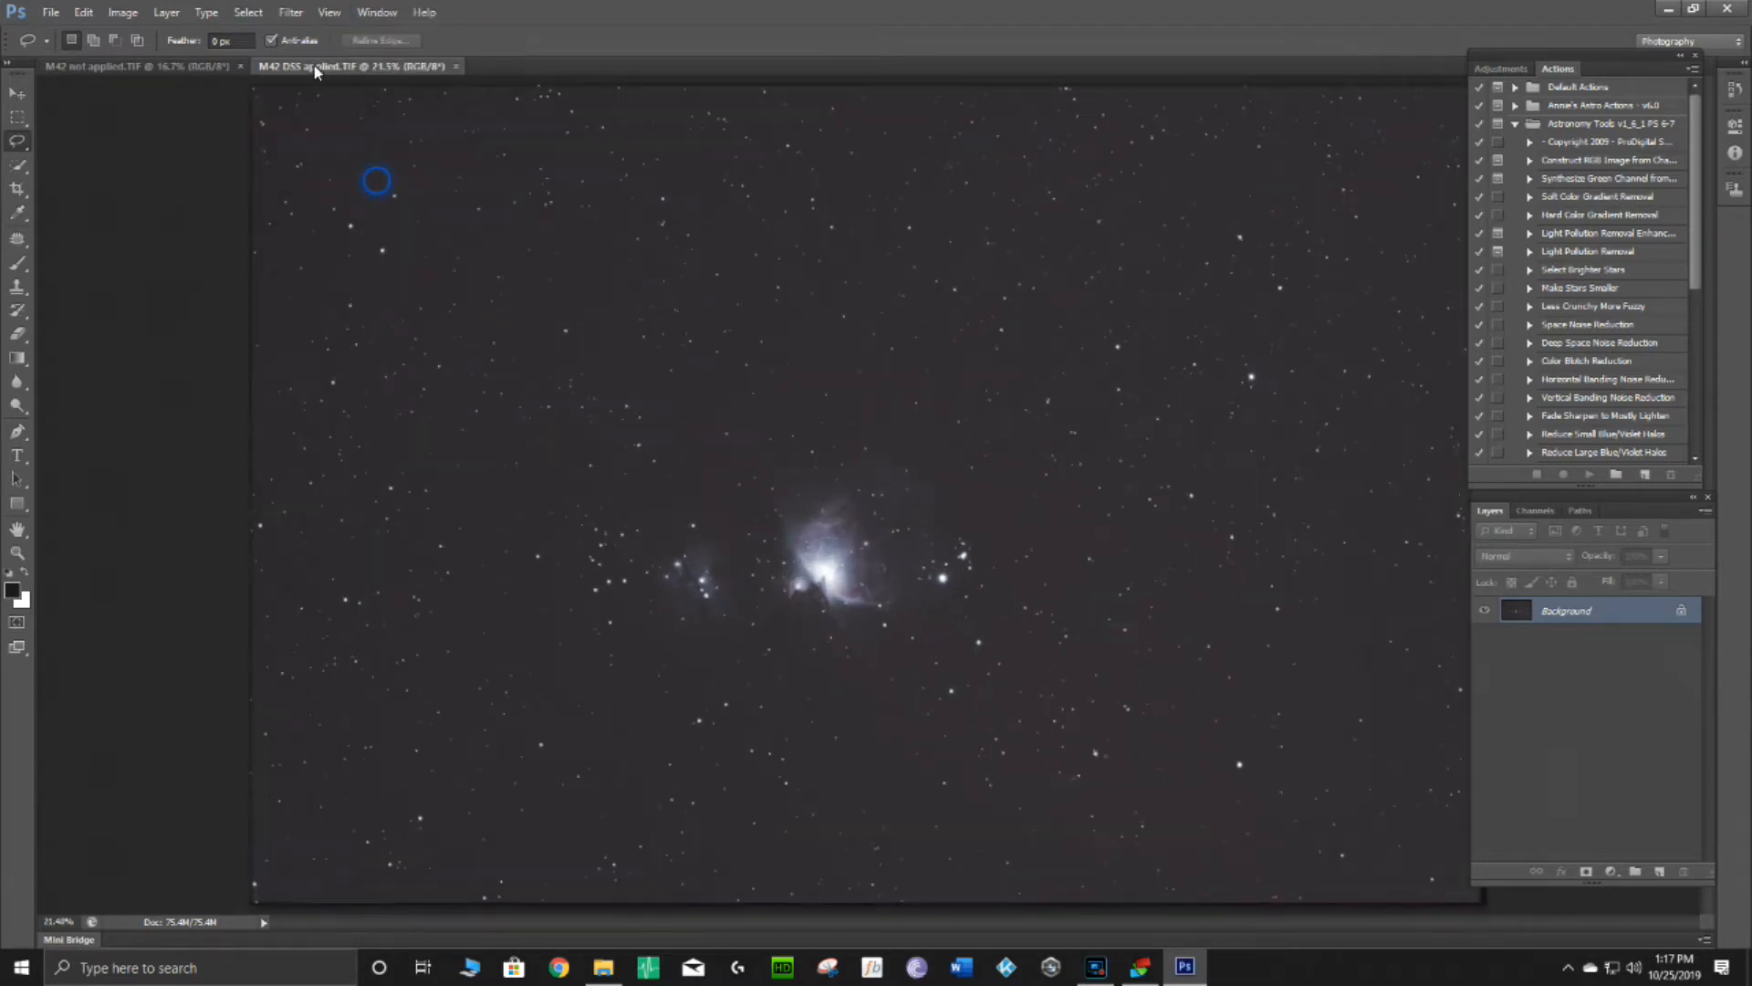
pyautogui.click(199, 66)
pyautogui.click(290, 18)
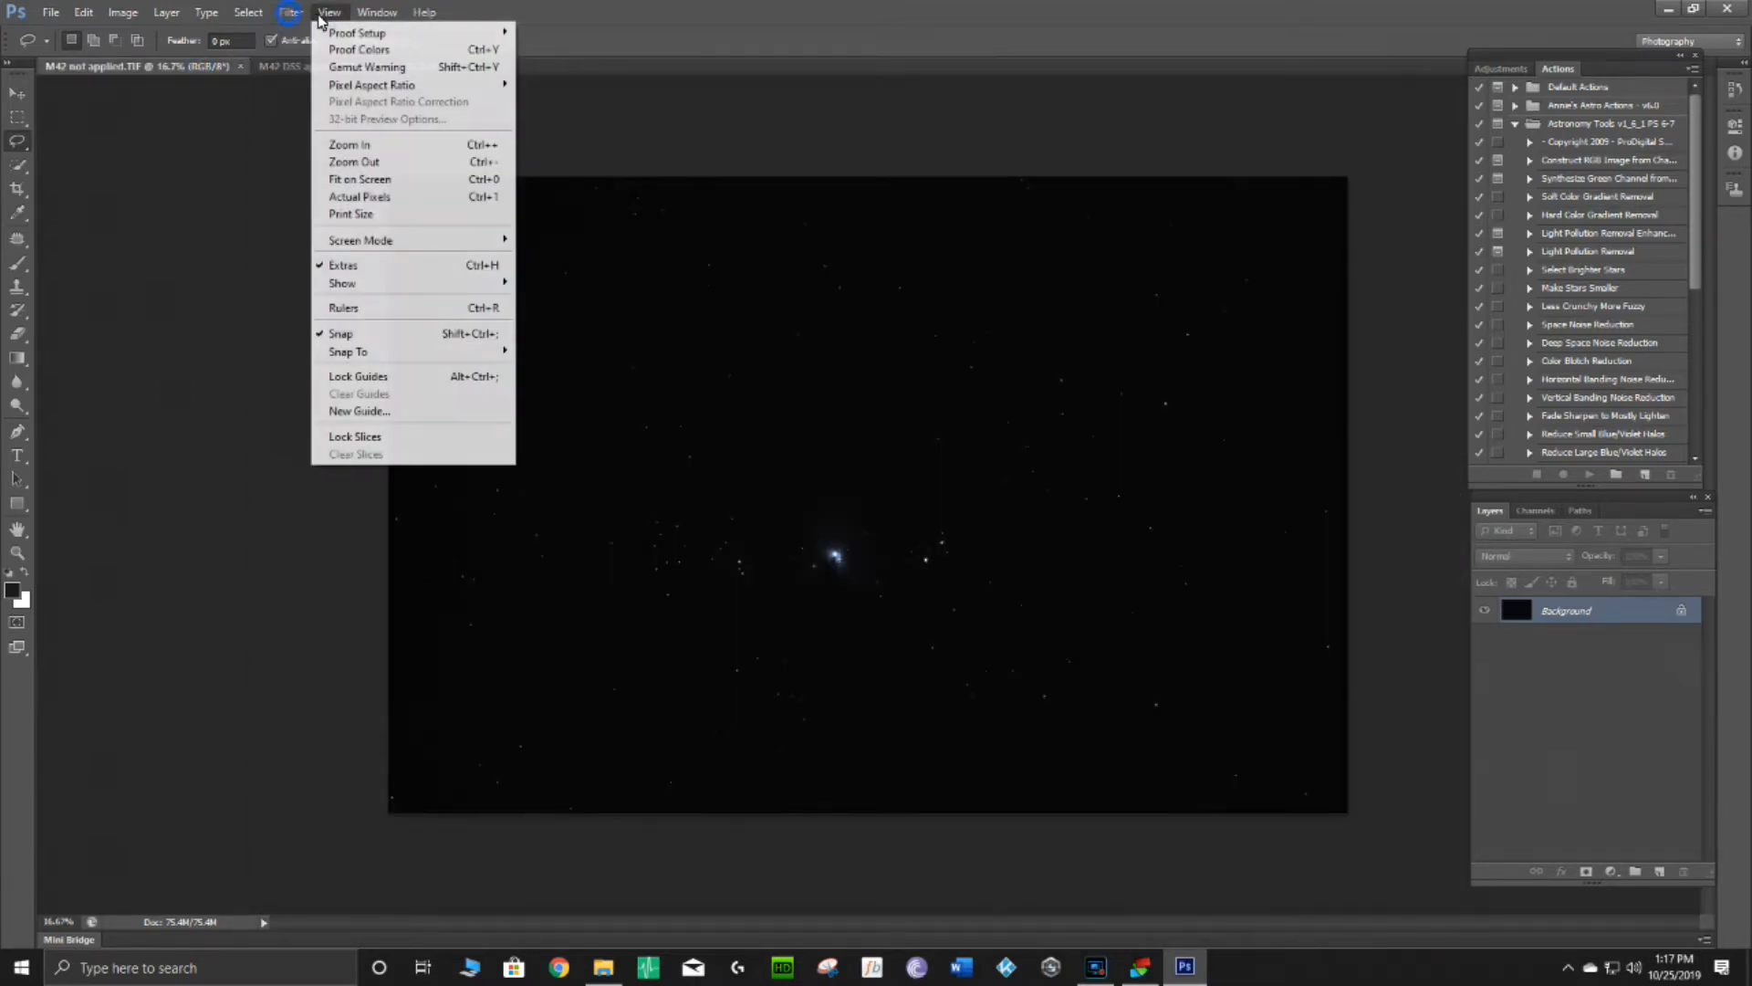
pyautogui.moveTo(375, 20)
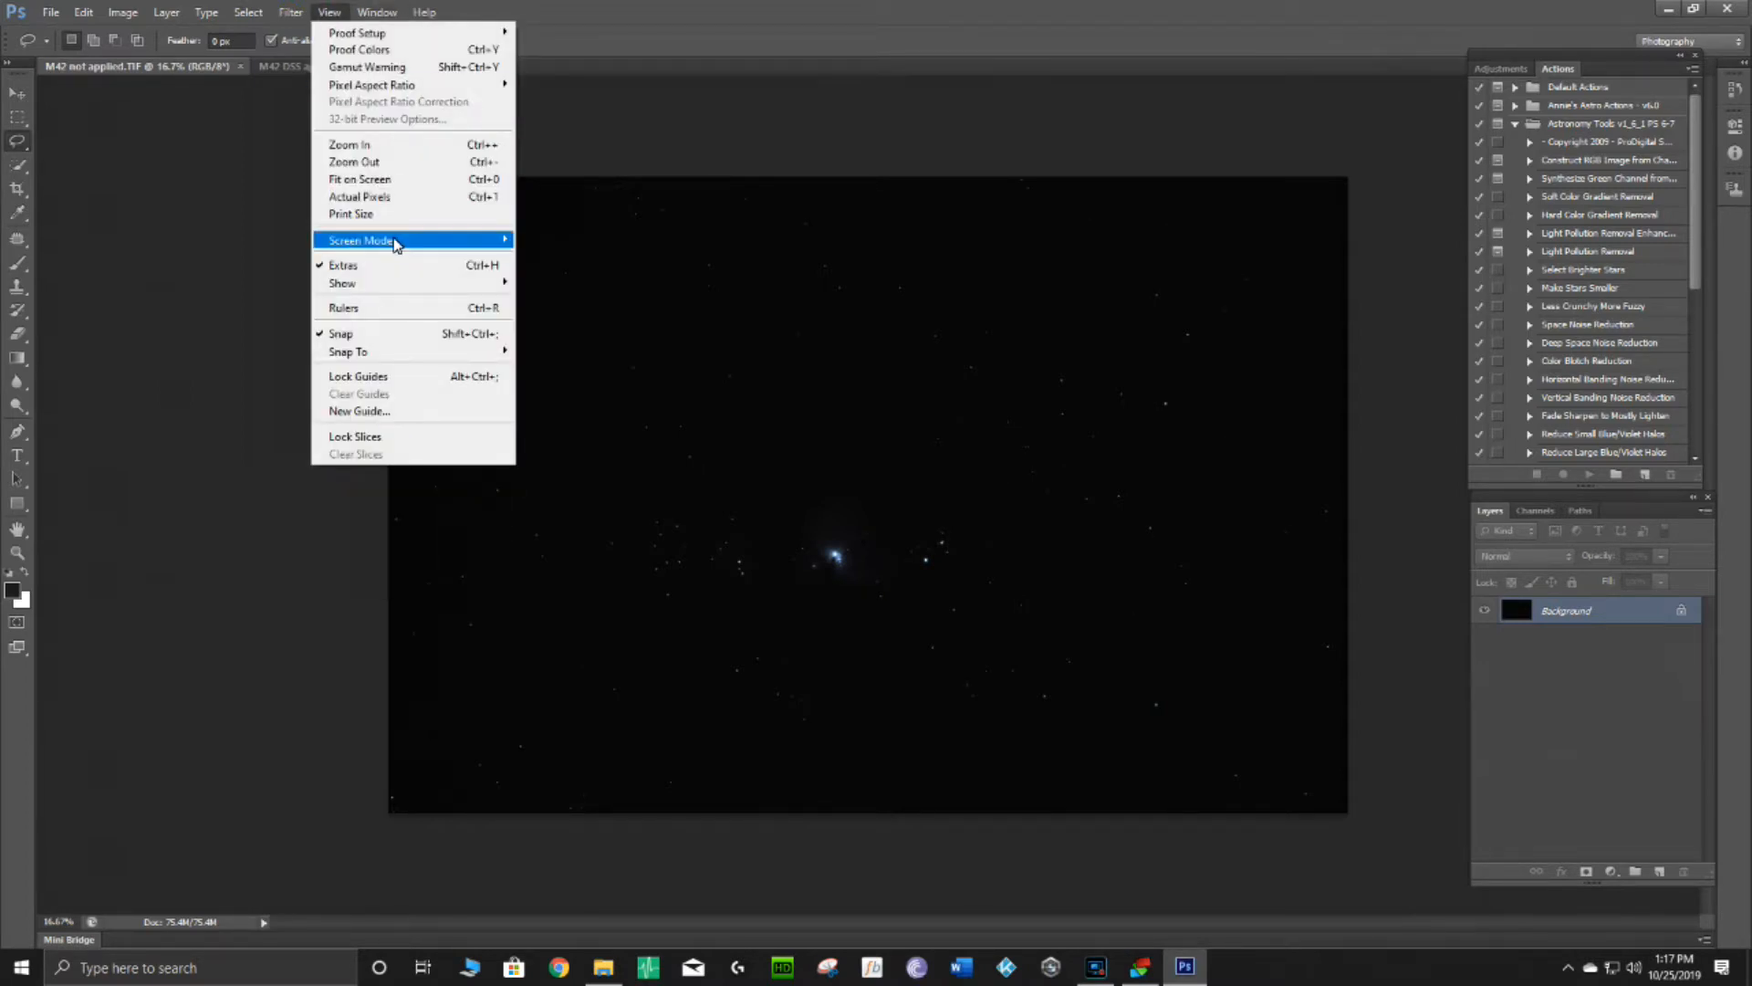
pyautogui.click(407, 179)
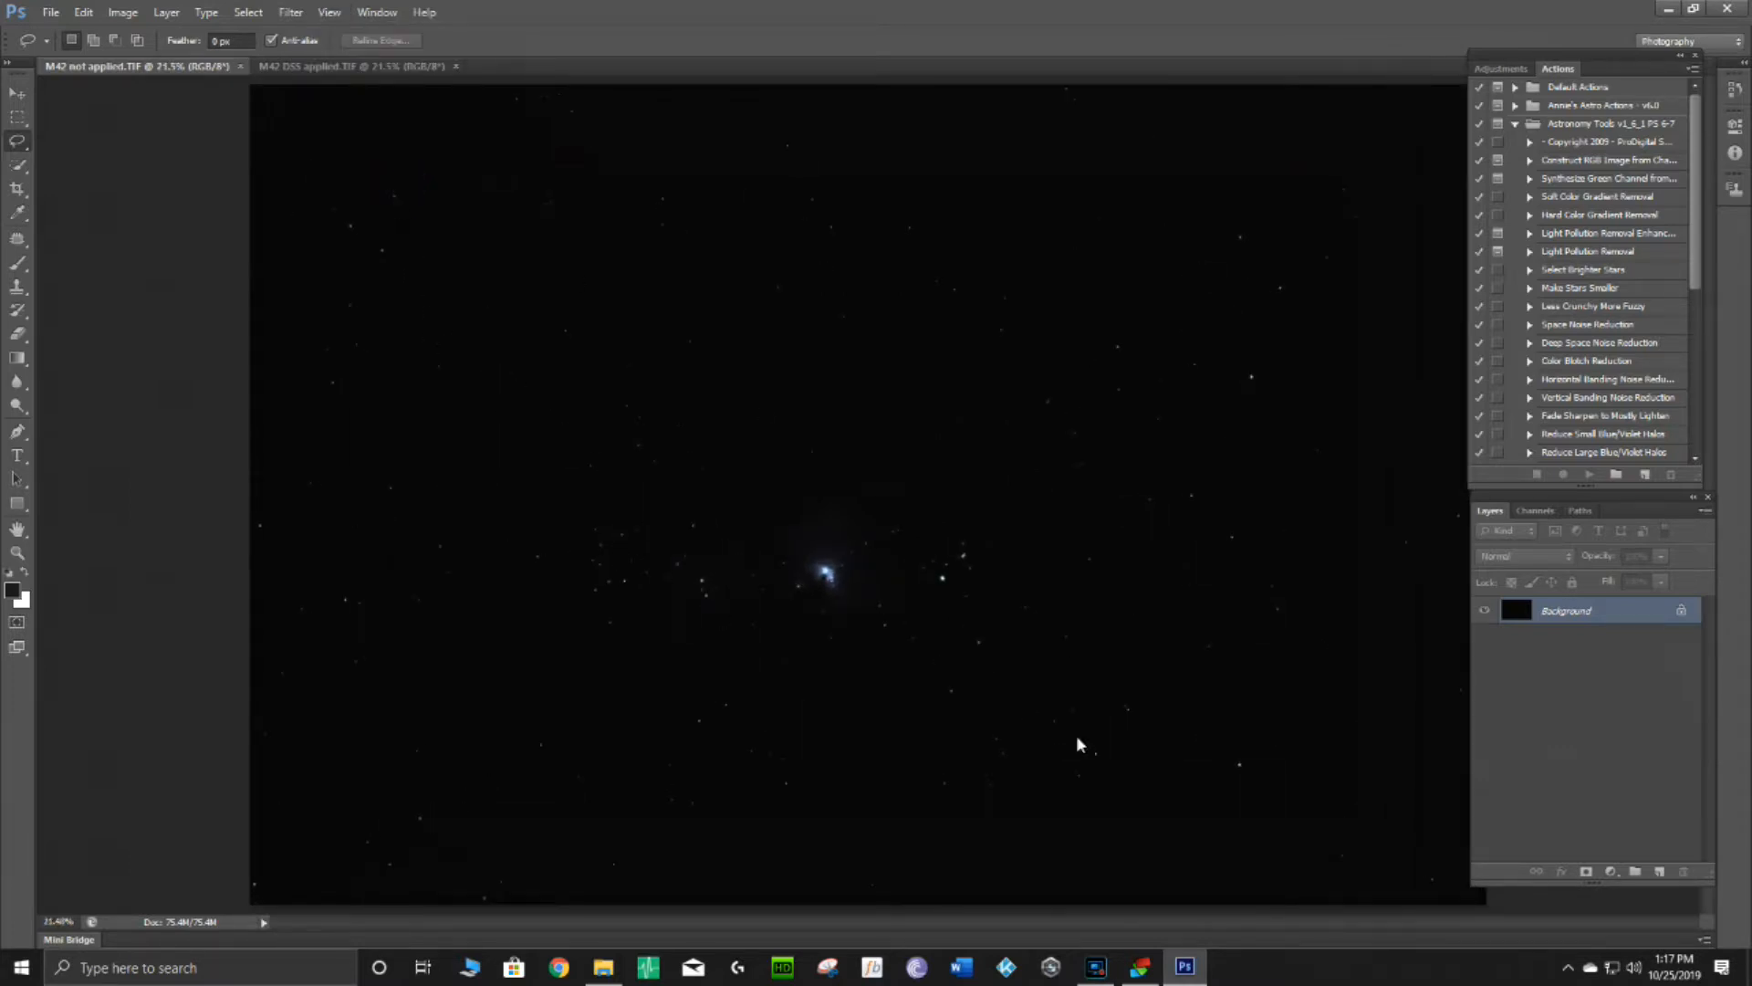
# Compare the nebula's brightness and detail in the M42 not applied and M42 DSS applied images.
pyautogui.scroll(3, 822, 597)
pyautogui.scroll(-2, 821, 593)
pyautogui.scroll(-1, 809, 566)
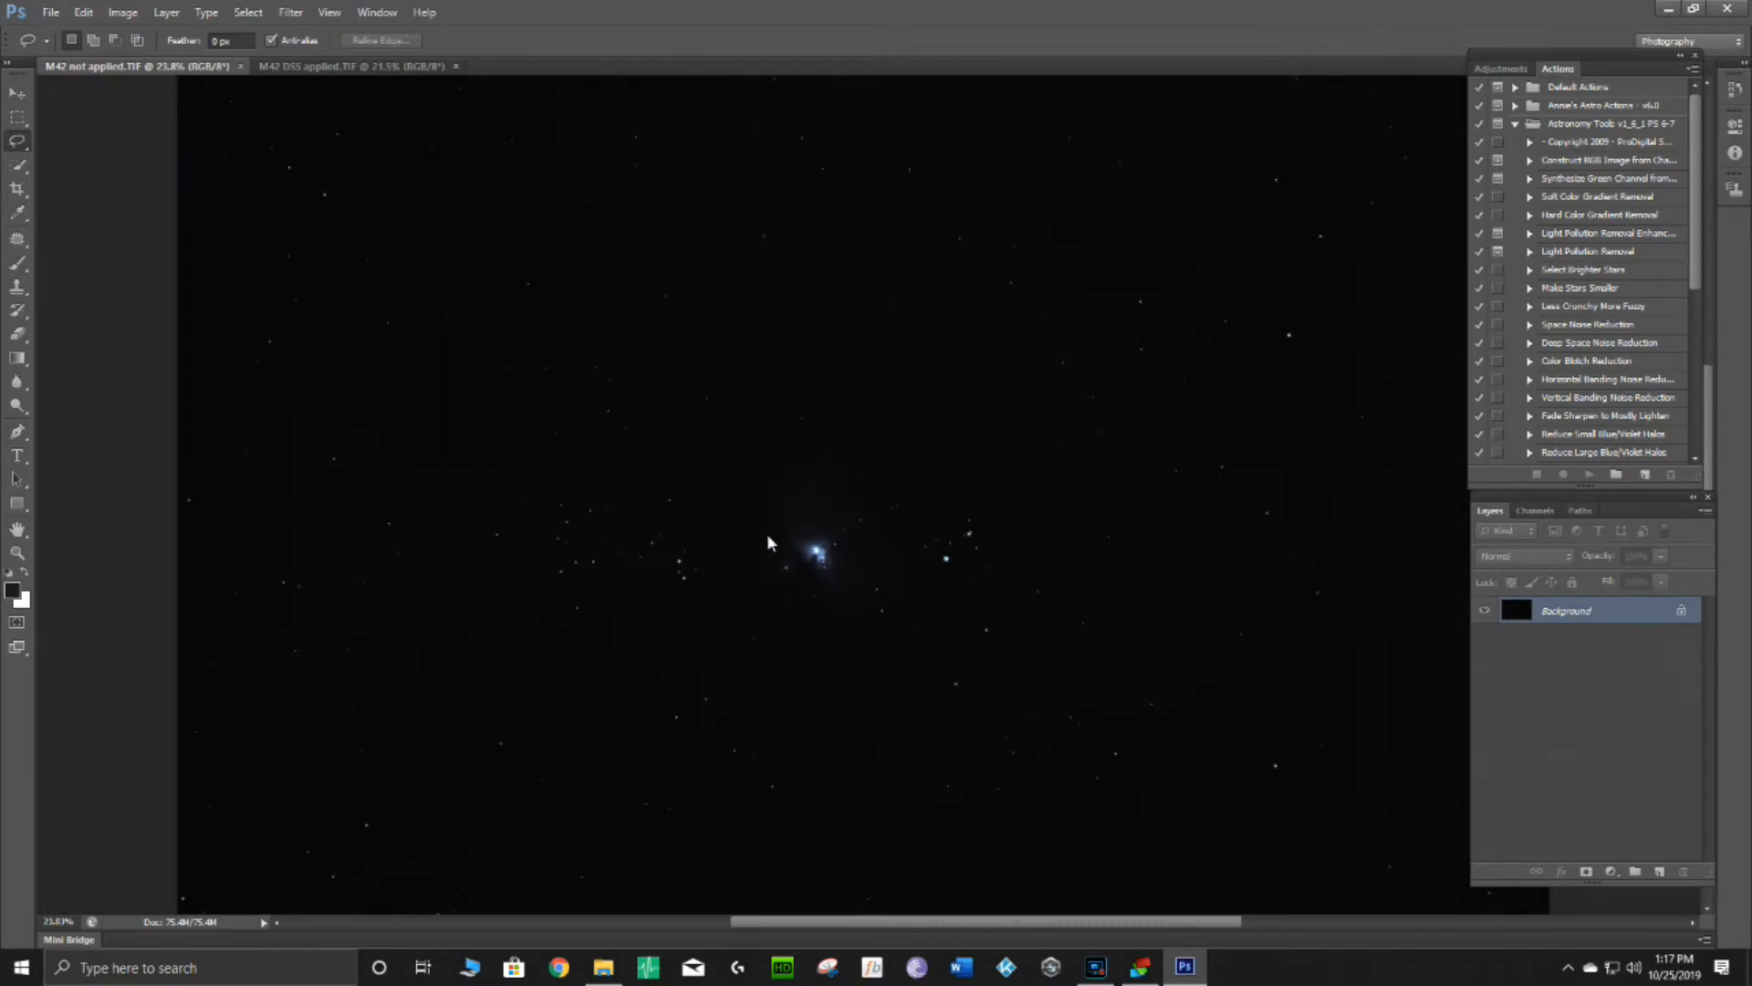
pyautogui.click(208, 67)
pyautogui.click(310, 67)
pyautogui.click(192, 66)
pyautogui.click(310, 66)
pyautogui.click(196, 66)
pyautogui.click(305, 64)
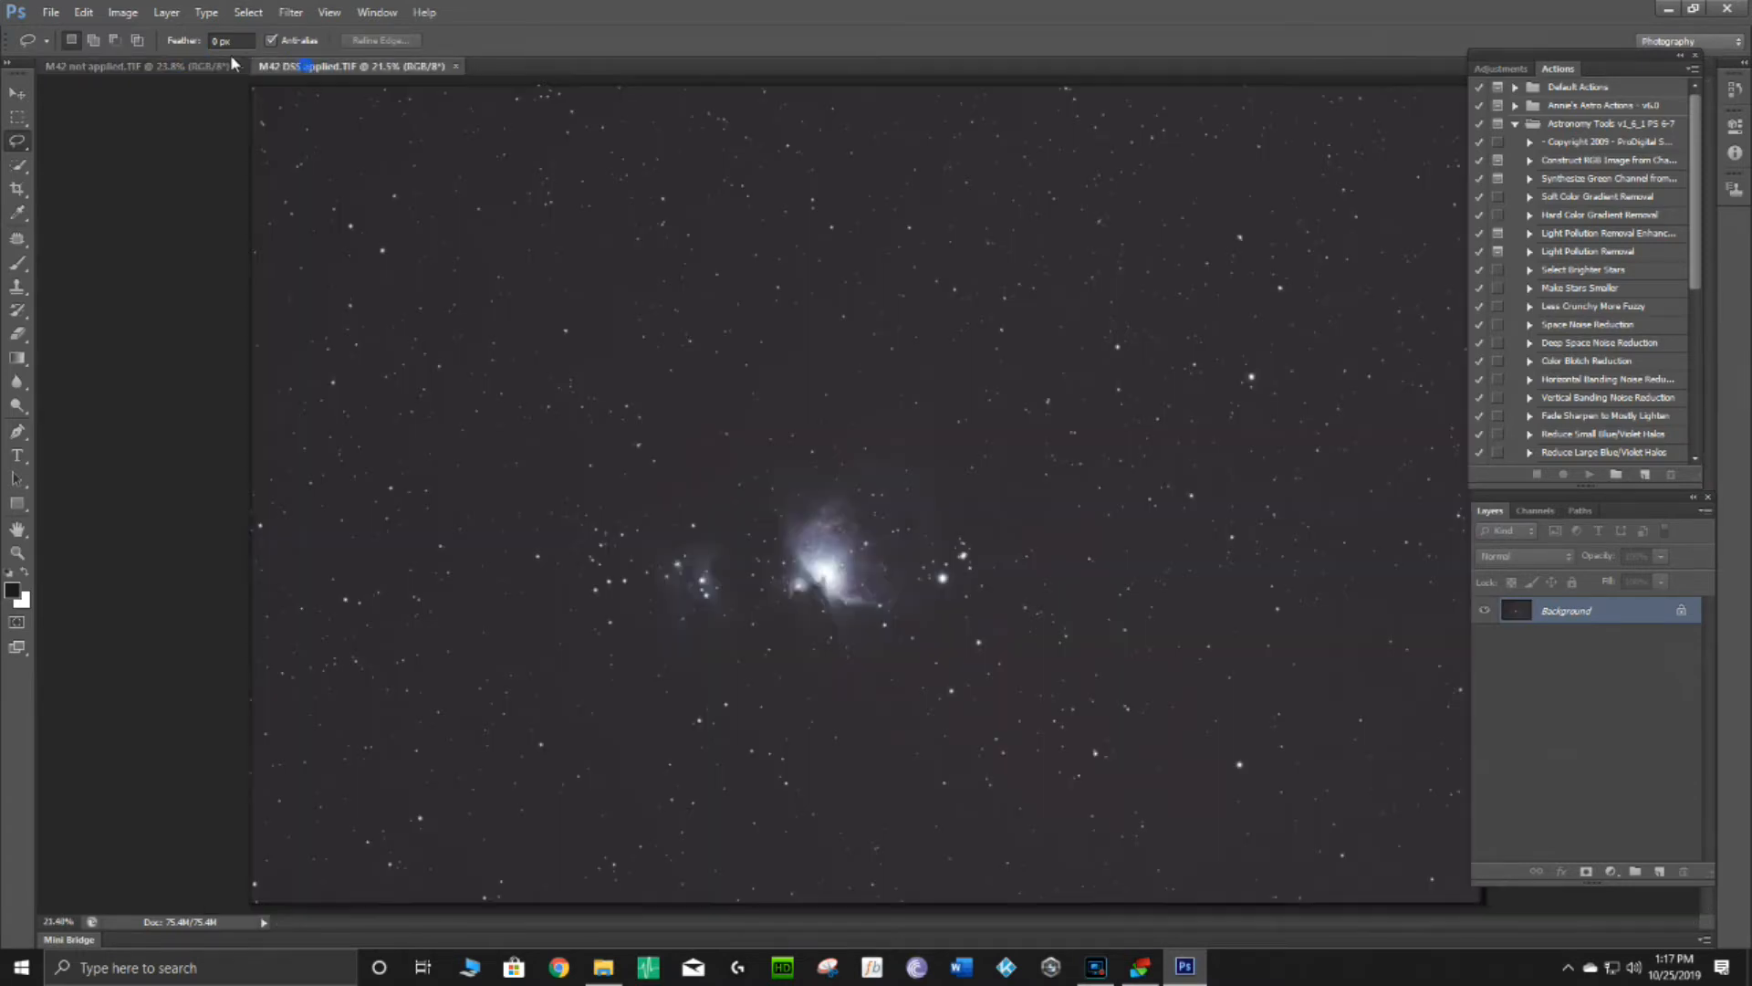
# Stretch the M42 not applied image with a steep Curves adjustment, raising a point to input 59, output 203.
pyautogui.click(195, 62)
pyautogui.click(122, 12)
pyautogui.moveTo(163, 61)
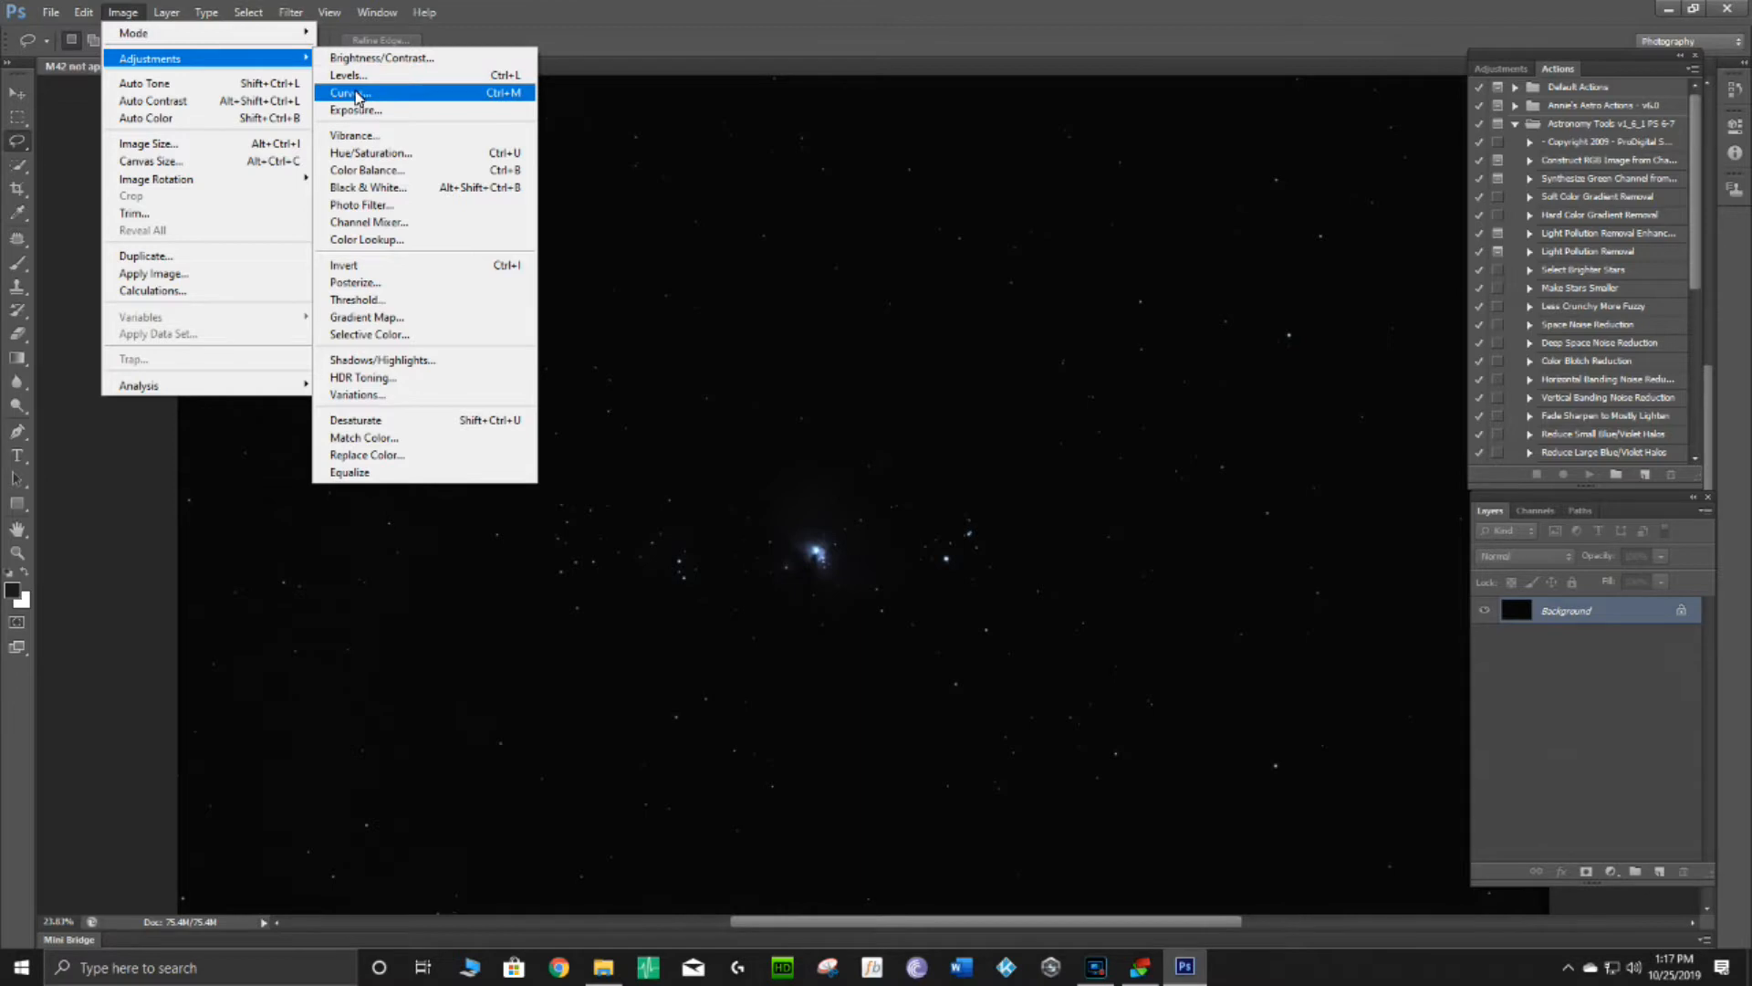
pyautogui.click(351, 92)
pyautogui.moveTo(1306, 326); pyautogui.dragTo(1265, 217)
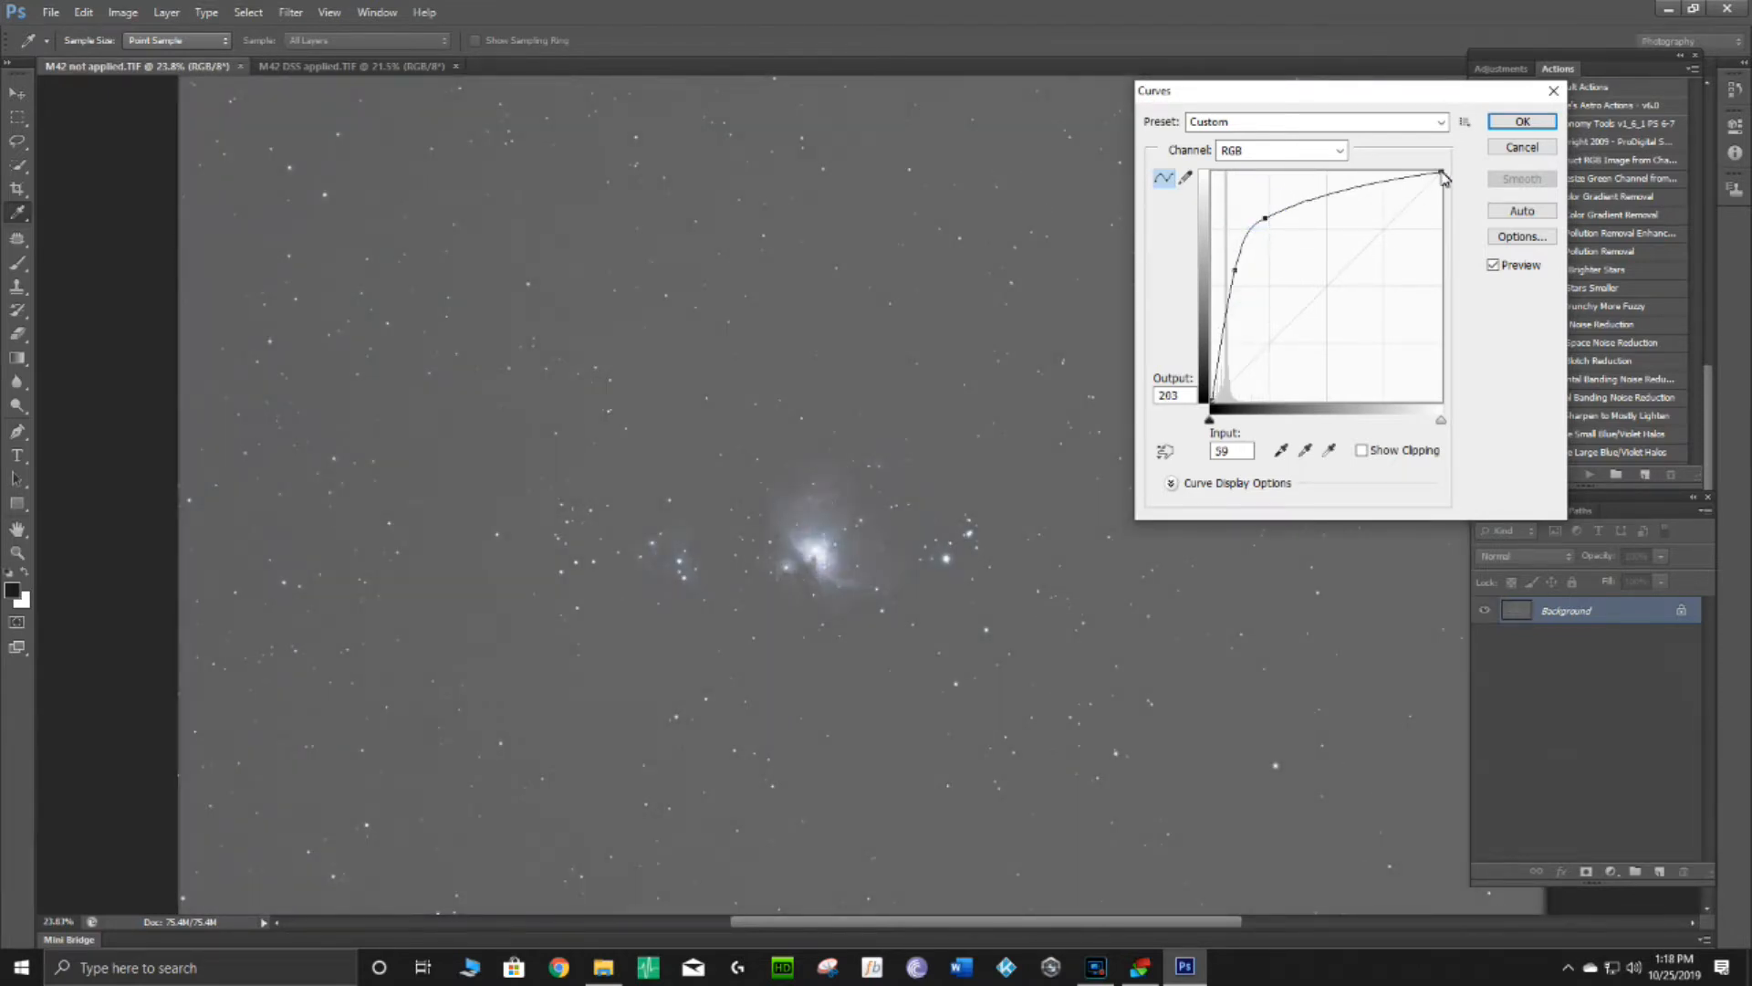
pyautogui.click(1522, 122)
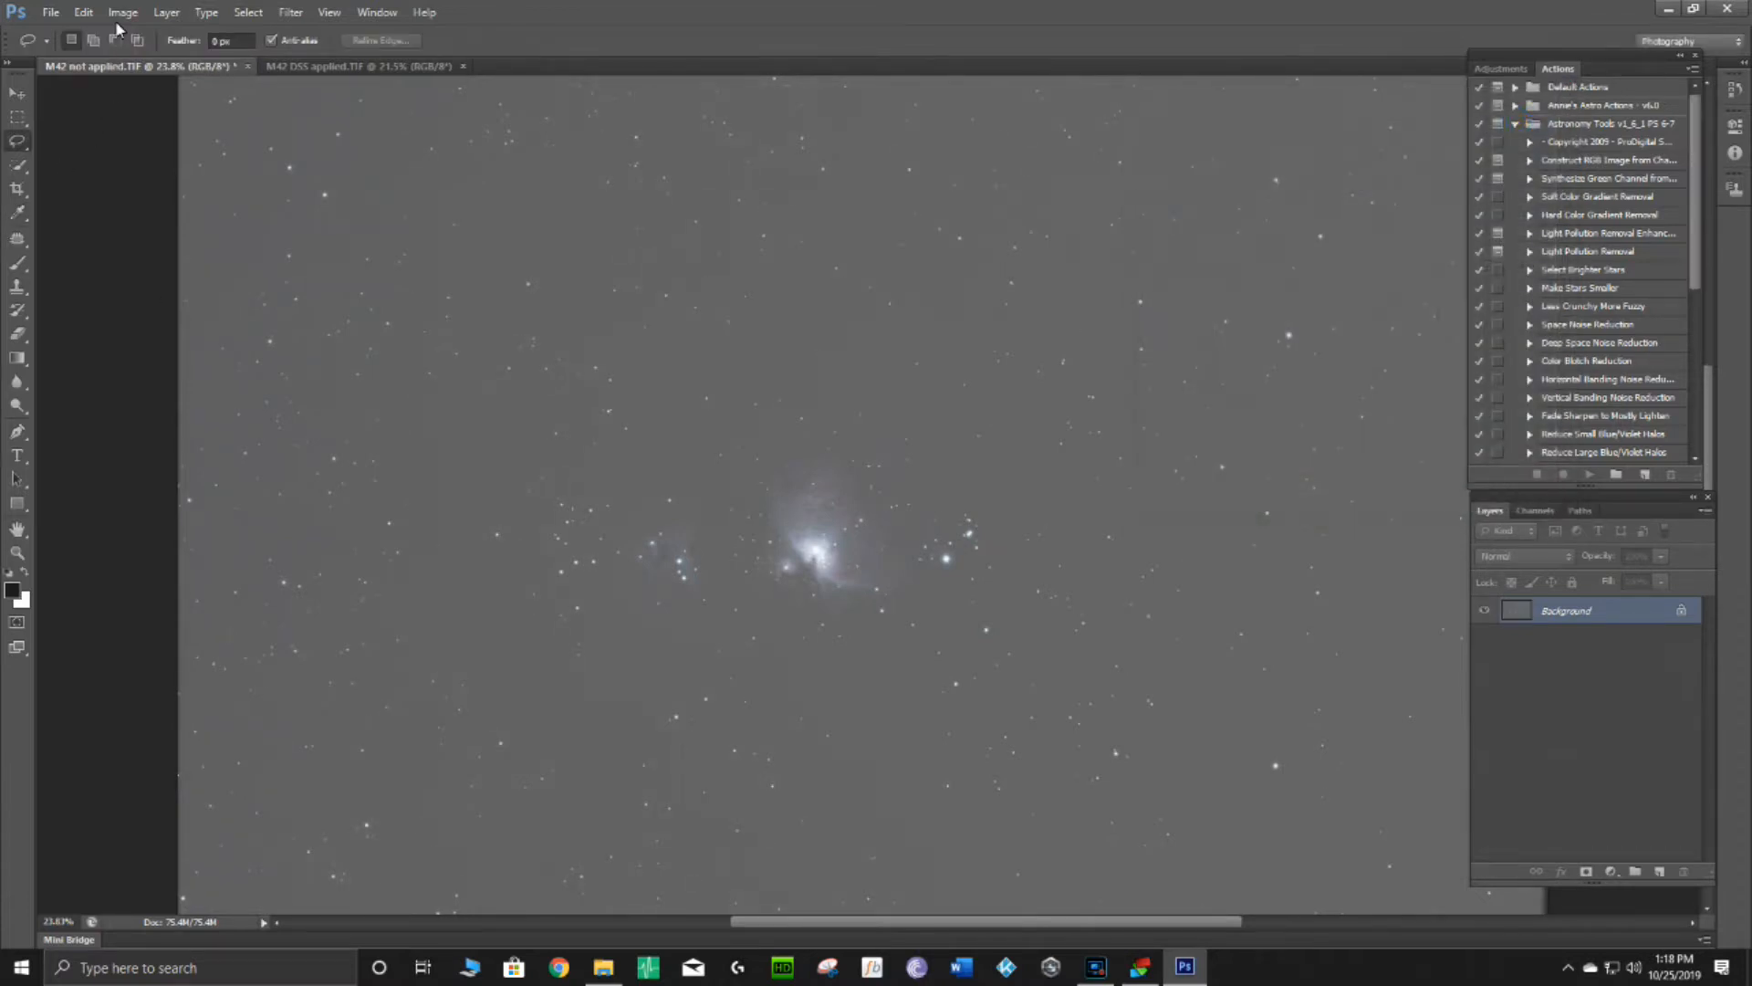
# Darken the sky background of the M42 not applied image with Levels, setting the black input level to 78.
pyautogui.click(122, 11)
pyautogui.moveTo(264, 57)
pyautogui.click(383, 81)
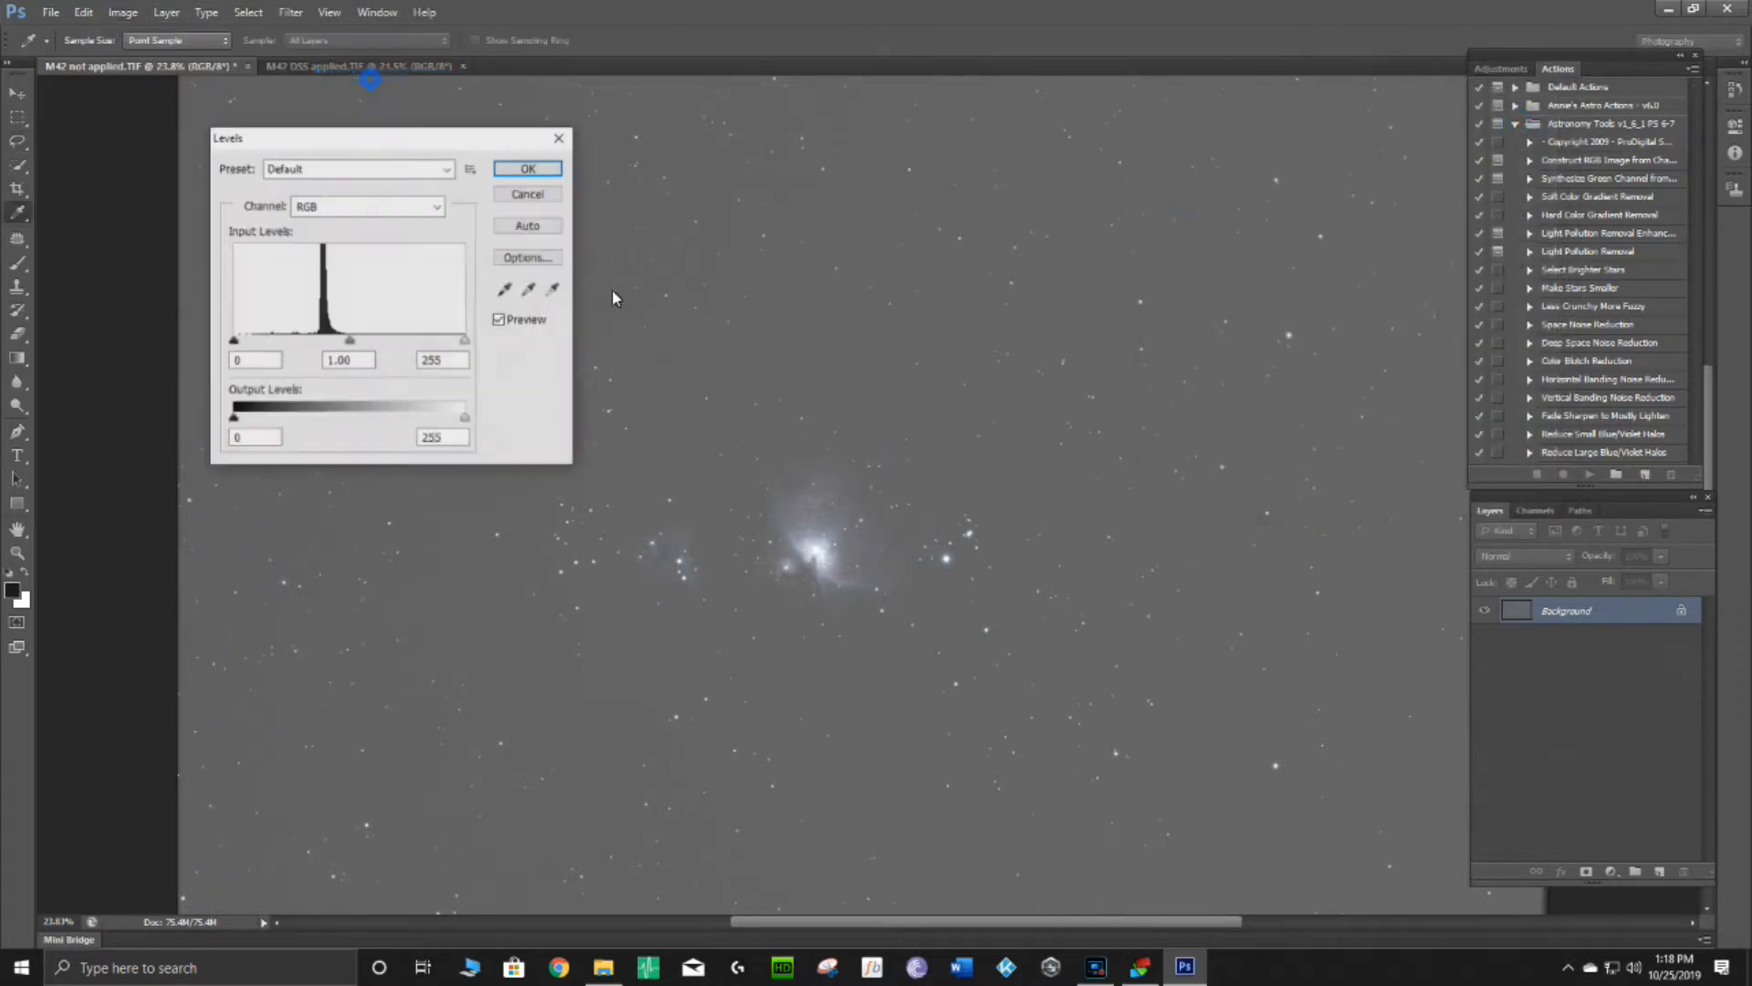
pyautogui.moveTo(233, 340); pyautogui.dragTo(306, 342)
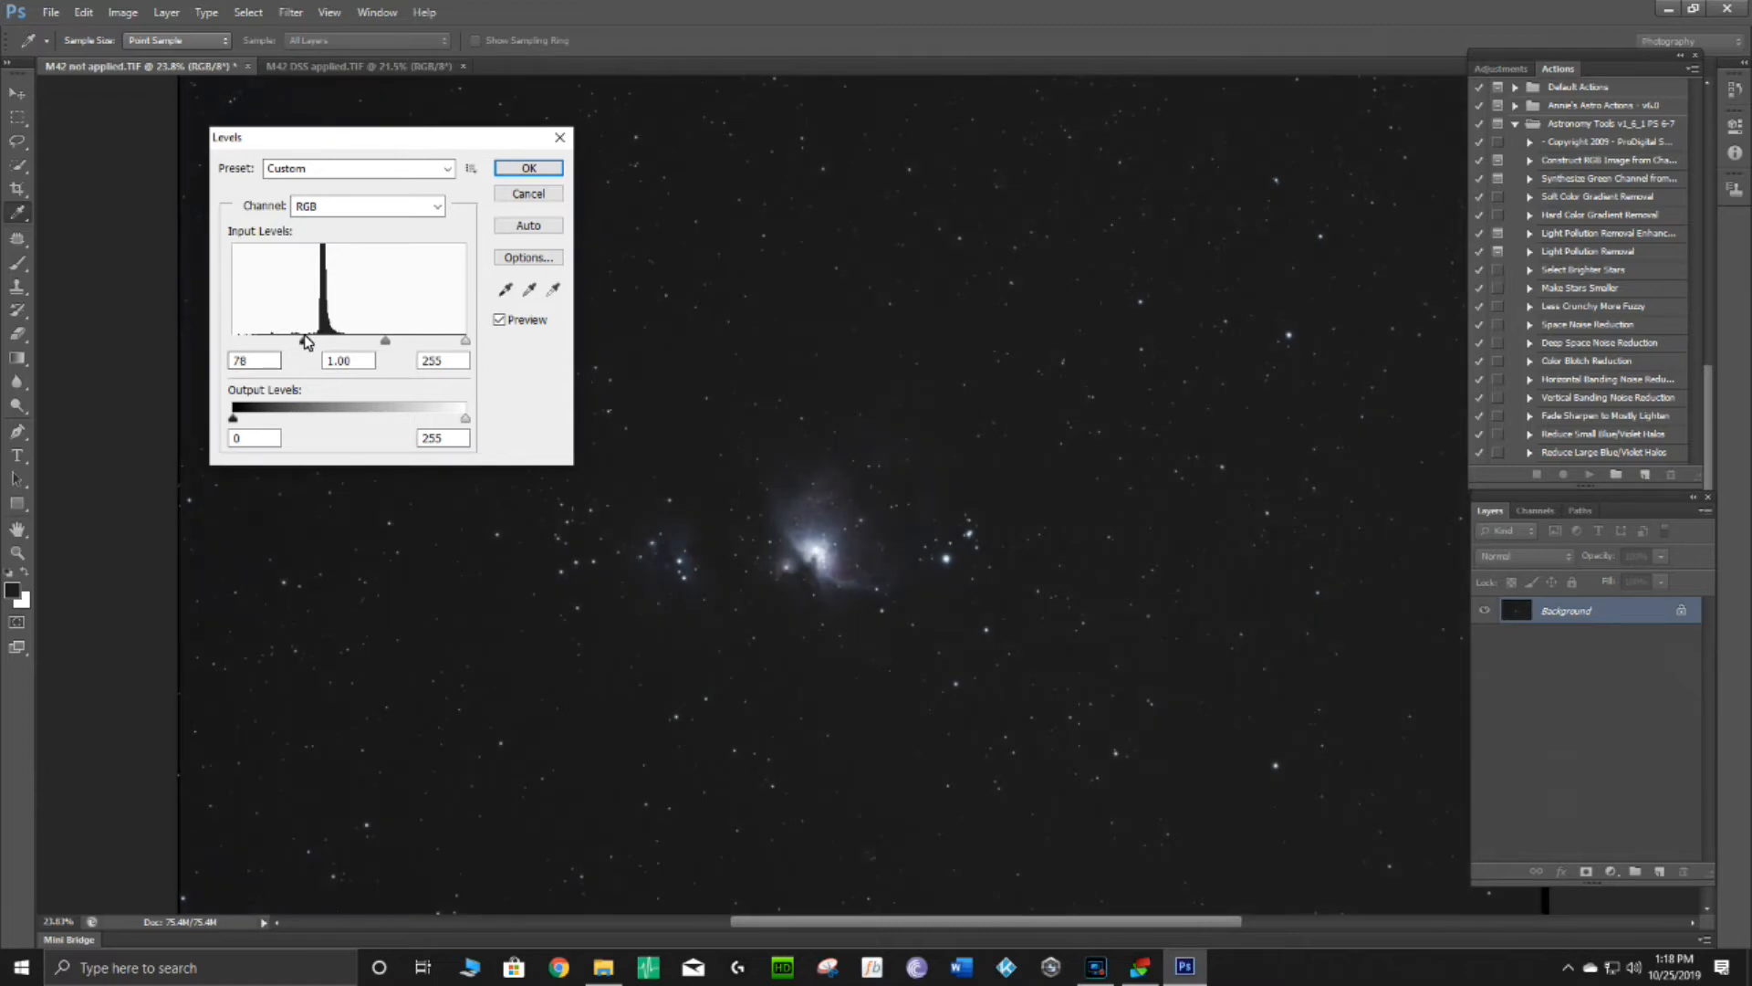
pyautogui.click(551, 175)
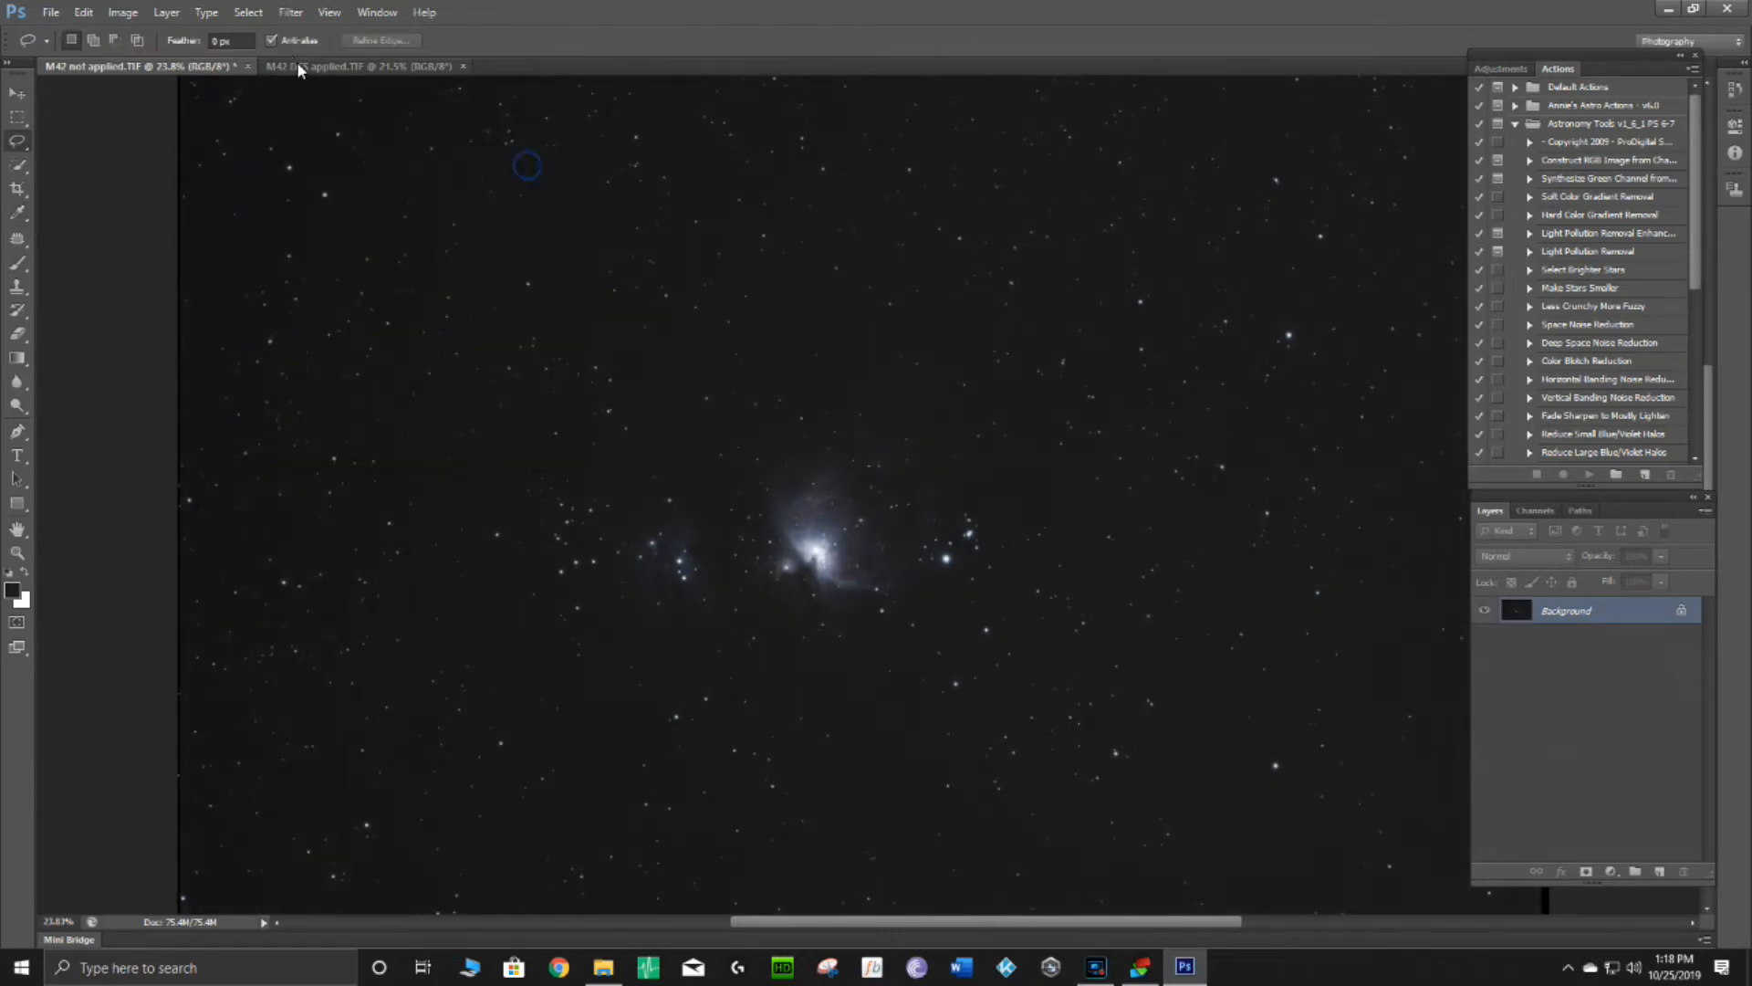
# Compare the stretched M42 not applied image with the M42 DSS applied image.
pyautogui.click(298, 64)
pyautogui.click(213, 68)
pyautogui.click(300, 68)
pyautogui.click(174, 66)
pyautogui.click(314, 63)
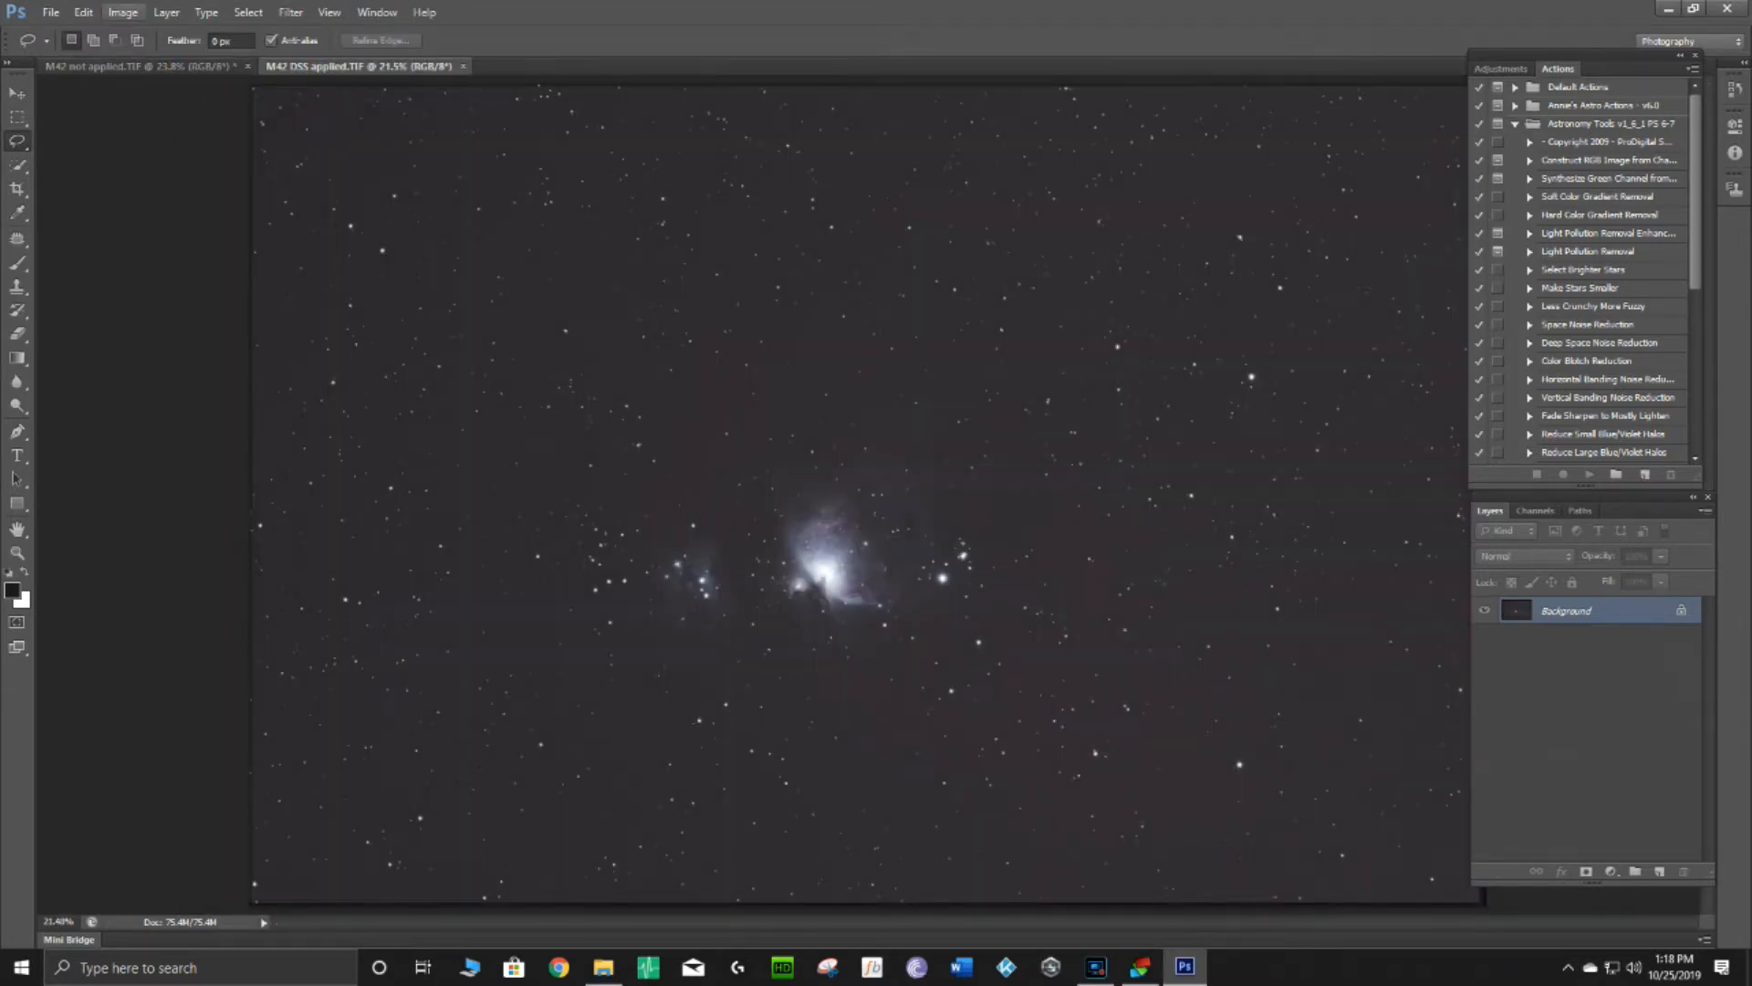
# Inspect the Levels histogram of the M42 DSS applied image without changing its levels.
pyautogui.click(127, 14)
pyautogui.moveTo(164, 59)
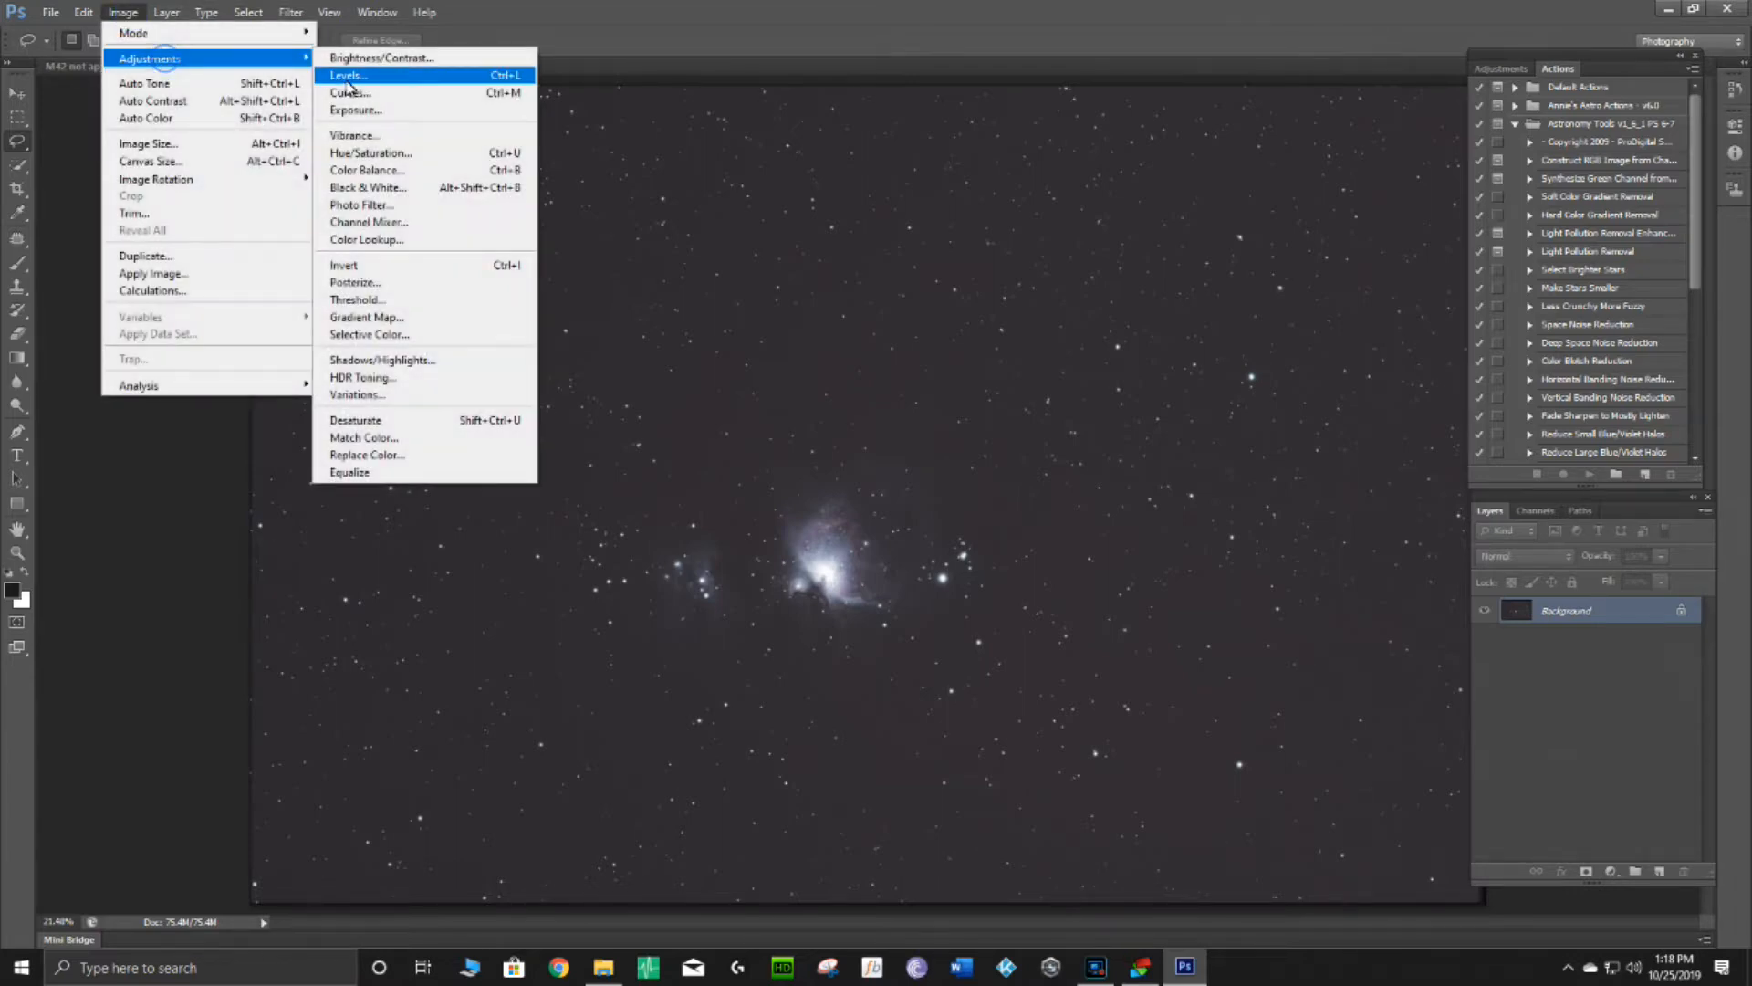
pyautogui.click(362, 78)
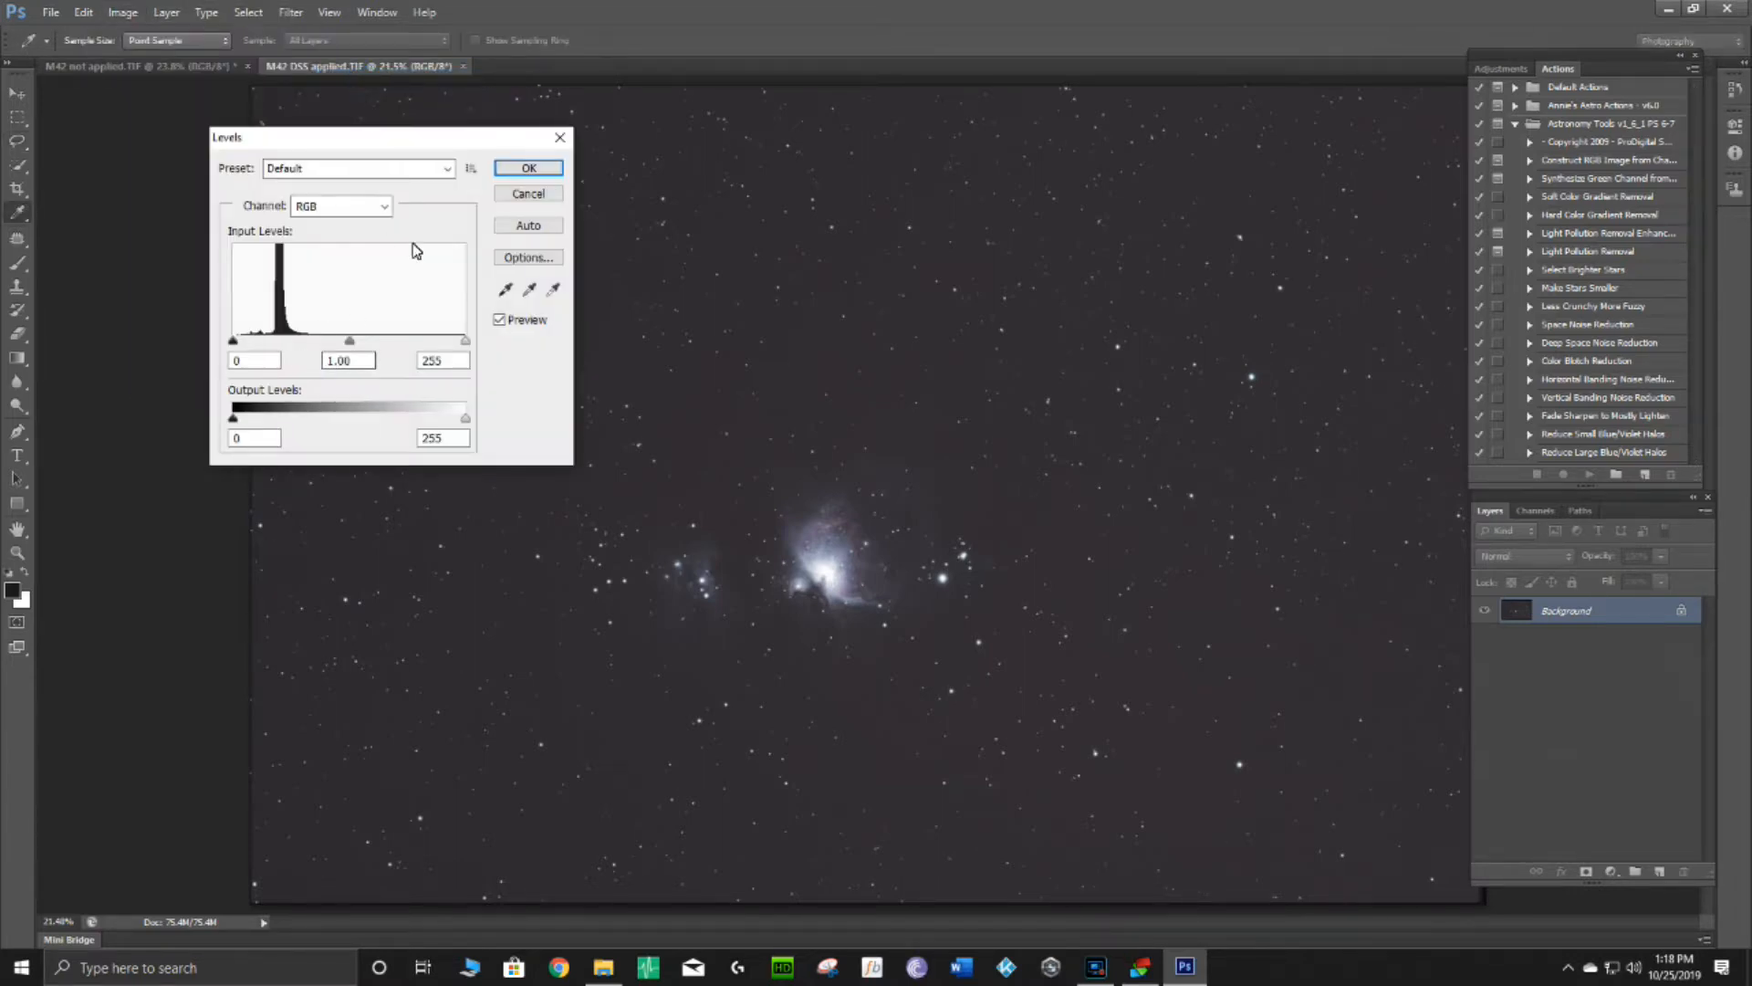
pyautogui.click(529, 194)
pyautogui.press('l')
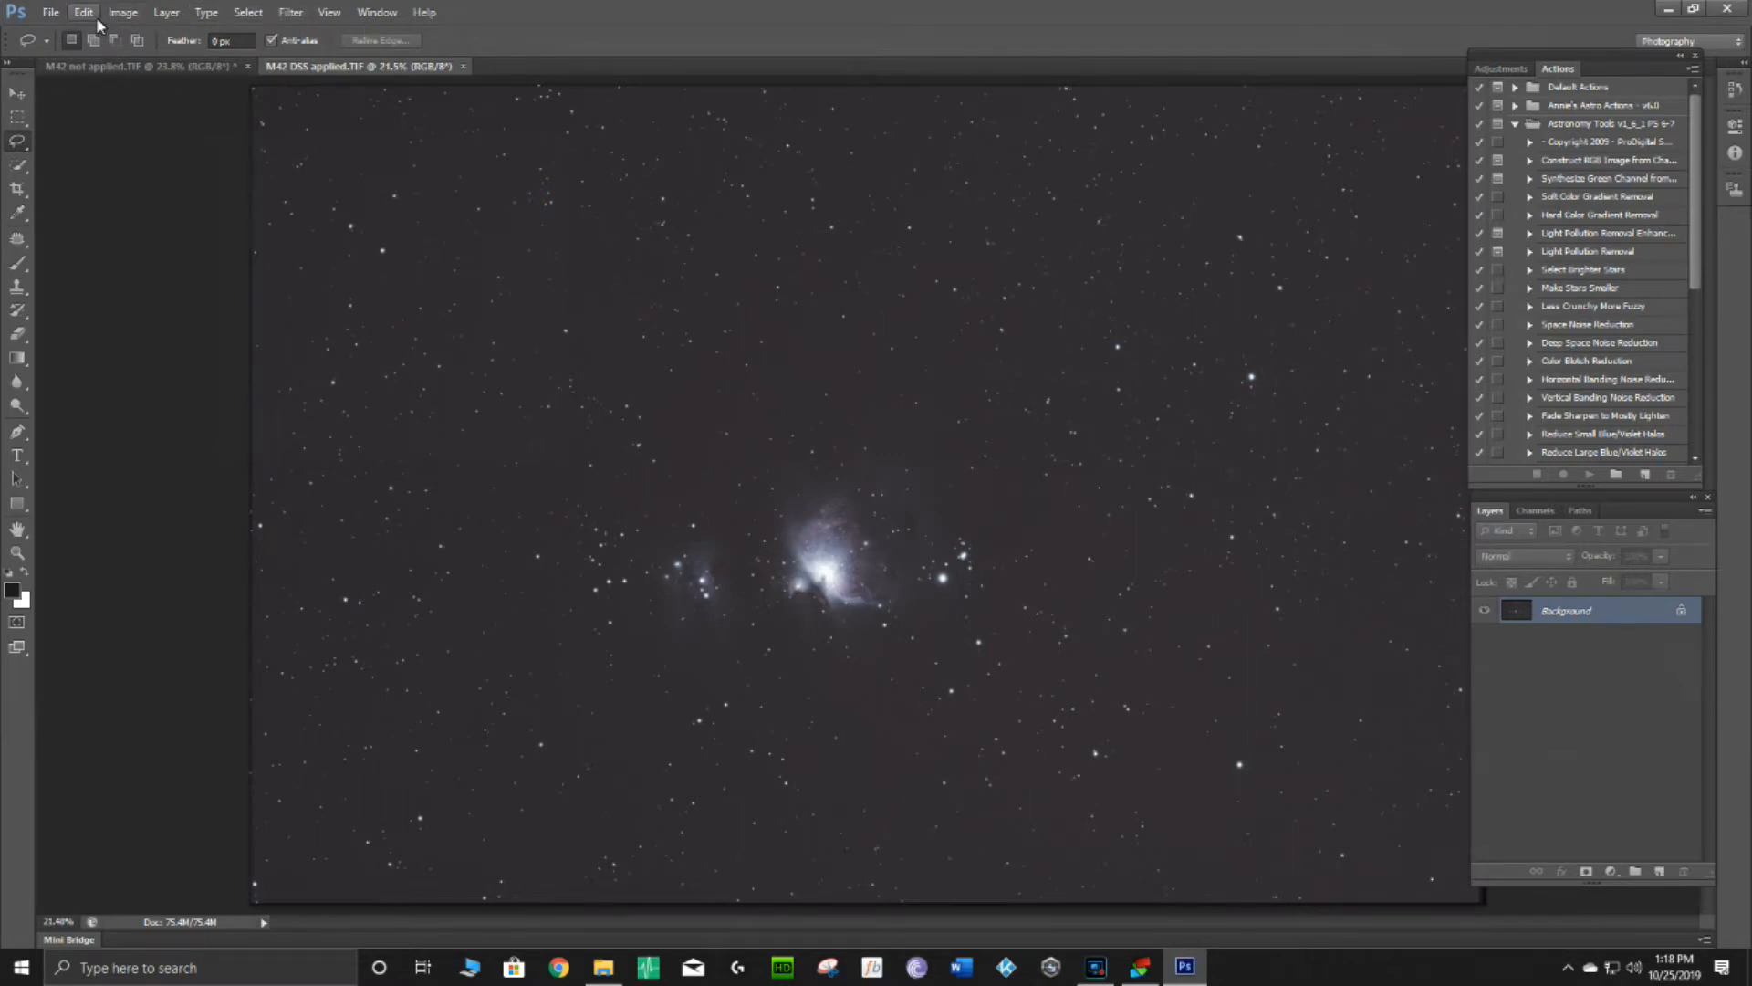
# Start a second Curves stretch on the M42 not applied image, lifting the midtones and anchoring the shadows at input 28, output 24.
pyautogui.click(169, 64)
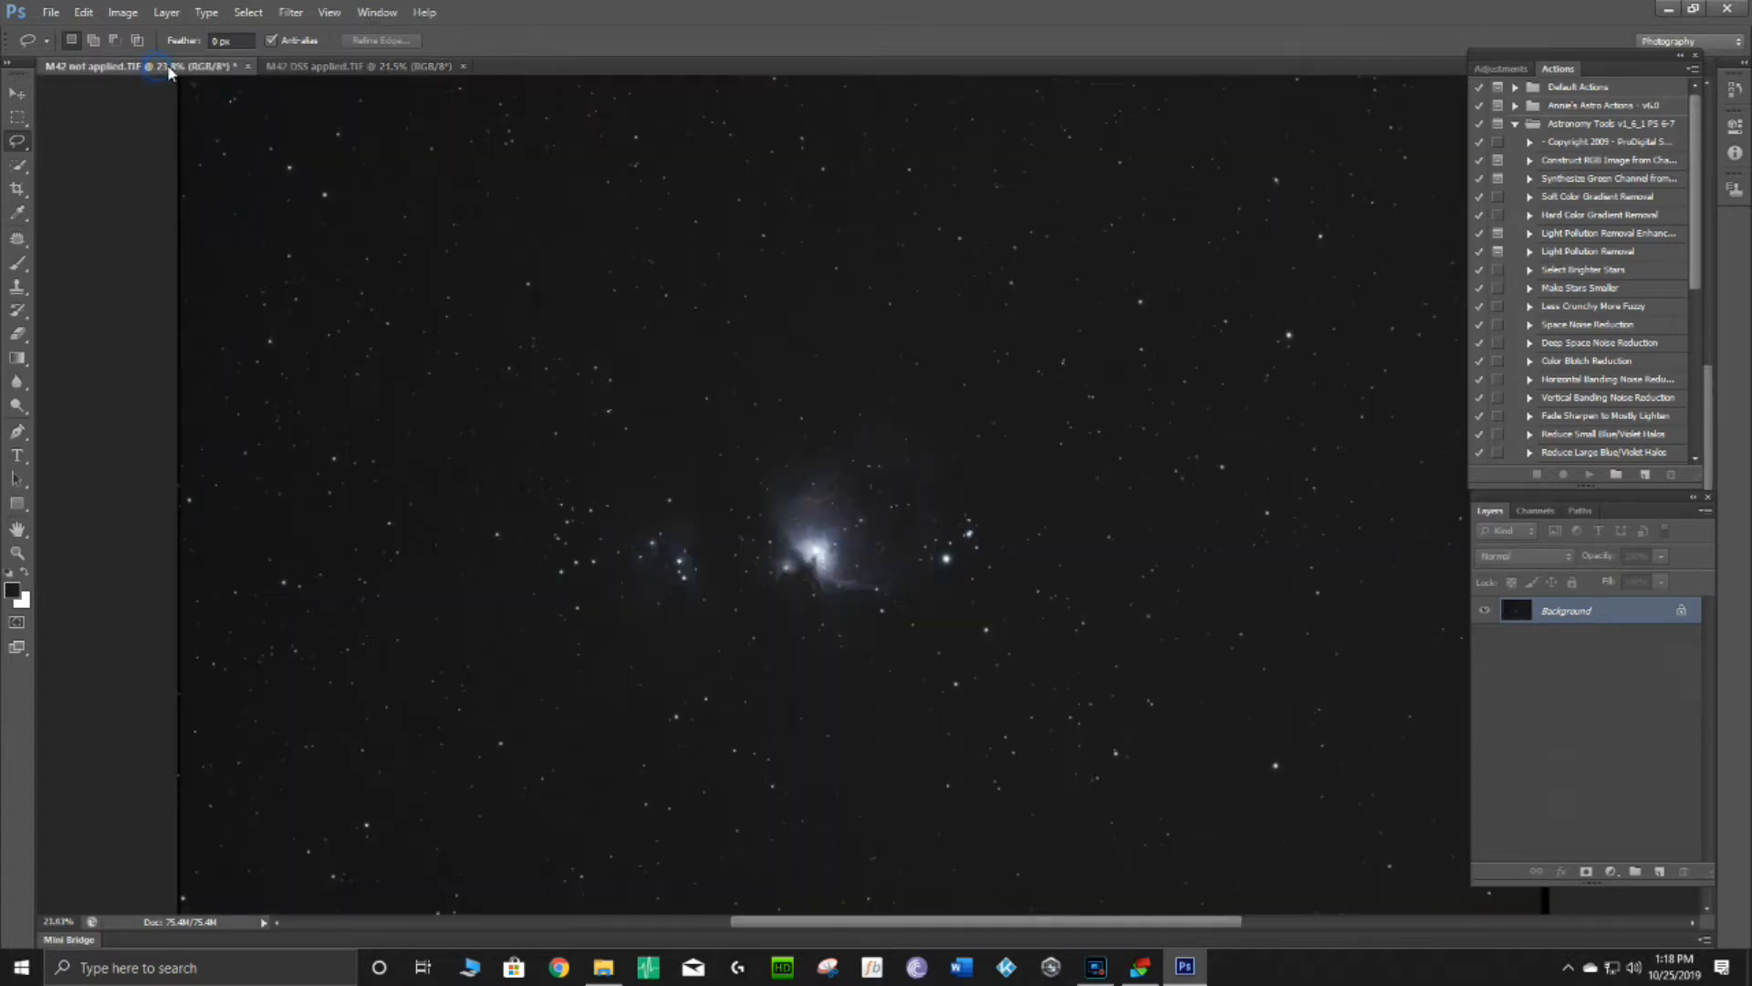
pyautogui.click(123, 13)
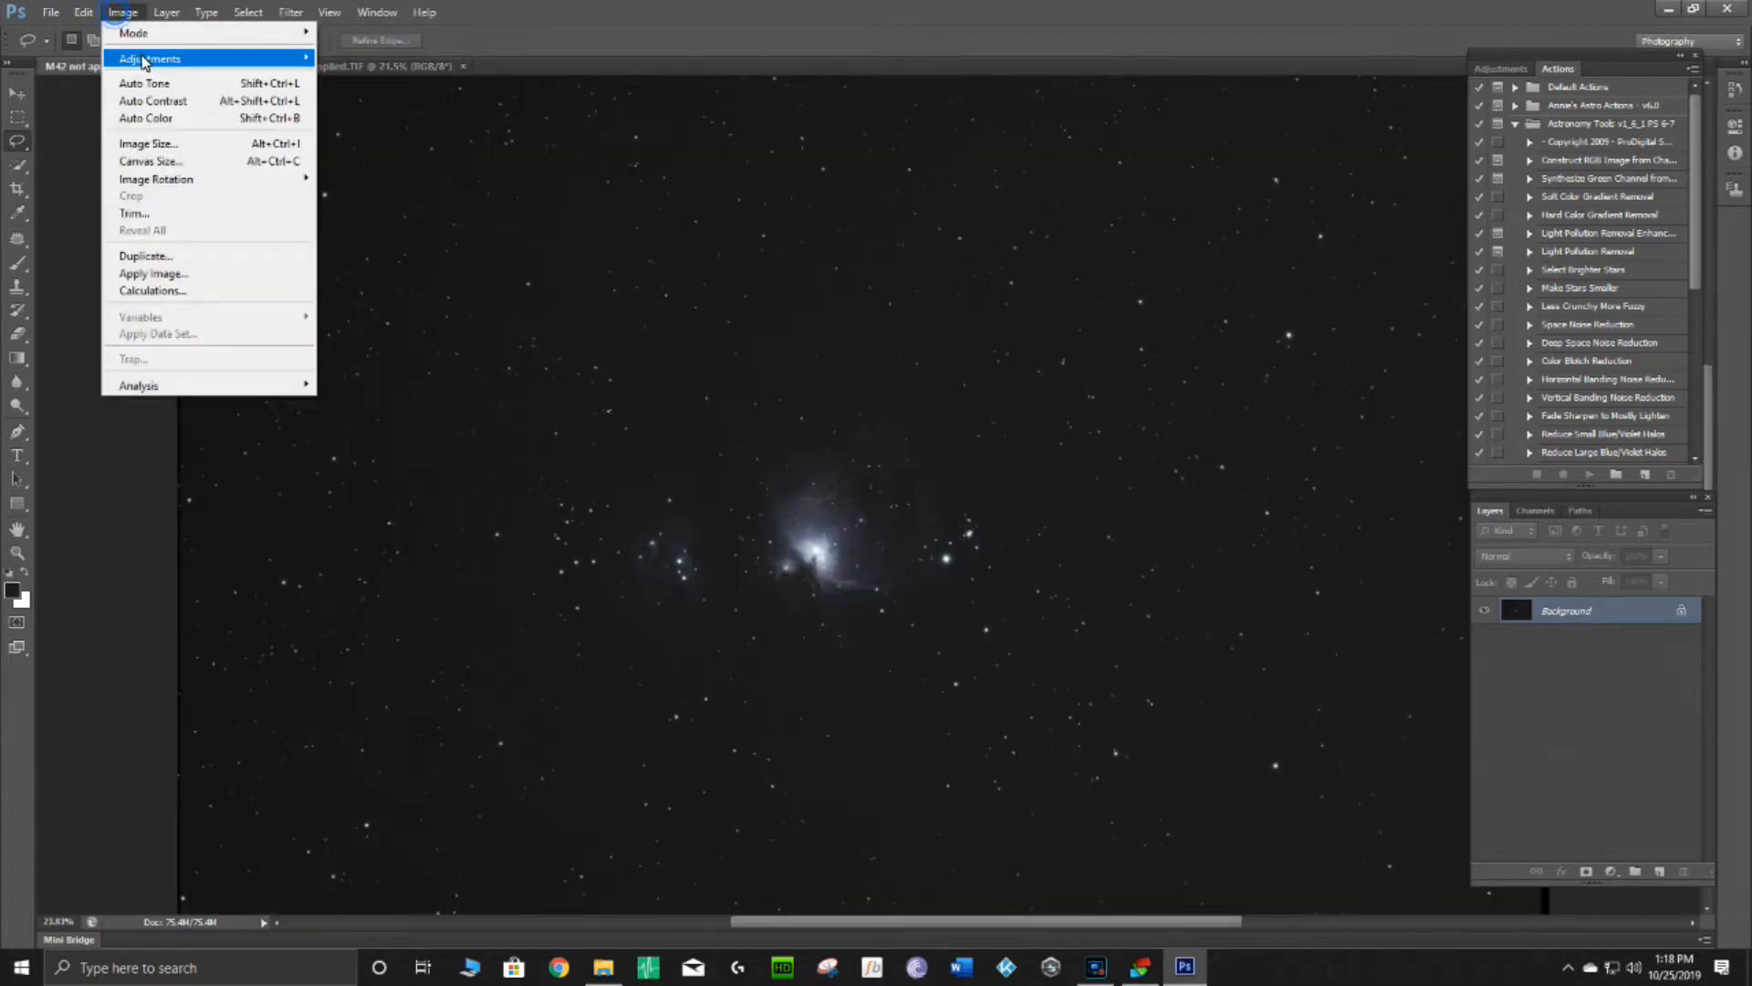
pyautogui.moveTo(141, 58)
pyautogui.click(370, 95)
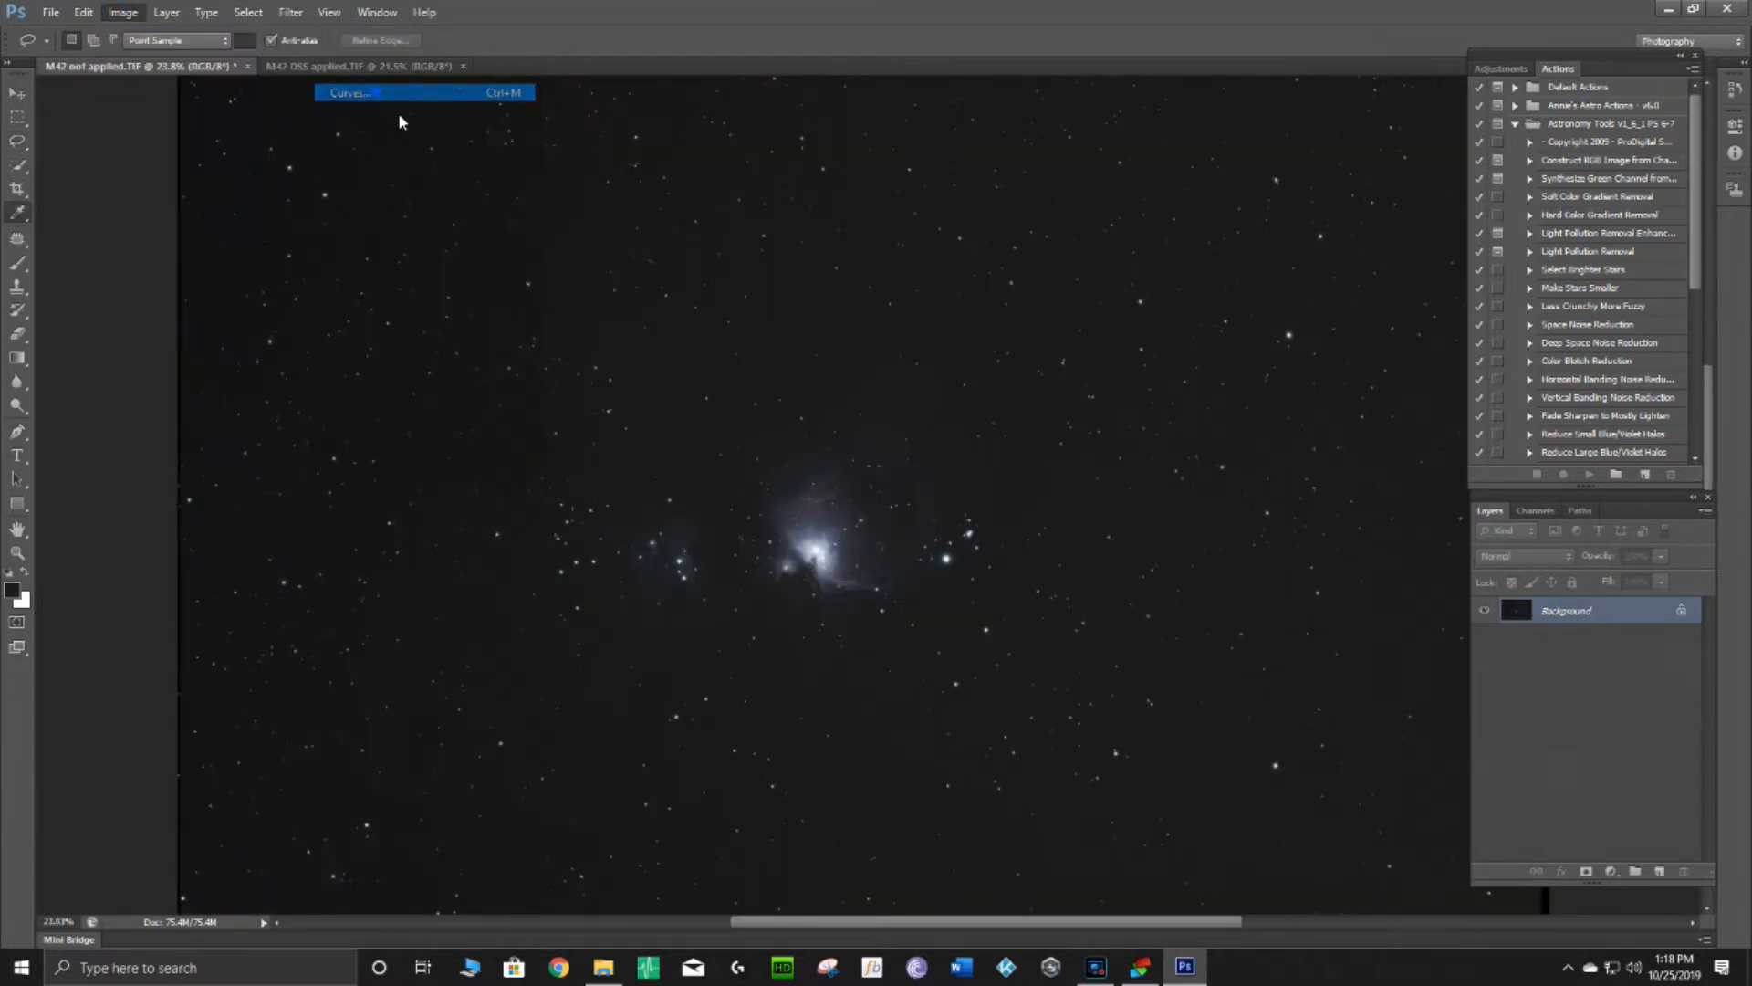
pyautogui.moveTo(1297, 334); pyautogui.dragTo(1292, 273)
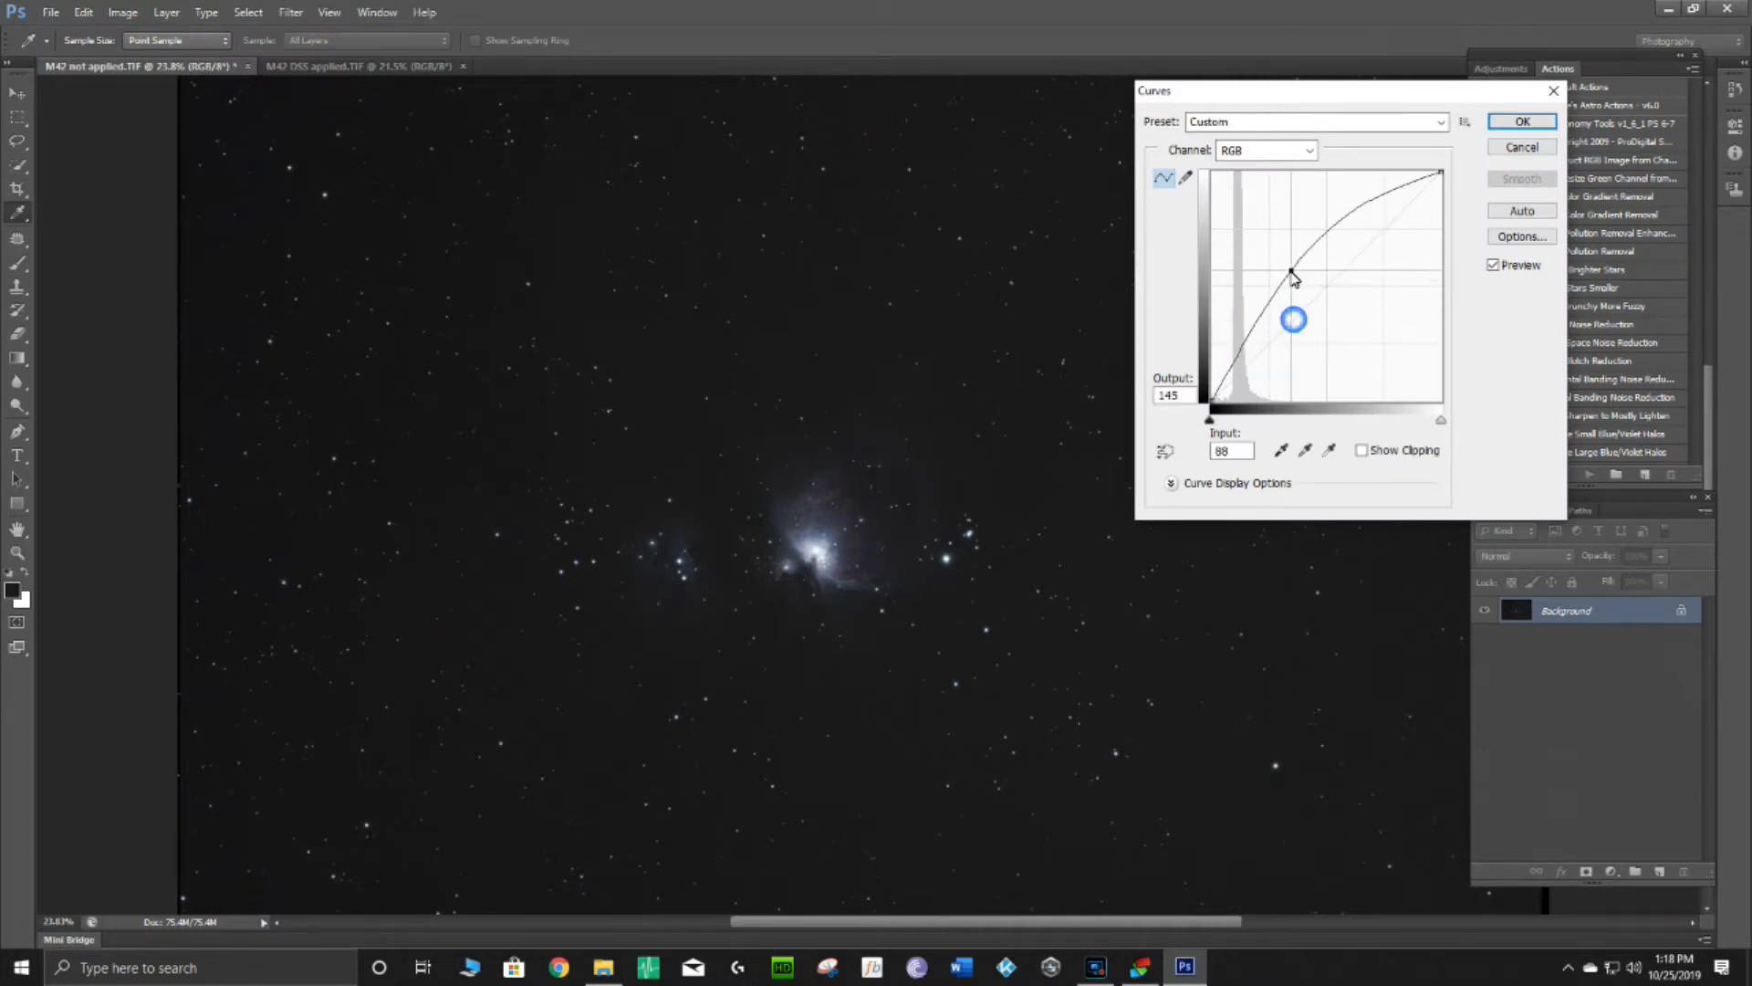
pyautogui.moveTo(1243, 358); pyautogui.dragTo(1238, 379)
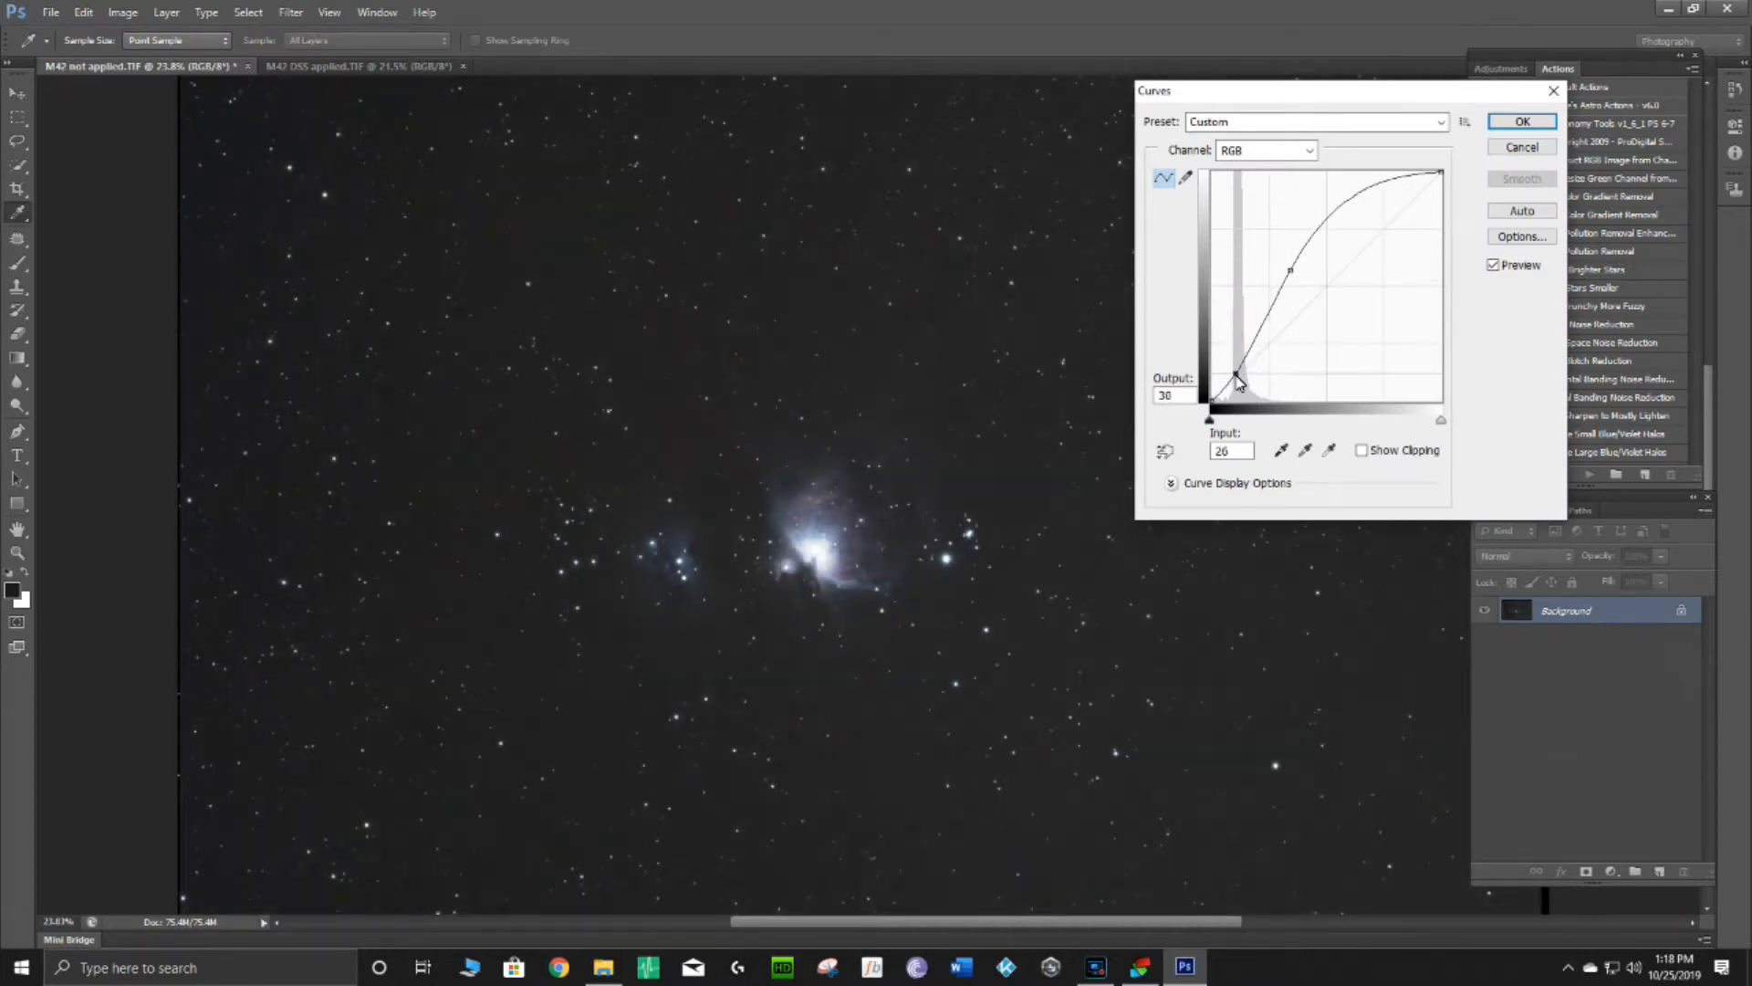
pyautogui.moveTo(1291, 270); pyautogui.dragTo(1290, 278)
pyautogui.moveTo(1235, 373); pyautogui.dragTo(1237, 384)
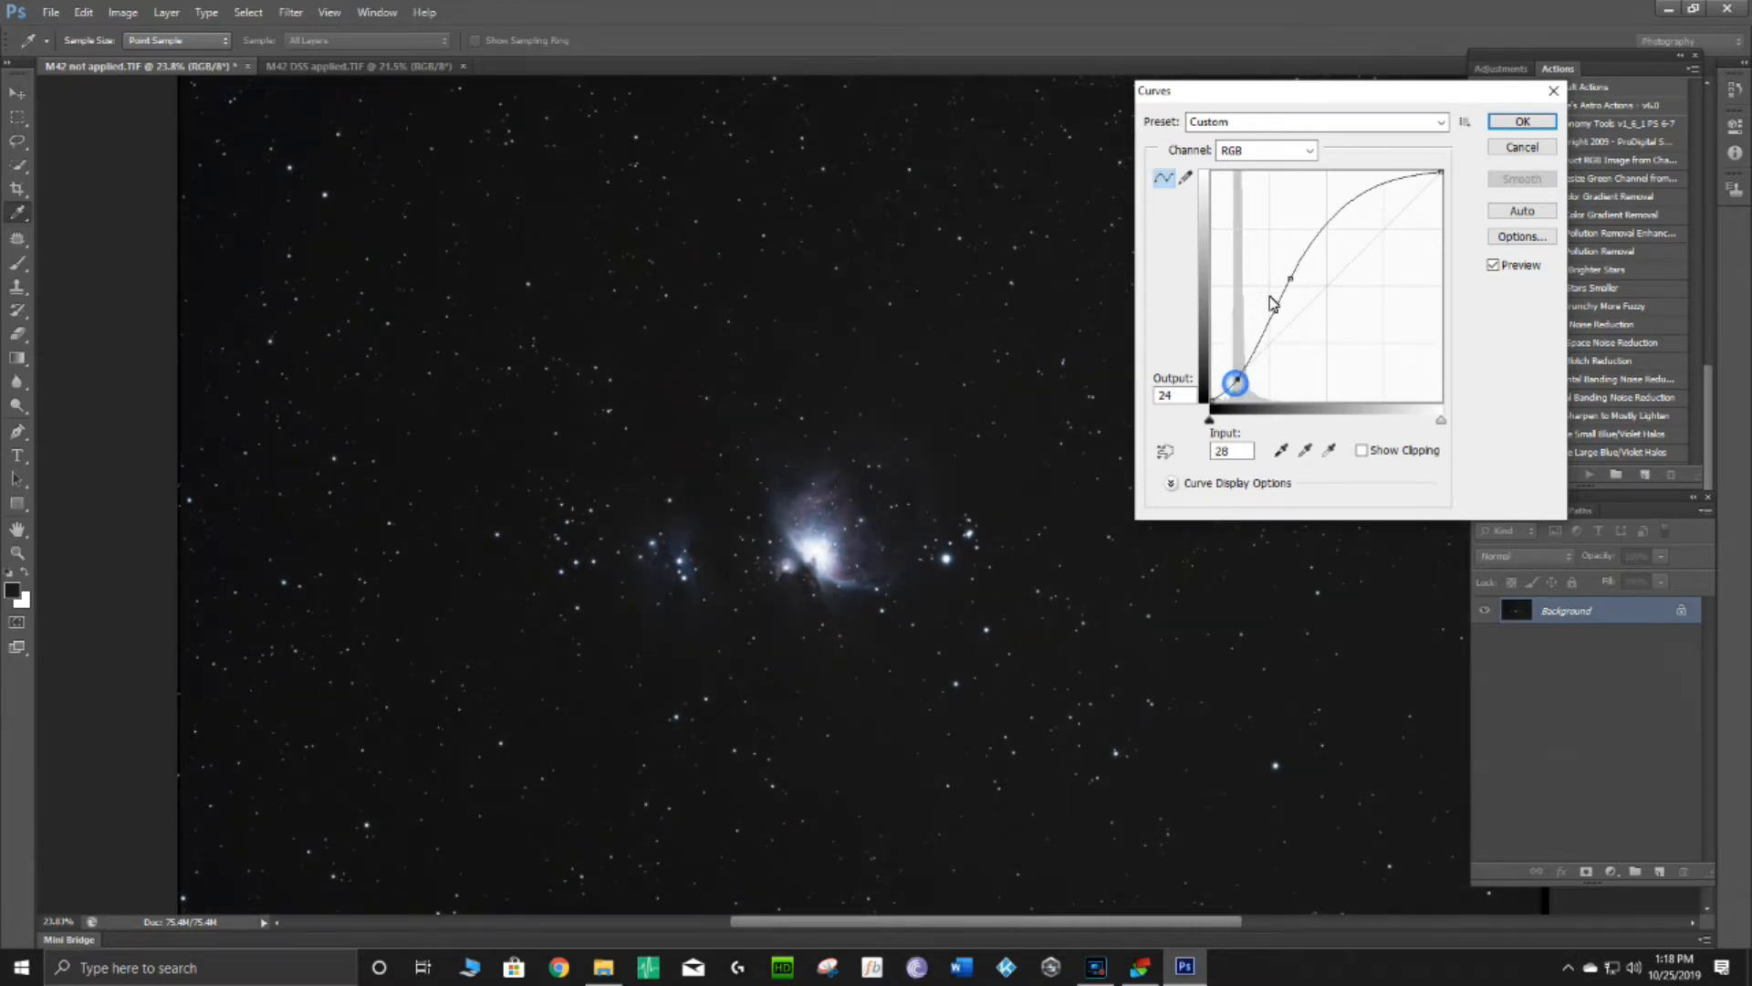
# Refine the curve to midtone input 96, output 127 and shadow input 27, output 24, check its preview, and apply it.
pyautogui.moveTo(1290, 278); pyautogui.dragTo(1290, 283)
pyautogui.click(1237, 380)
pyautogui.click(1493, 266)
pyautogui.click(1493, 266)
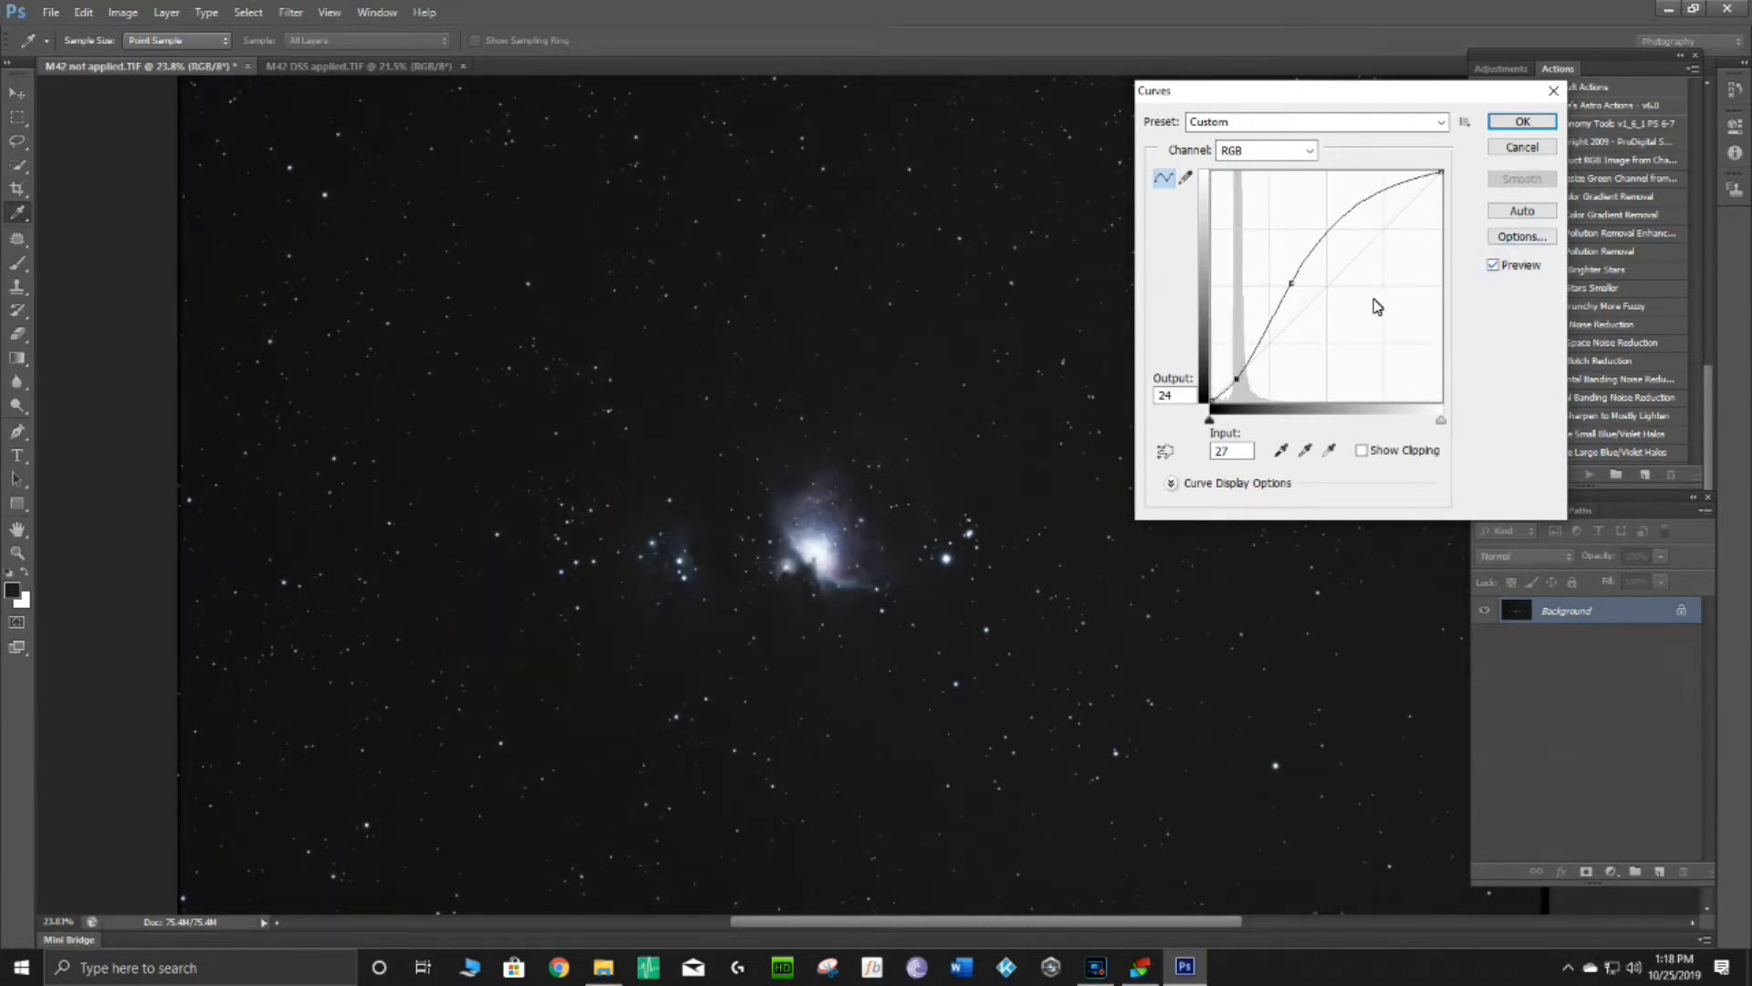
pyautogui.moveTo(1290, 283); pyautogui.dragTo(1298, 286)
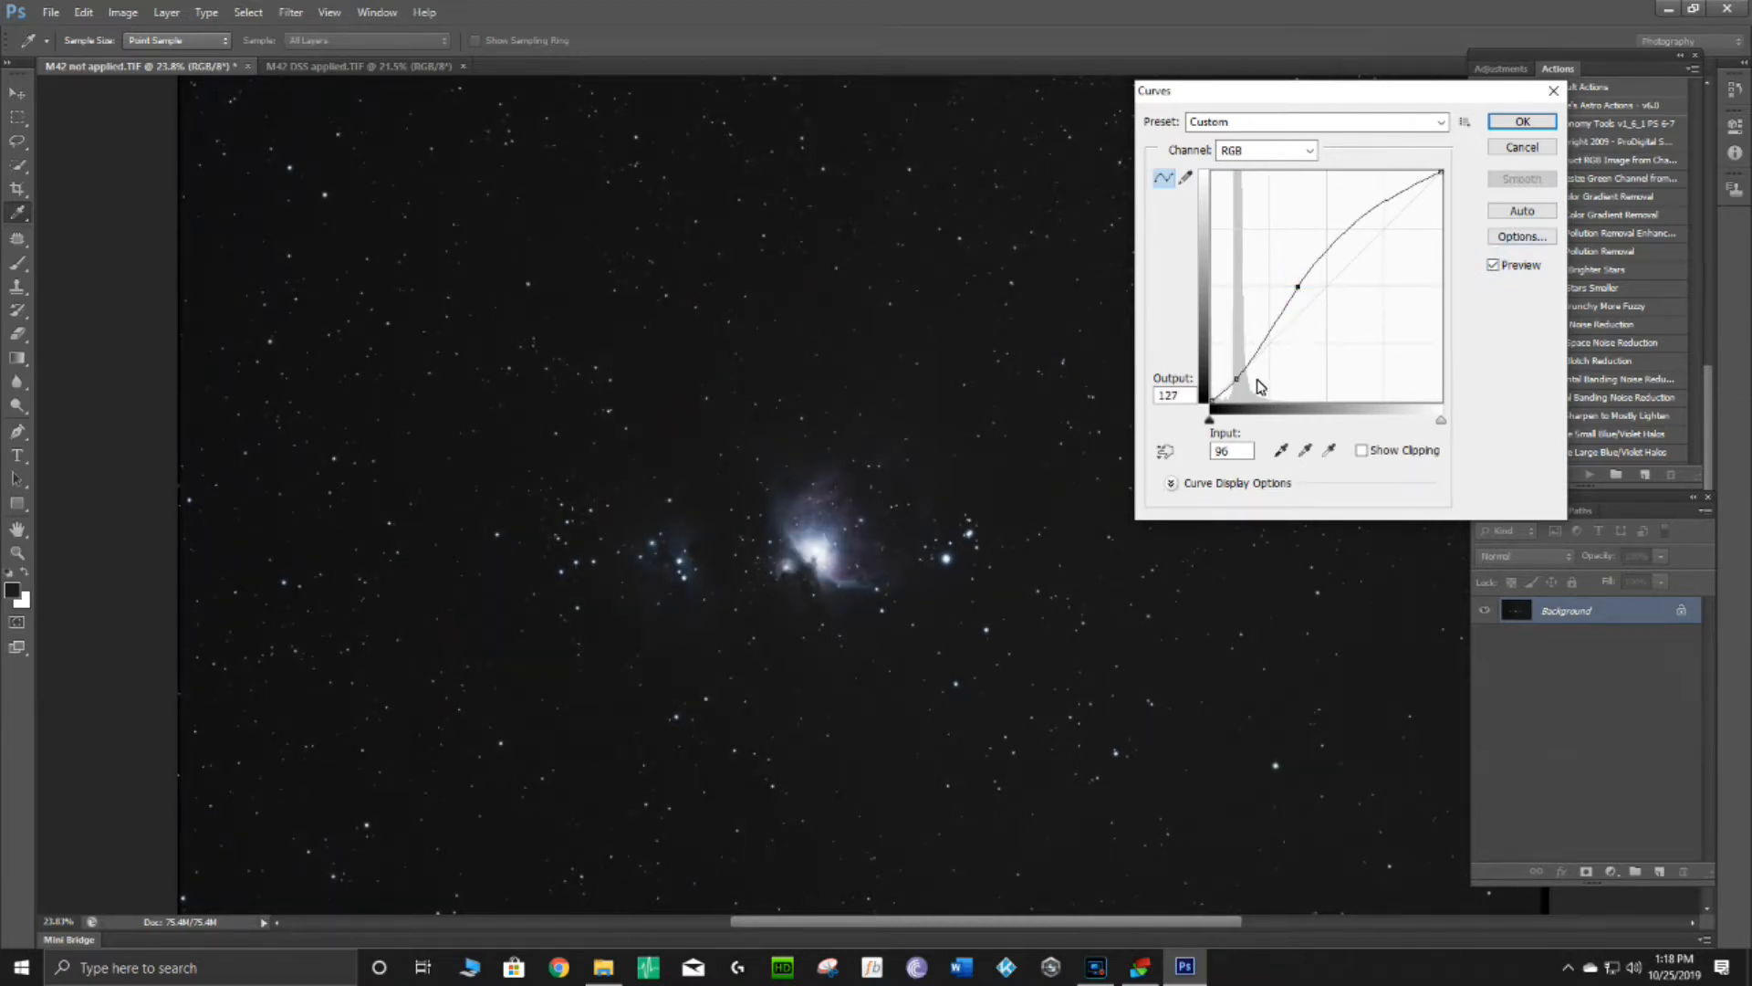
pyautogui.click(1505, 121)
# Compare the nebula's color, core and sky background between the M42 DSS applied image and the curve-adjusted M42 not applied image.
pyautogui.click(313, 68)
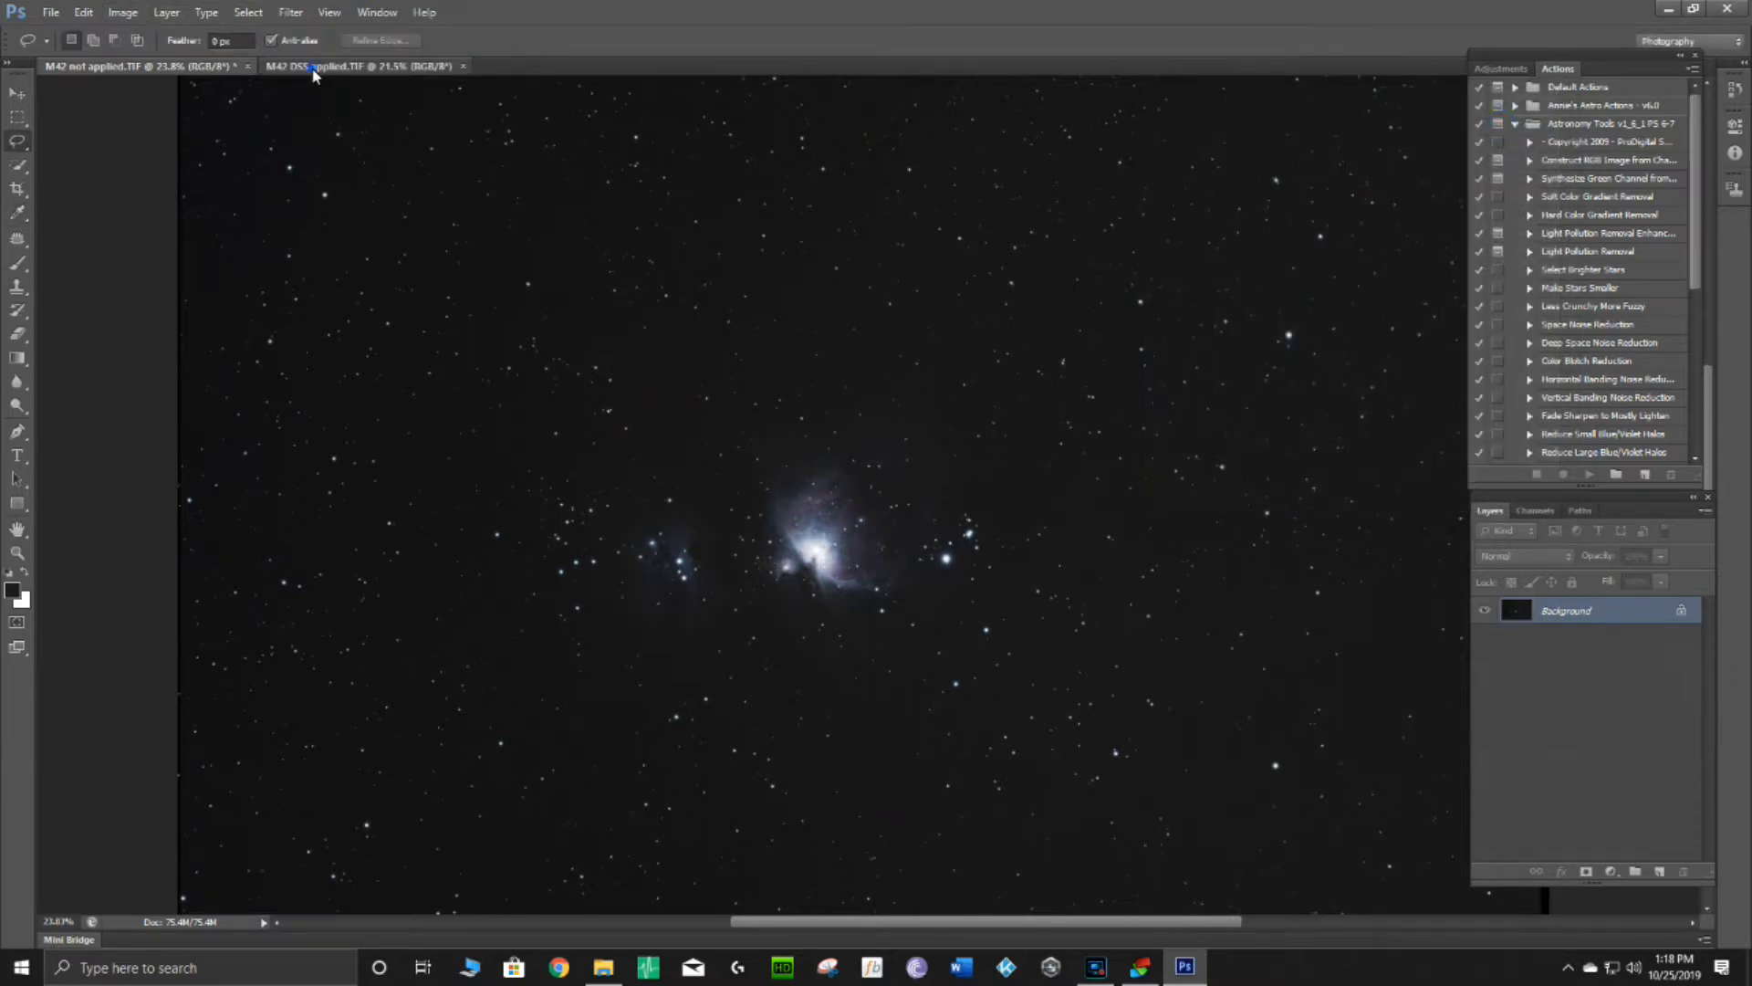
pyautogui.click(211, 66)
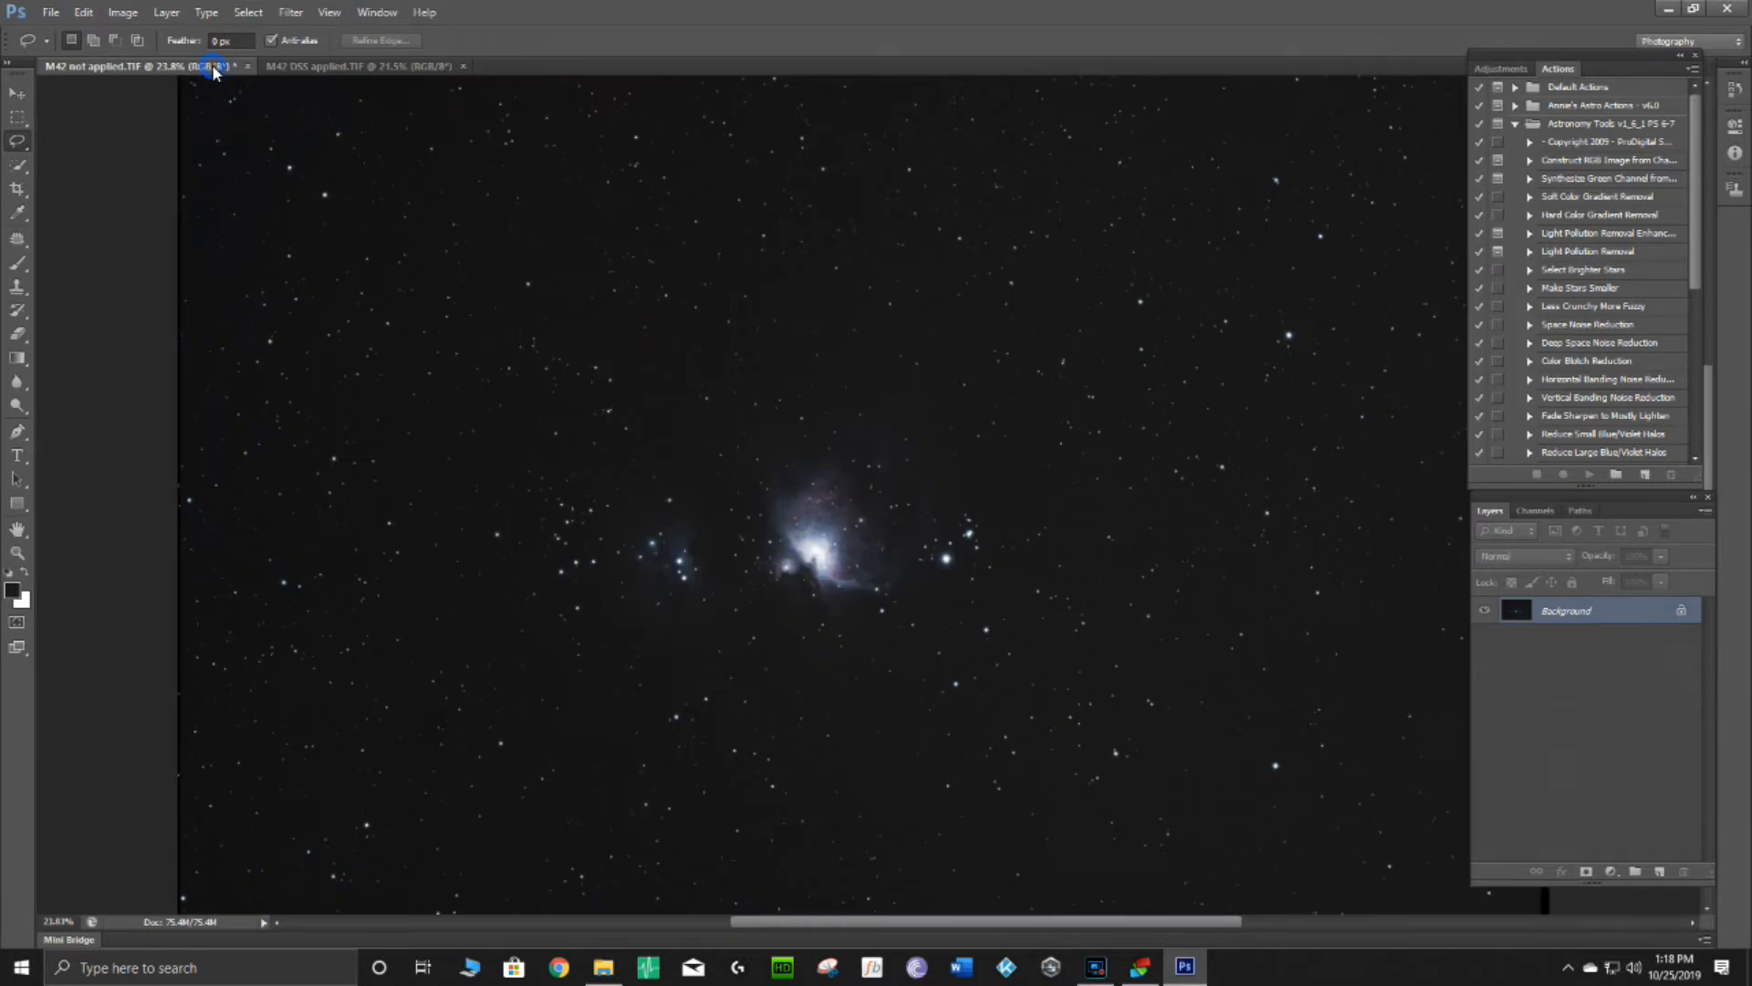
pyautogui.click(372, 67)
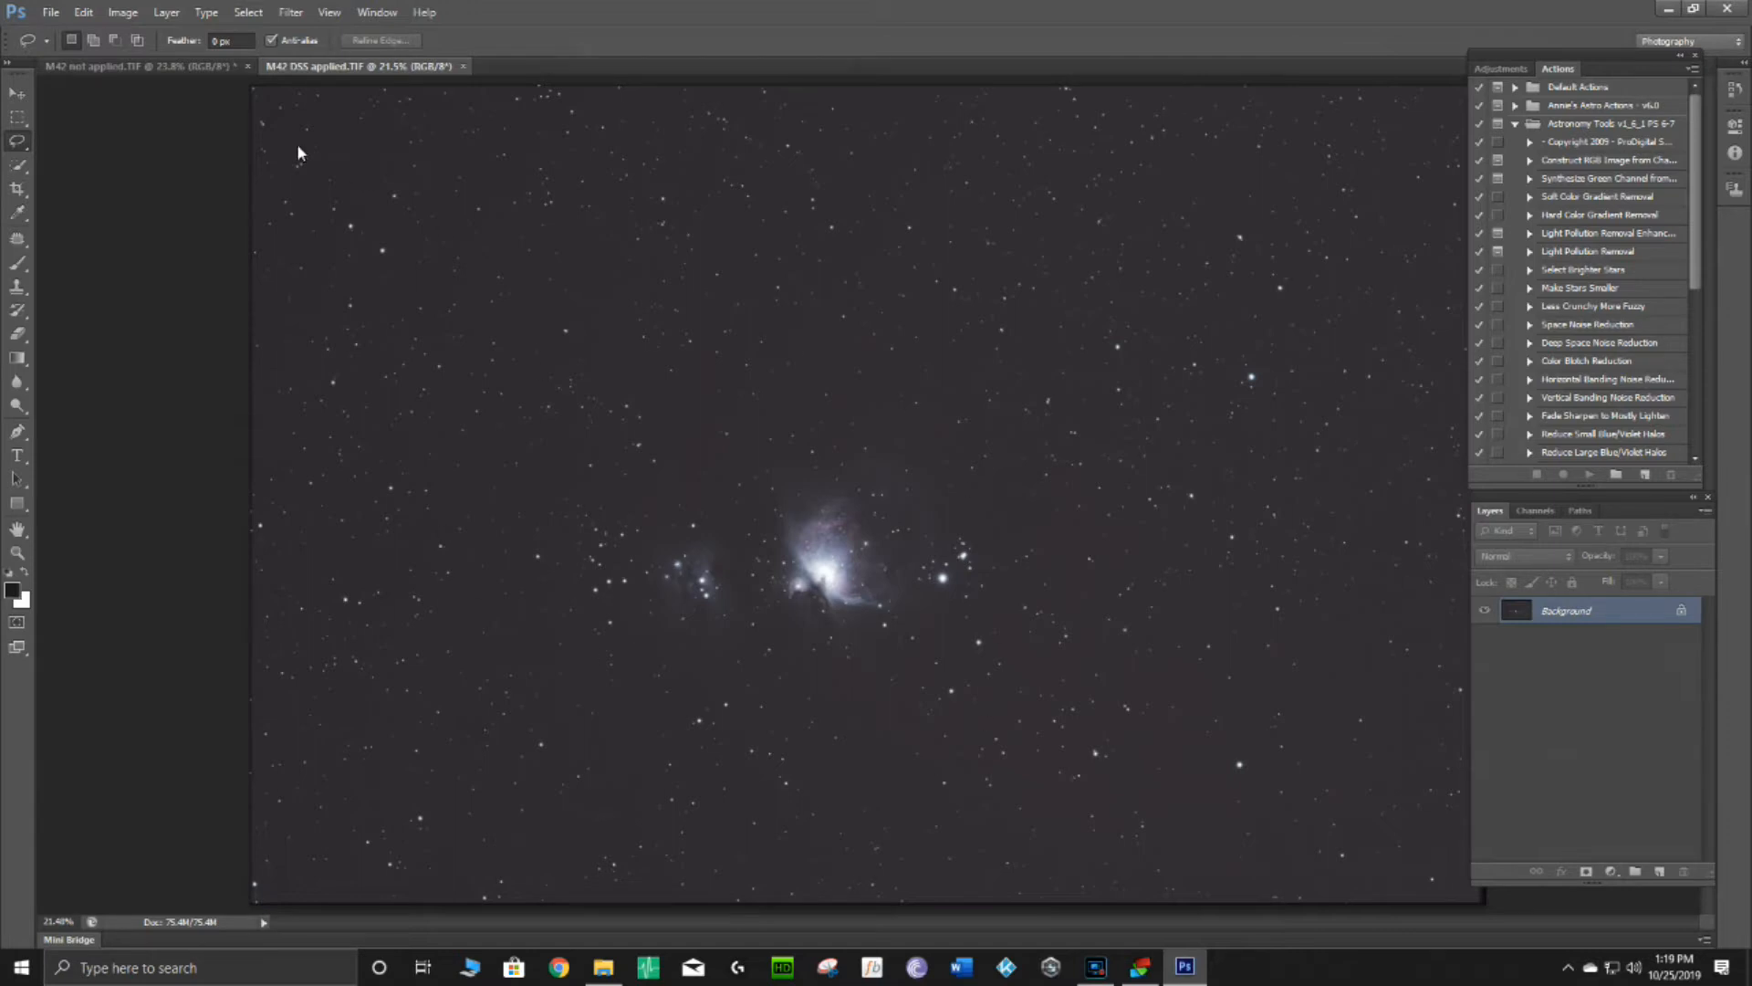
pyautogui.click(176, 68)
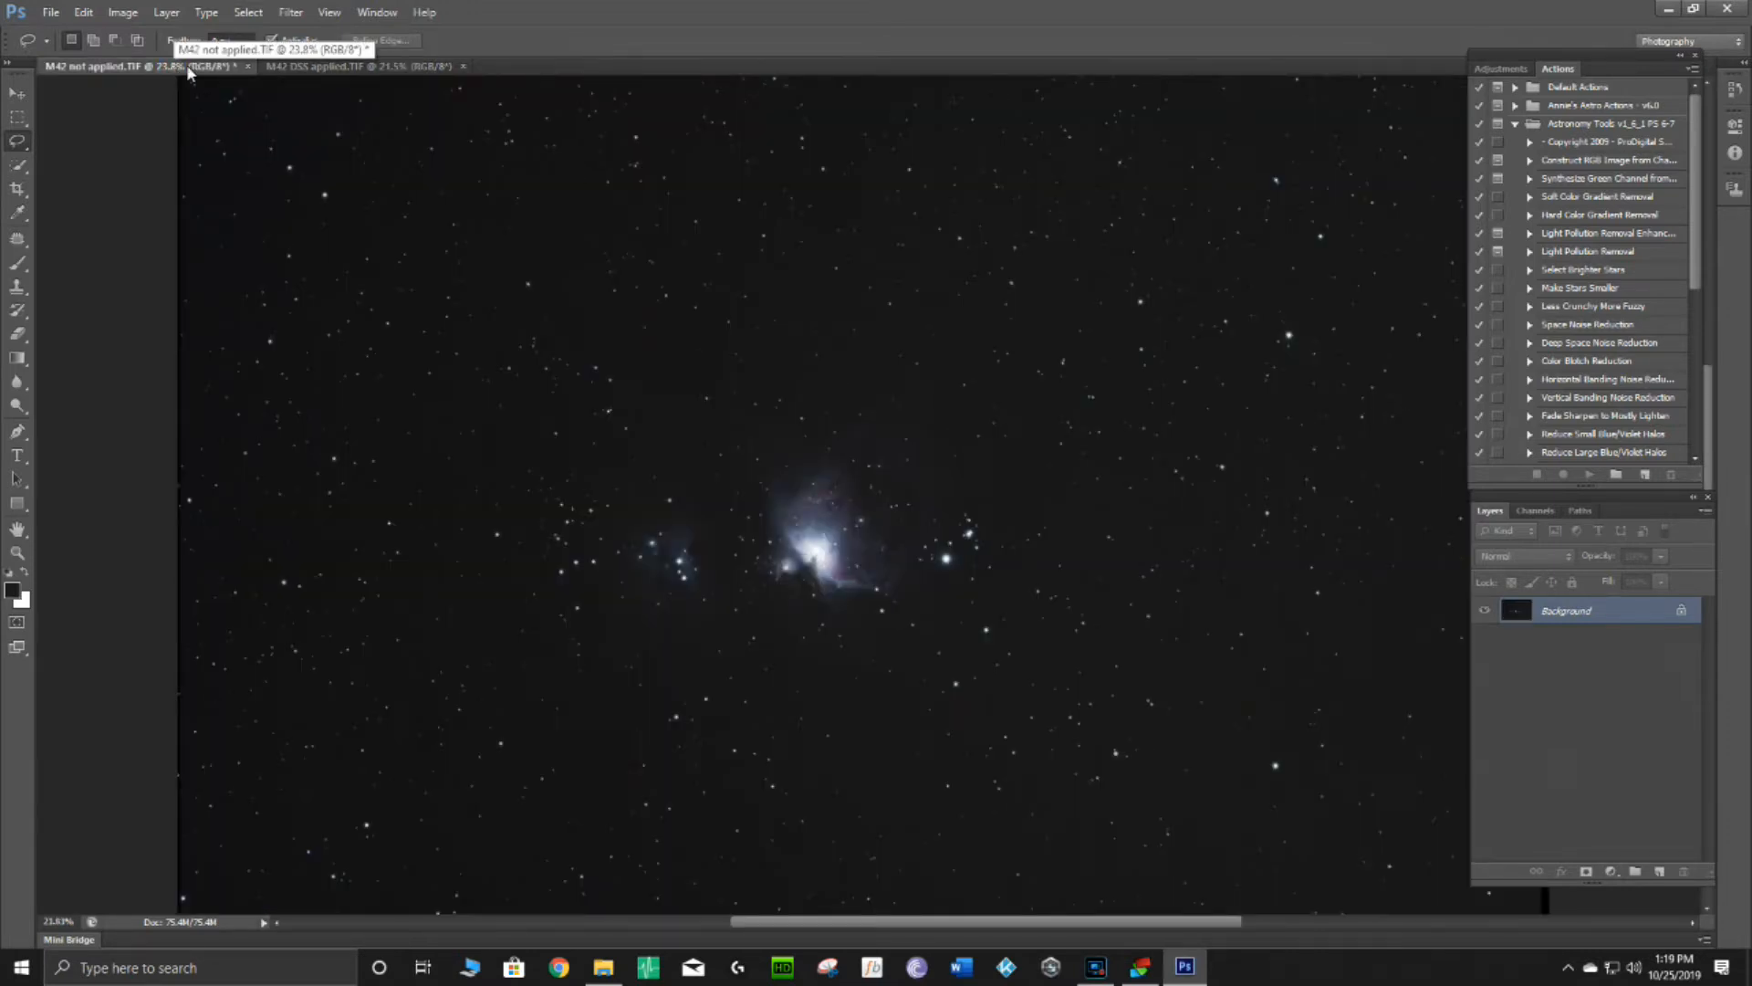
pyautogui.click(314, 67)
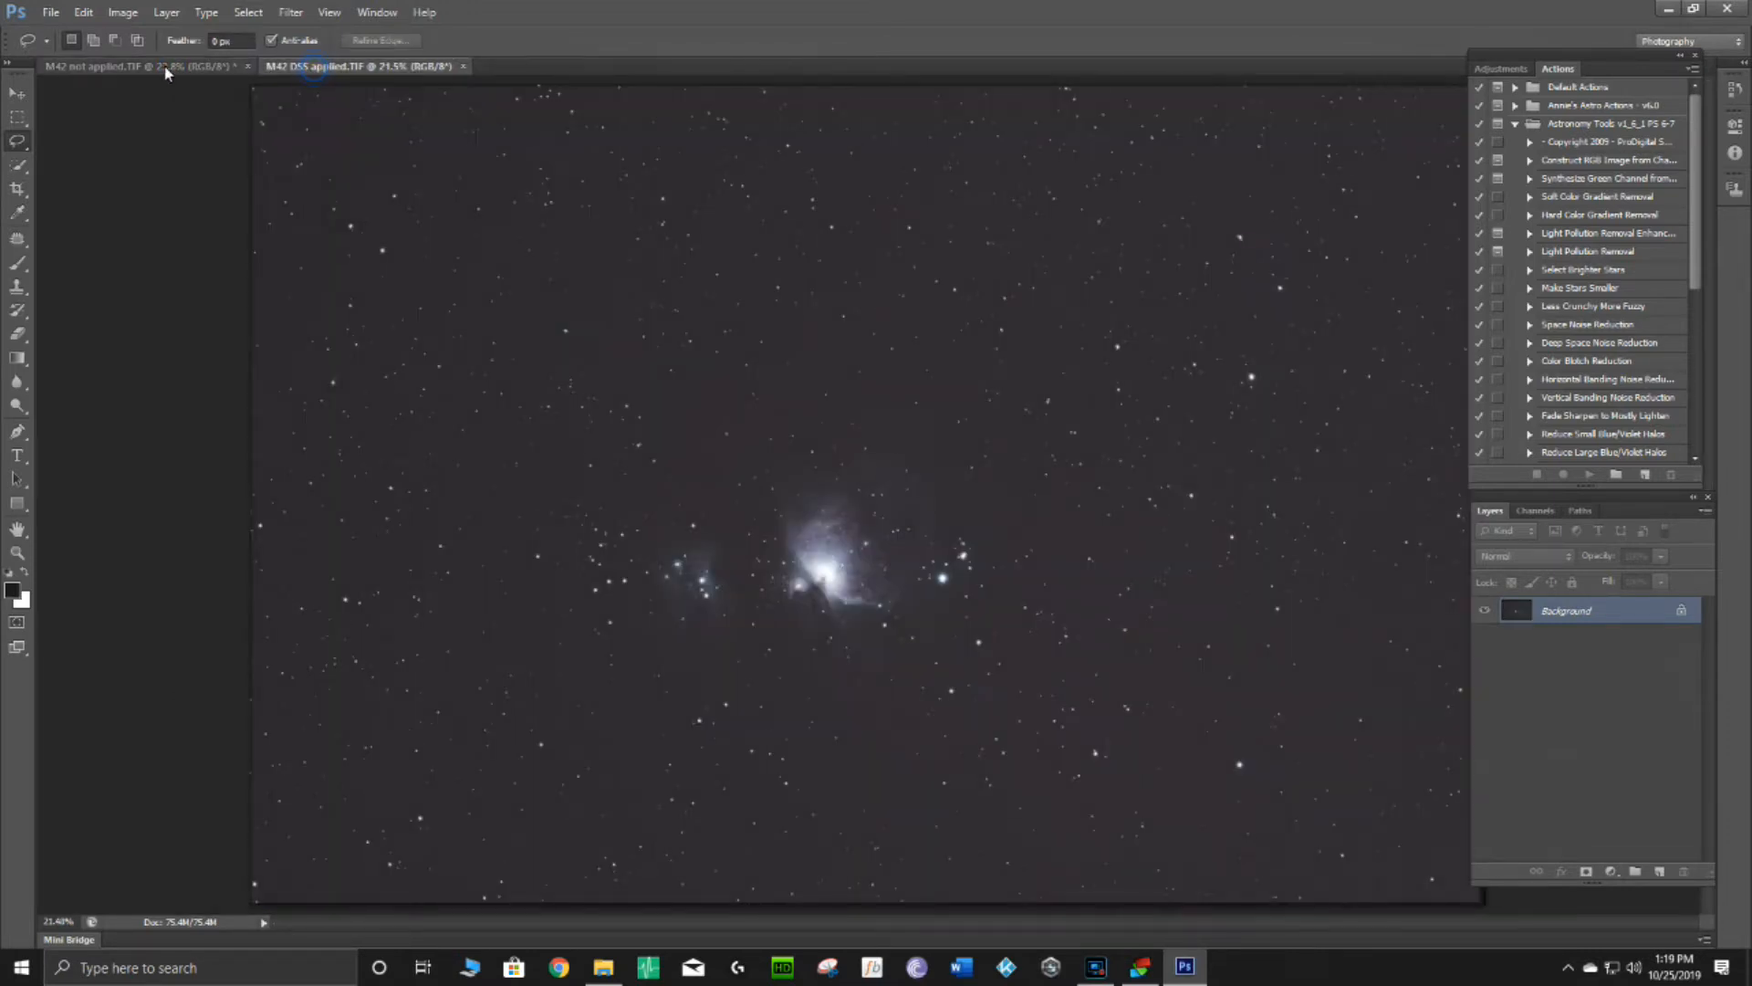
pyautogui.click(150, 65)
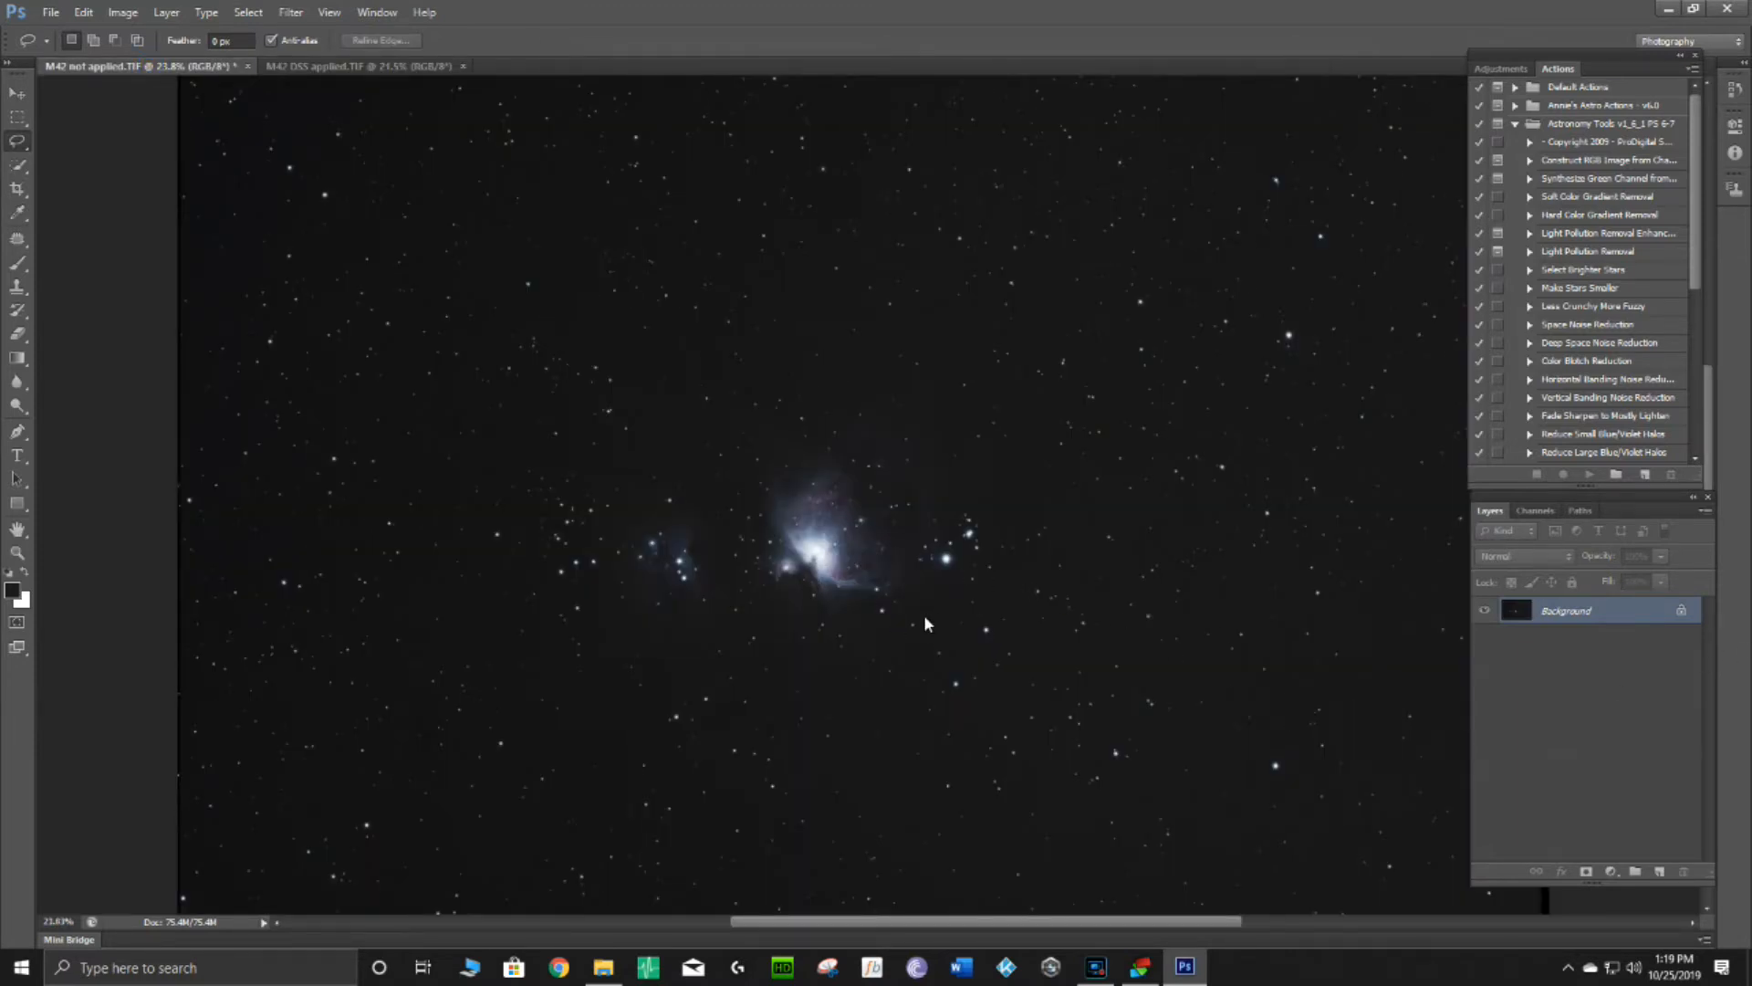
pyautogui.click(309, 67)
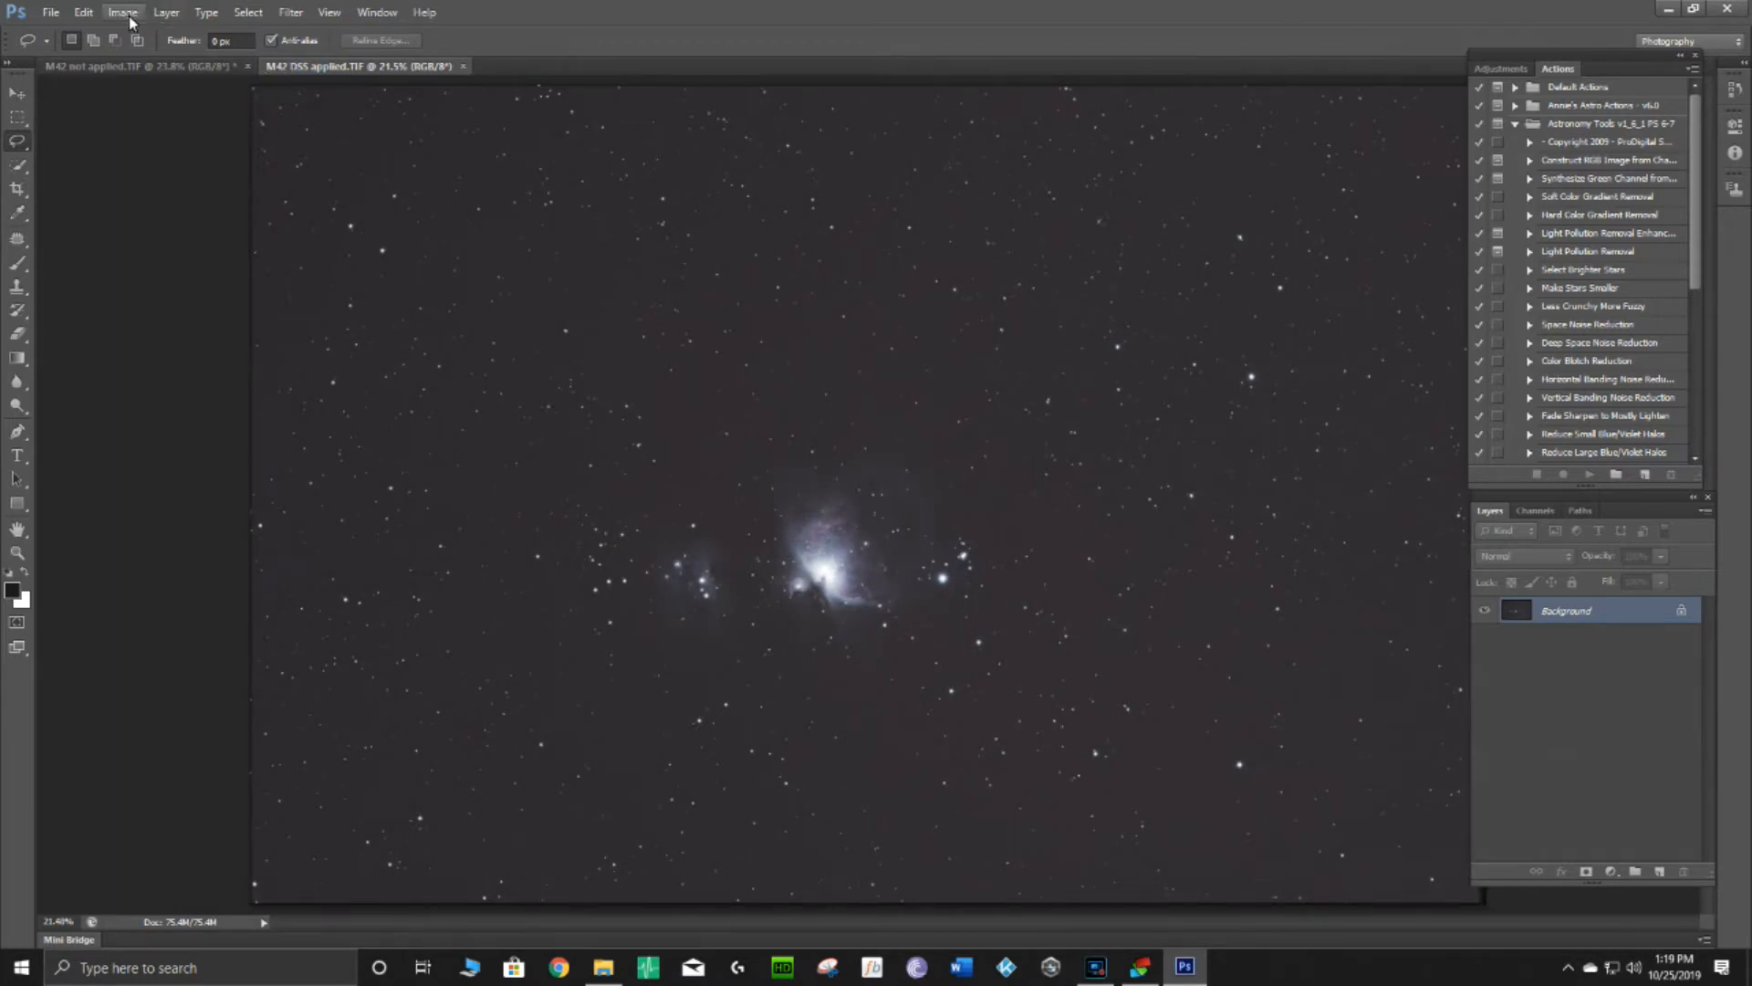
pyautogui.click(148, 66)
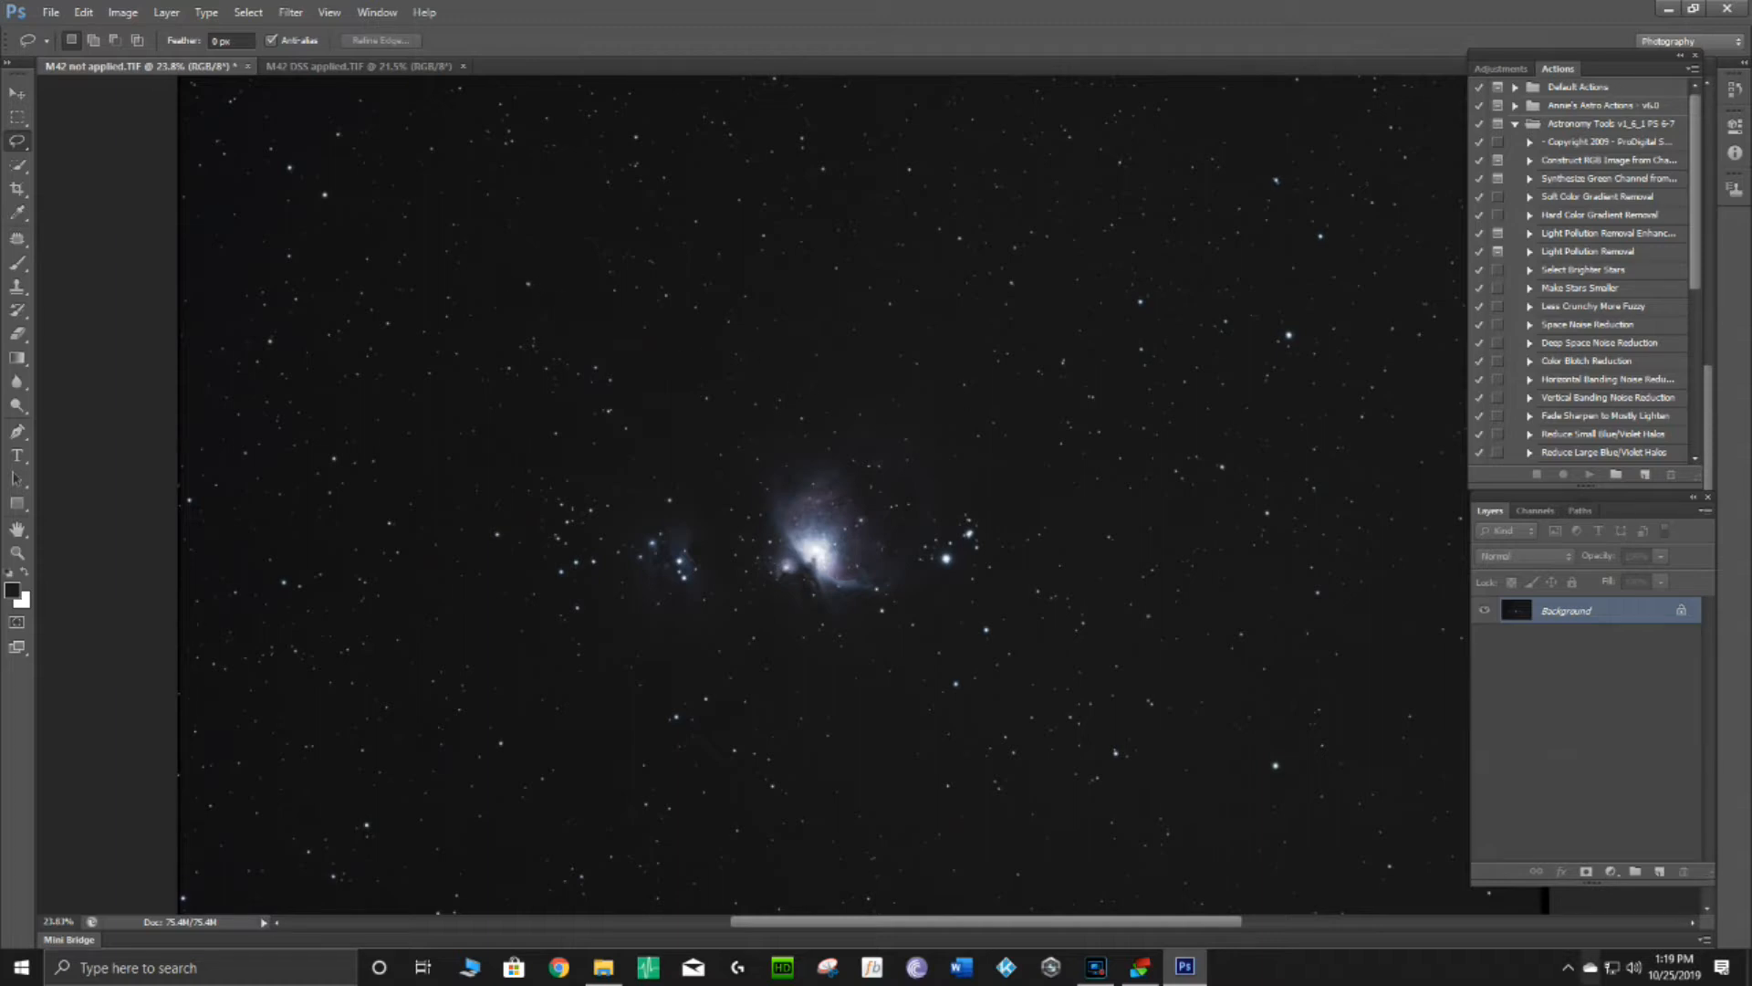
# Look through the M42 image files in the File Explorer folder and return to Photoshop.
pyautogui.click(589, 973)
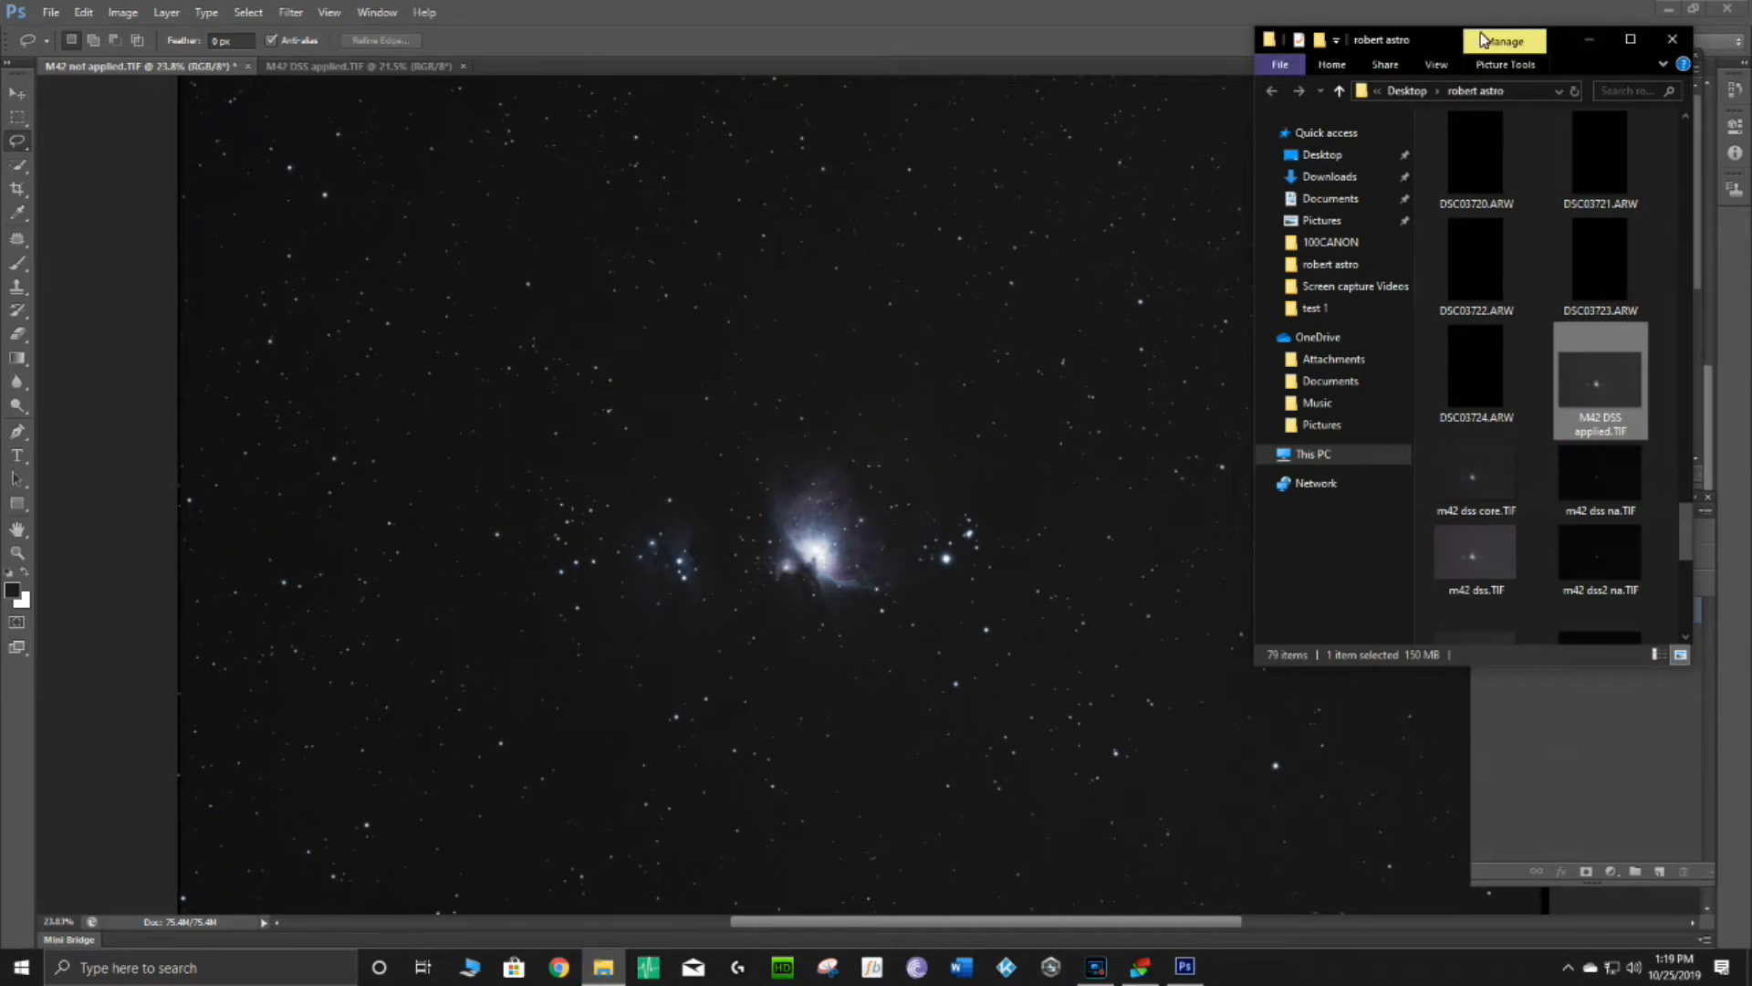
pyautogui.moveTo(1433, 44); pyautogui.dragTo(1376, 92)
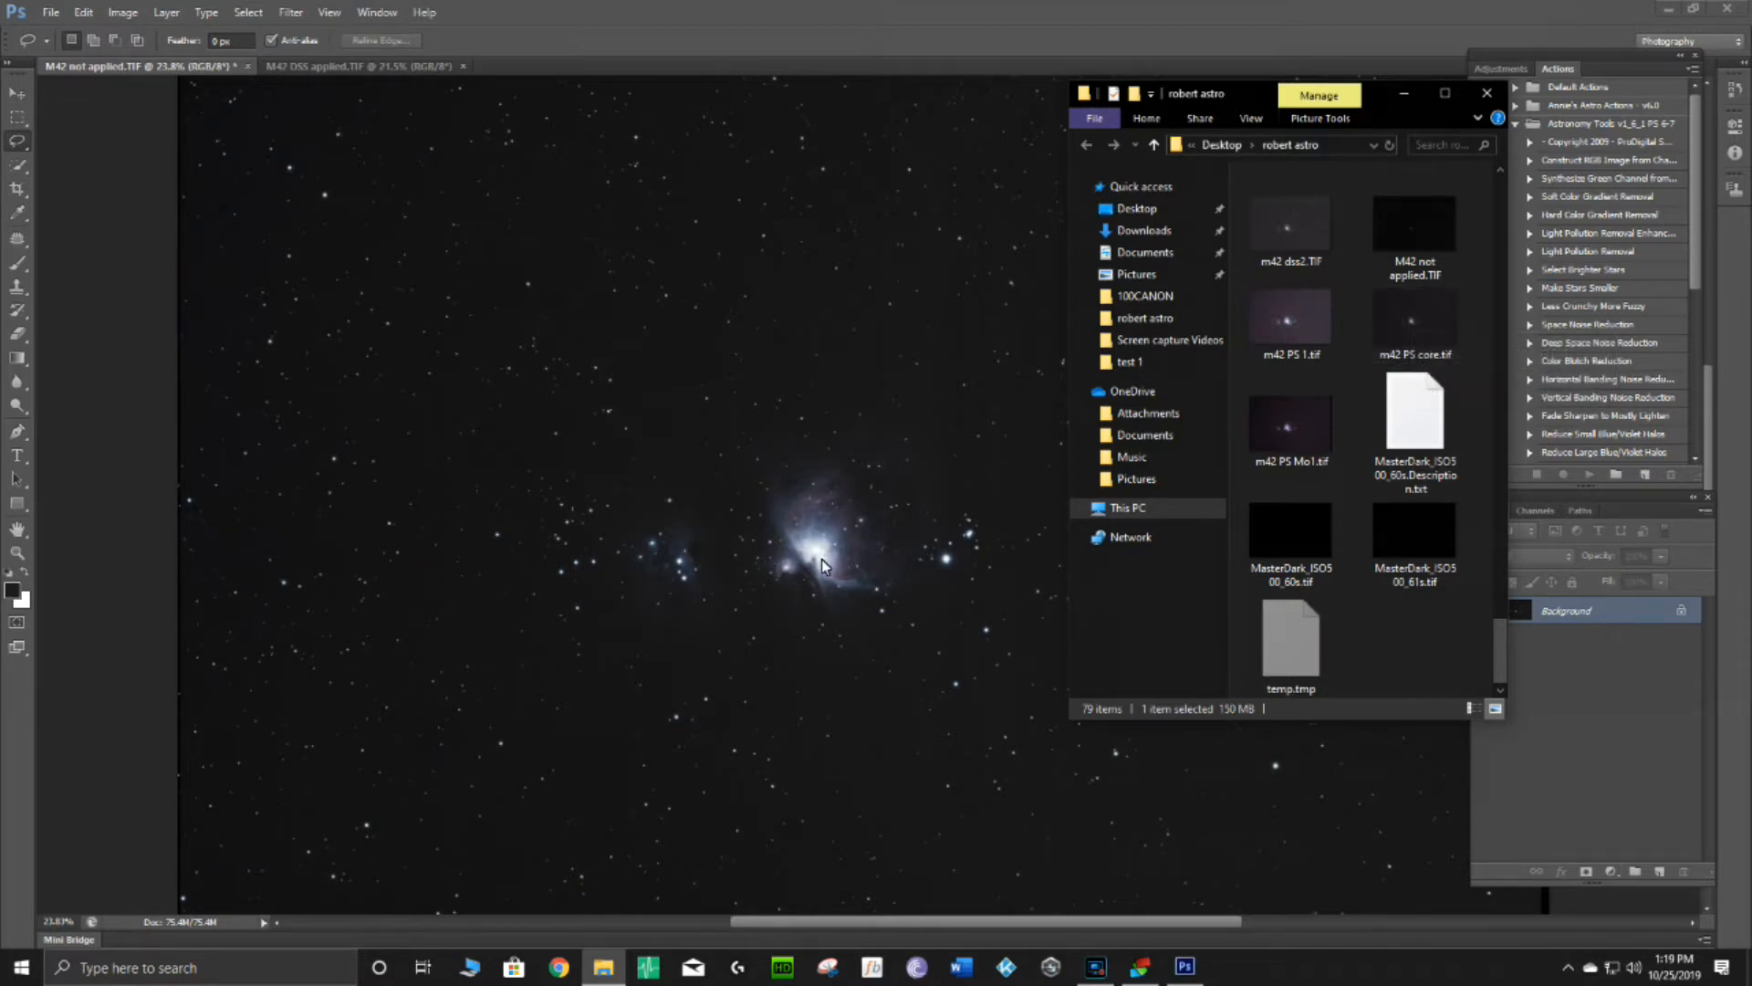
pyautogui.click(781, 43)
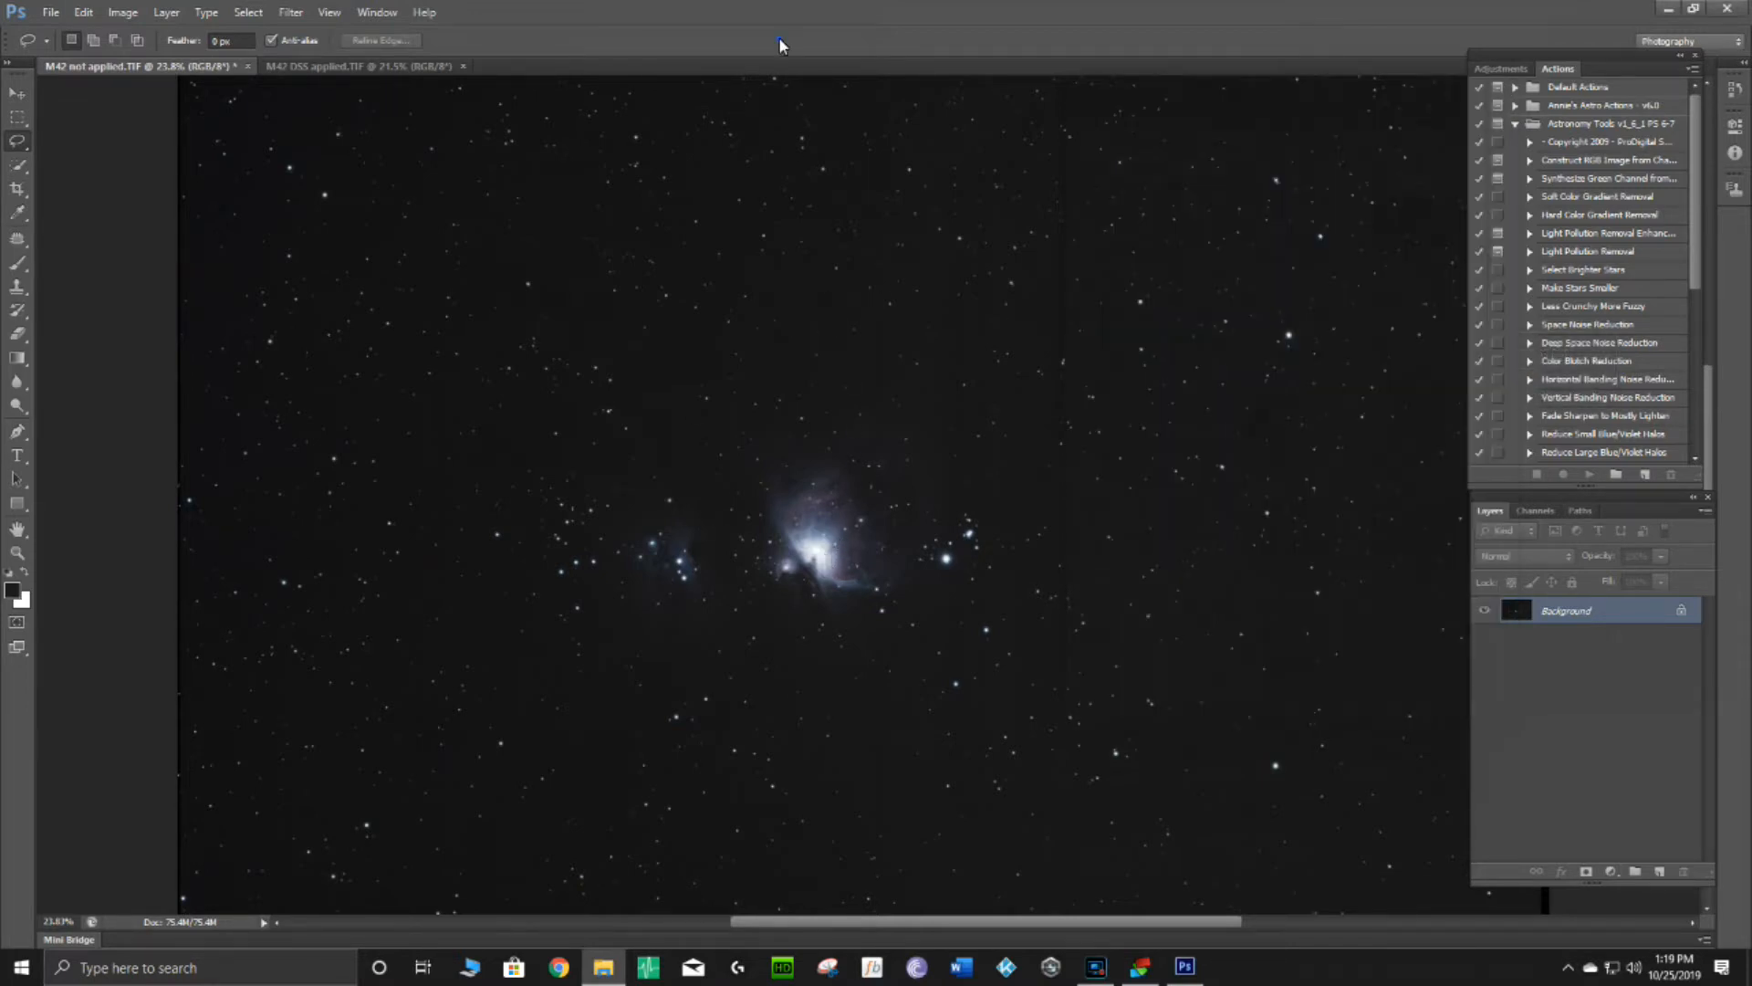
# Apply a third Curves stretch to the M42 not applied image with points at input 91, output 156 and input 33, output 30.
pyautogui.click(123, 12)
pyautogui.moveTo(141, 60)
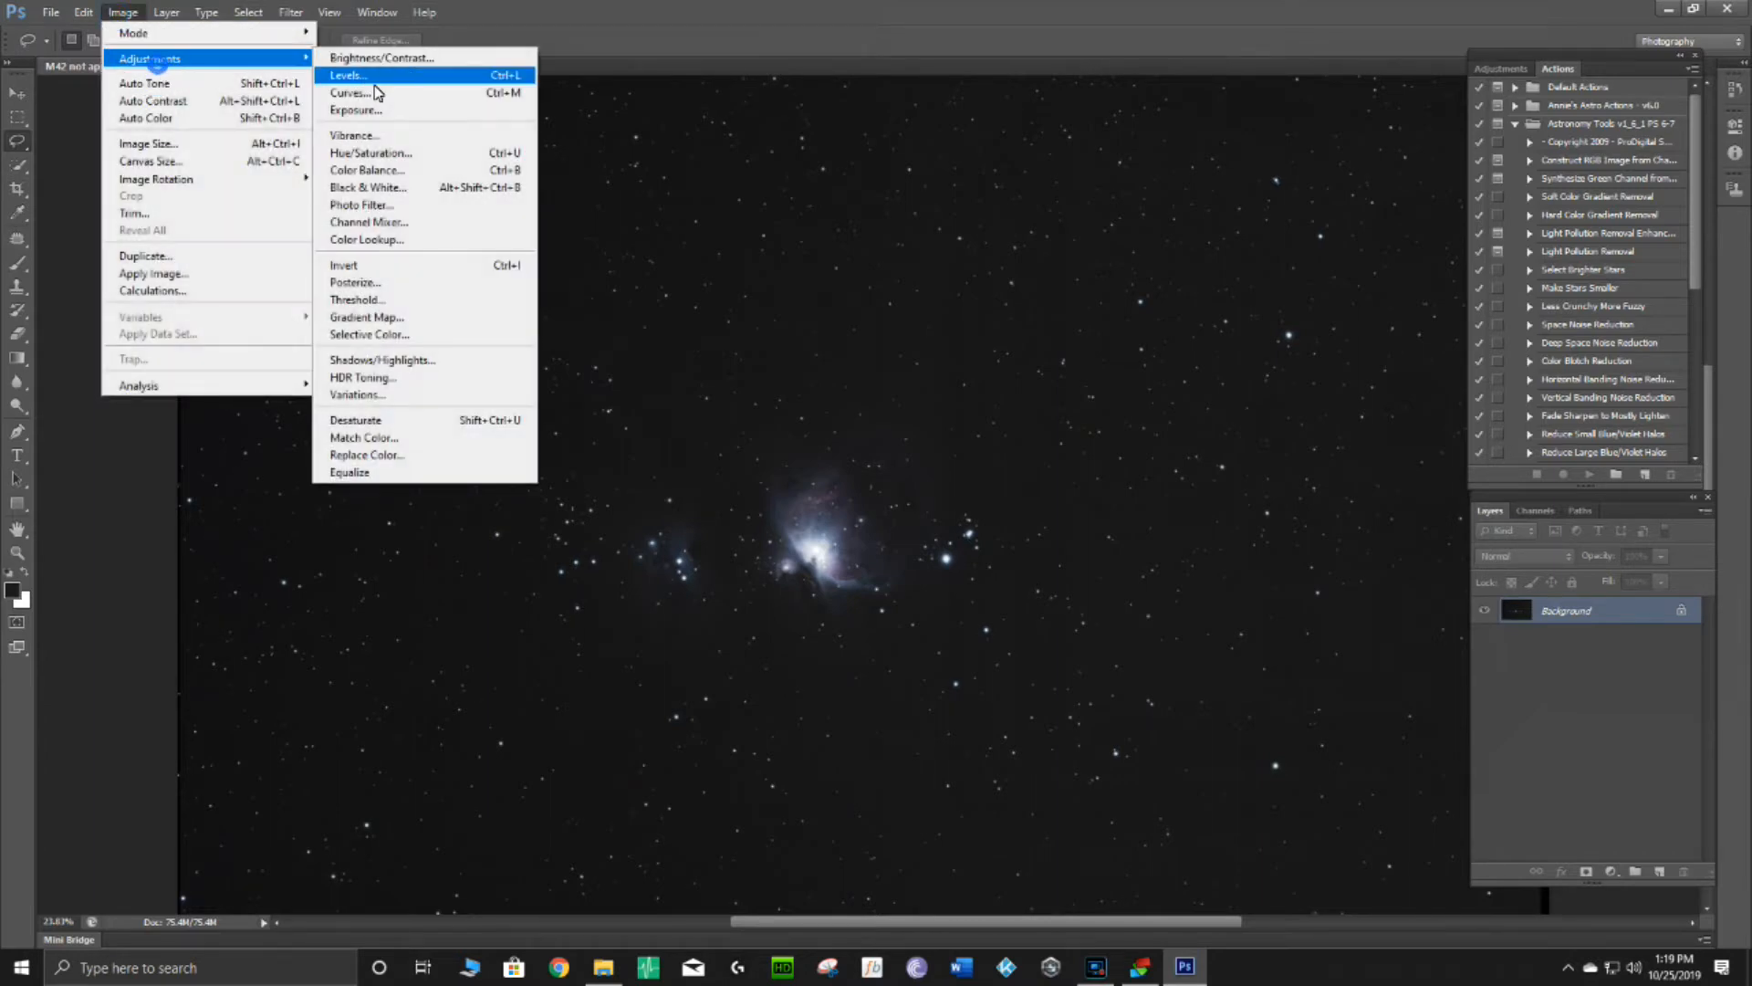
pyautogui.click(383, 91)
pyautogui.moveTo(1307, 314); pyautogui.dragTo(1294, 260)
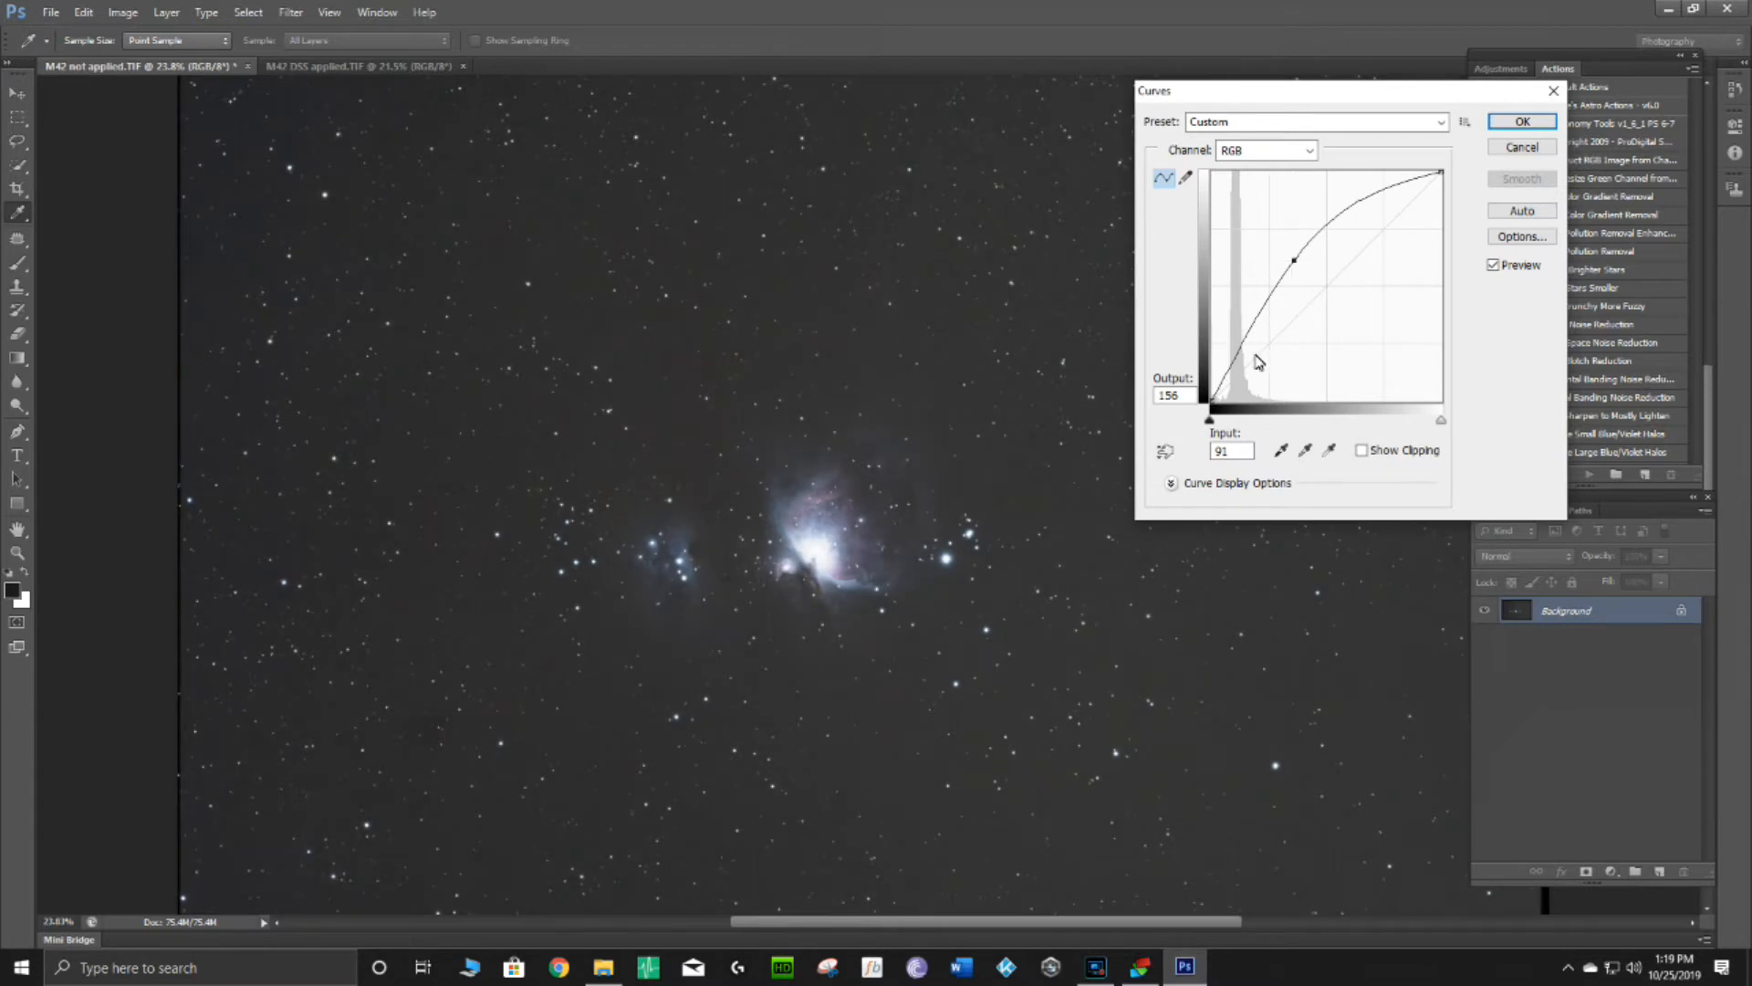
pyautogui.moveTo(1236, 361); pyautogui.dragTo(1244, 382)
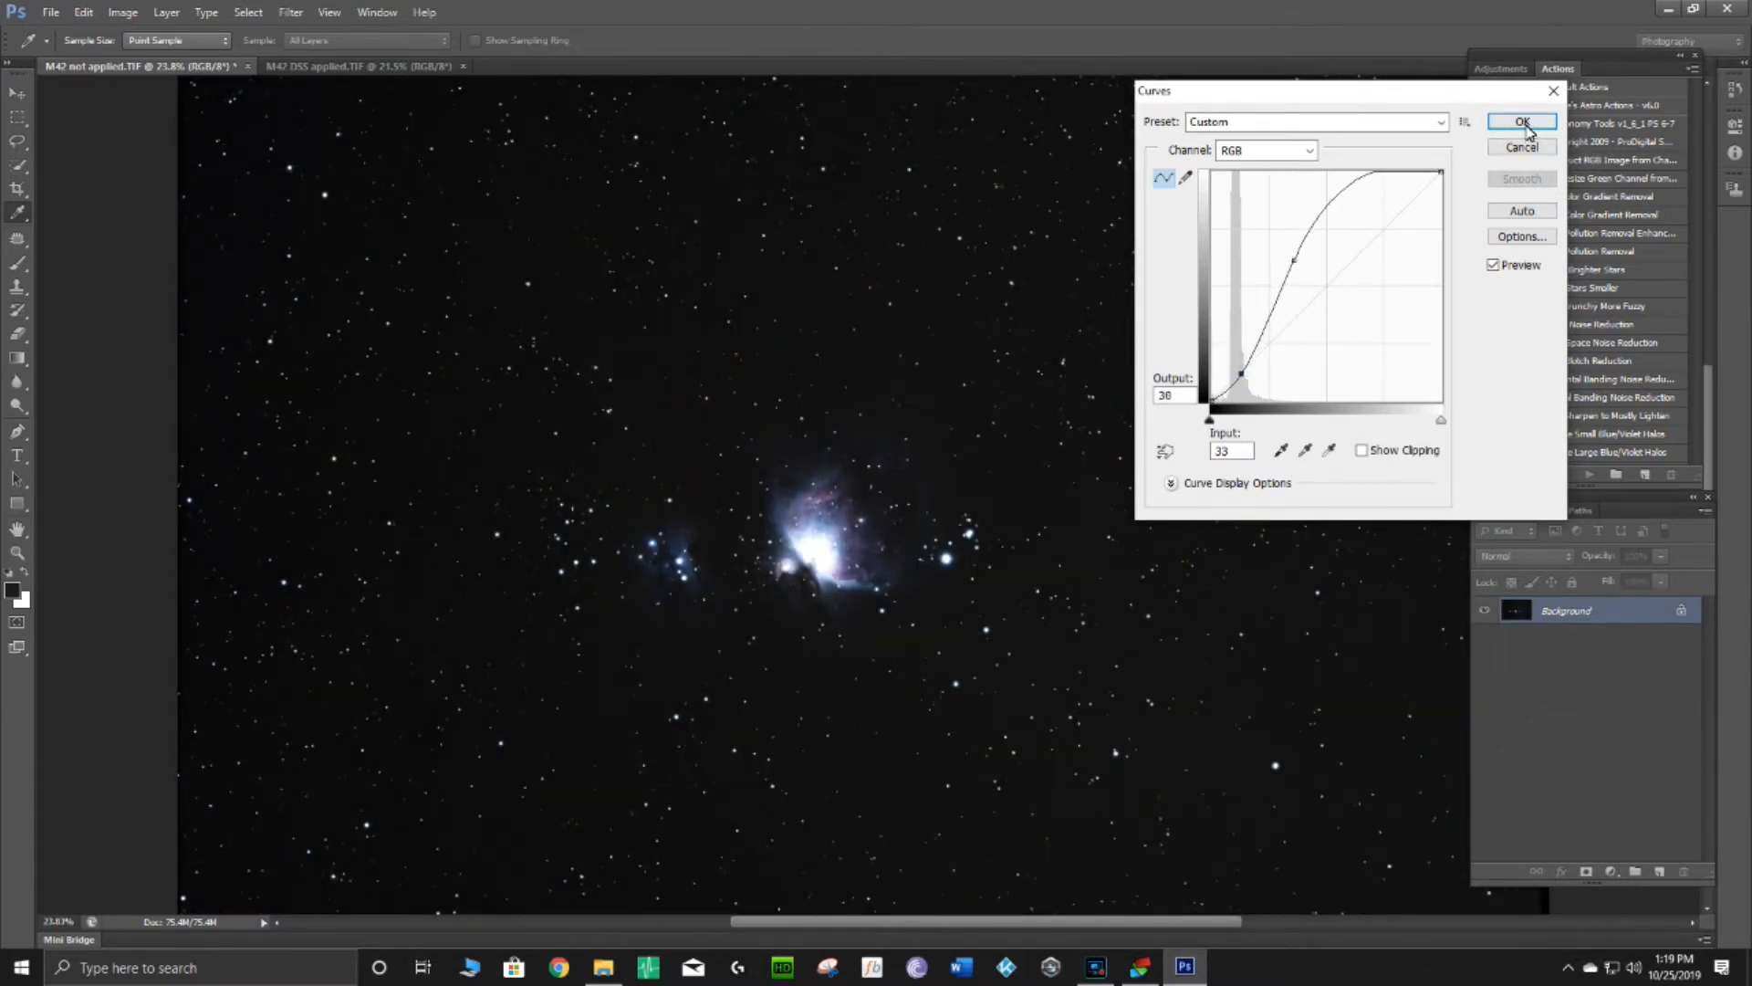
pyautogui.click(1521, 121)
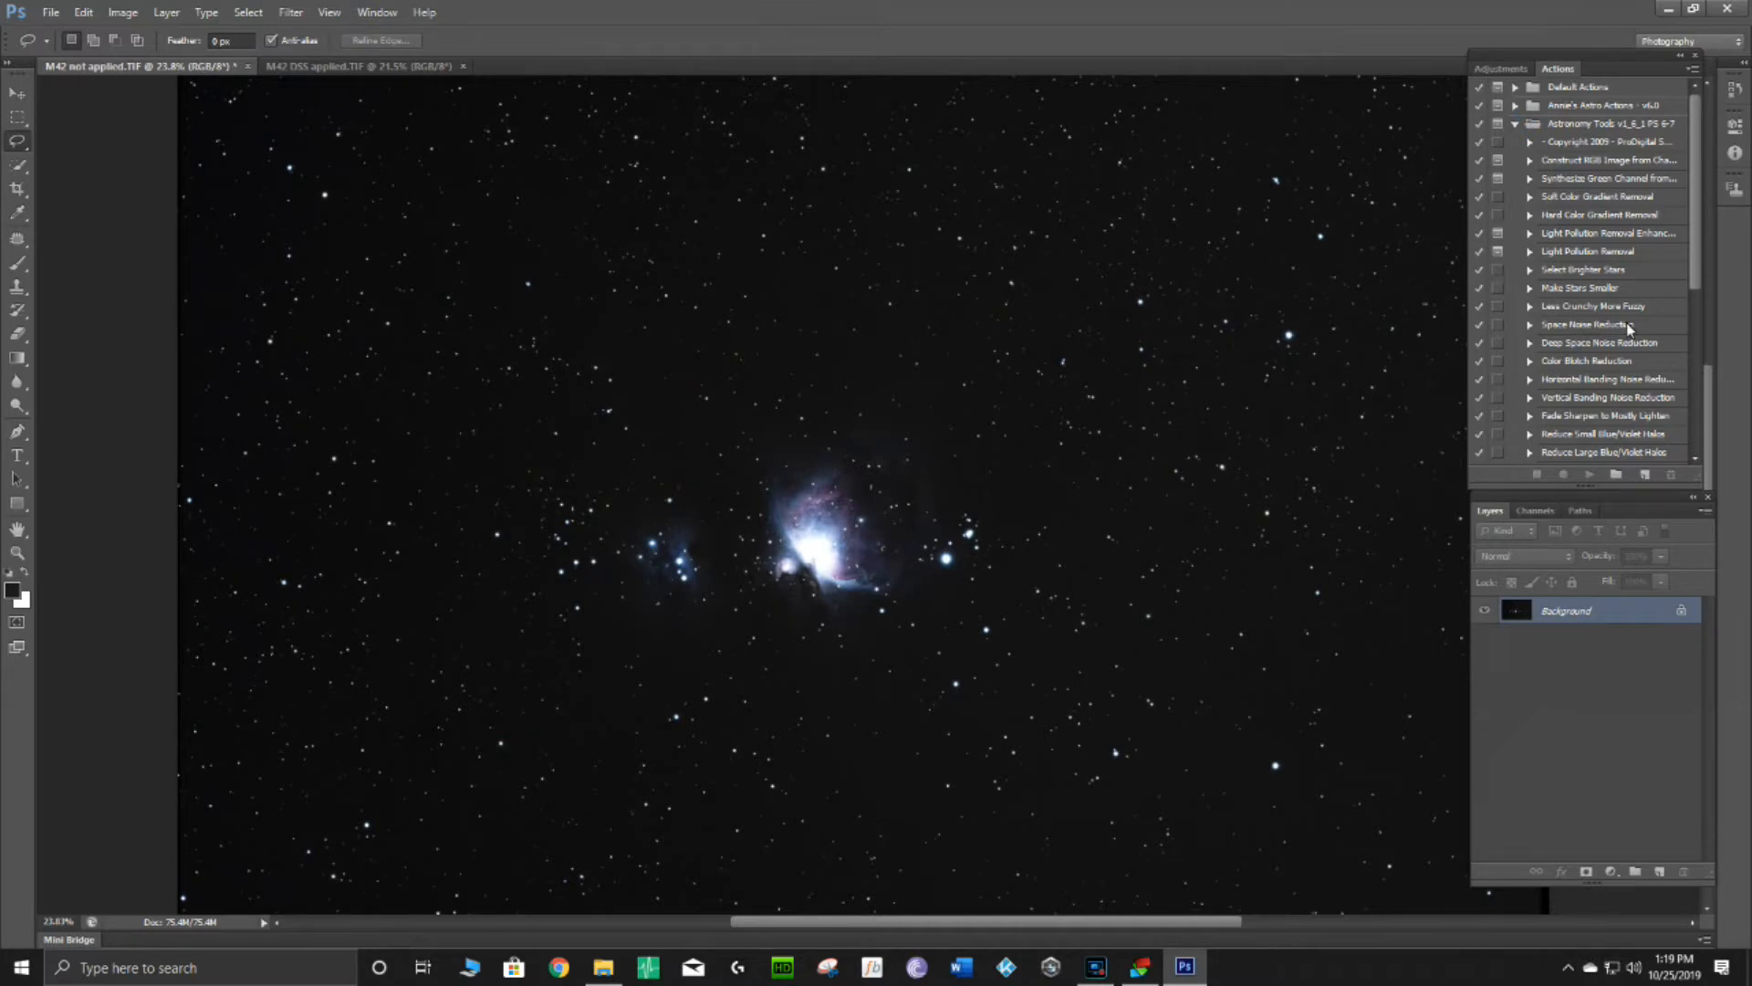
pyautogui.click(603, 967)
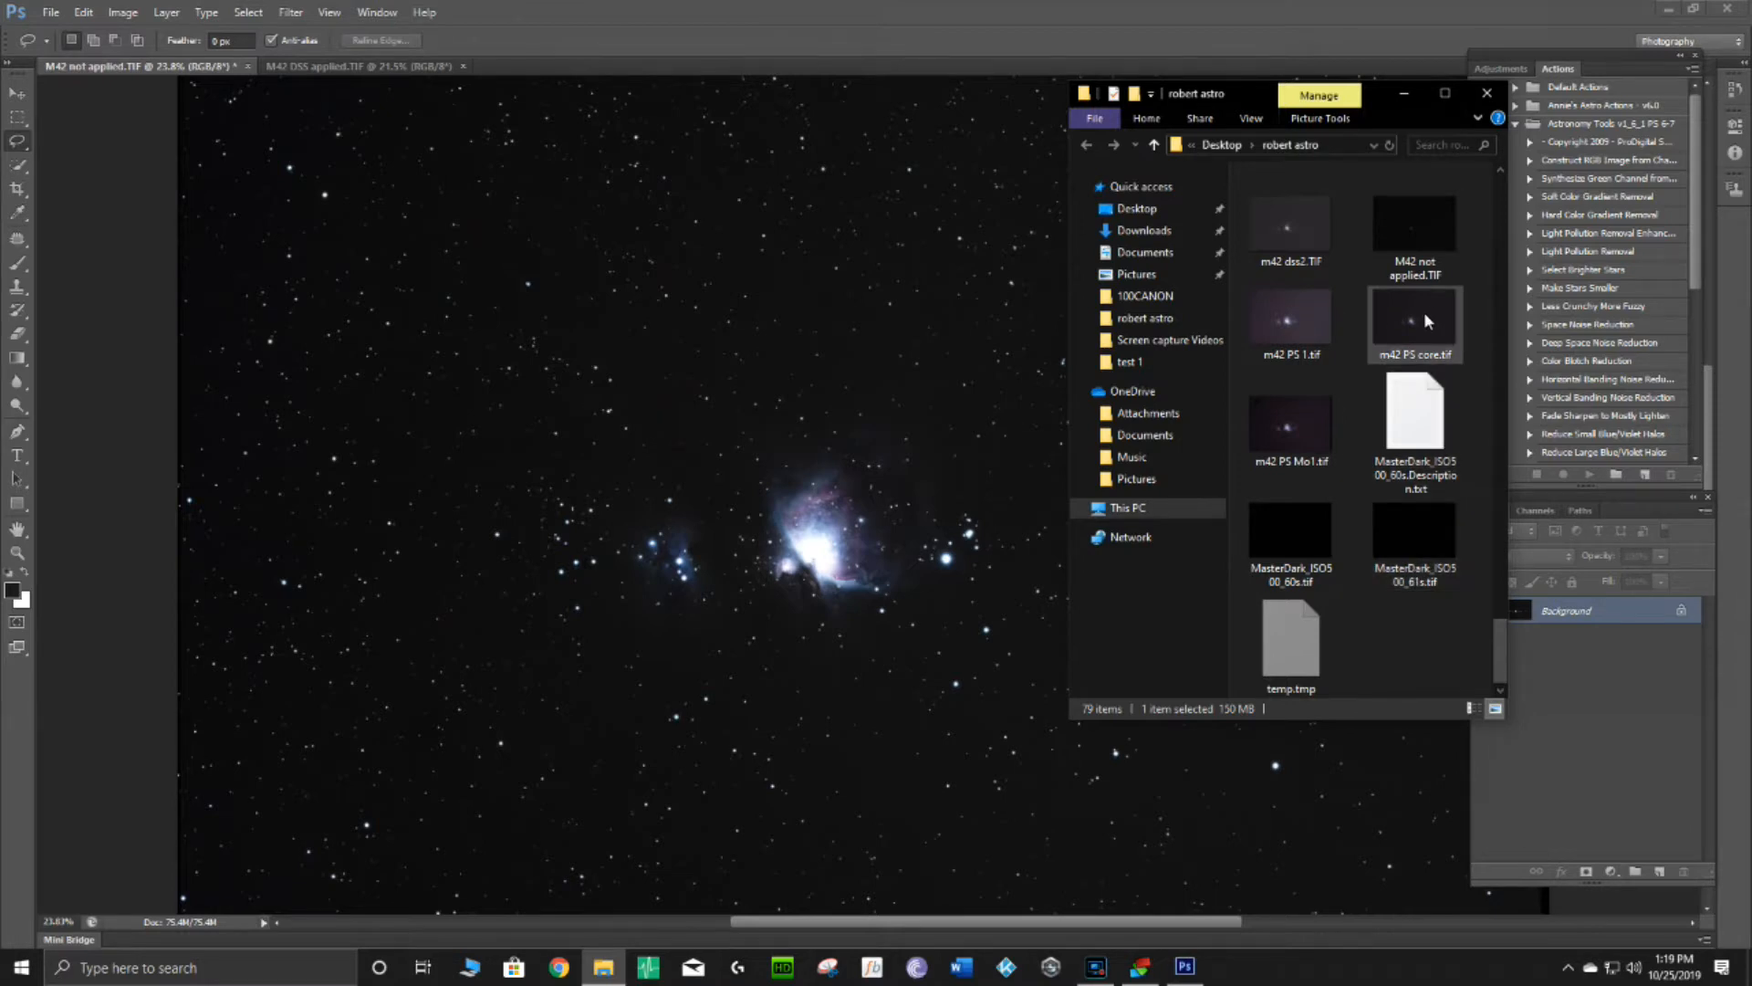
pyautogui.moveTo(1421, 315); pyautogui.dragTo(792, 545)
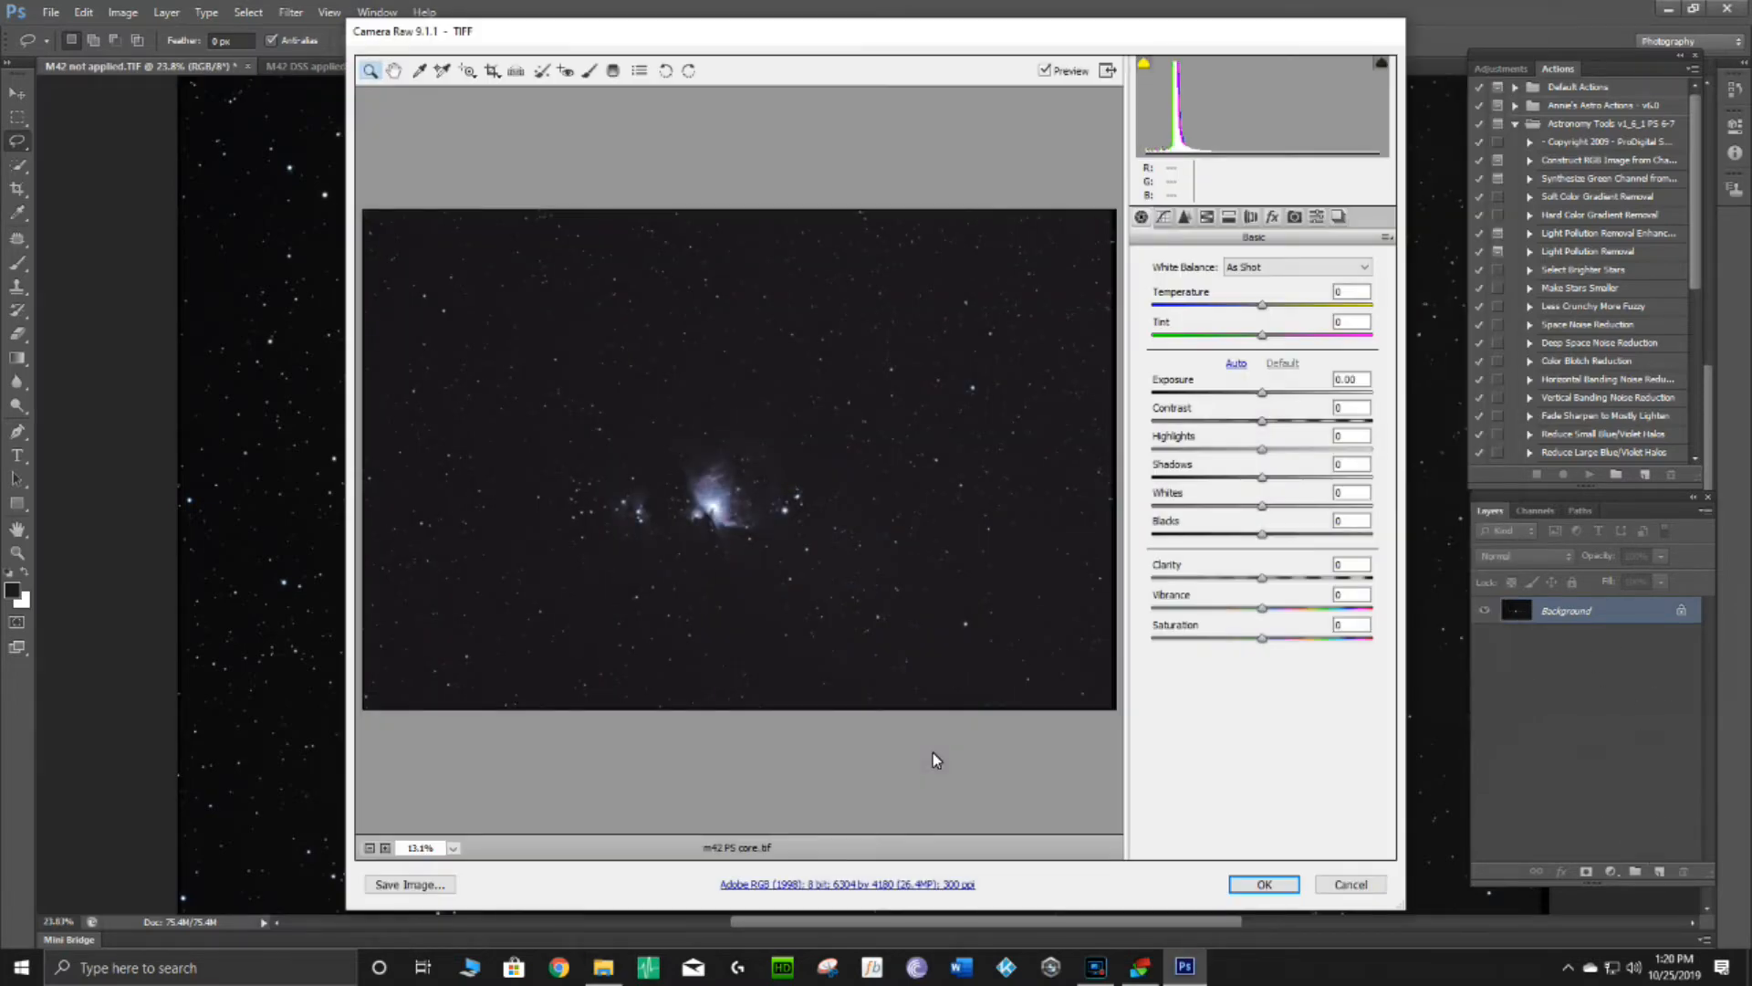
pyautogui.click(1262, 893)
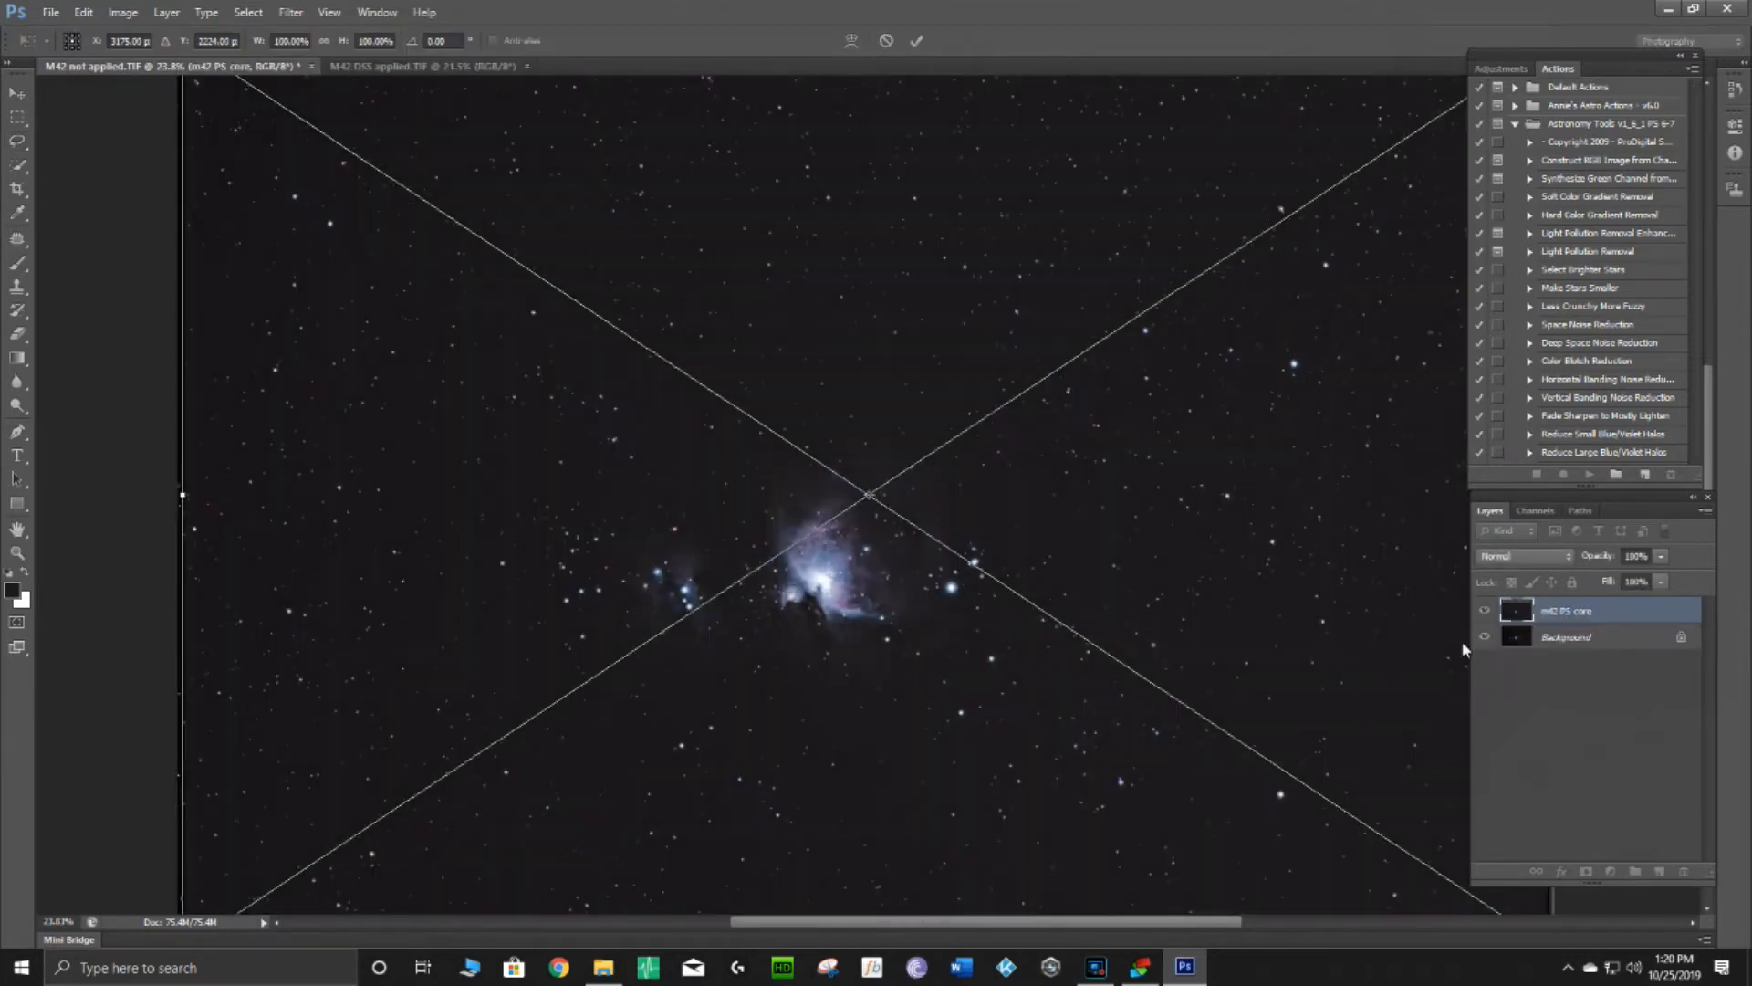
pyautogui.click(1661, 558)
pyautogui.moveTo(1659, 577); pyautogui.dragTo(1508, 584)
pyautogui.rightClick(1380, 500)
pyautogui.click(1410, 534)
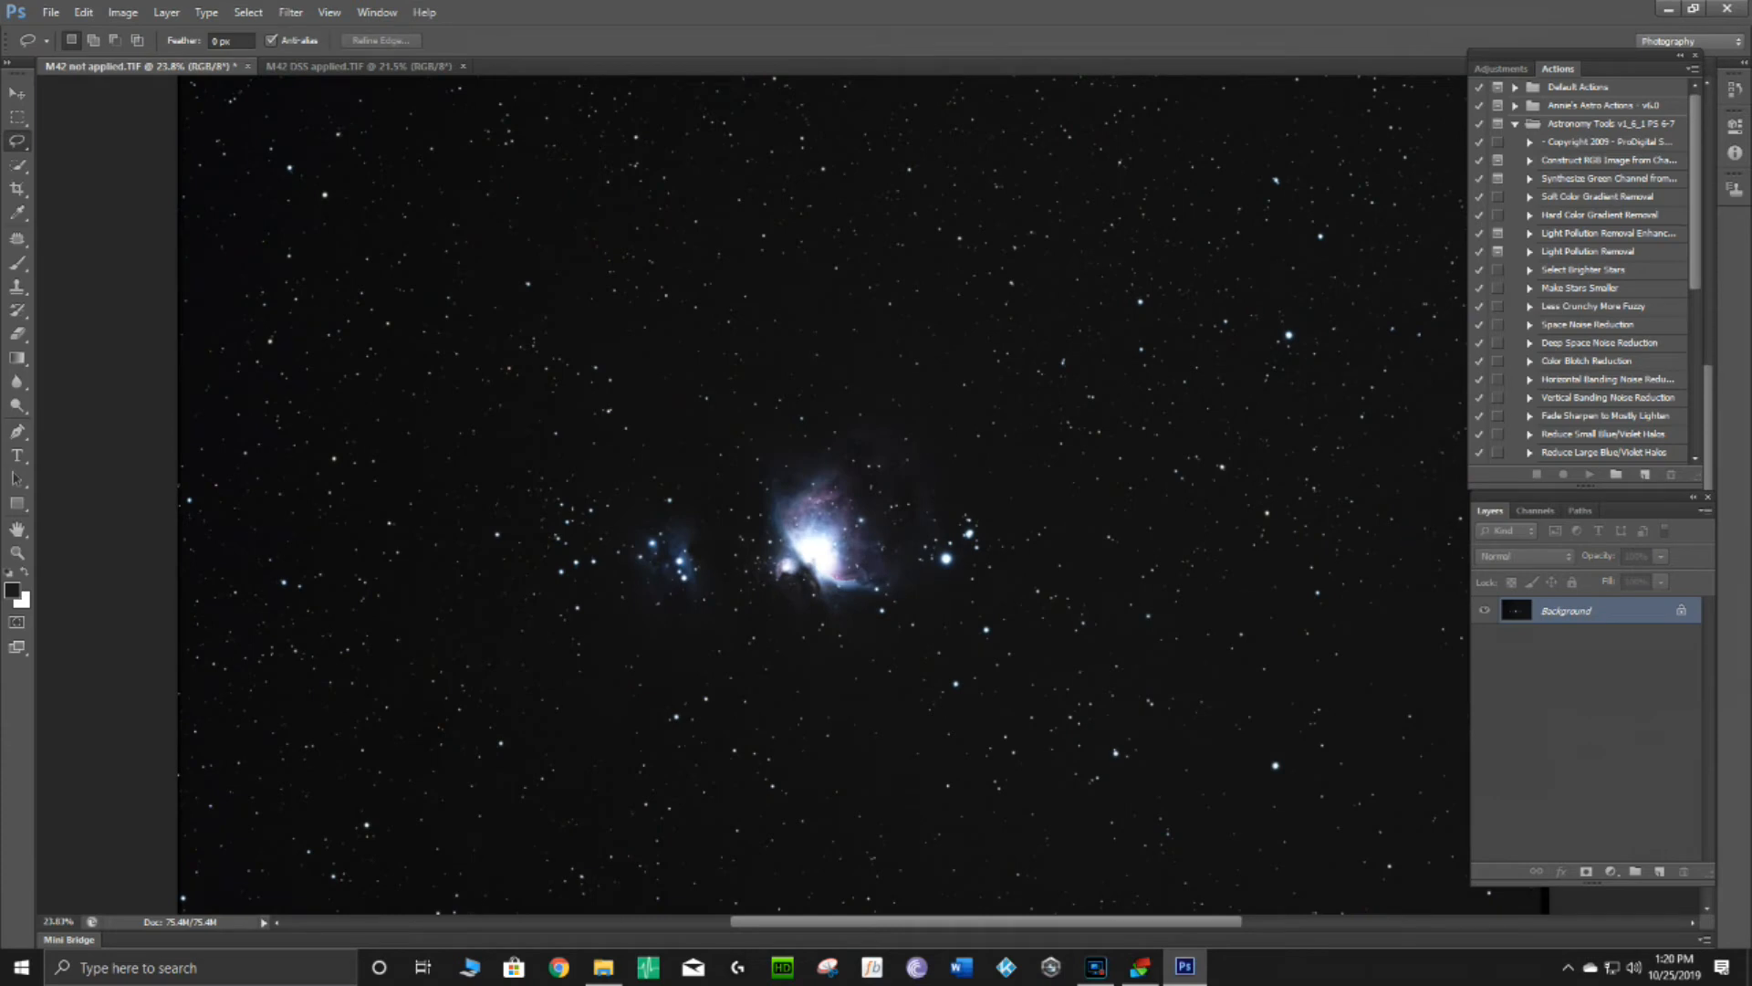
# Place m42 PS core.tif as a layer over the M42 not applied image, checking its alignment at reduced opacity before committing.
pyautogui.click(291, 12)
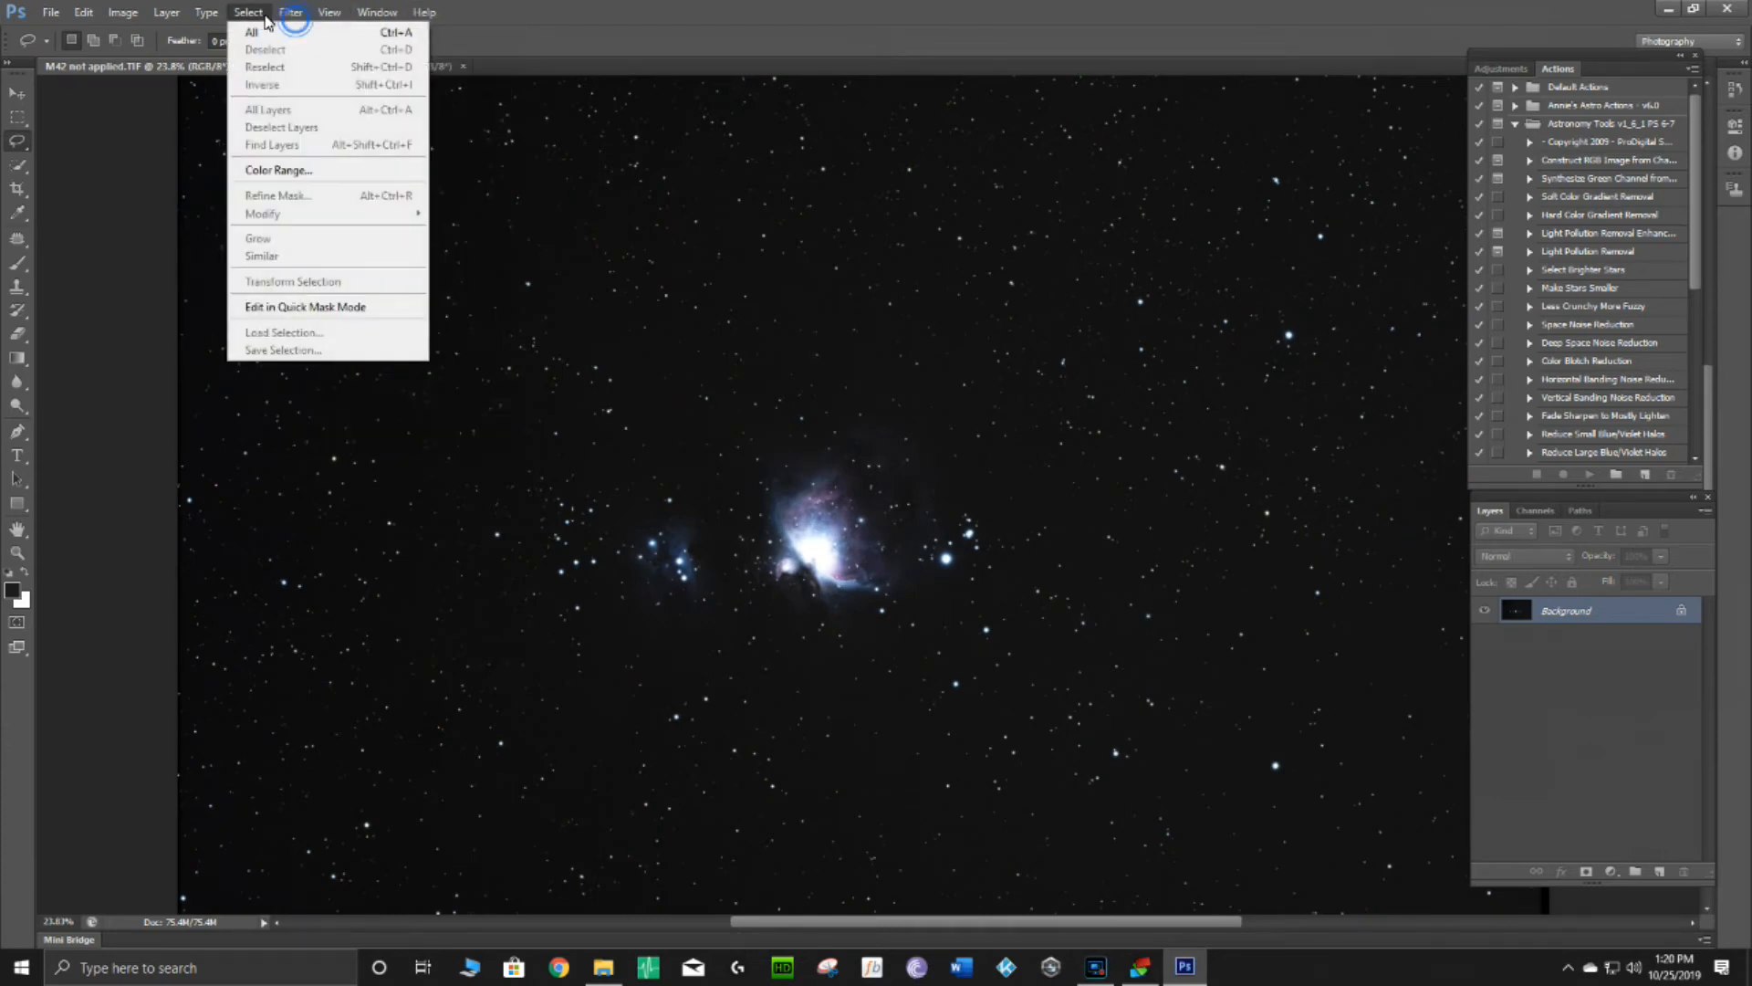
pyautogui.moveTo(373, 19)
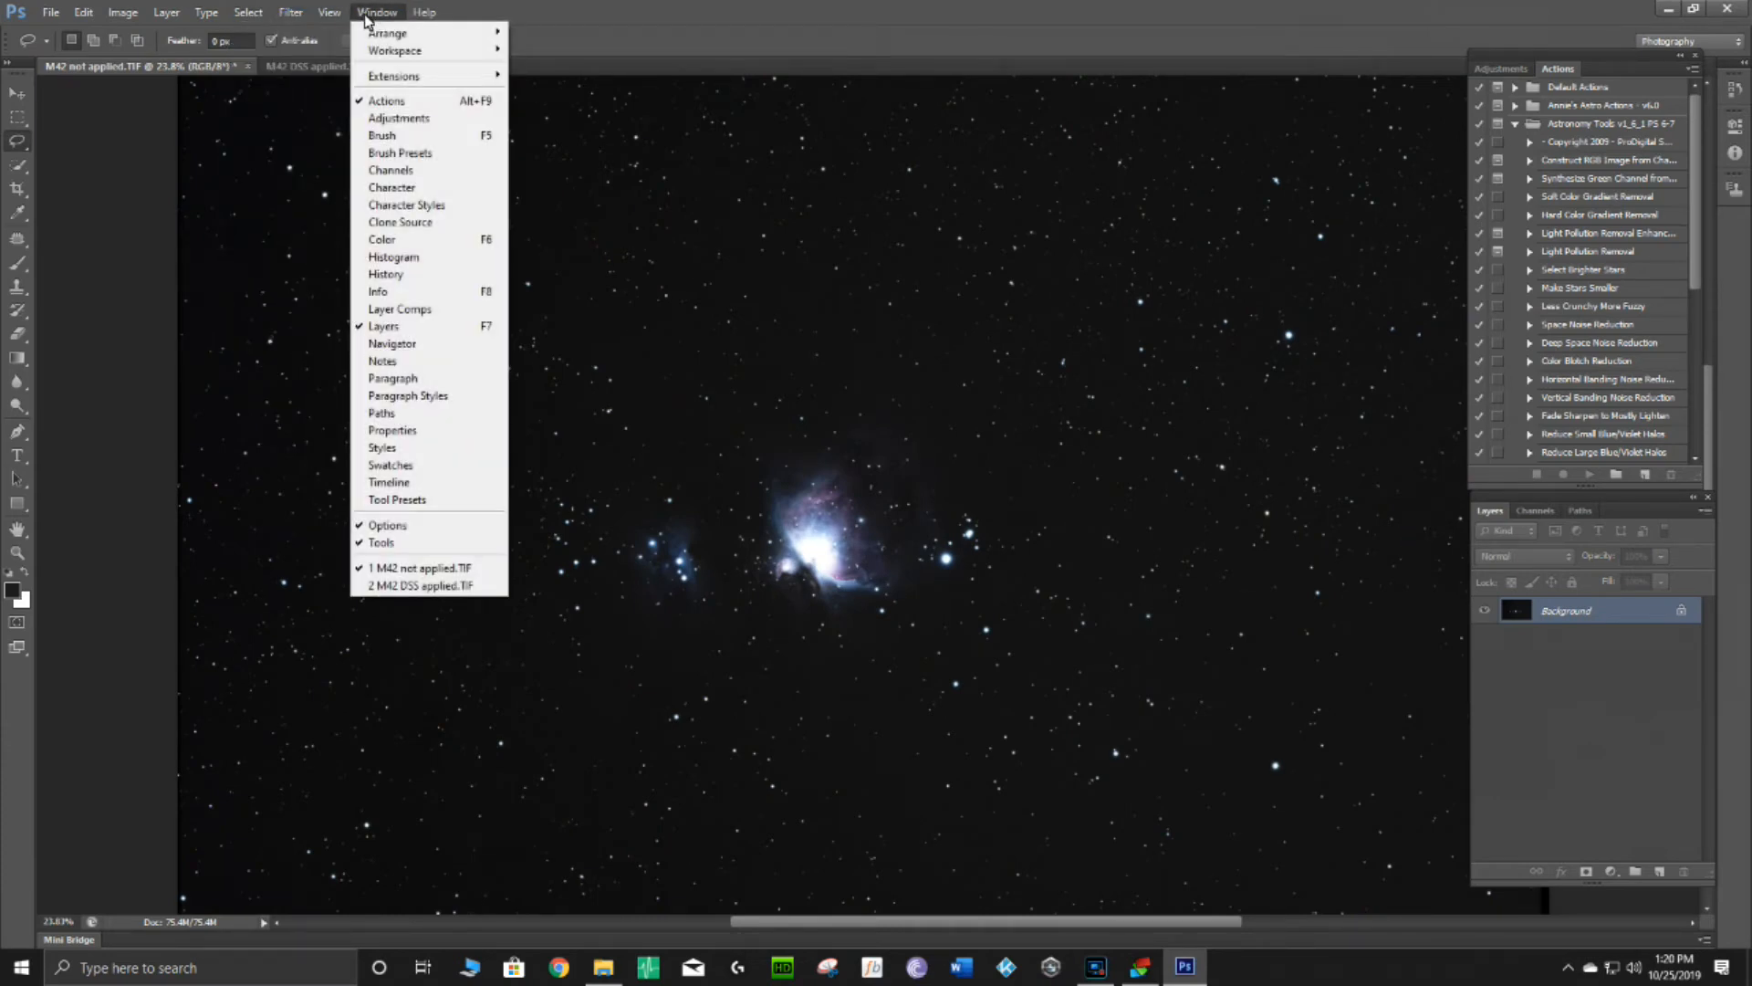
pyautogui.moveTo(296, 19)
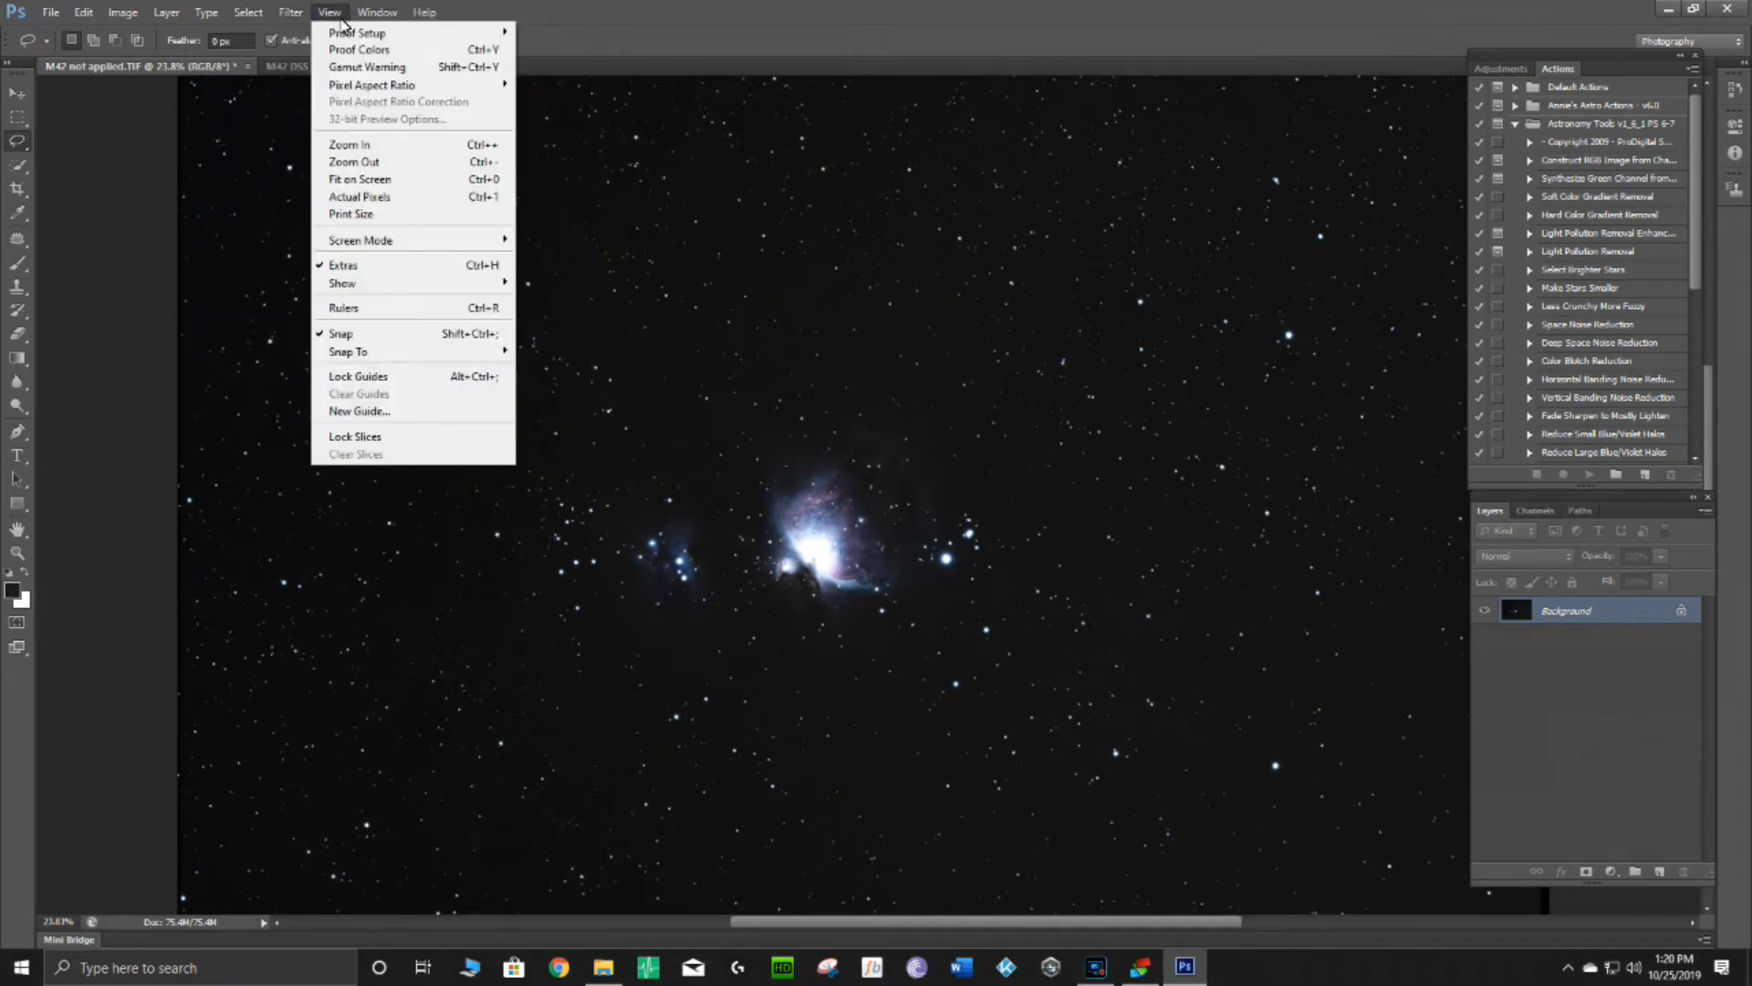
pyautogui.click(360, 179)
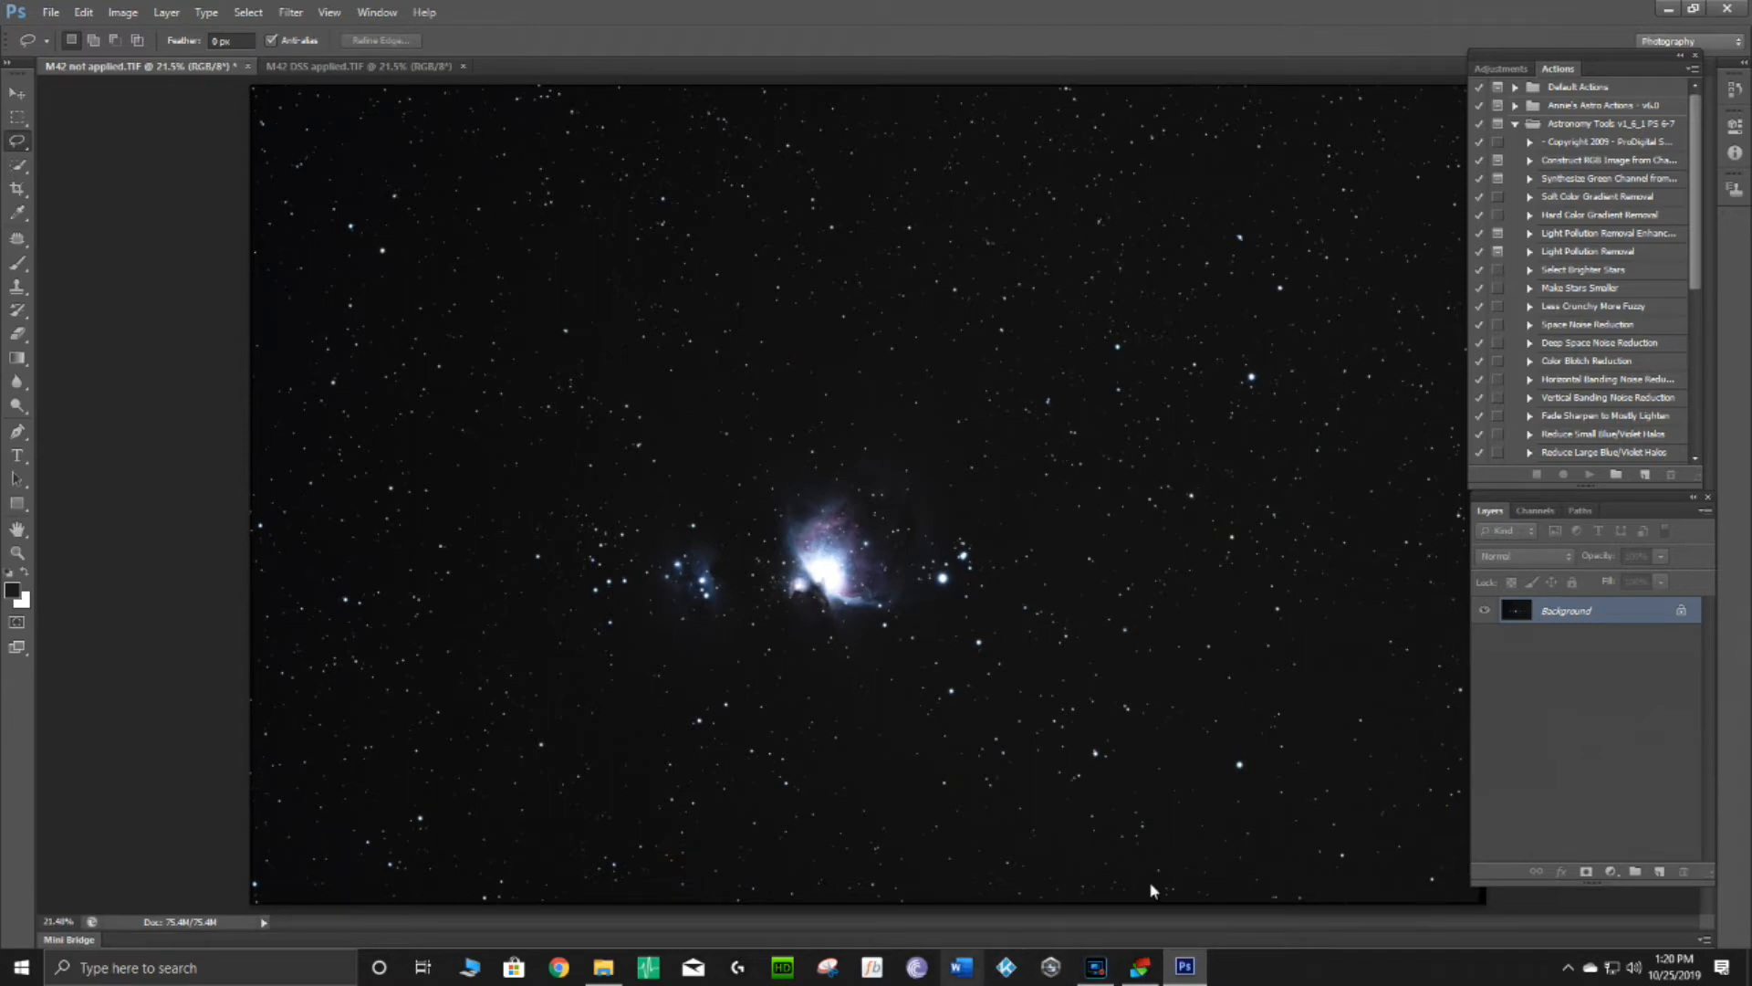
pyautogui.click(593, 970)
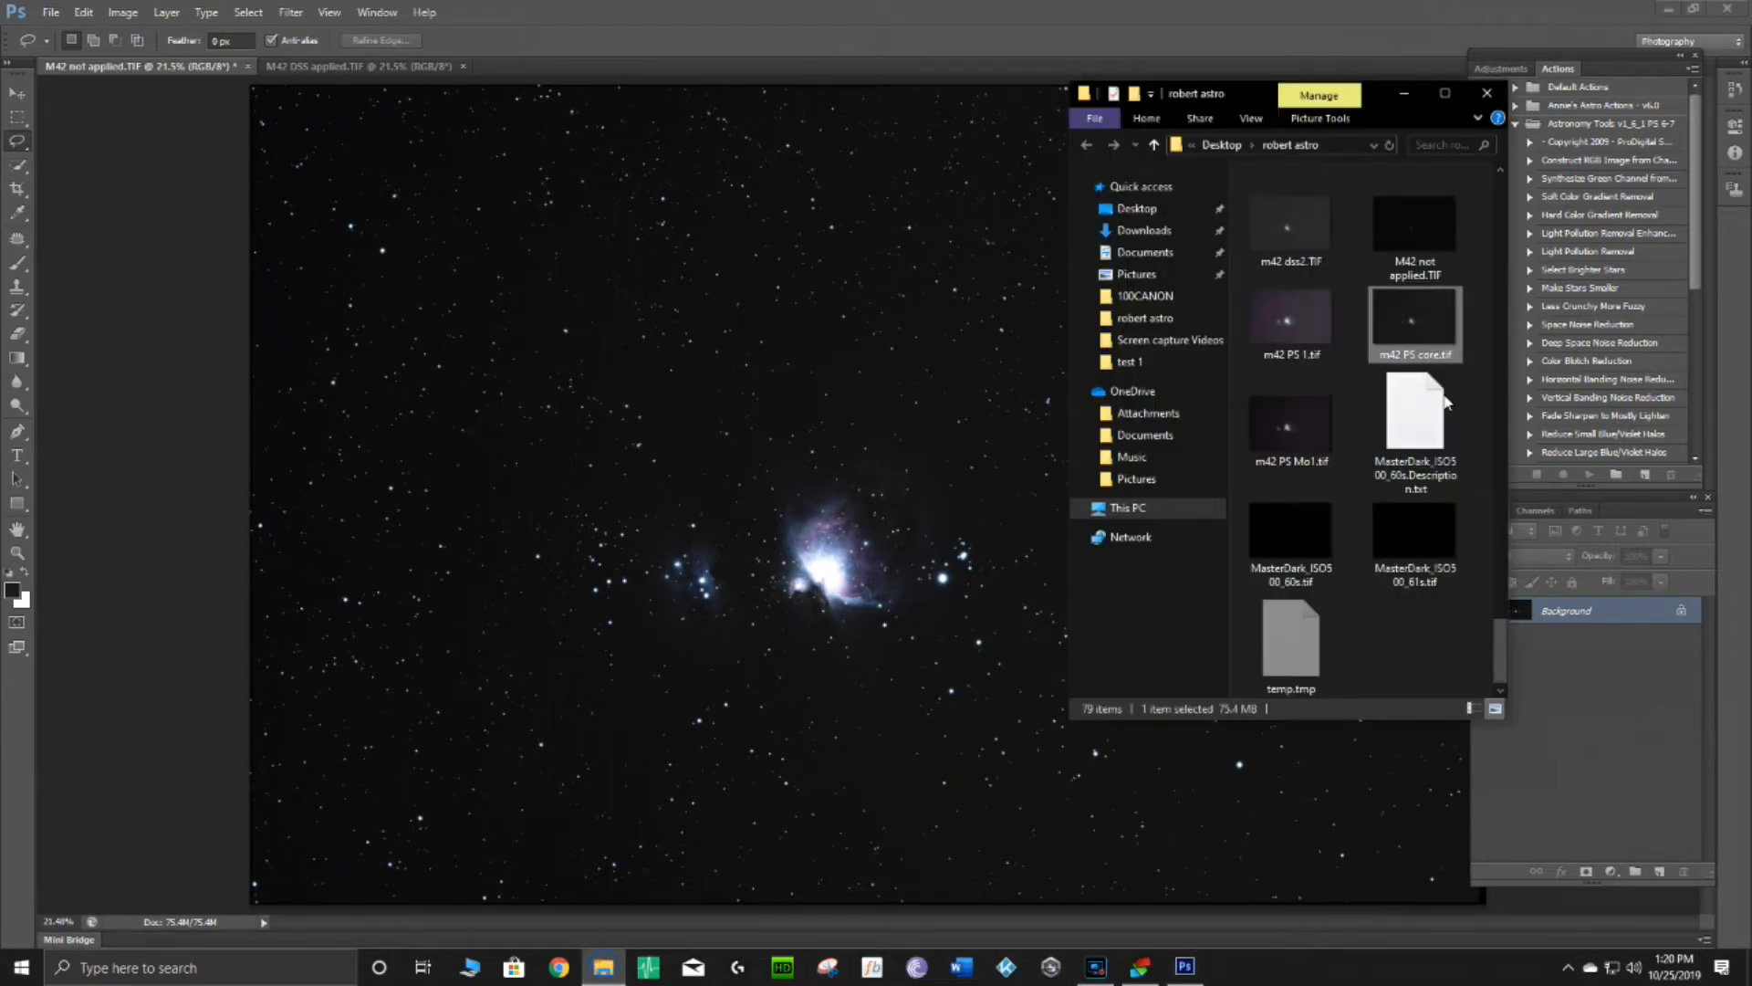
pyautogui.doubleClick(1415, 312)
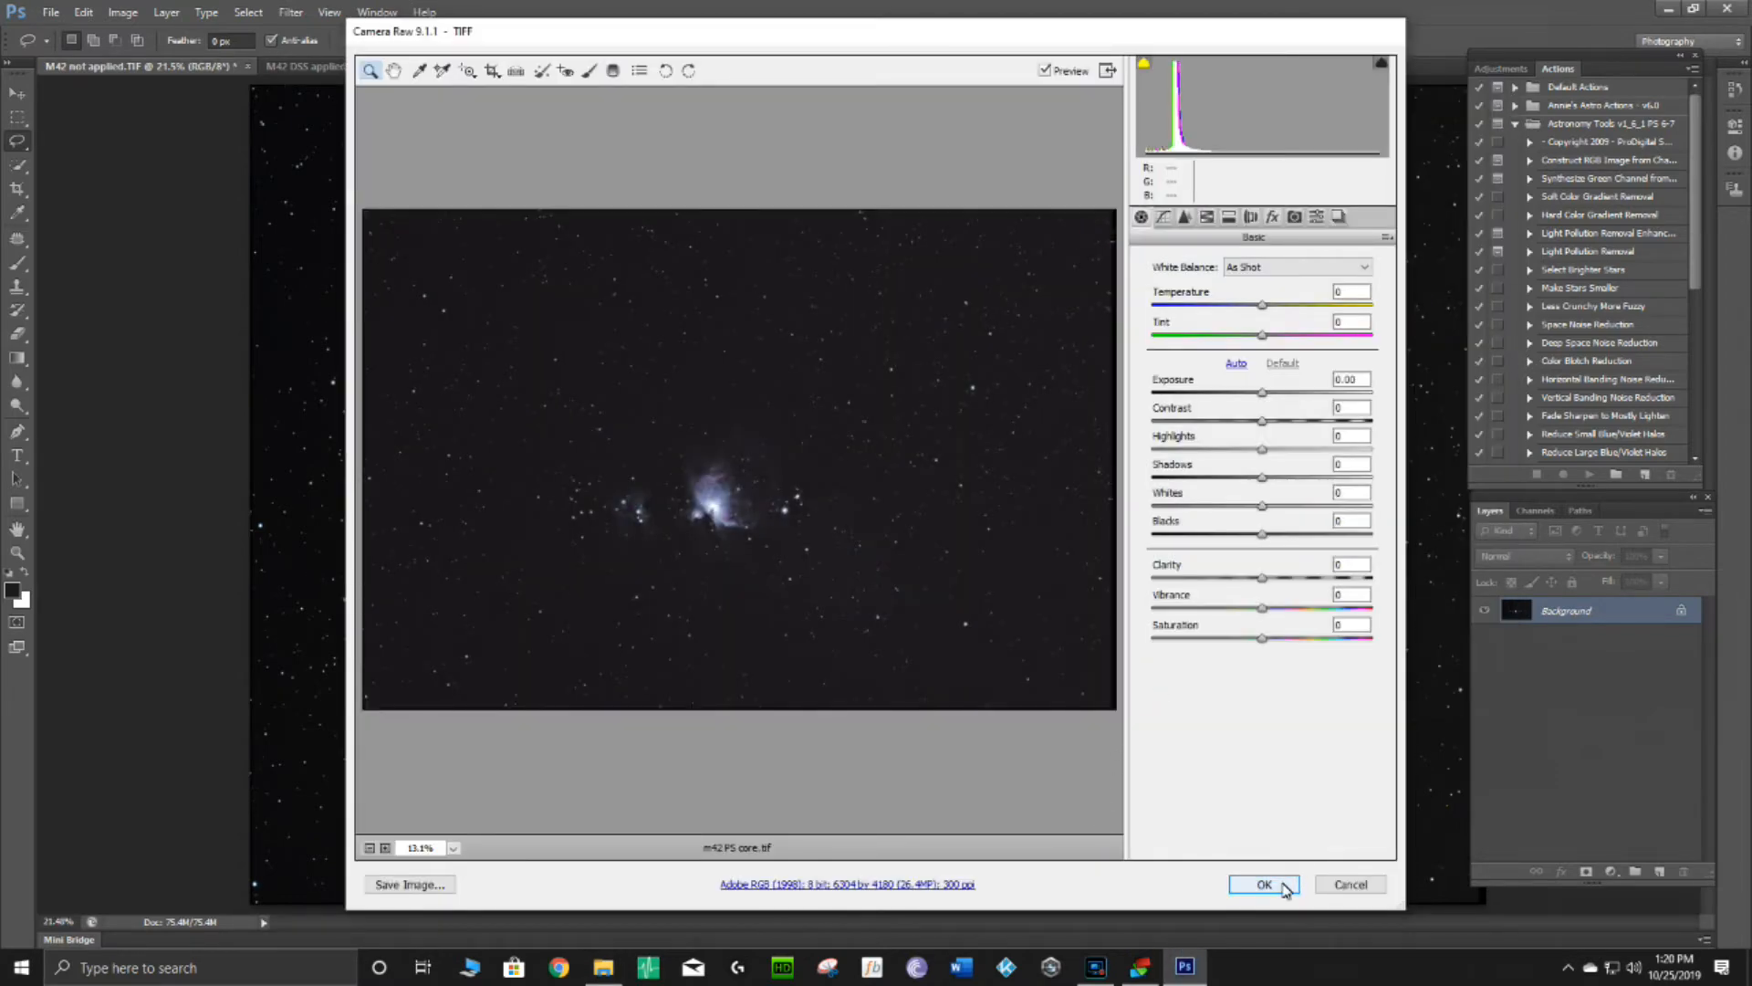
pyautogui.click(1277, 886)
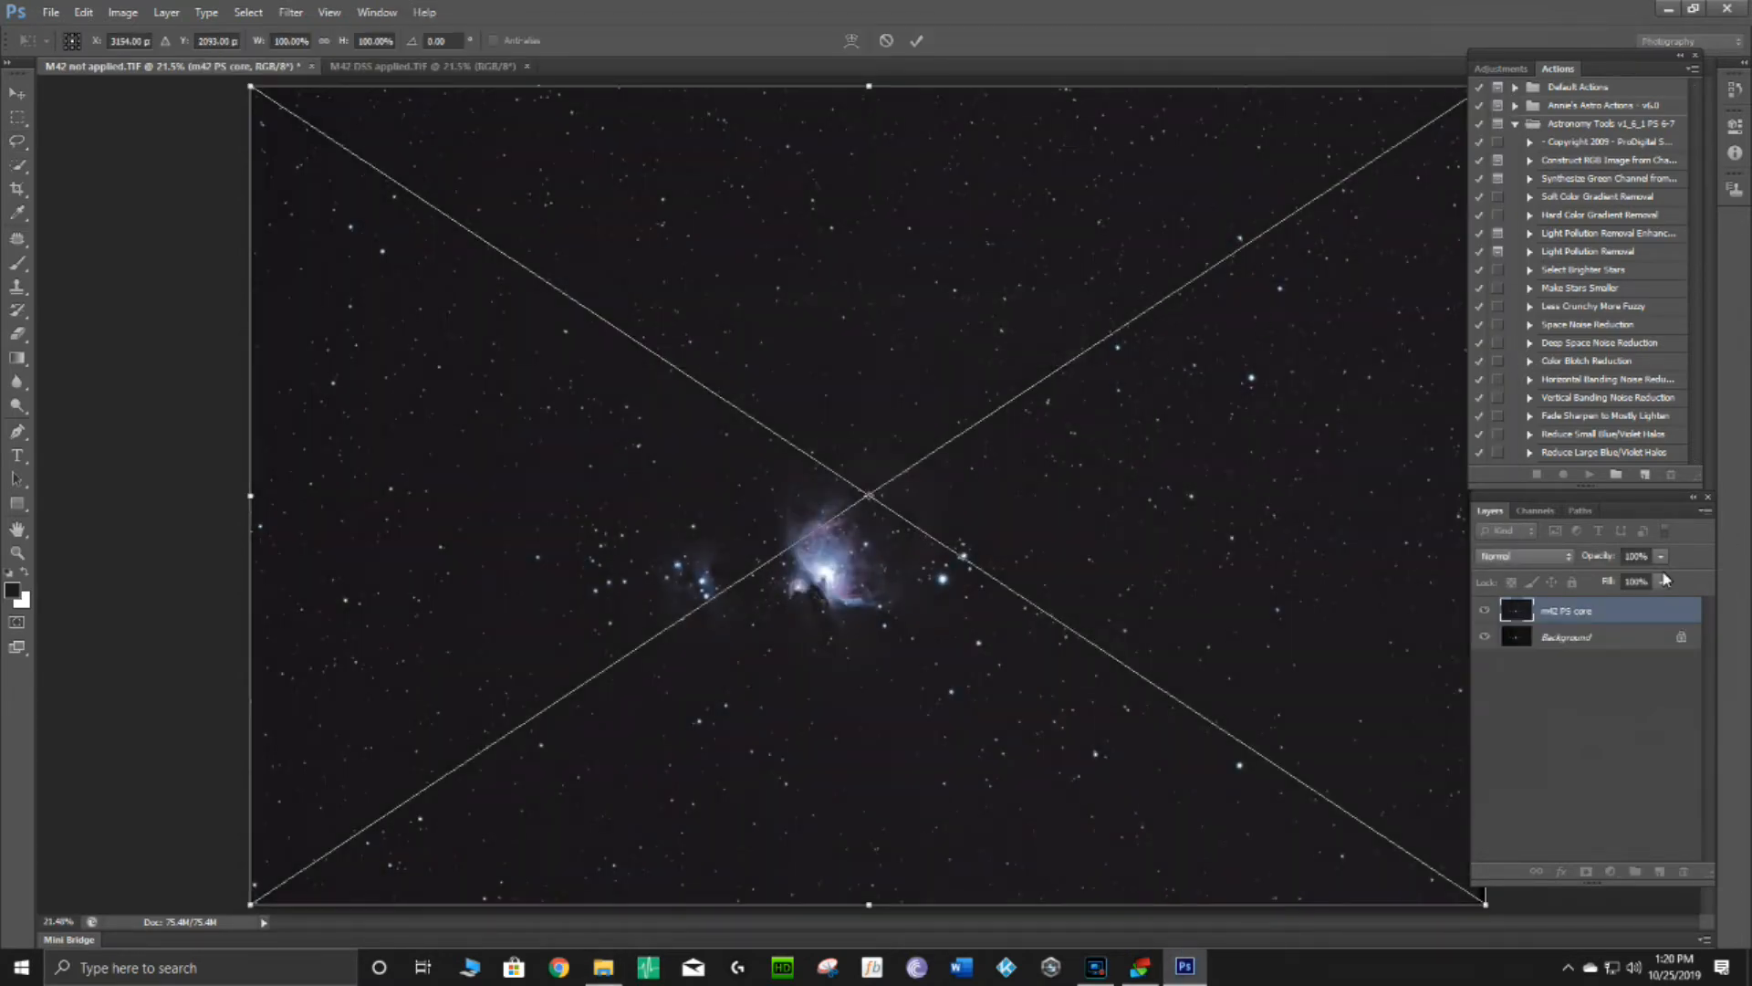
pyautogui.click(1661, 557)
pyautogui.moveTo(1659, 573); pyautogui.dragTo(1720, 589)
pyautogui.rightClick(846, 276)
pyautogui.click(863, 285)
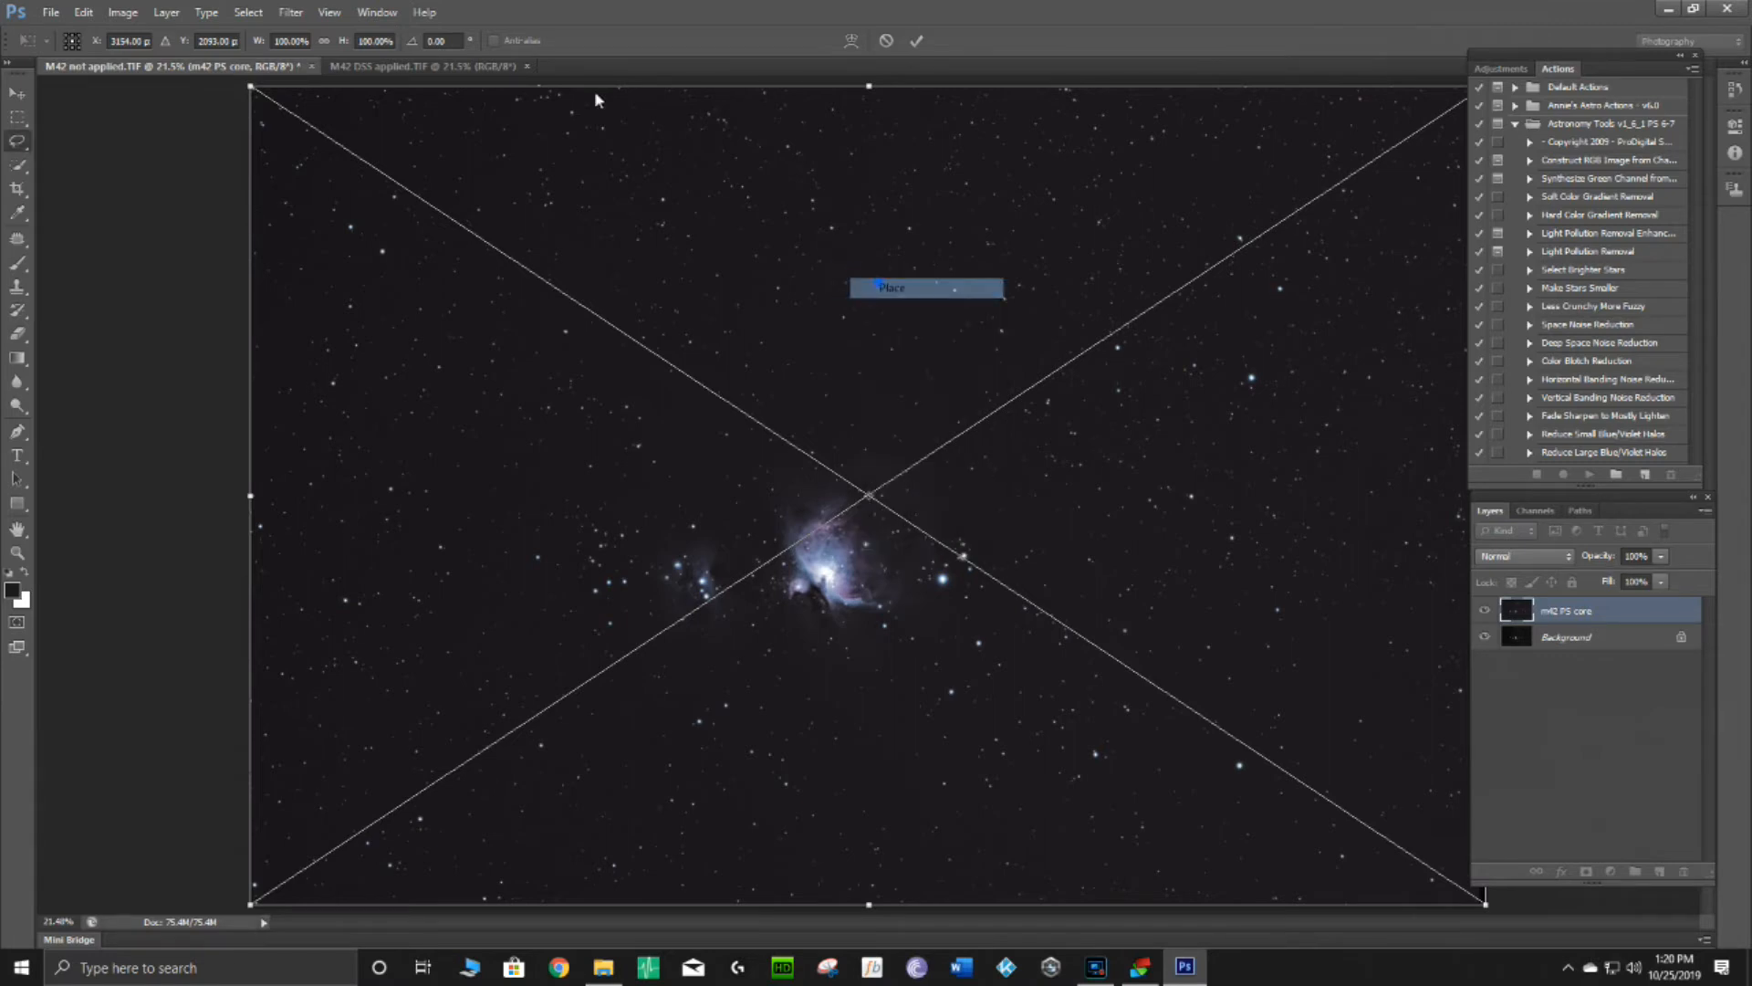
# Add a Hide All layer mask to the m42 PS core layer.
pyautogui.click(166, 12)
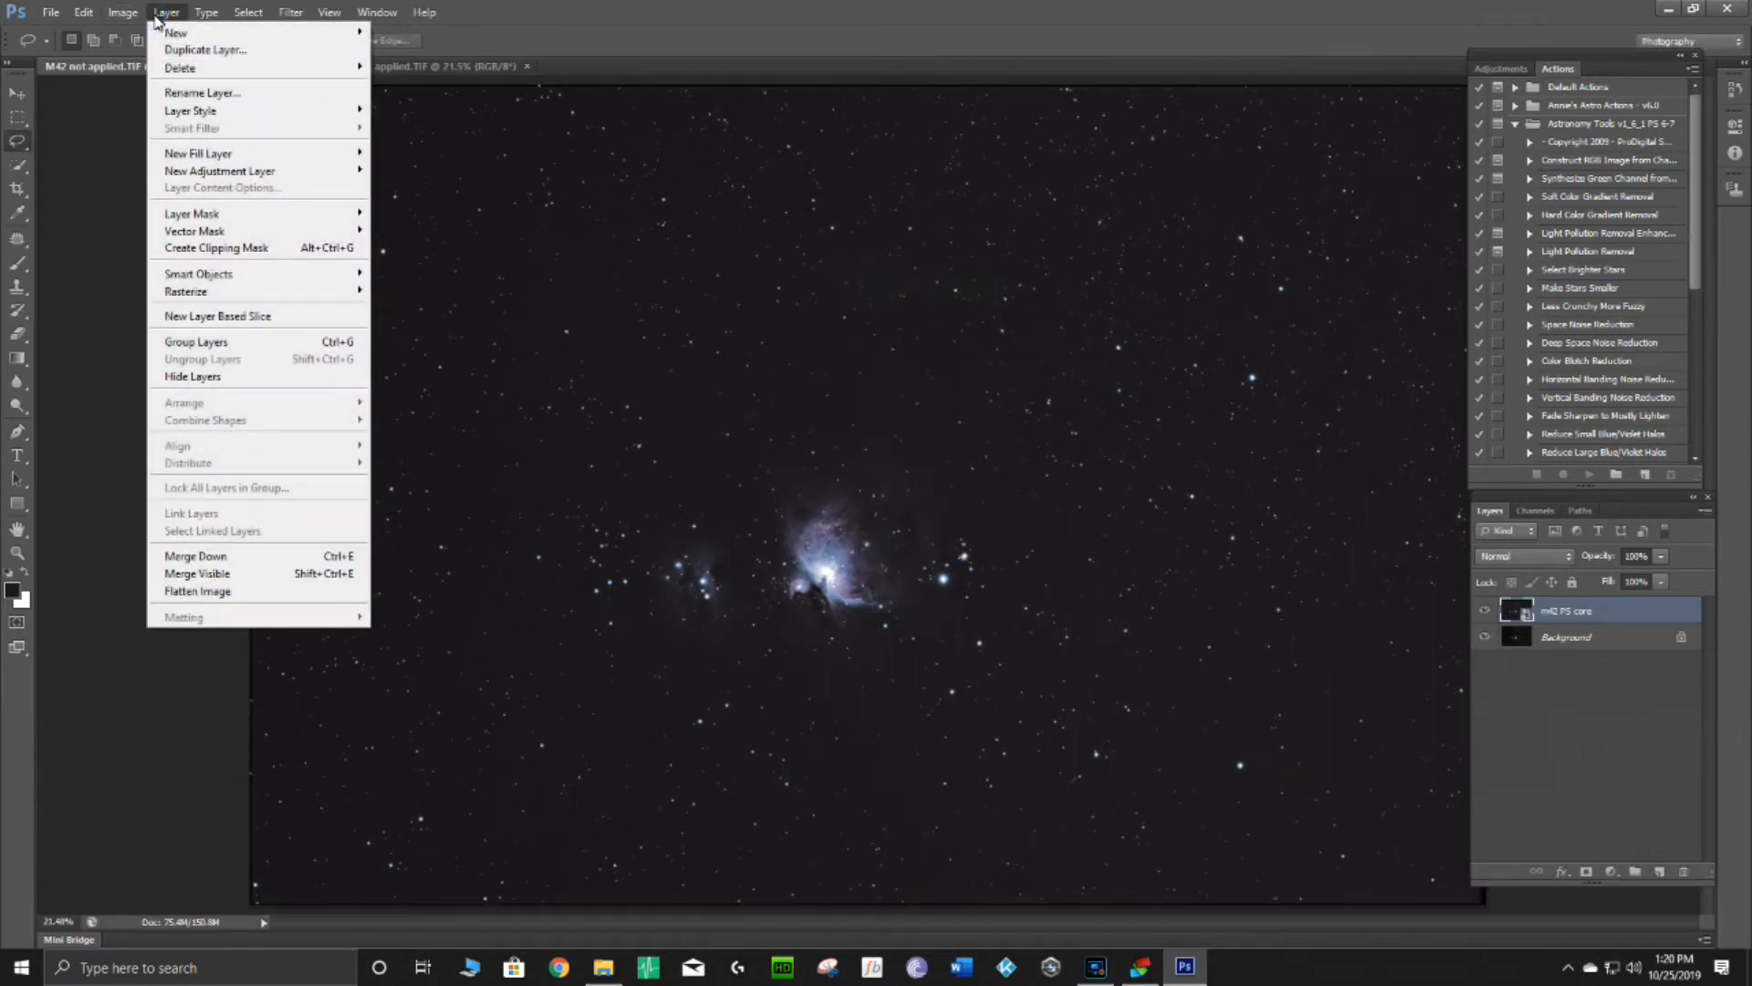
pyautogui.moveTo(243, 223)
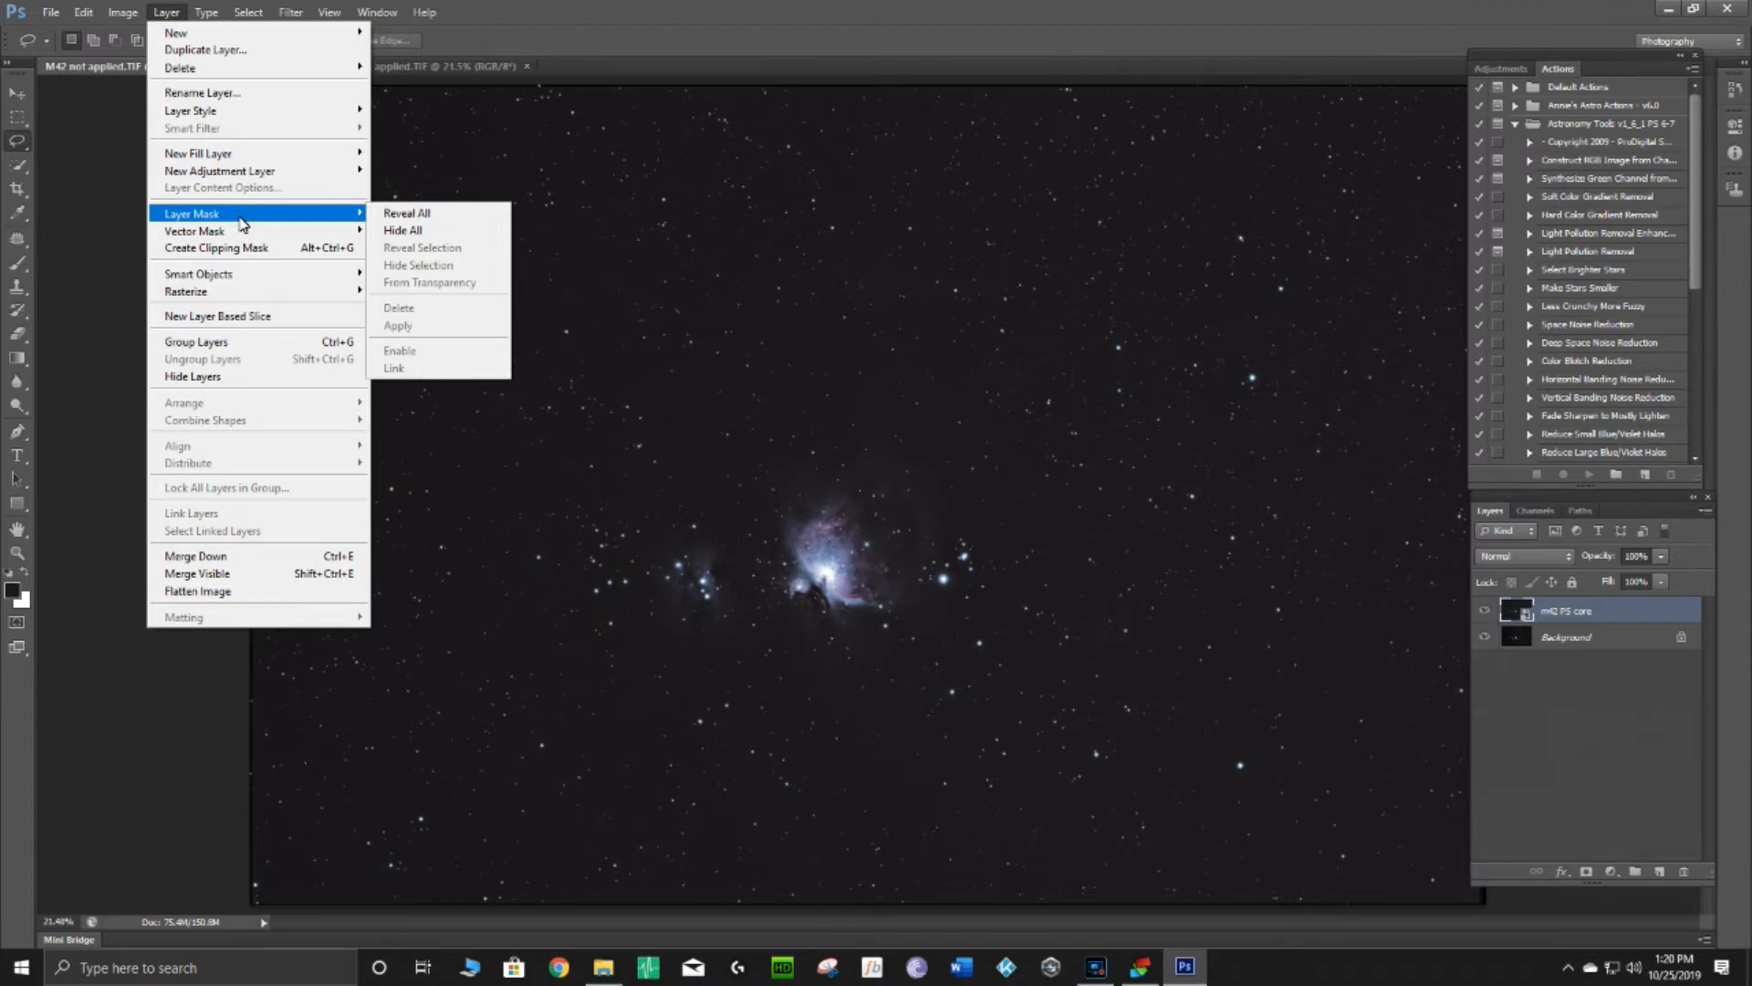
pyautogui.click(418, 233)
# Paint the mask white with a 54% opacity brush over the nebula's blown-out core to reveal the core exposure, and flatten the image.
pyautogui.scroll(3, 794, 633)
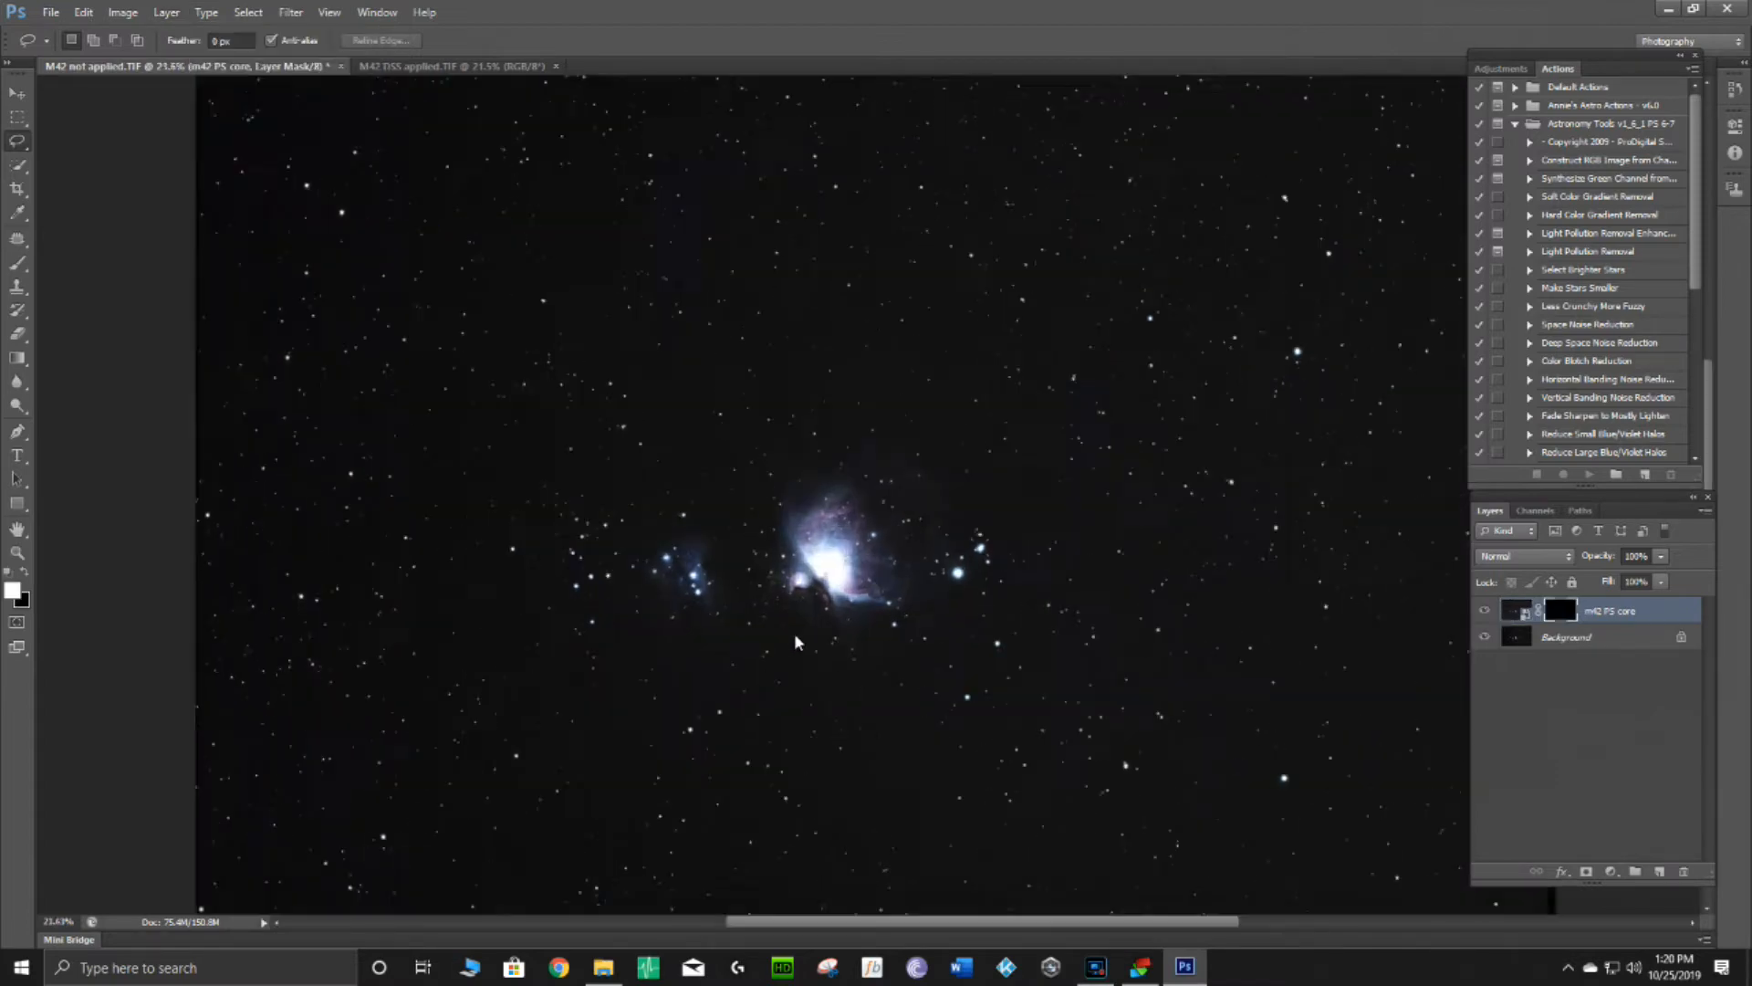
pyautogui.scroll(1, 805, 635)
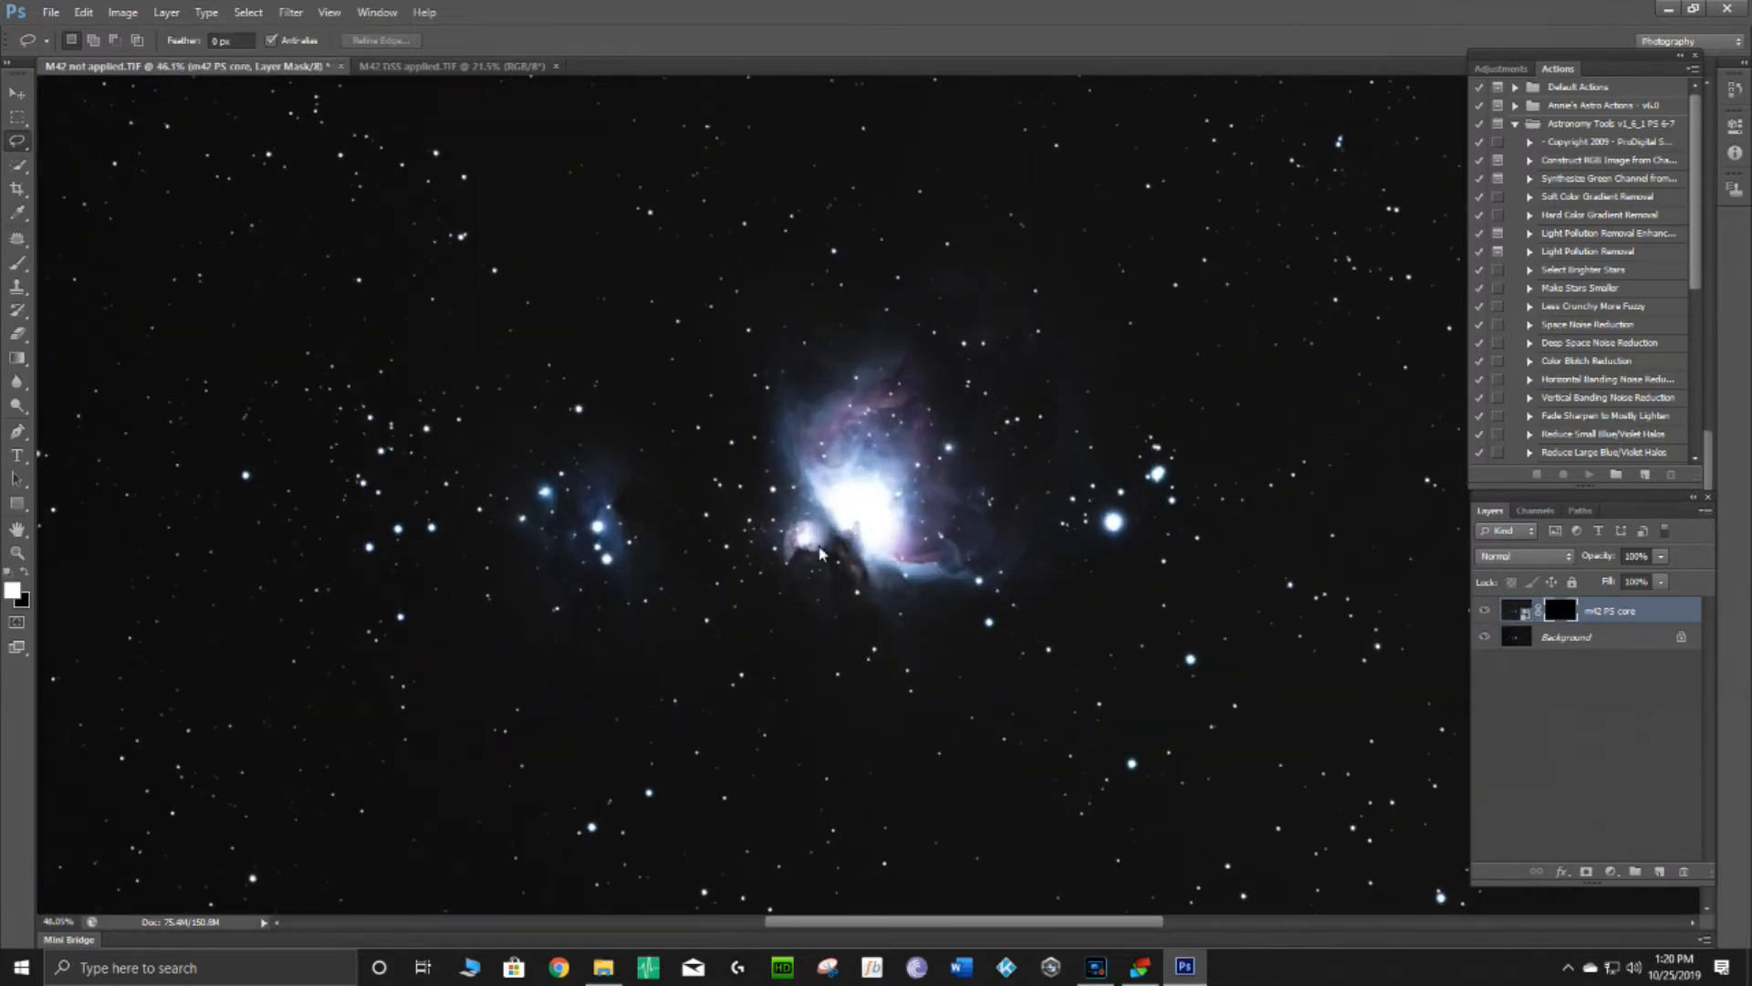
pyautogui.click(16, 264)
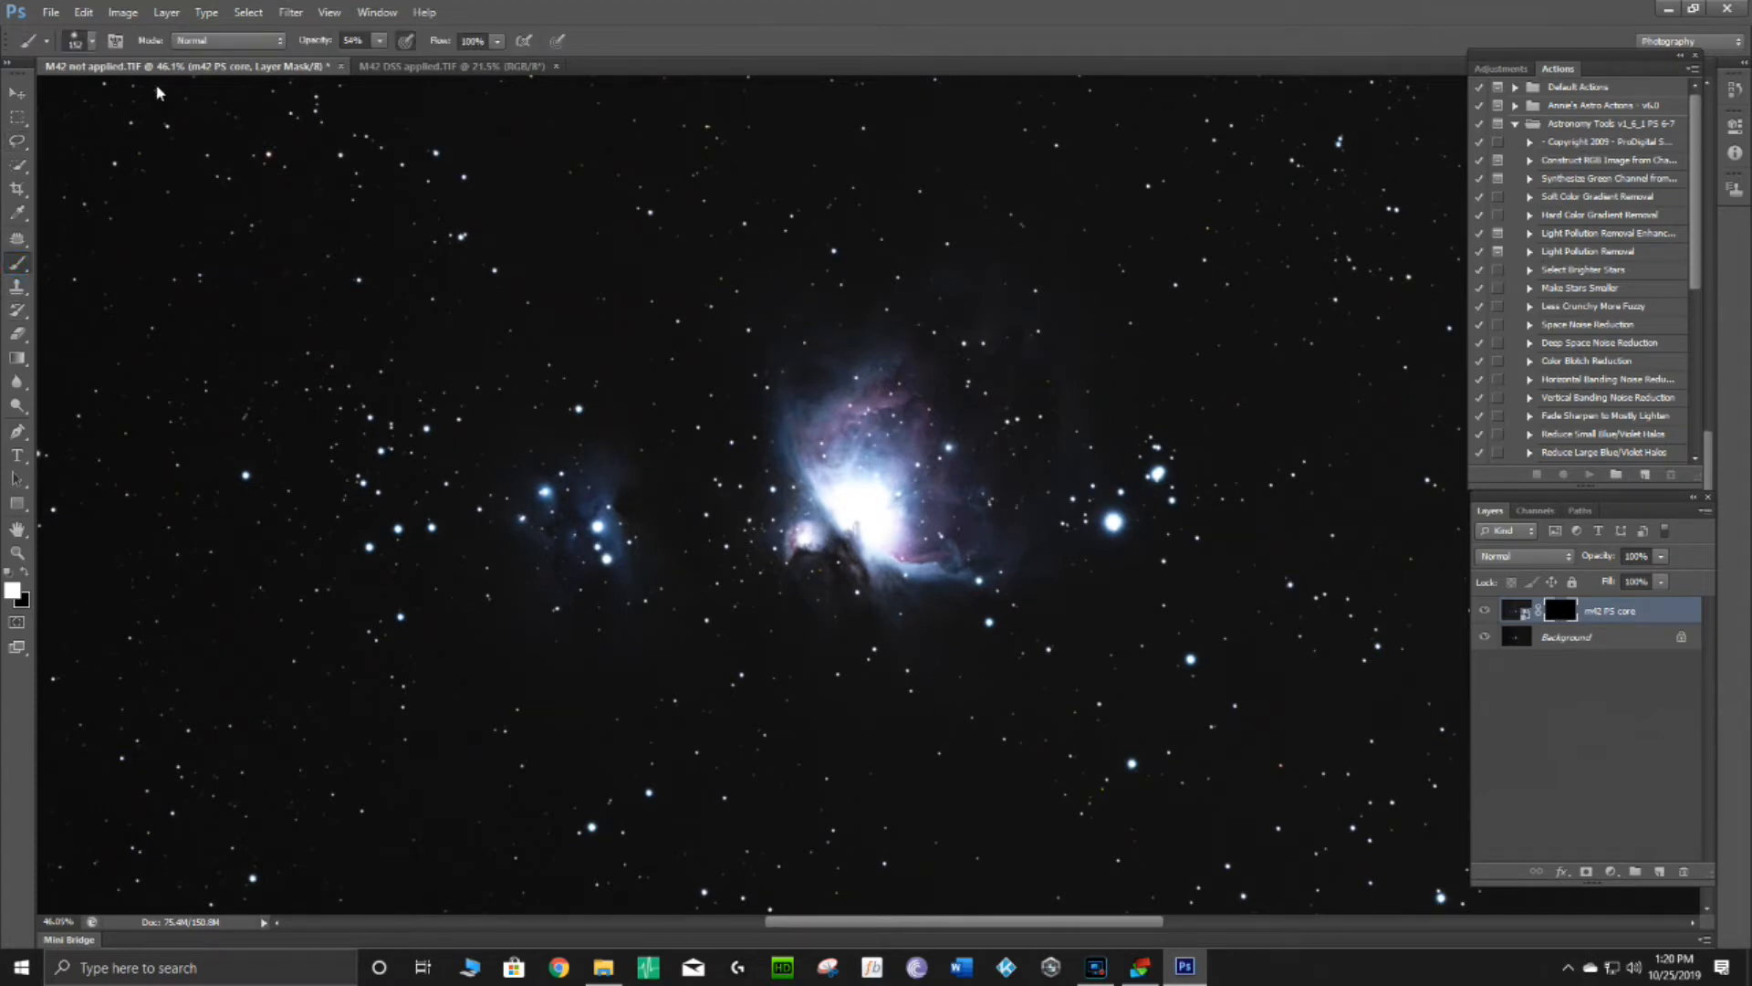
pyautogui.moveTo(875, 507); pyautogui.dragTo(853, 498)
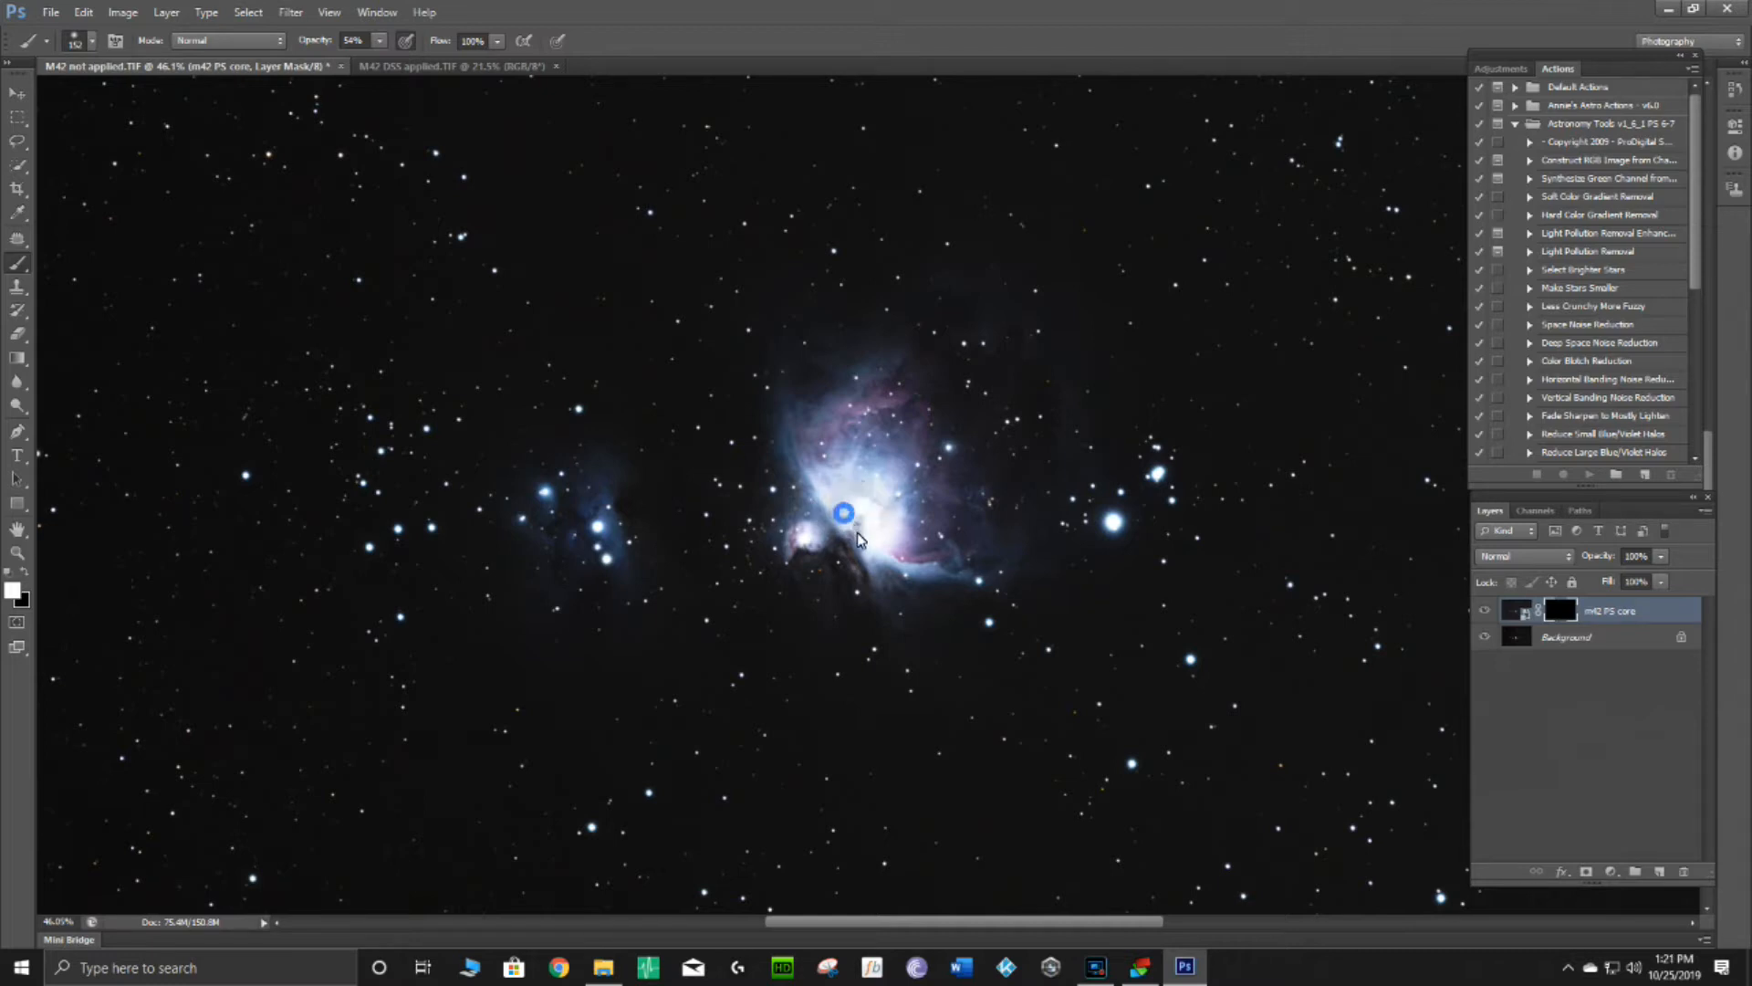
pyautogui.moveTo(873, 518)
pyautogui.mouseDown()
pyautogui.moveTo(840, 535)
pyautogui.moveTo(860, 535)
pyautogui.mouseUp()
pyautogui.click(875, 498)
pyautogui.click(840, 506)
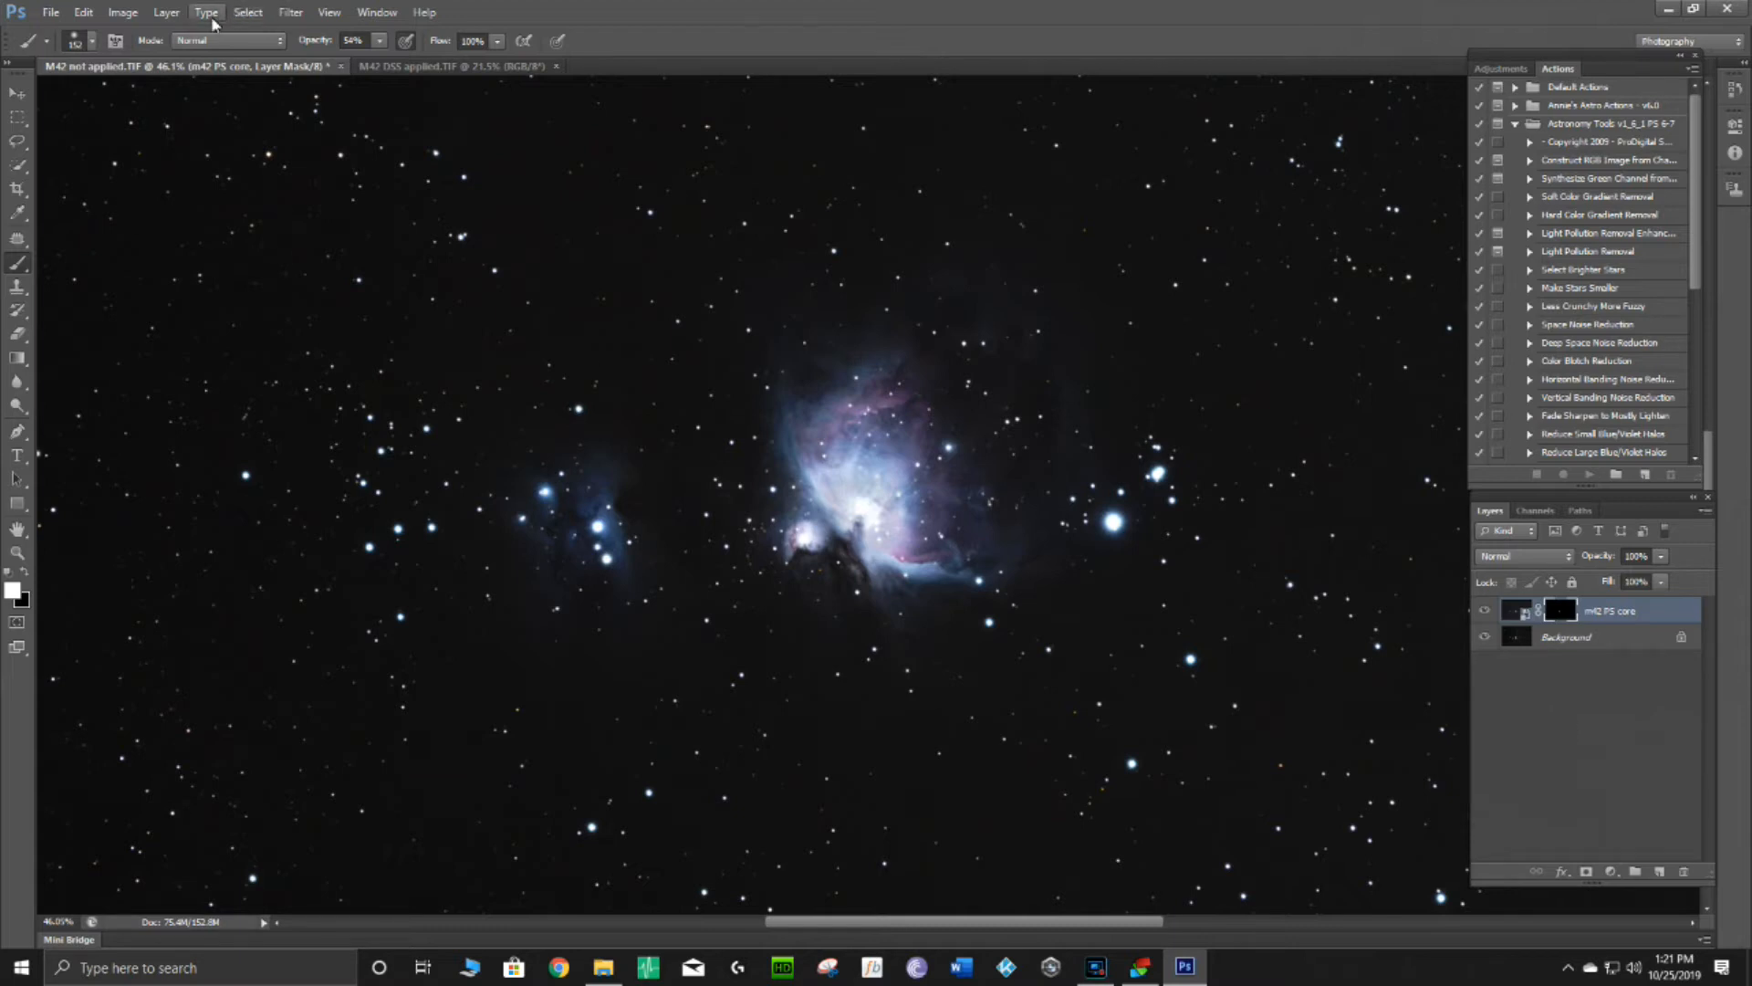
pyautogui.click(167, 12)
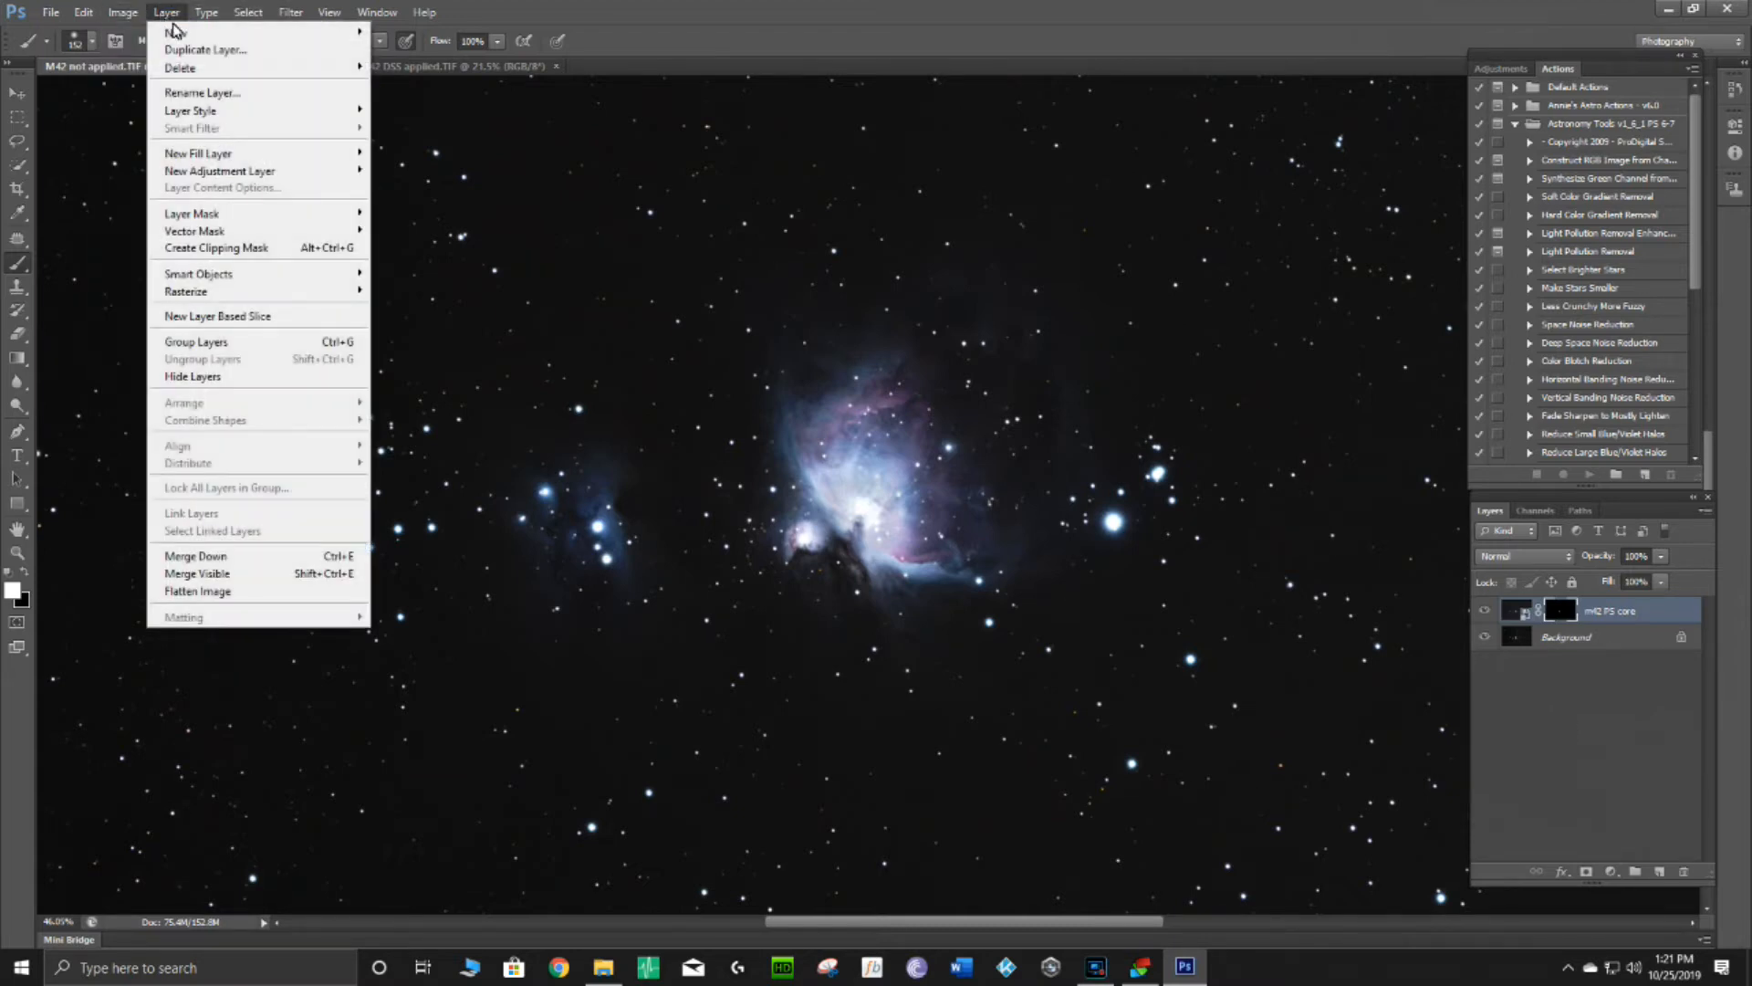
pyautogui.click(245, 590)
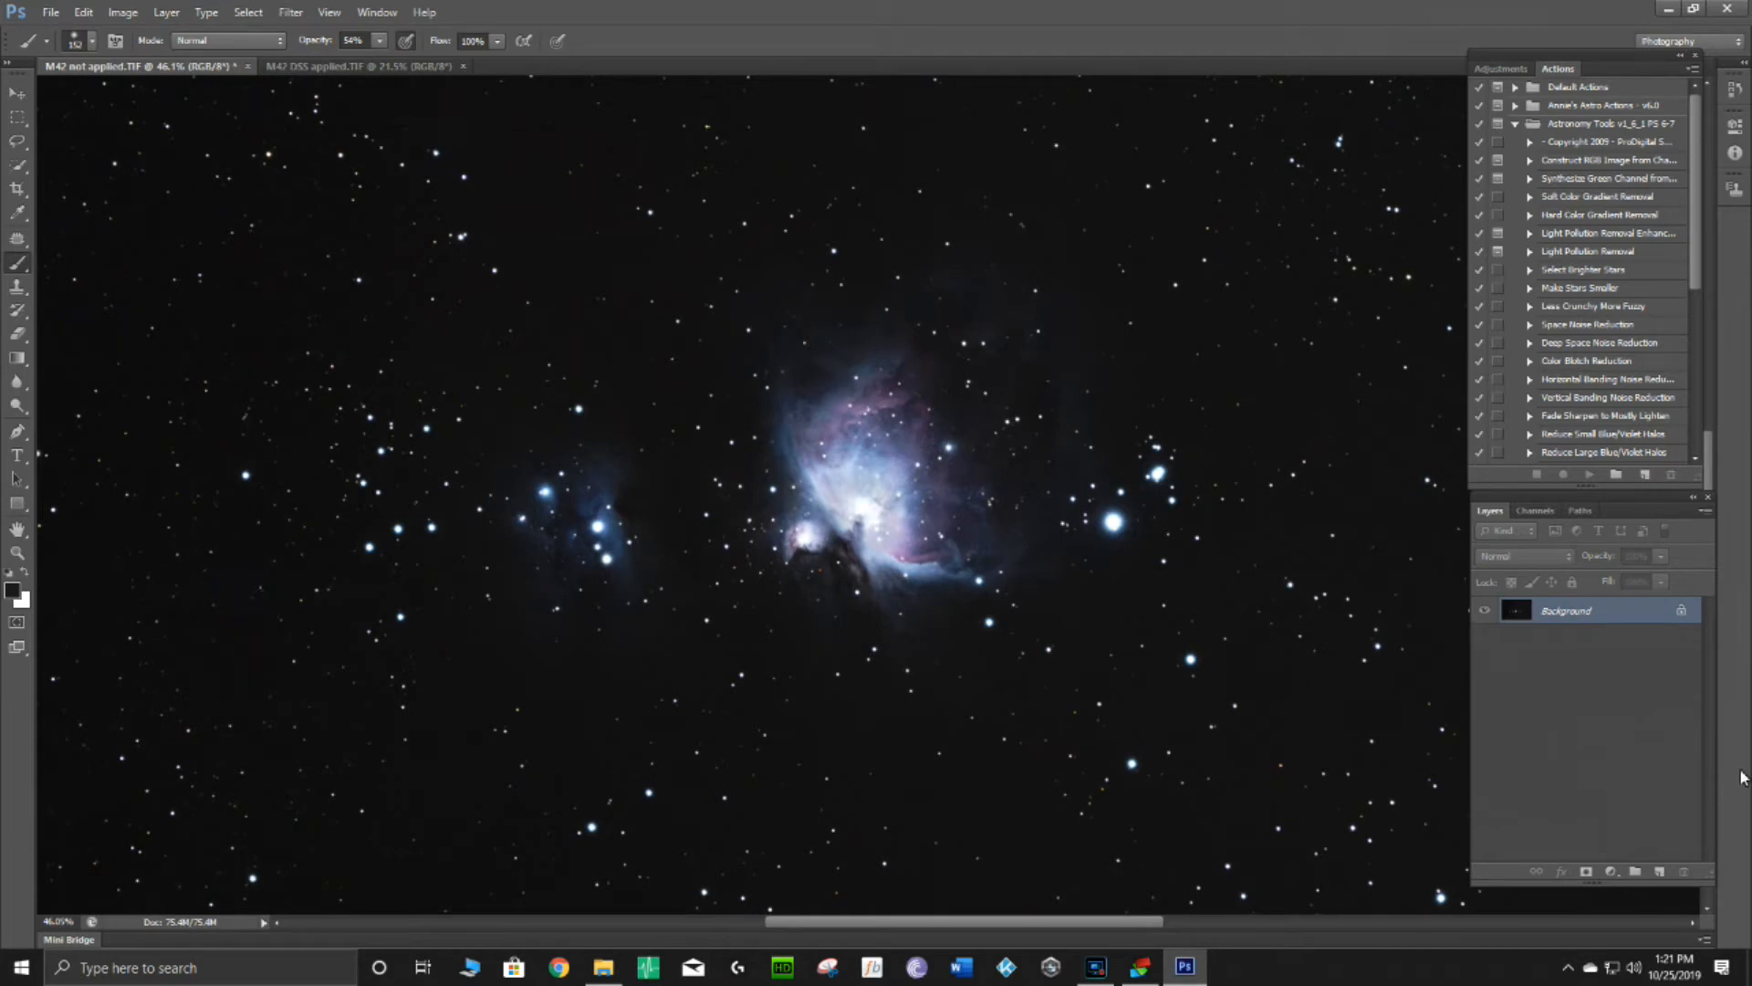
# Examine the blended nebula core, its surrounding detail and the overall image at several magnifications.
pyautogui.scroll(-3, 976, 606)
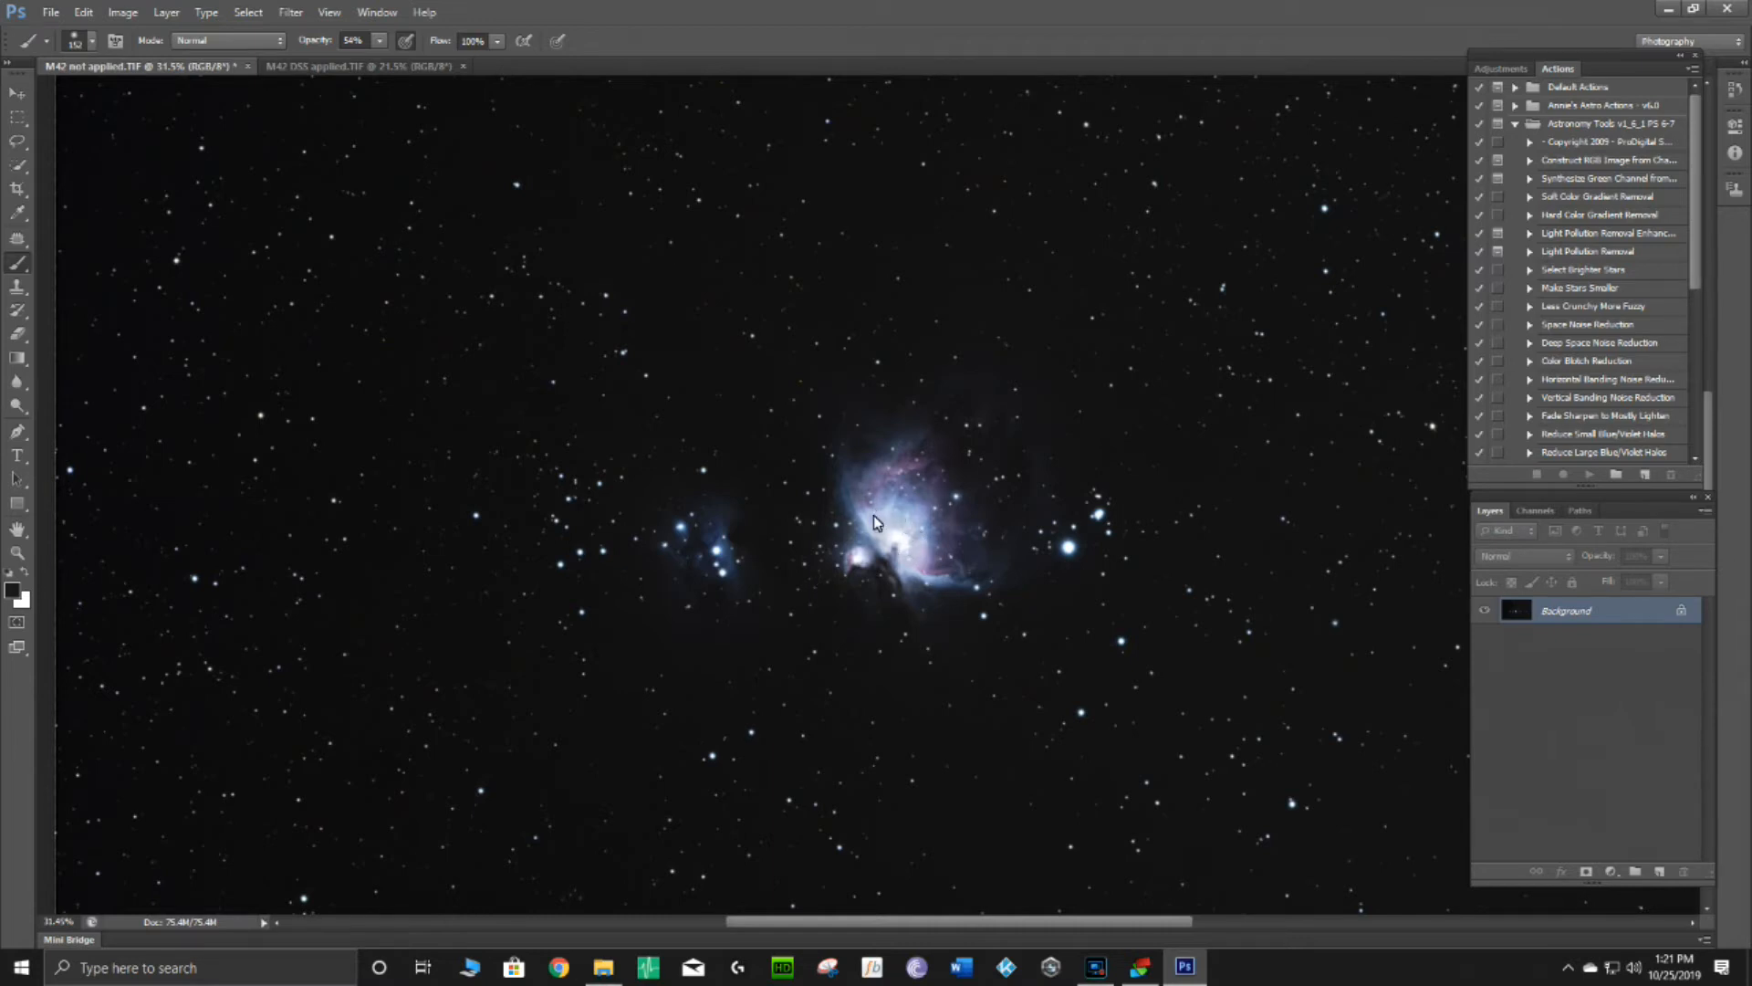
pyautogui.scroll(3, 903, 558)
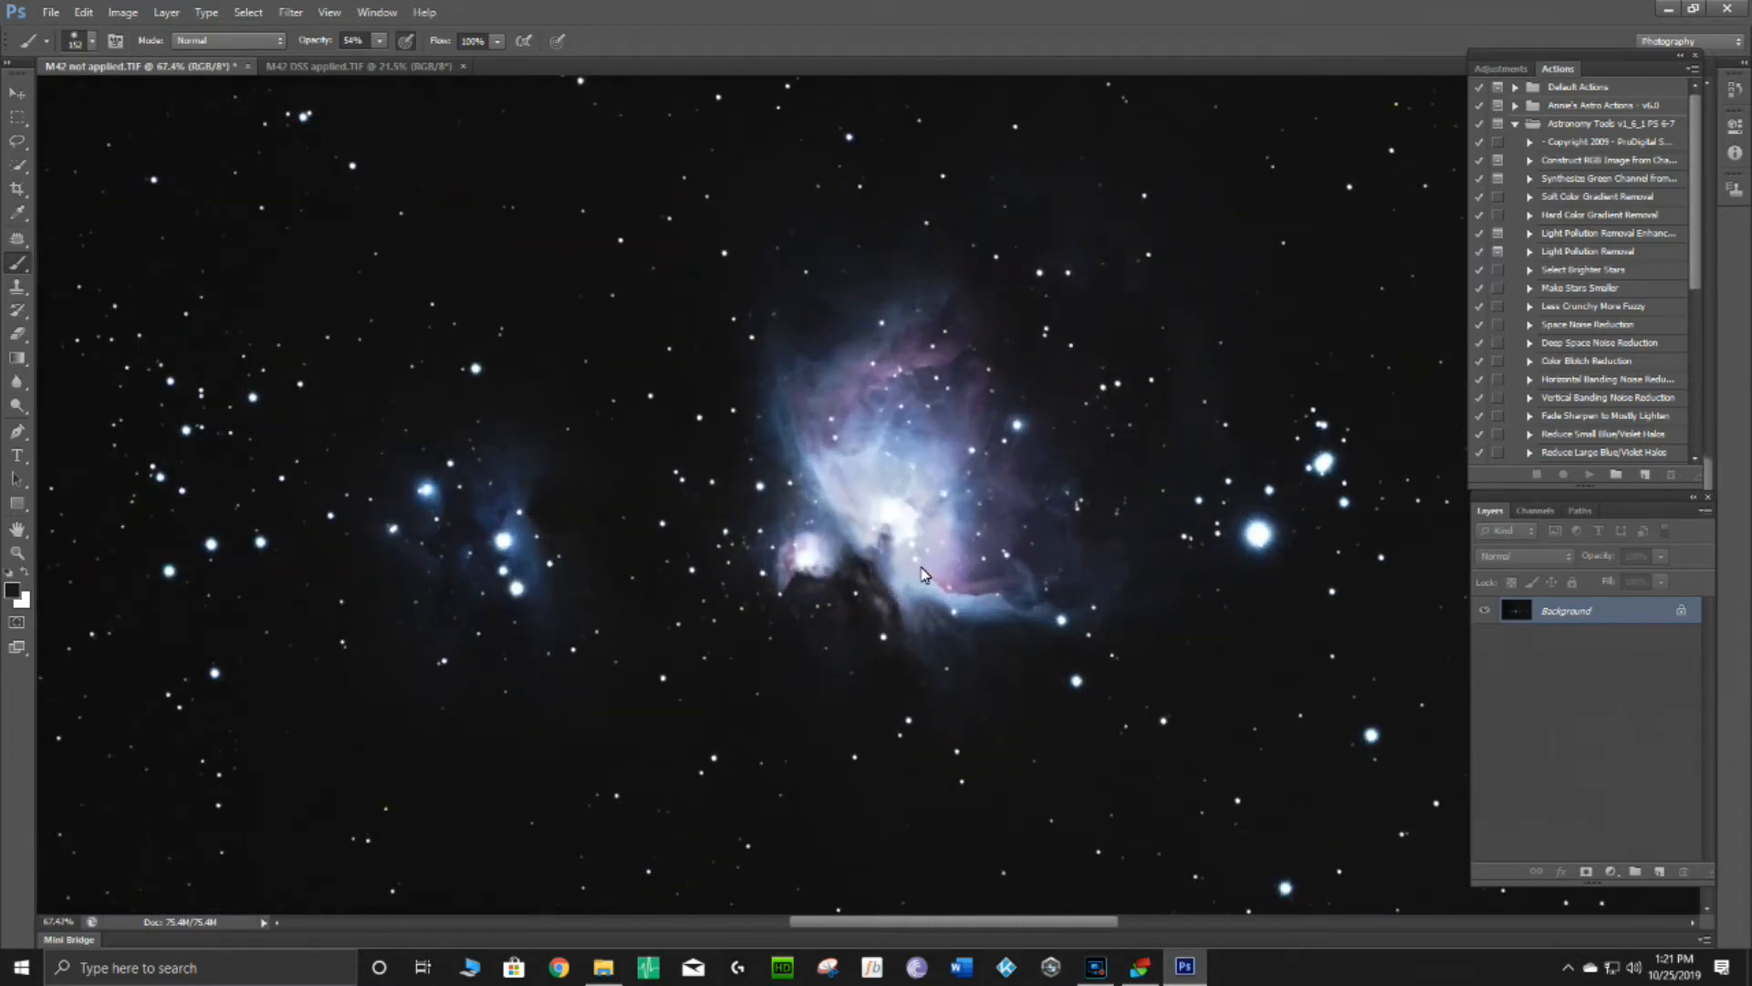
pyautogui.scroll(1, 922, 573)
pyautogui.scroll(1, 955, 508)
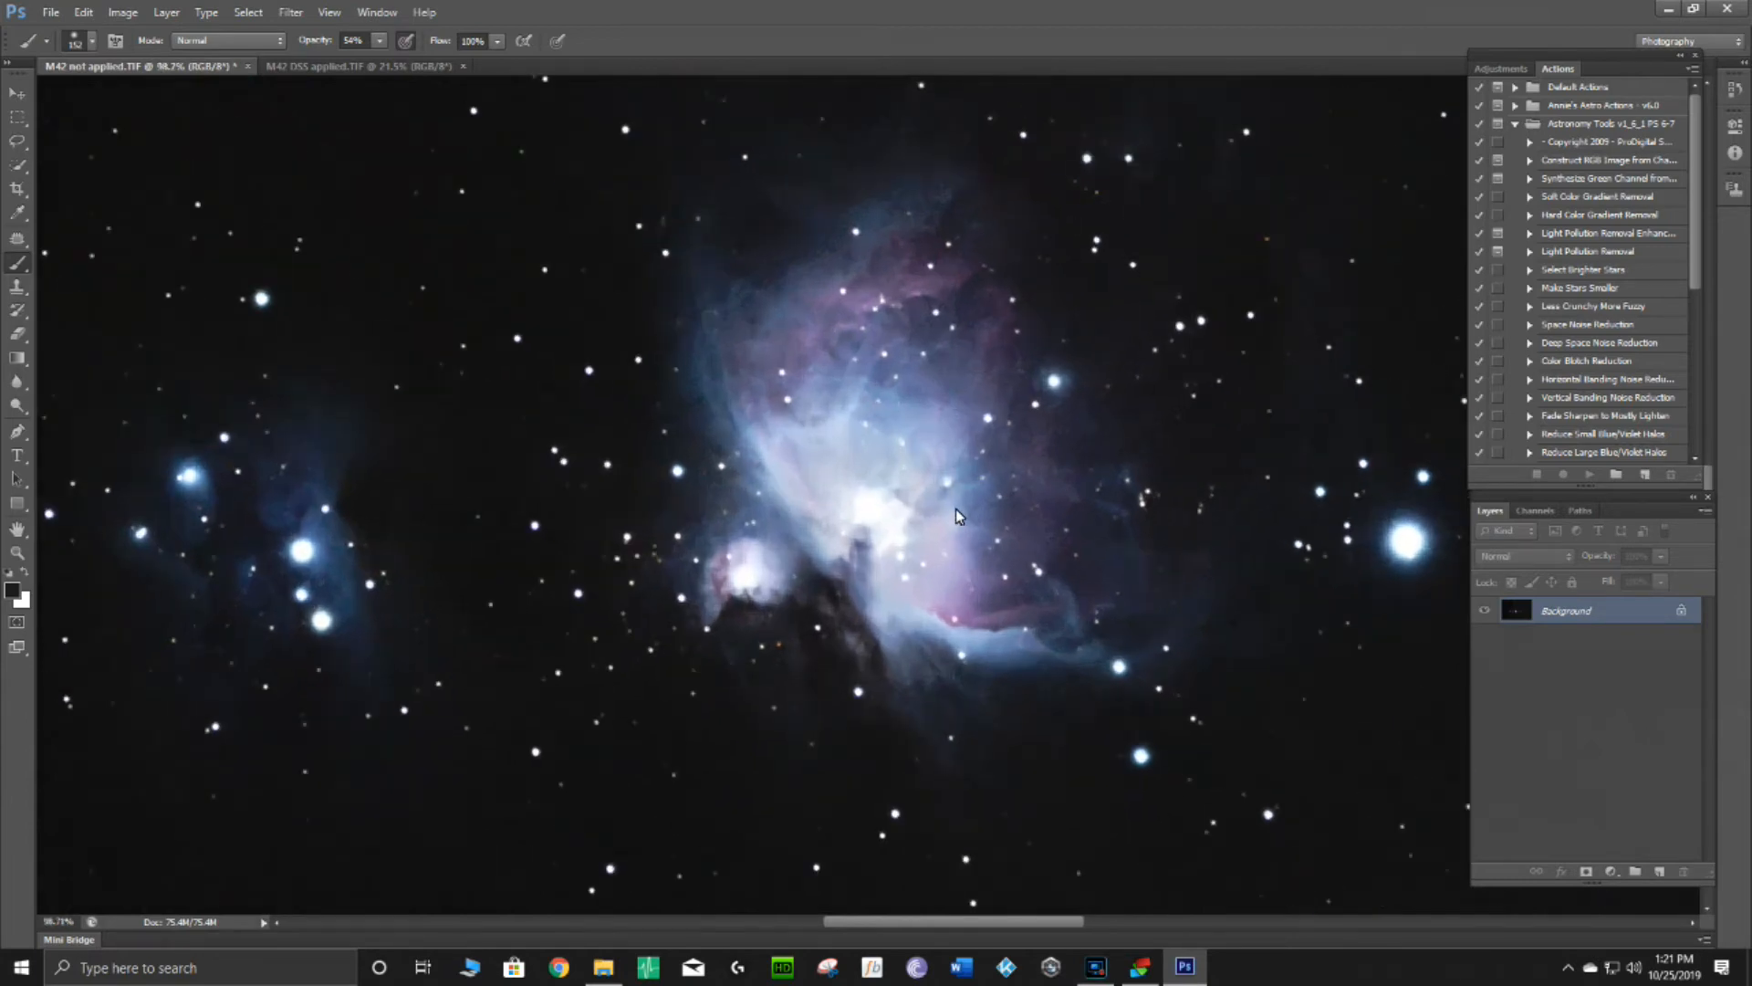
pyautogui.scroll(1, 1003, 530)
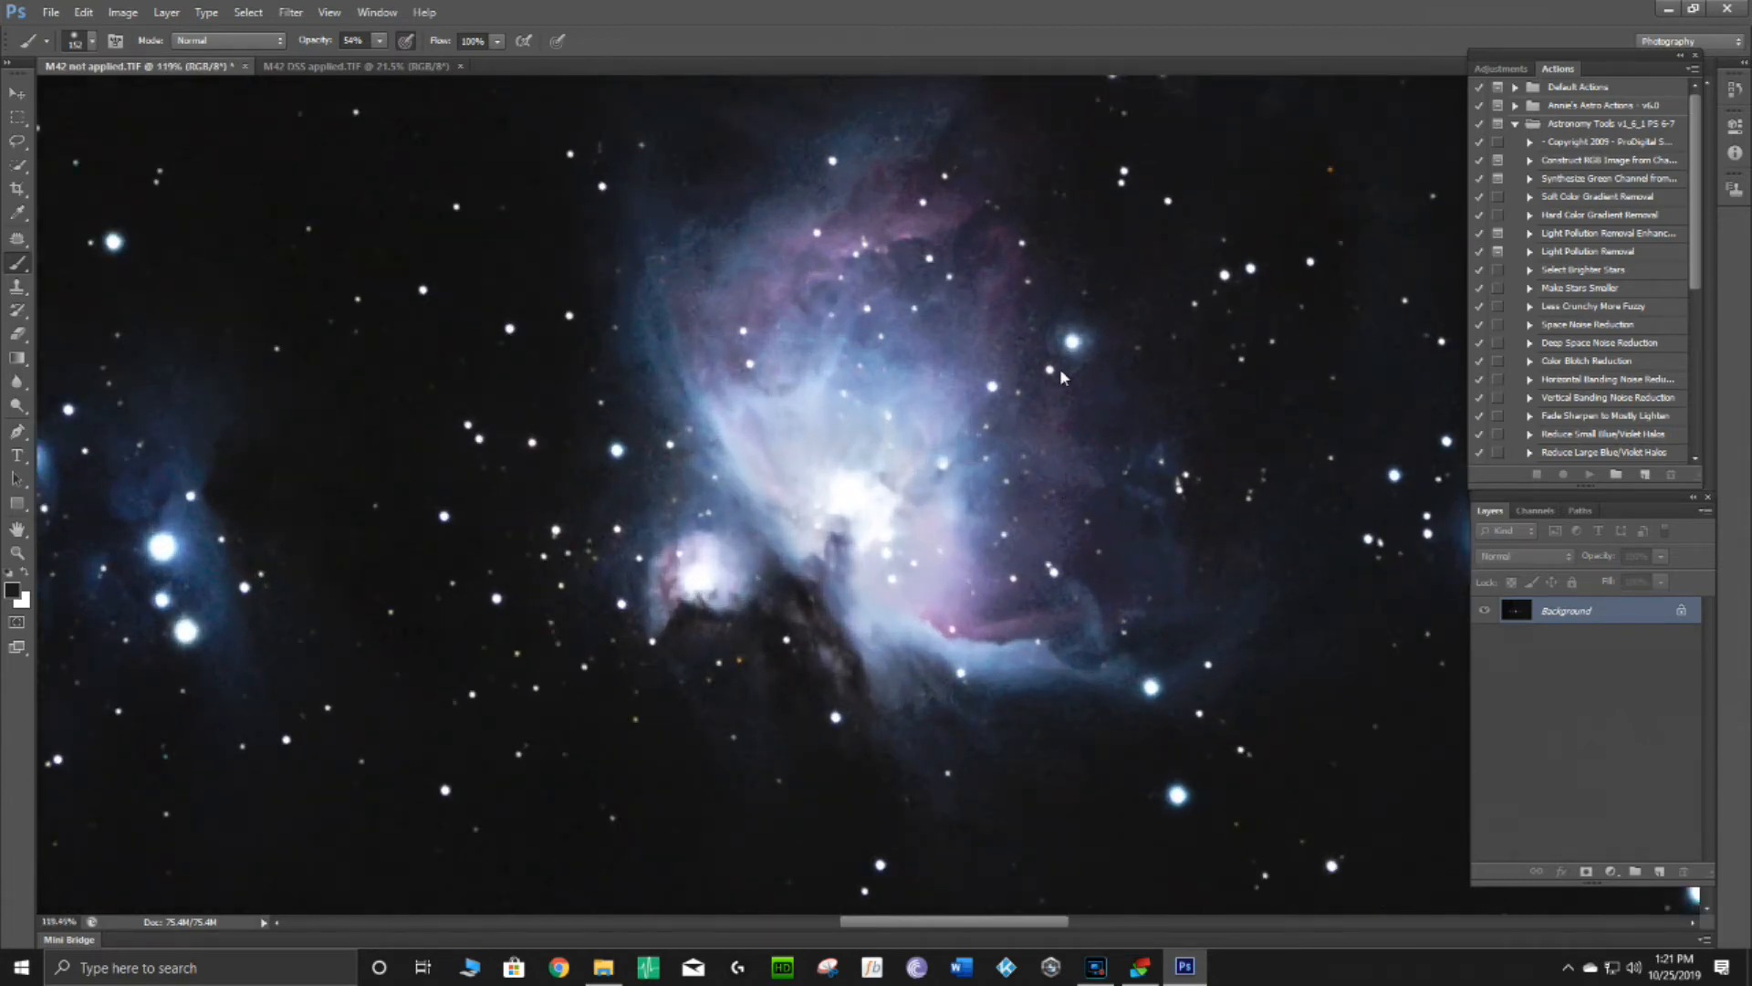
pyautogui.scroll(2, 1011, 332)
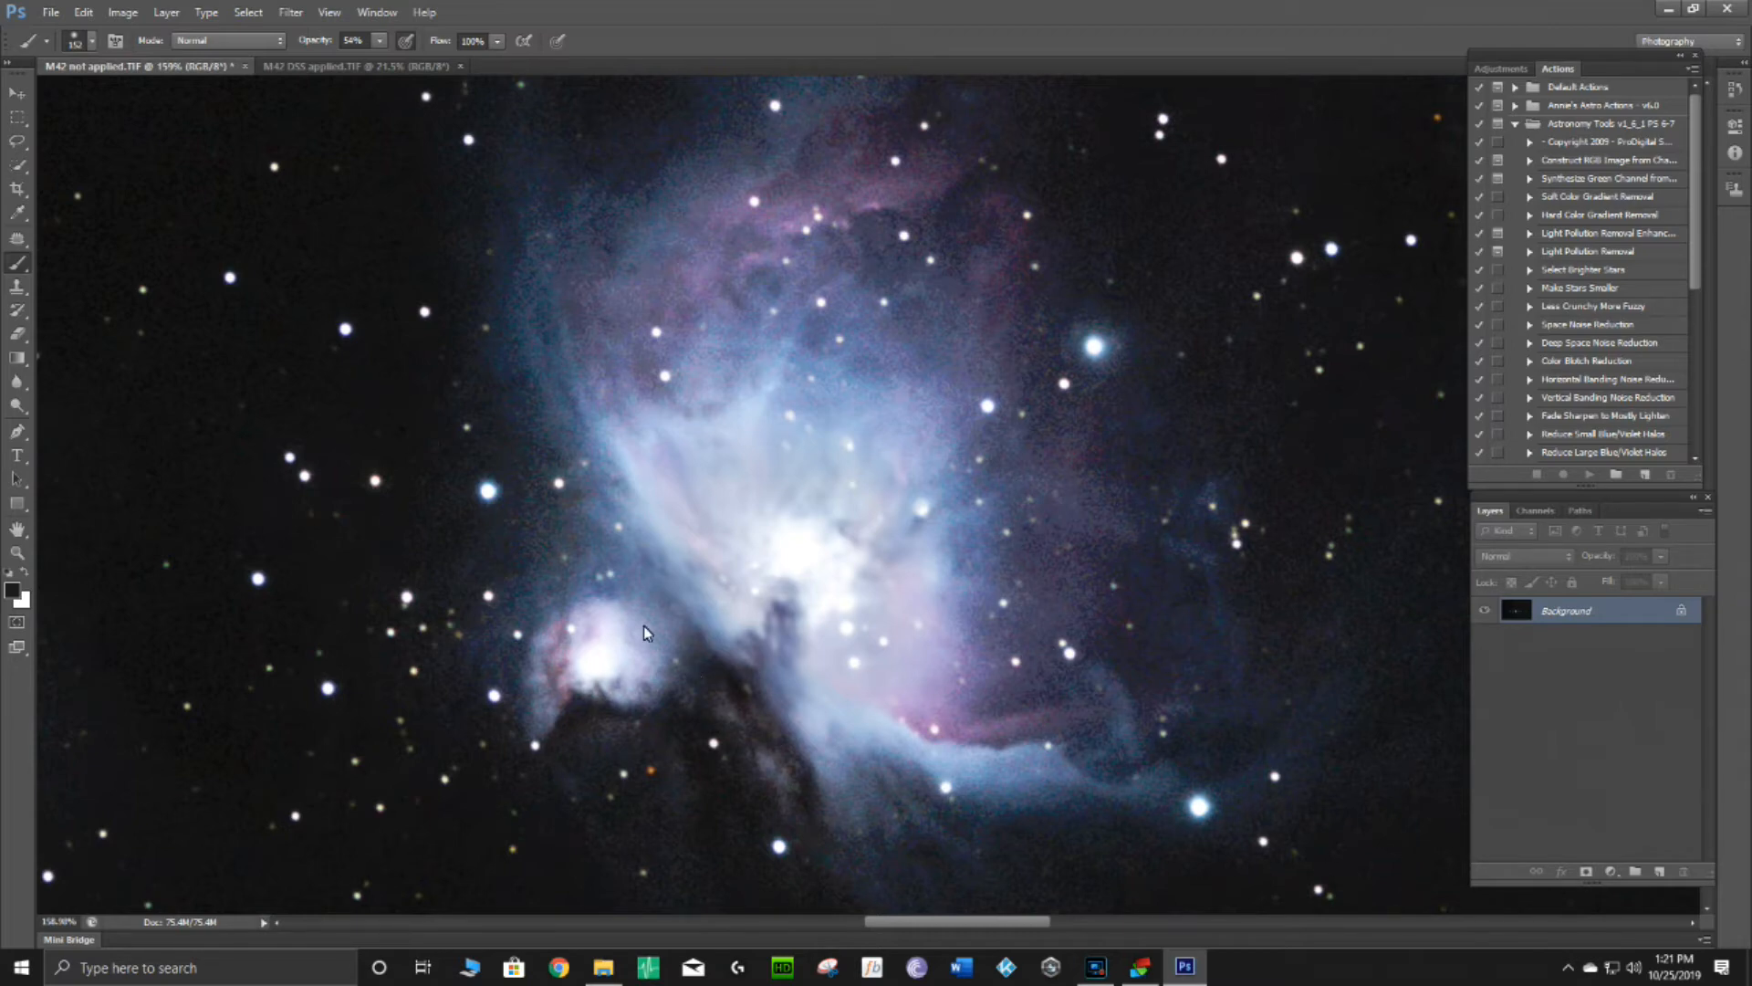
pyautogui.scroll(-5, 643, 622)
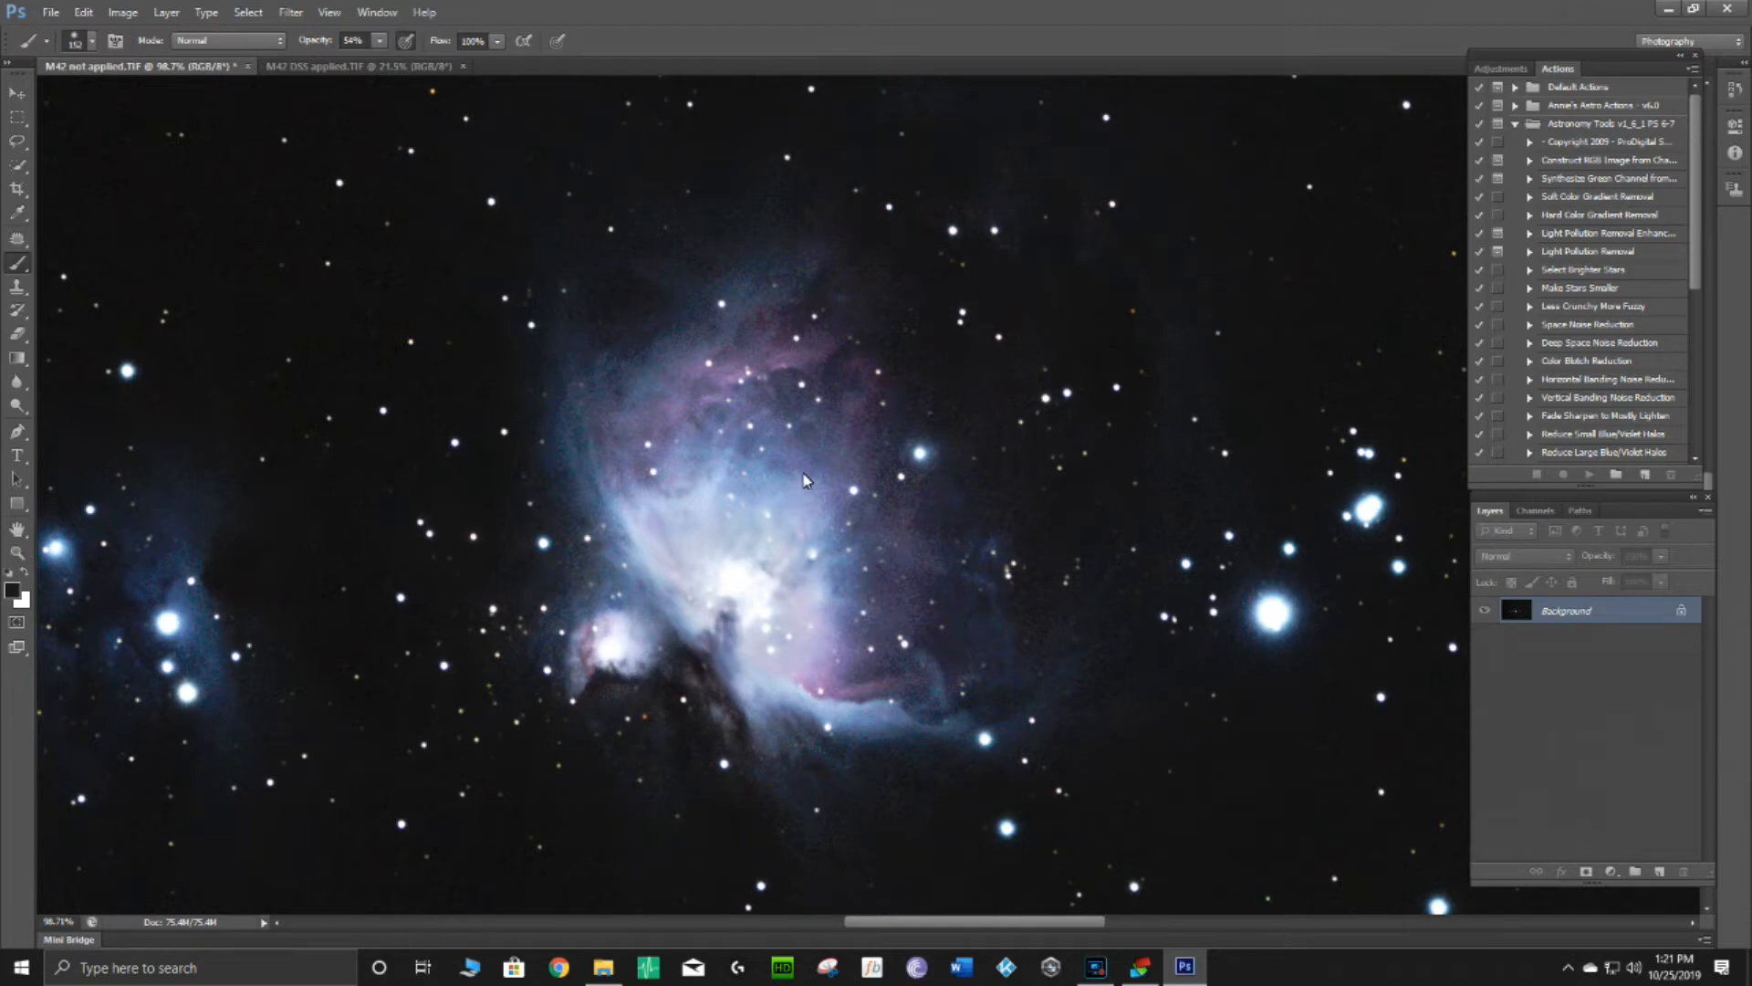
pyautogui.scroll(-4, 748, 648)
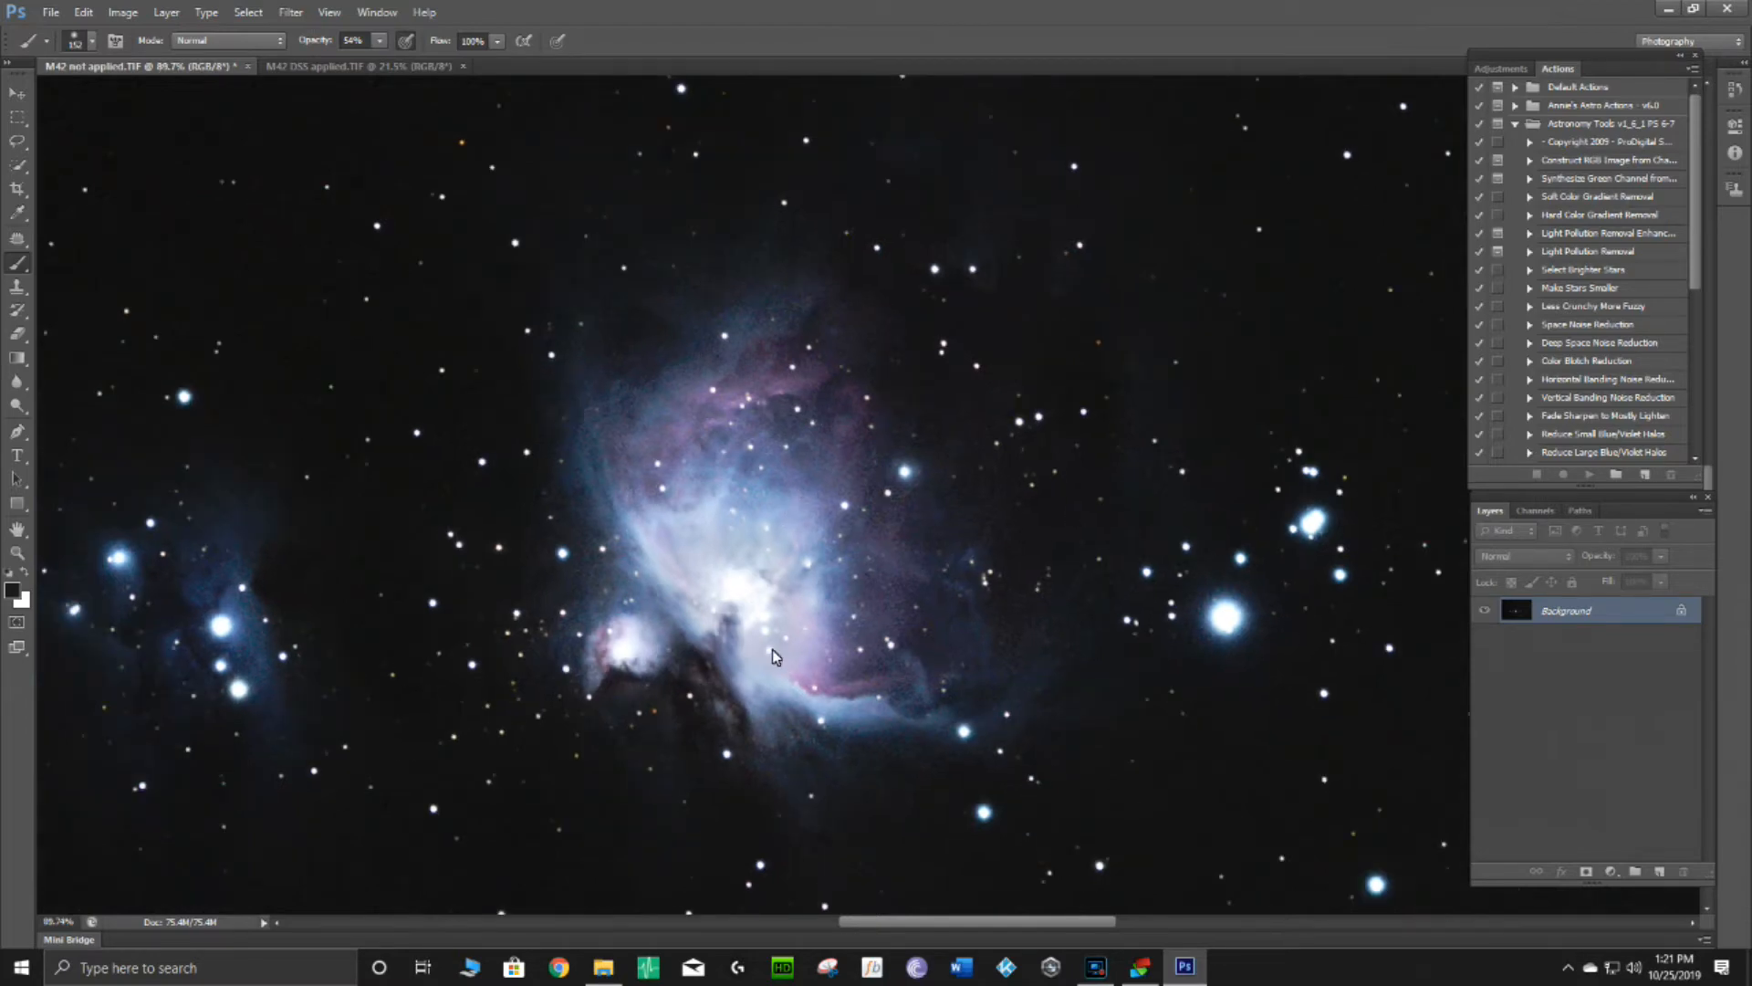
pyautogui.scroll(-2, 904, 661)
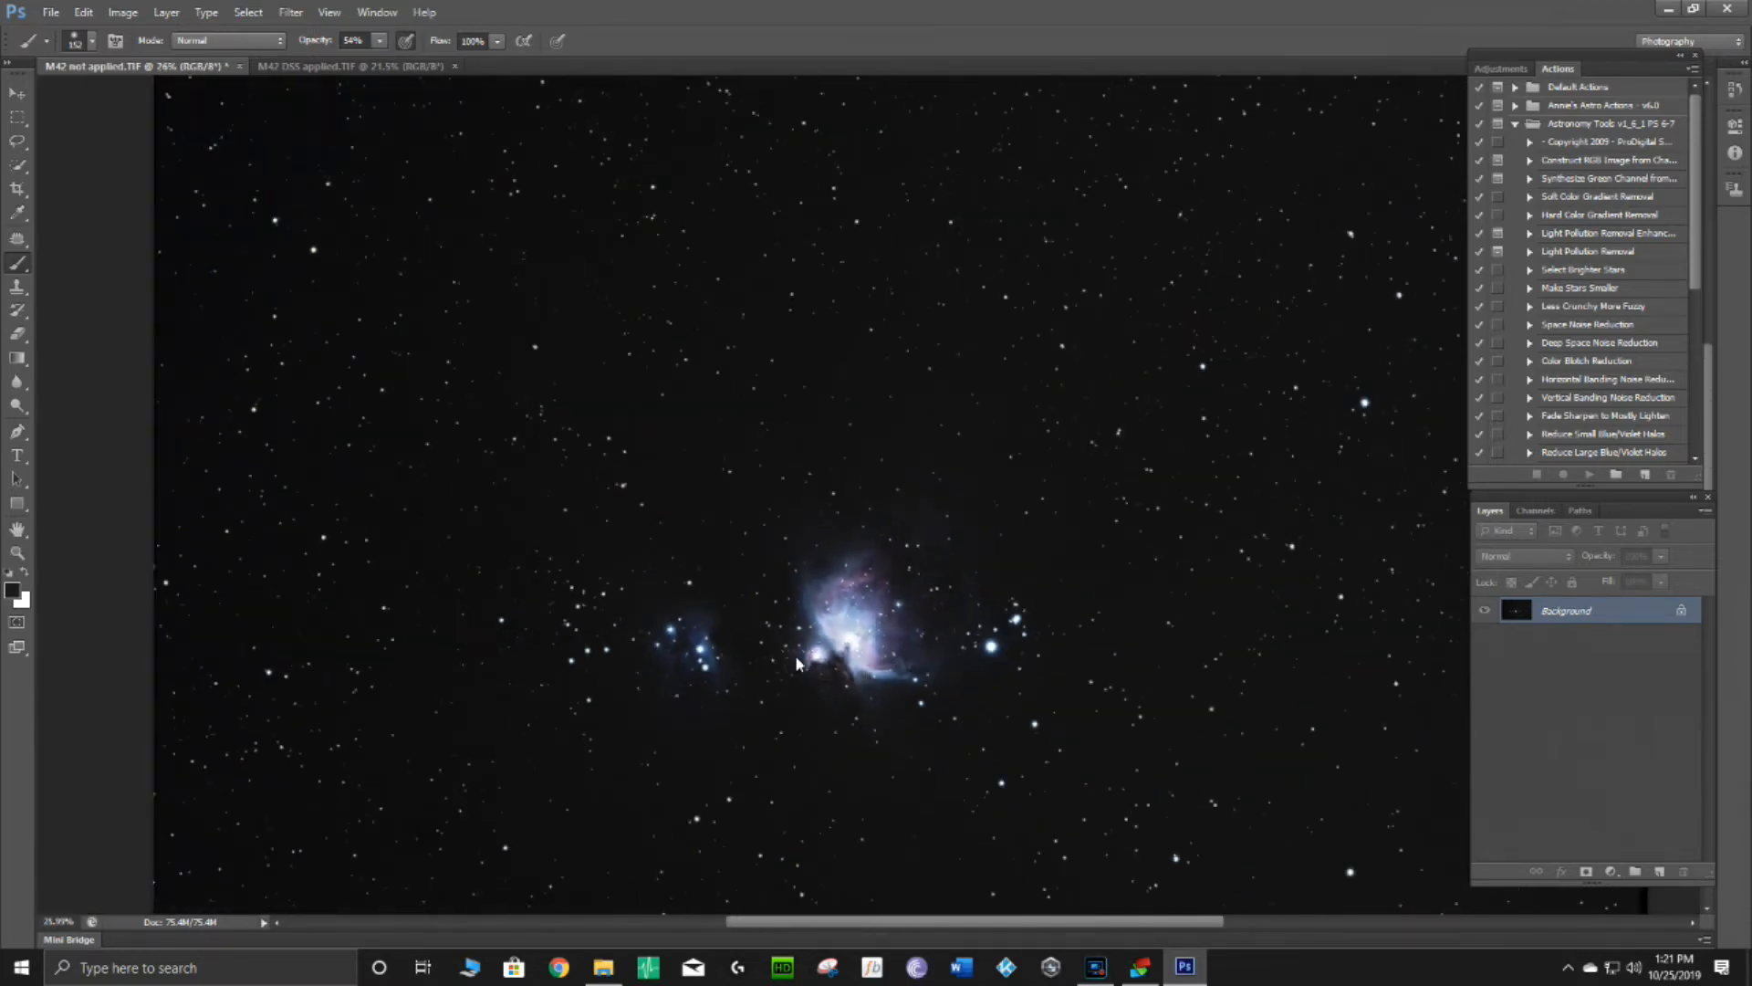
pyautogui.scroll(-3, 861, 671)
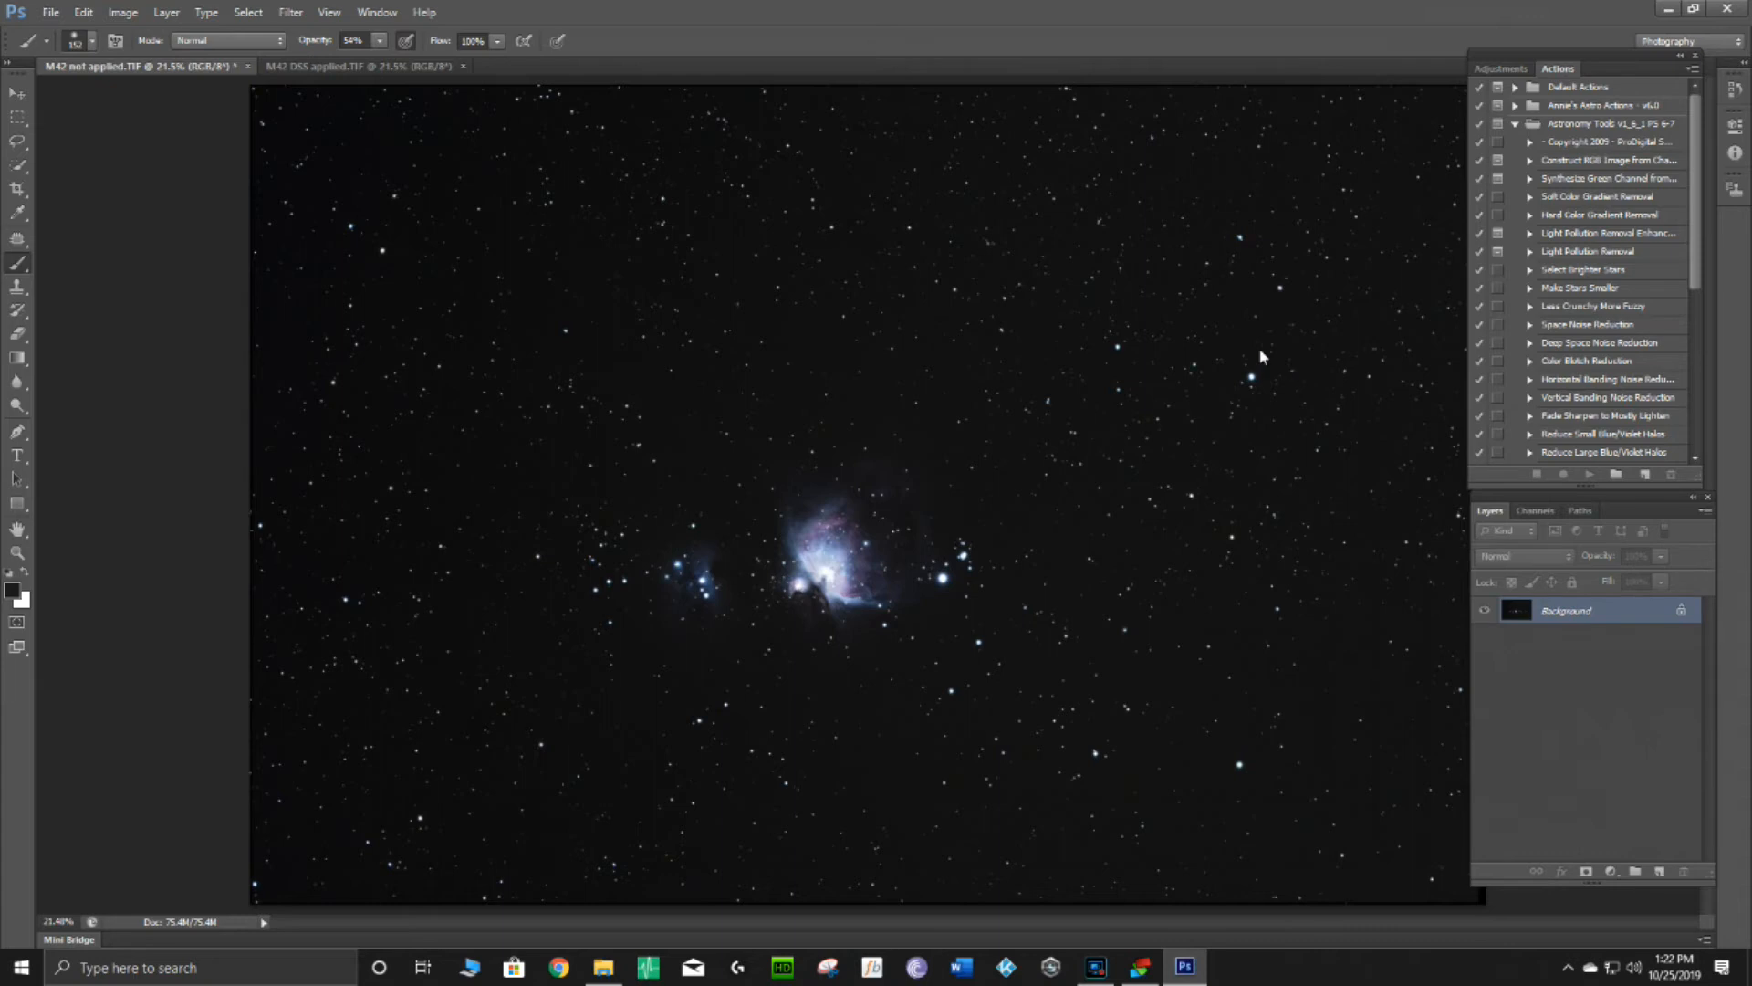
# Duplicate the Background layer and run the Local Contrast Enhancement action from Astronomy Tools on the copy.
pyautogui.moveTo(1632, 623); pyautogui.dragTo(1657, 873)
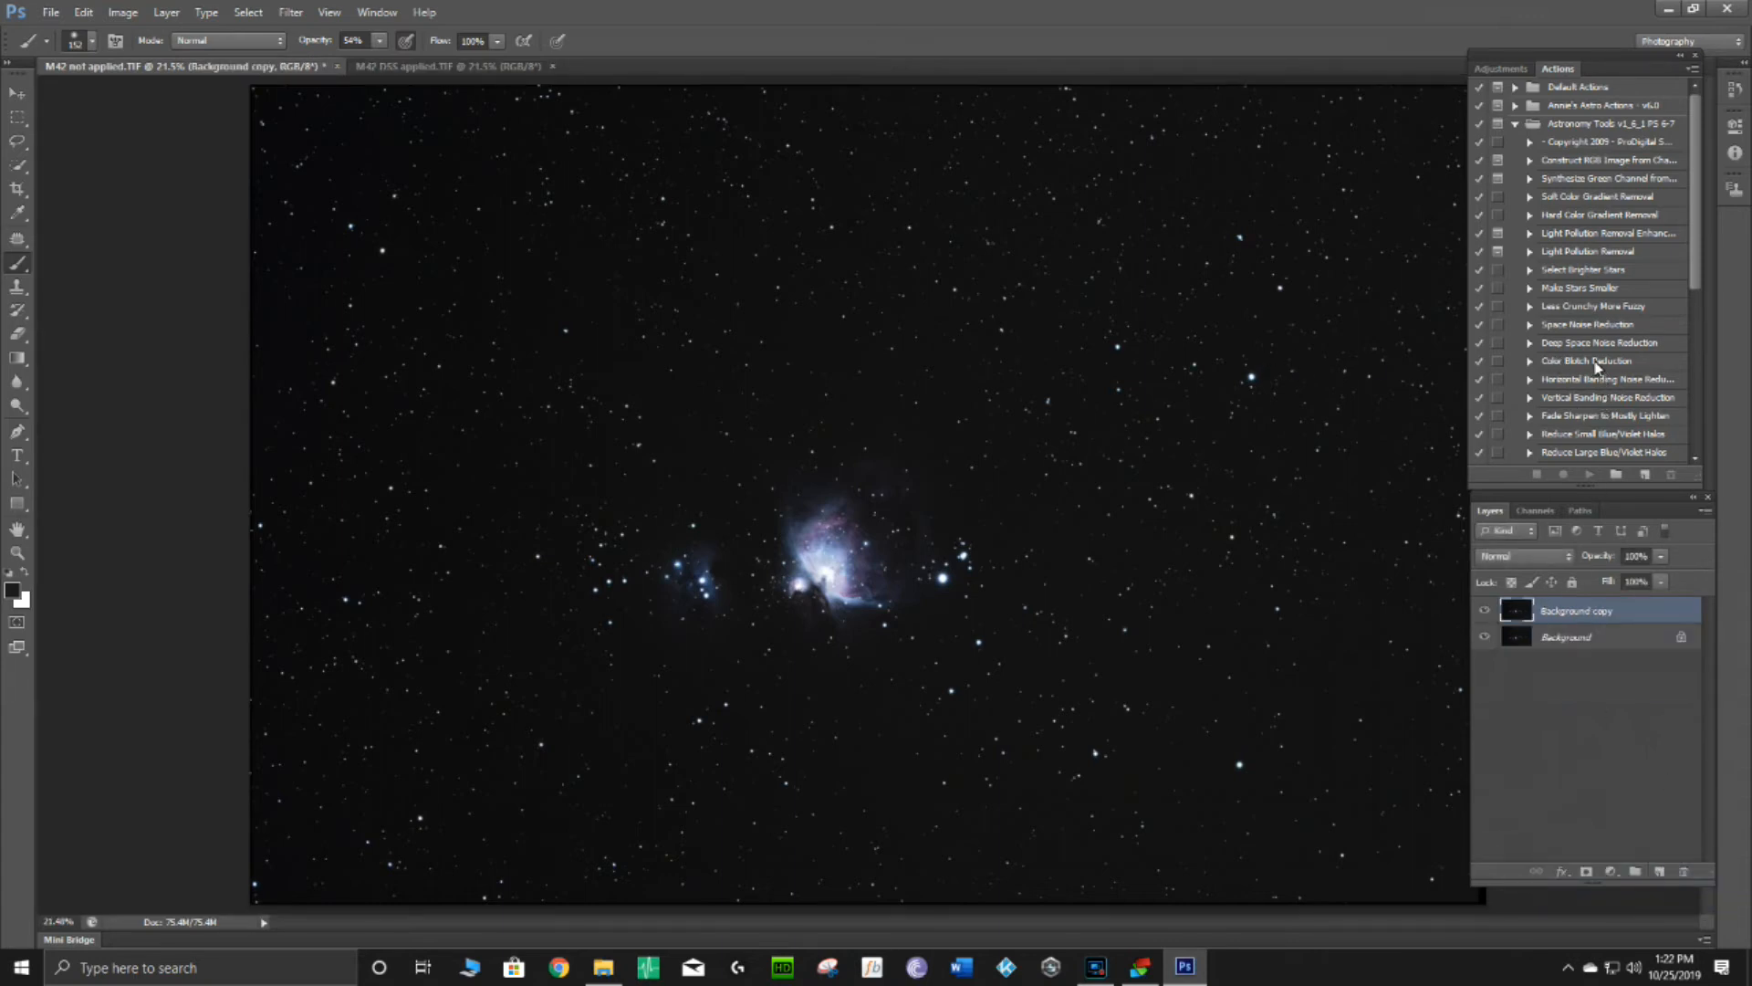
pyautogui.scroll(-1, 1605, 363)
pyautogui.scroll(-3, 1604, 363)
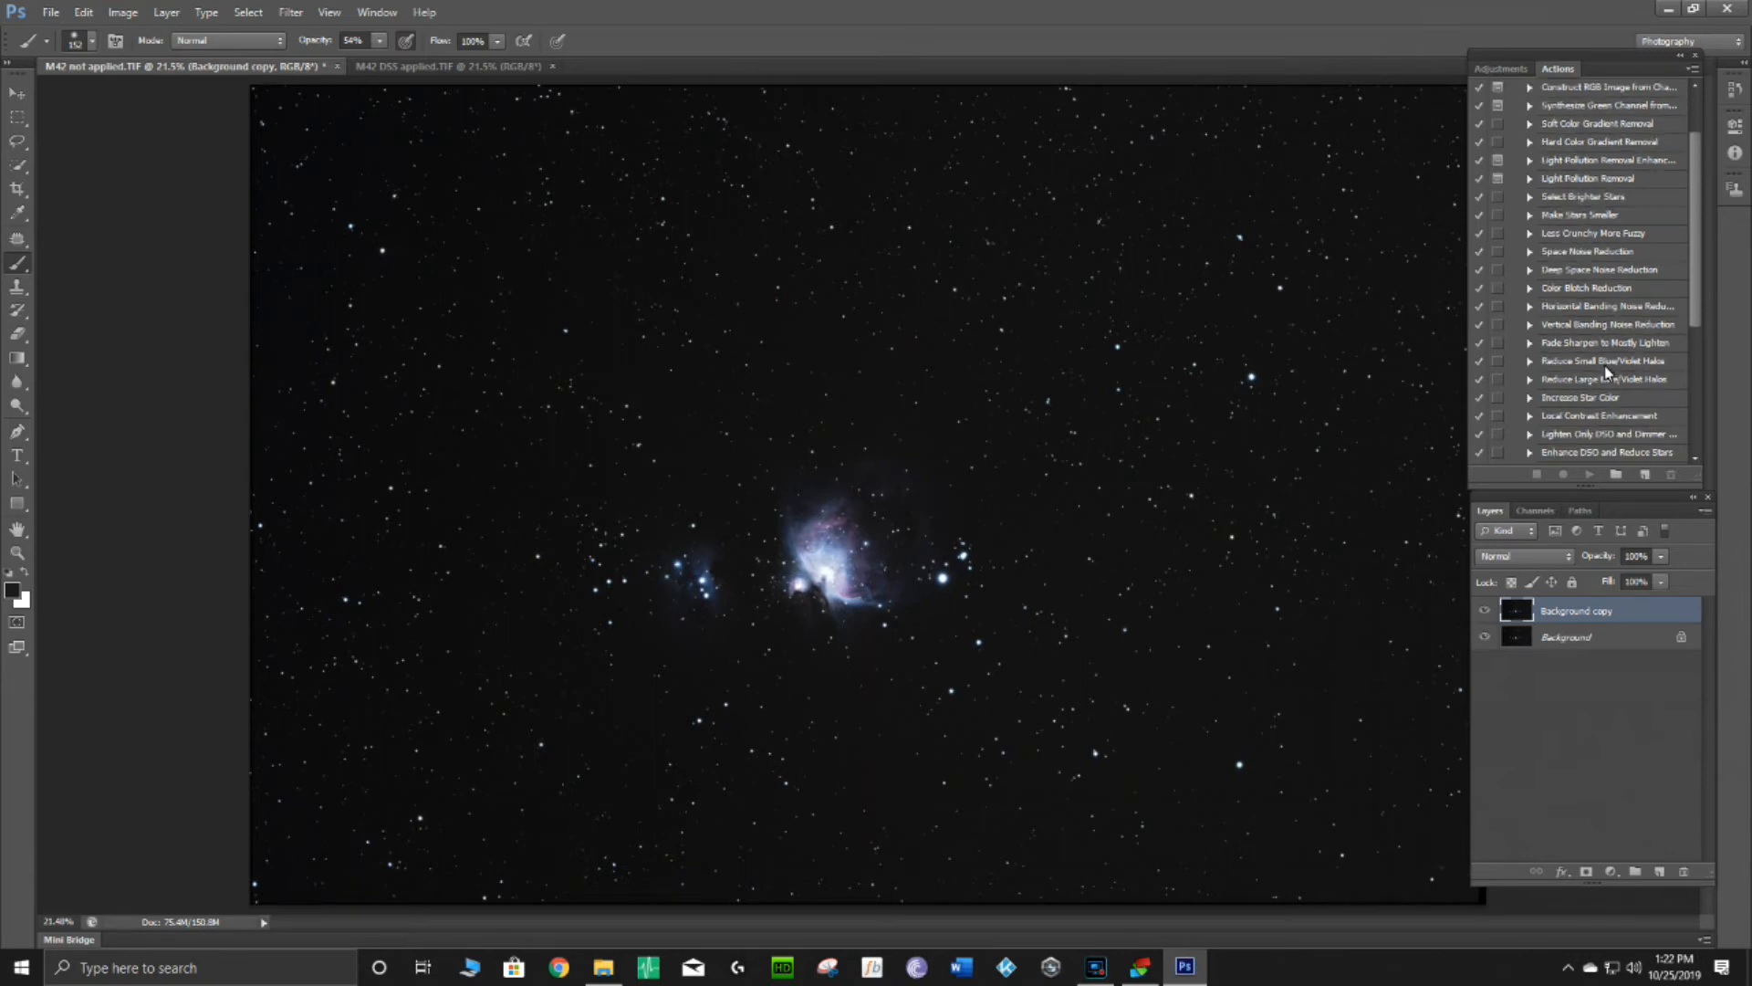
pyautogui.click(1596, 416)
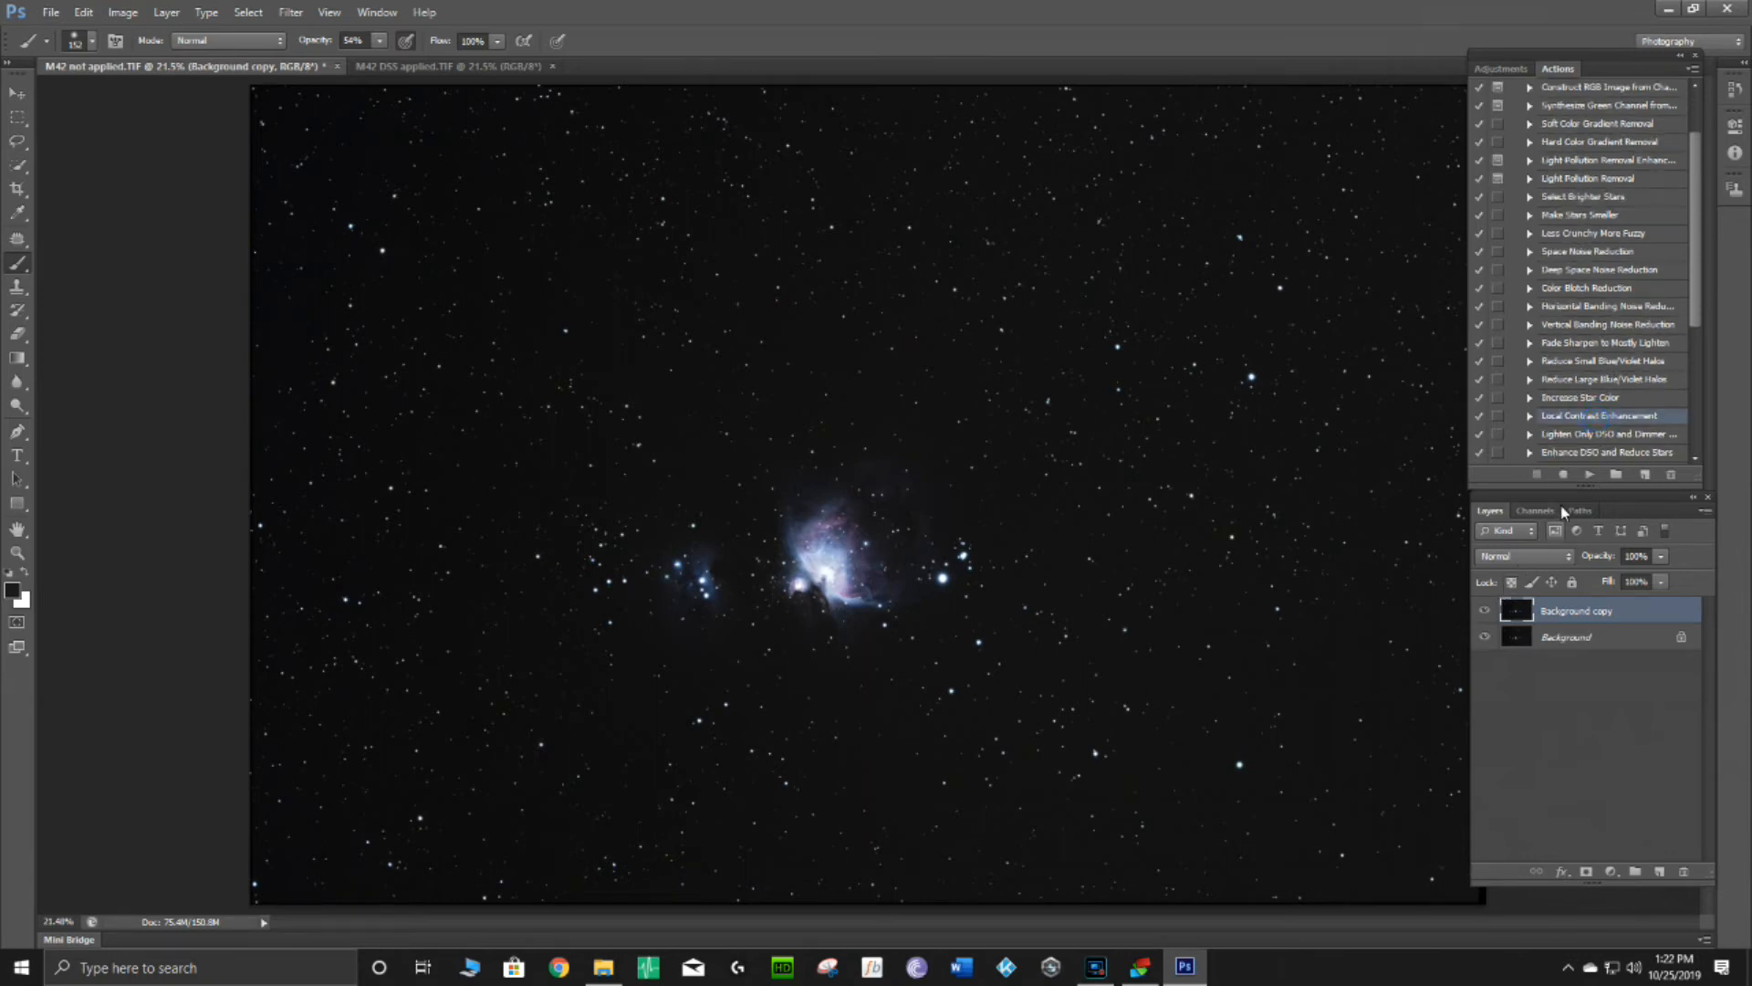
pyautogui.click(1588, 472)
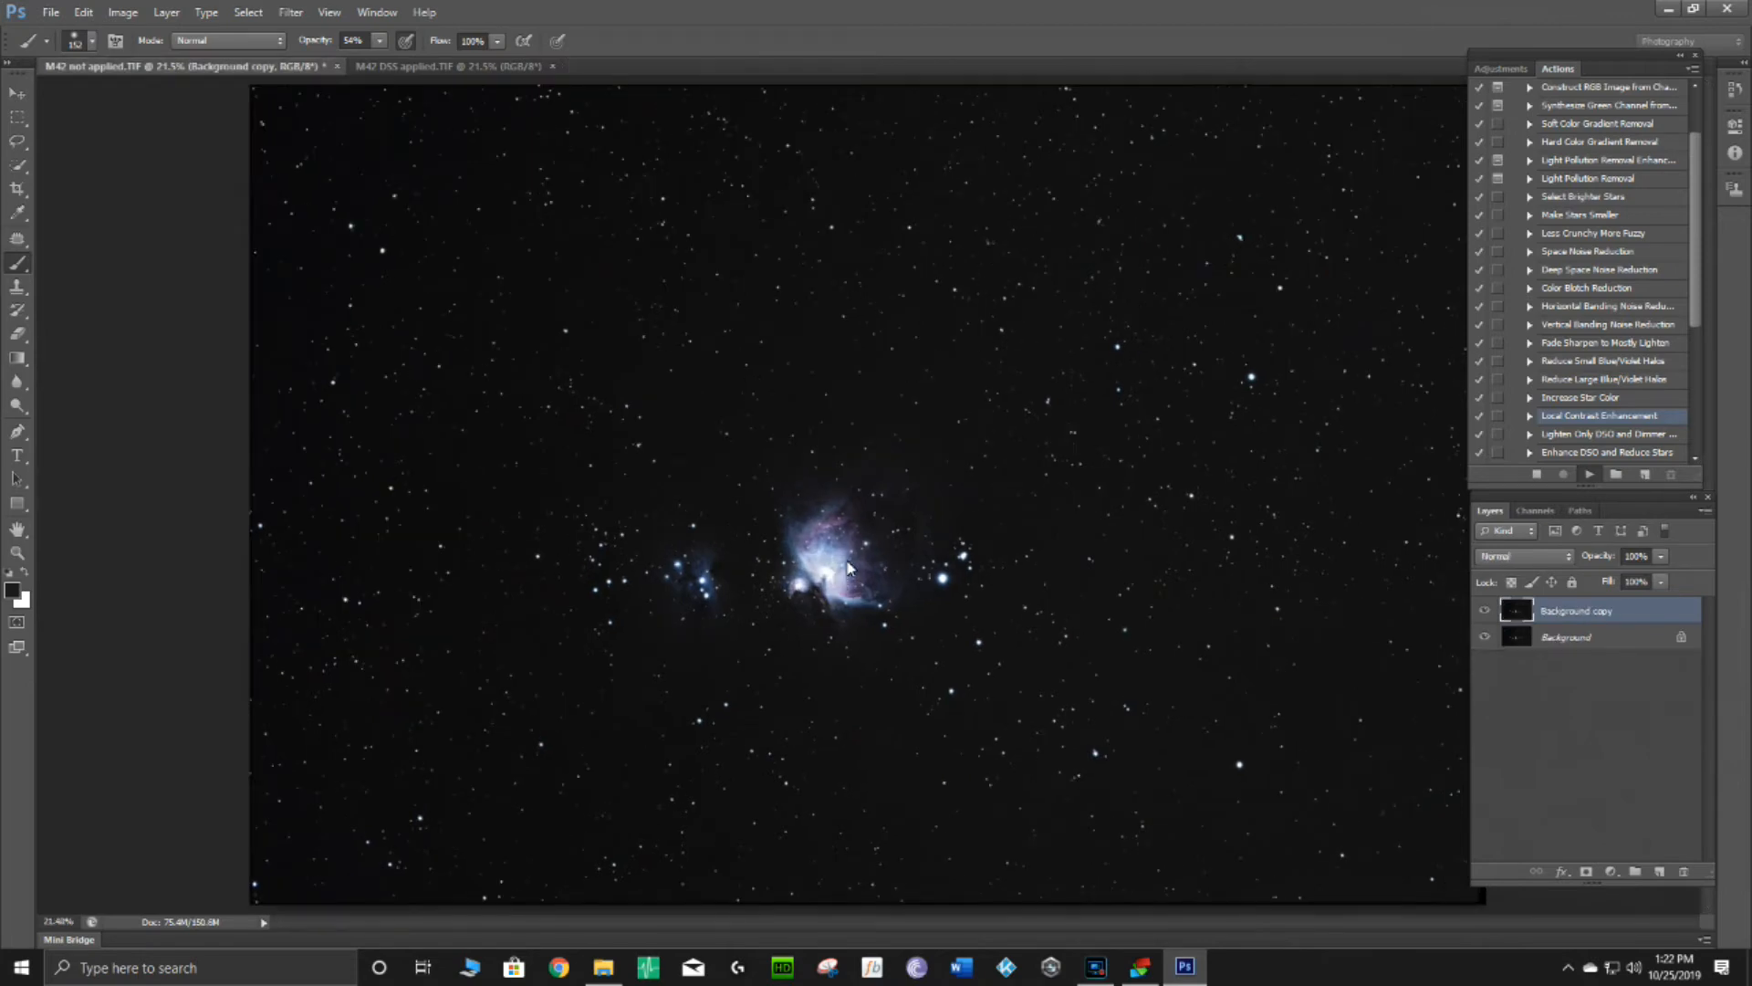
pyautogui.scroll(3, 853, 620)
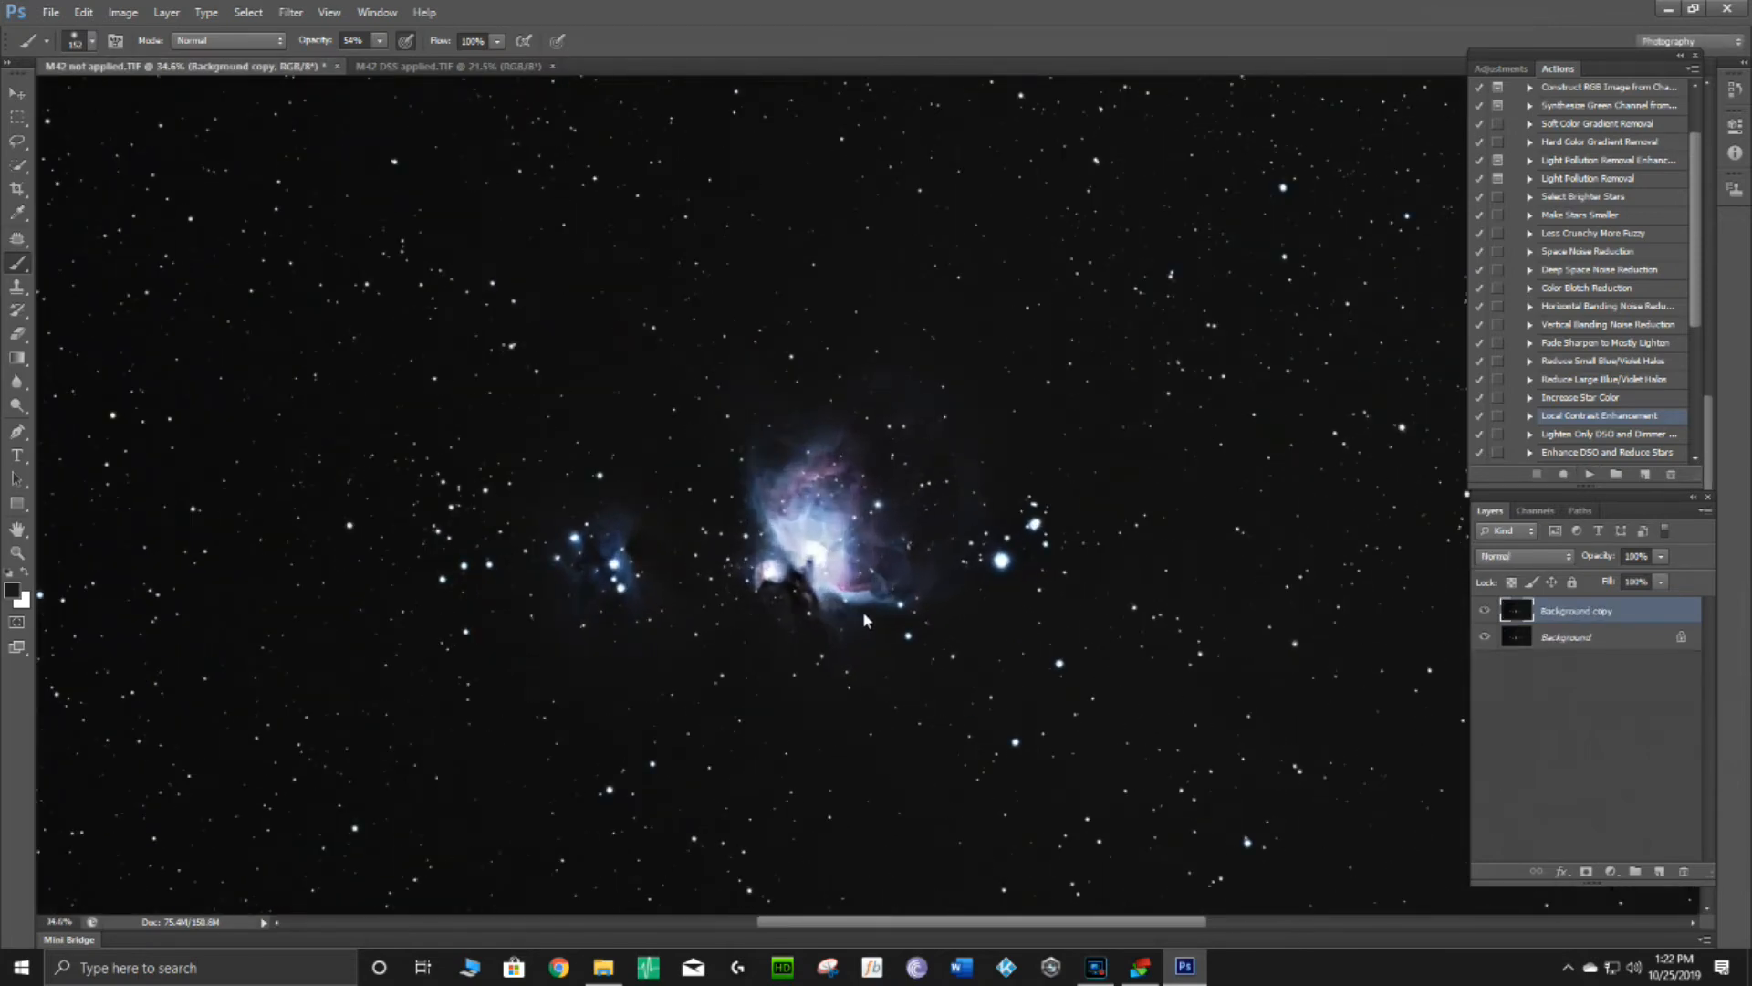
# Compare the image with and without the Local Contrast Enhancement by toggling the Background copy layer's visibility.
pyautogui.click(1484, 611)
pyautogui.click(1485, 611)
pyautogui.click(1483, 612)
pyautogui.click(1483, 611)
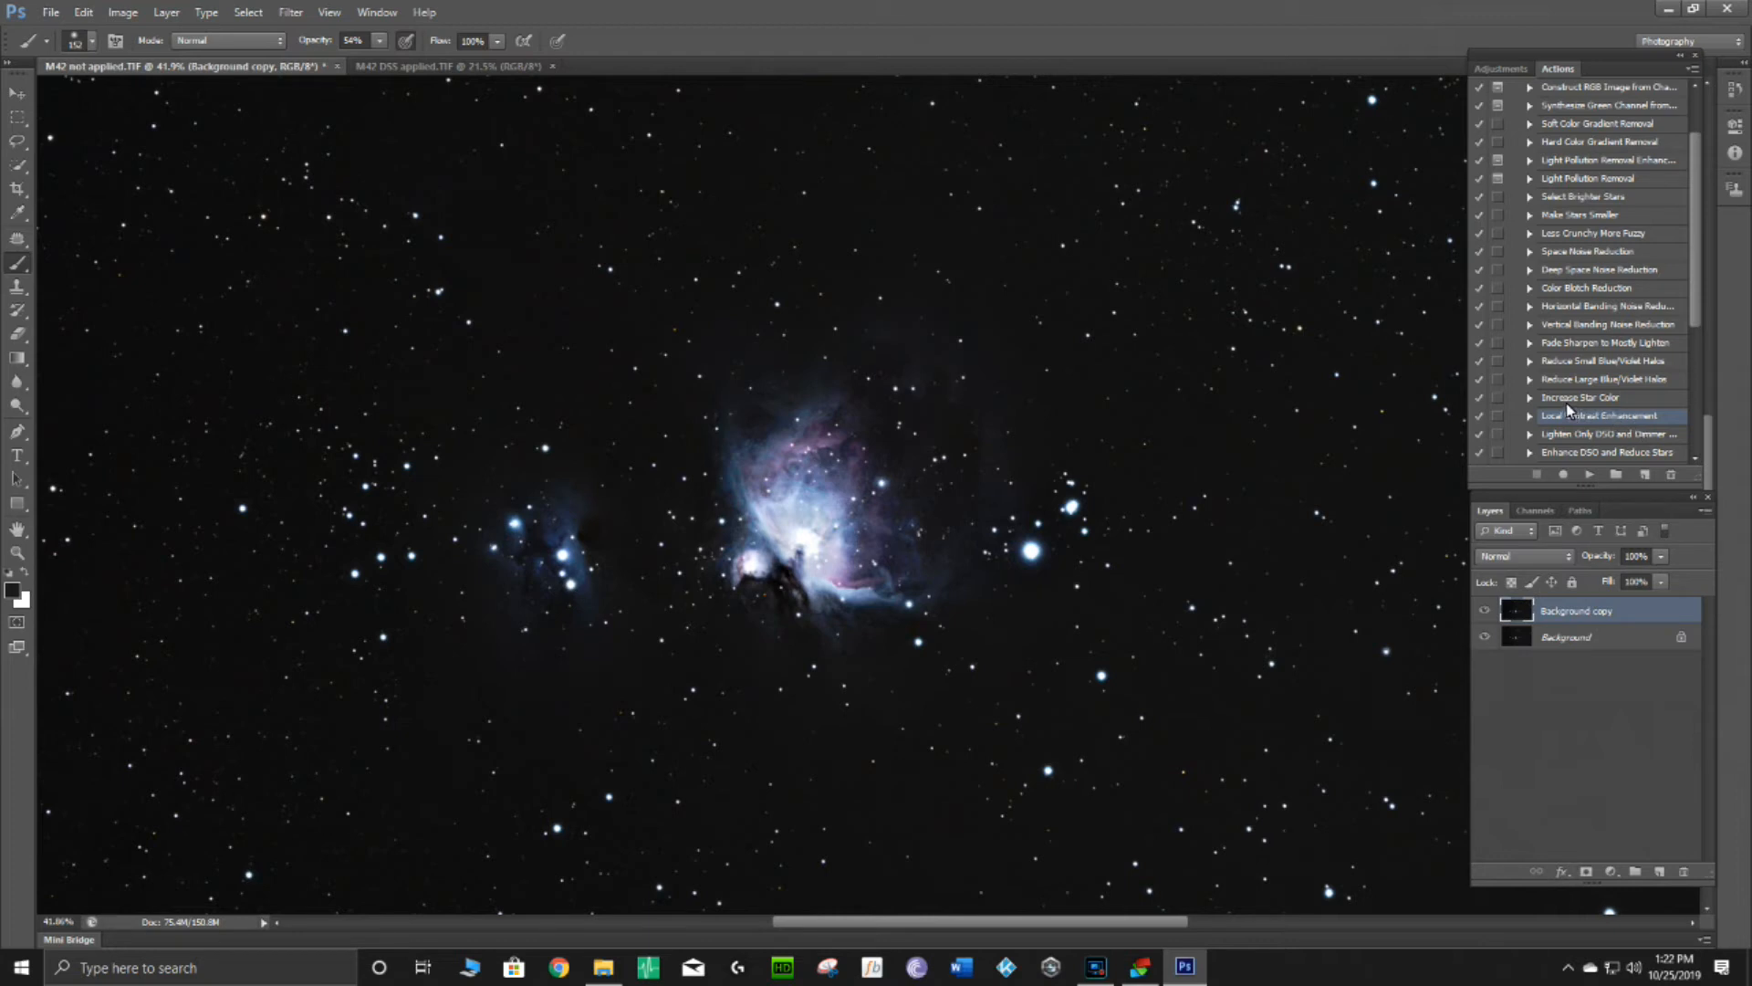
# Duplicate the Background copy layer and run the Increase Star Color action on the duplicate.
pyautogui.moveTo(1616, 615); pyautogui.dragTo(1659, 871)
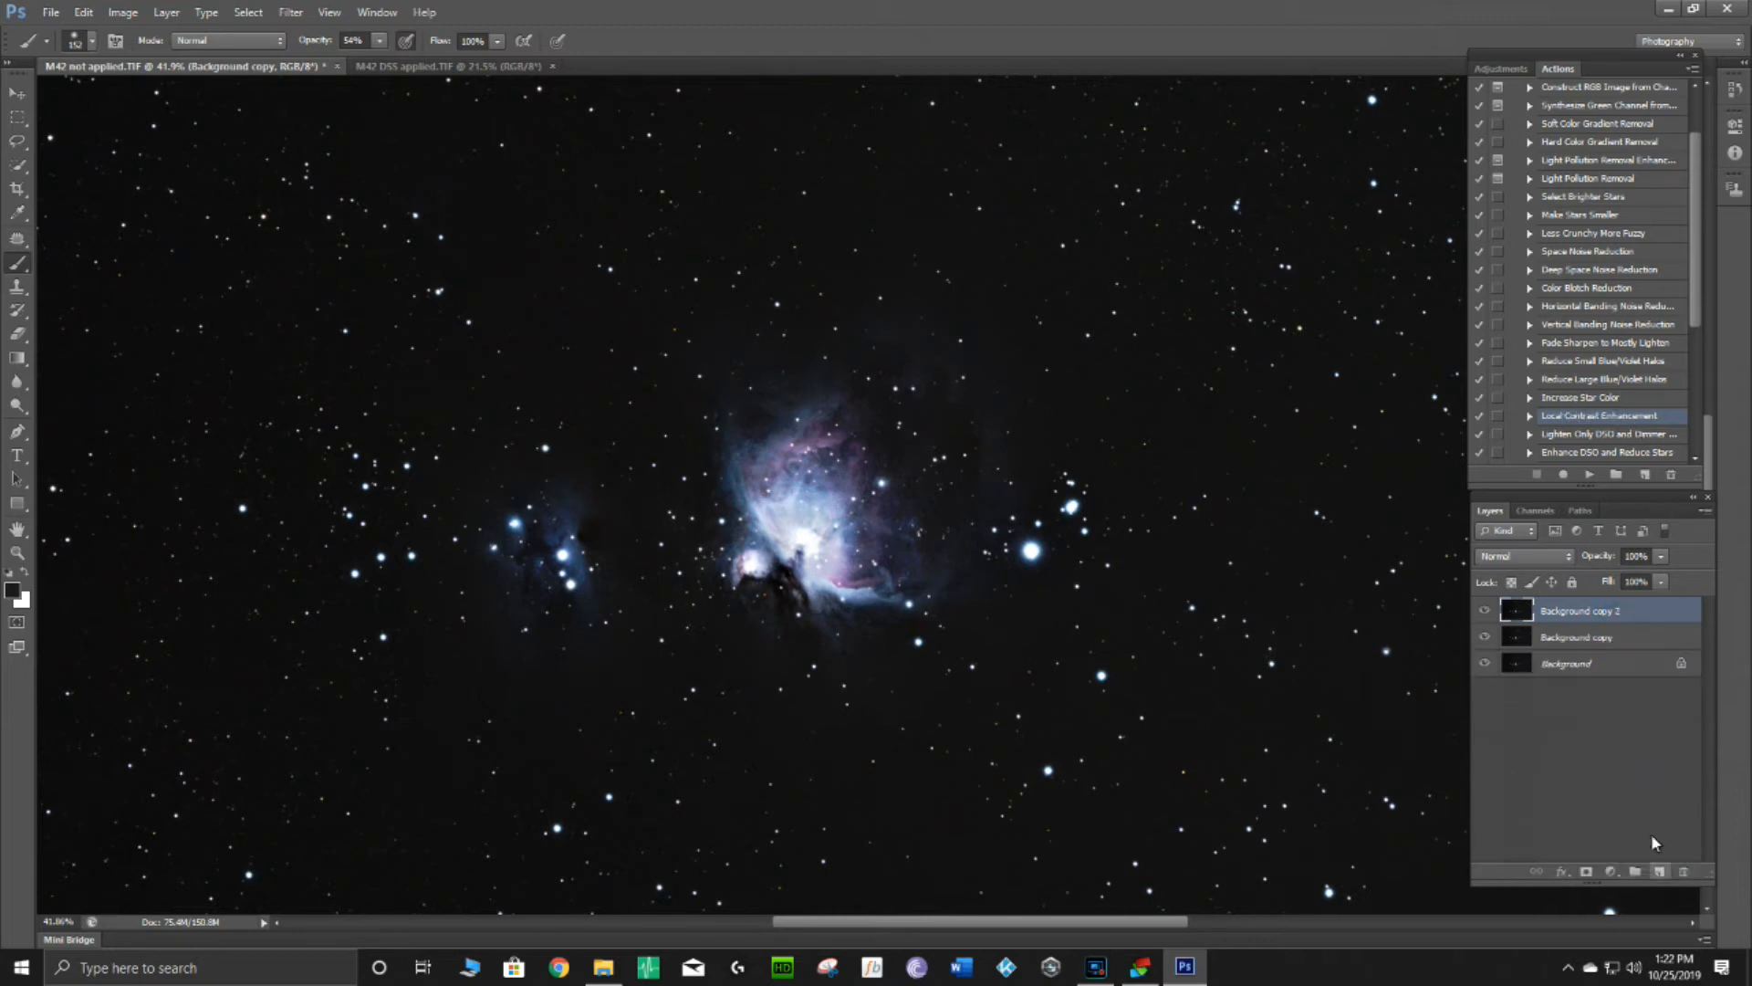
pyautogui.click(1594, 402)
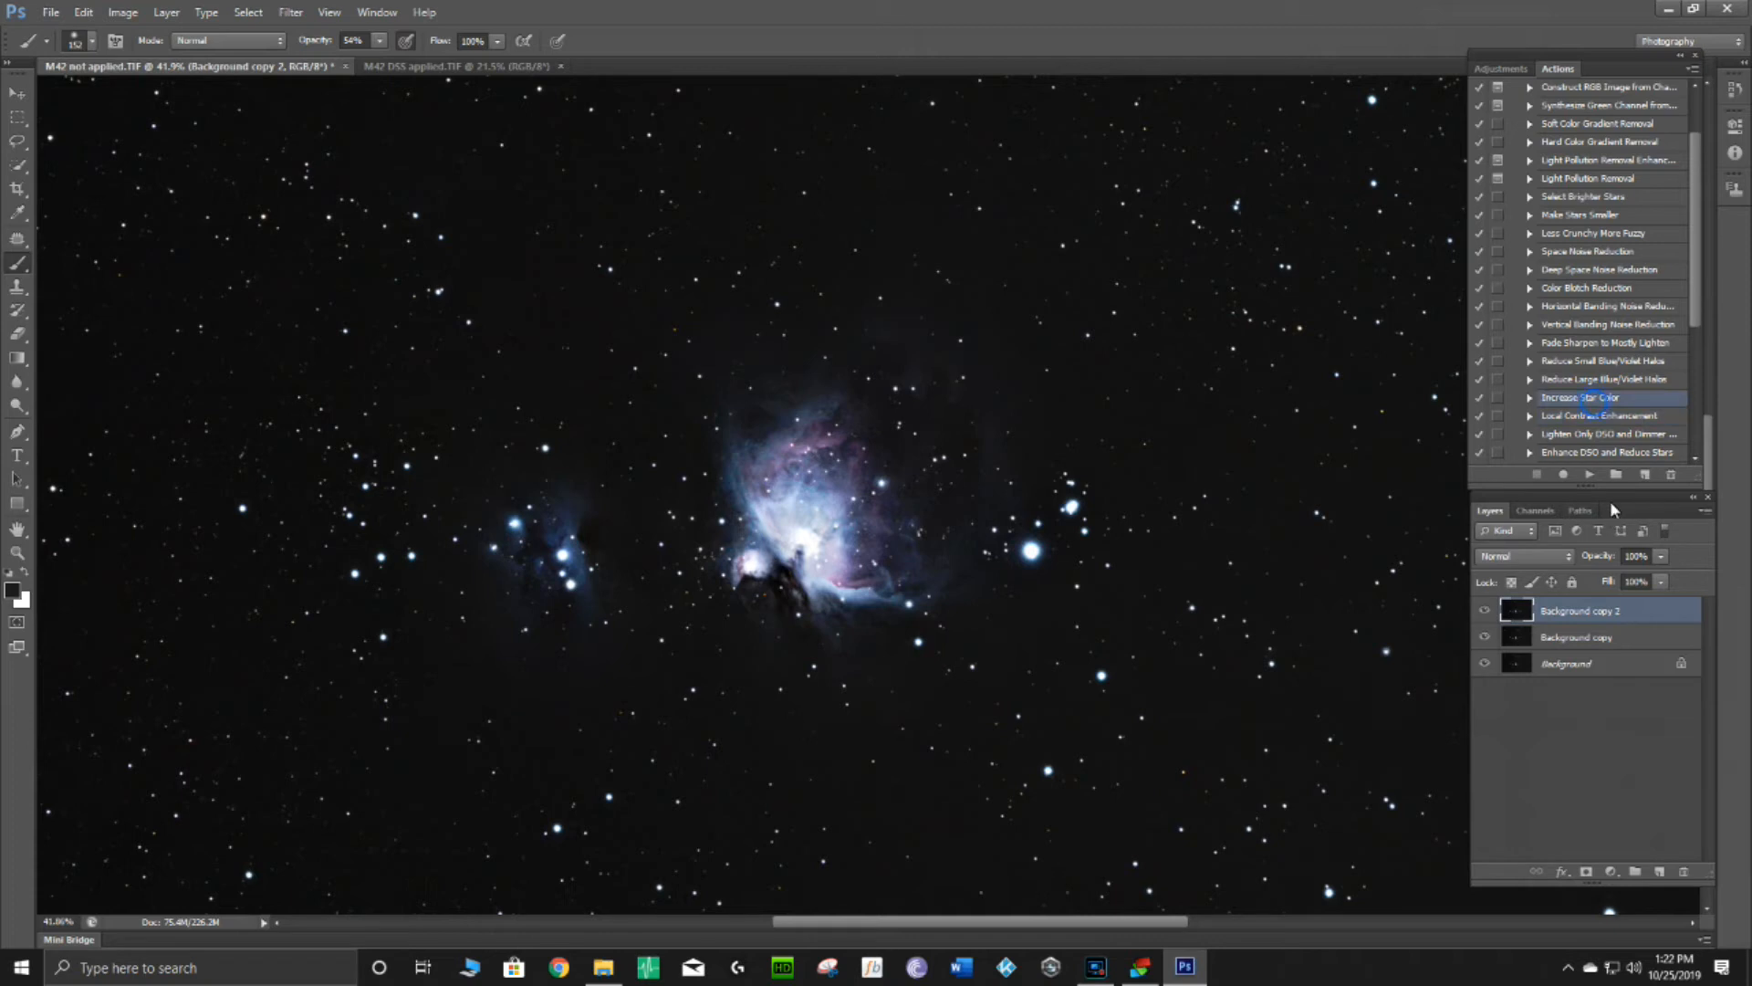
pyautogui.click(1590, 474)
# Duplicate the Background copy 2 layer and compare the stacked enhancement layers by toggling their visibility, leaving all of them shown.
pyautogui.moveTo(1659, 613); pyautogui.dragTo(1659, 872)
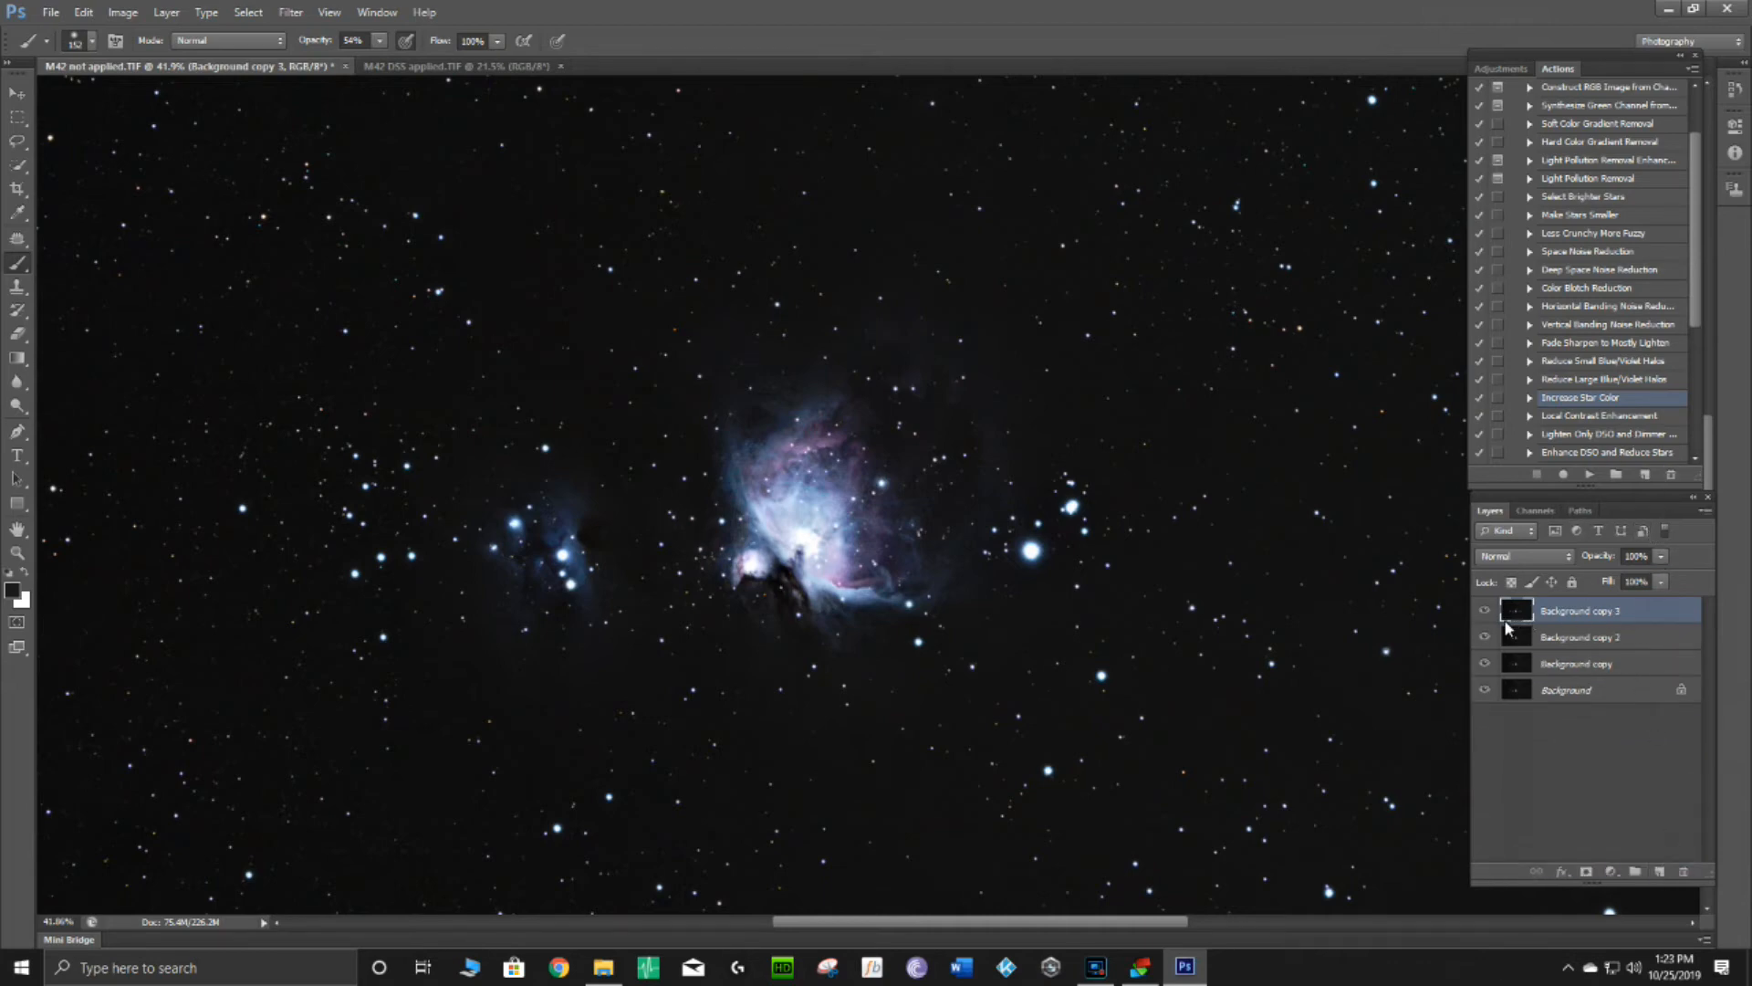
pyautogui.click(1482, 610)
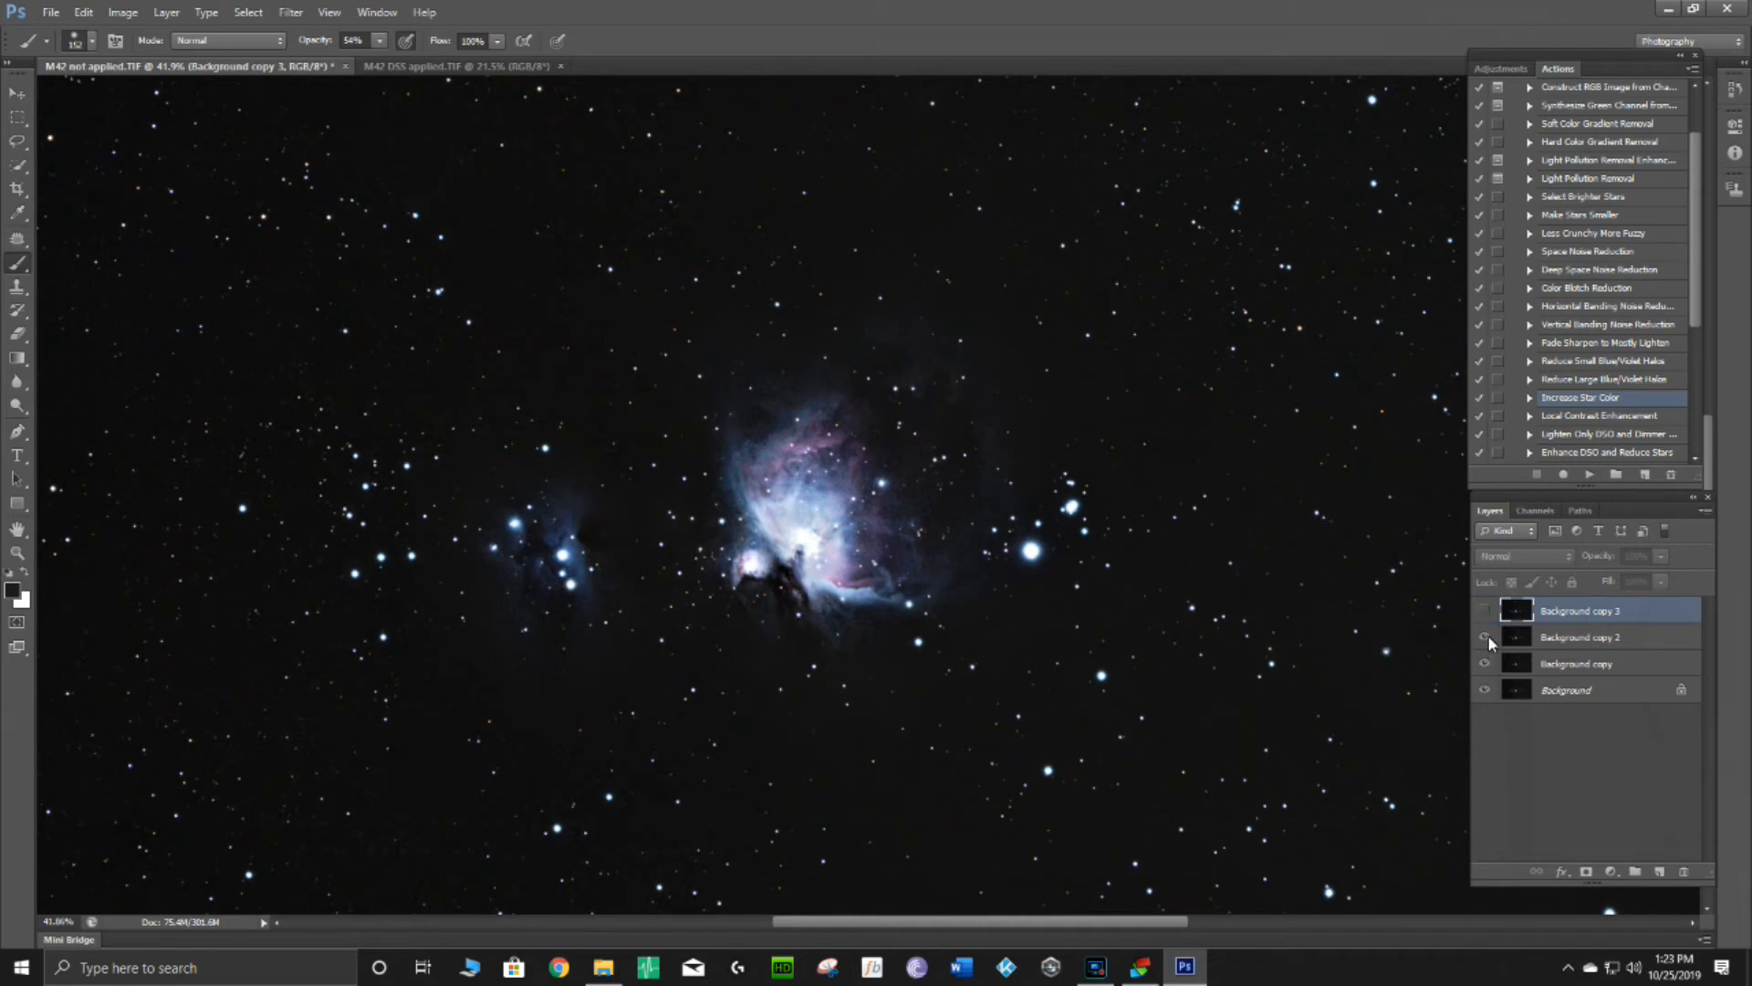
pyautogui.click(1486, 668)
pyautogui.click(1487, 668)
pyautogui.click(1486, 668)
pyautogui.click(1485, 637)
pyautogui.click(1482, 610)
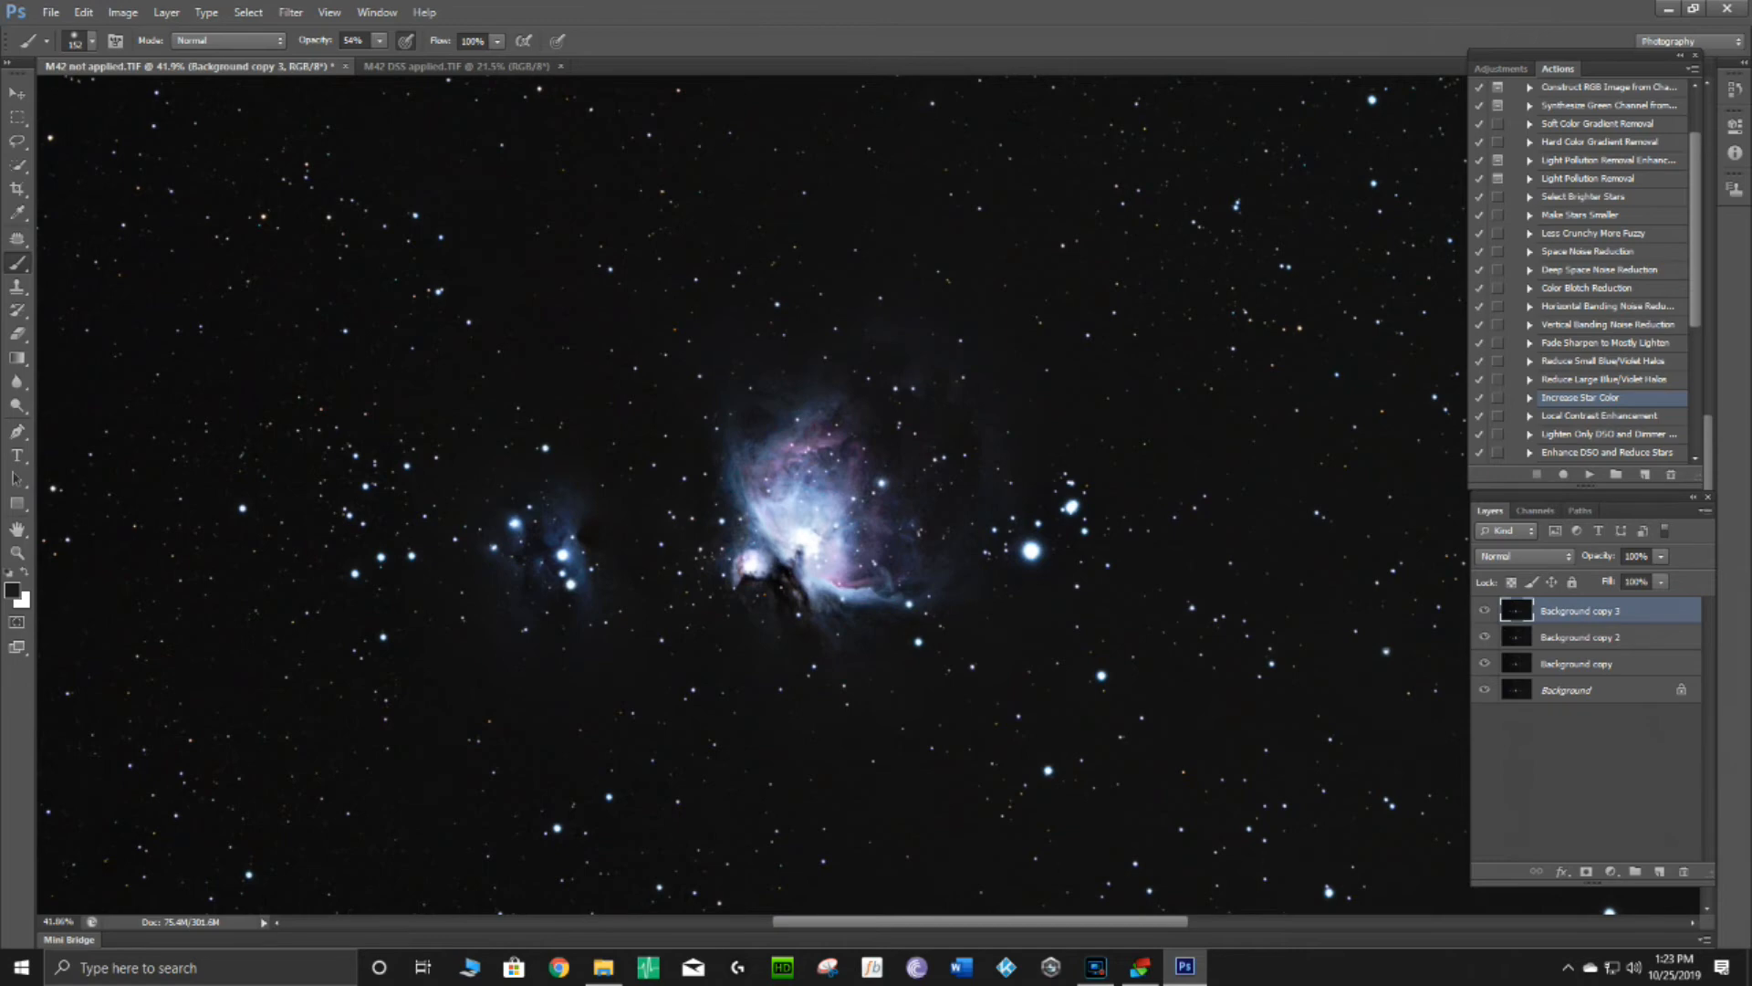
# Open the Imagenomic Noiseware Professional filter for the Background copy 3 layer and bring the nebula core into its preview.
pyautogui.click(298, 17)
pyautogui.moveTo(408, 398)
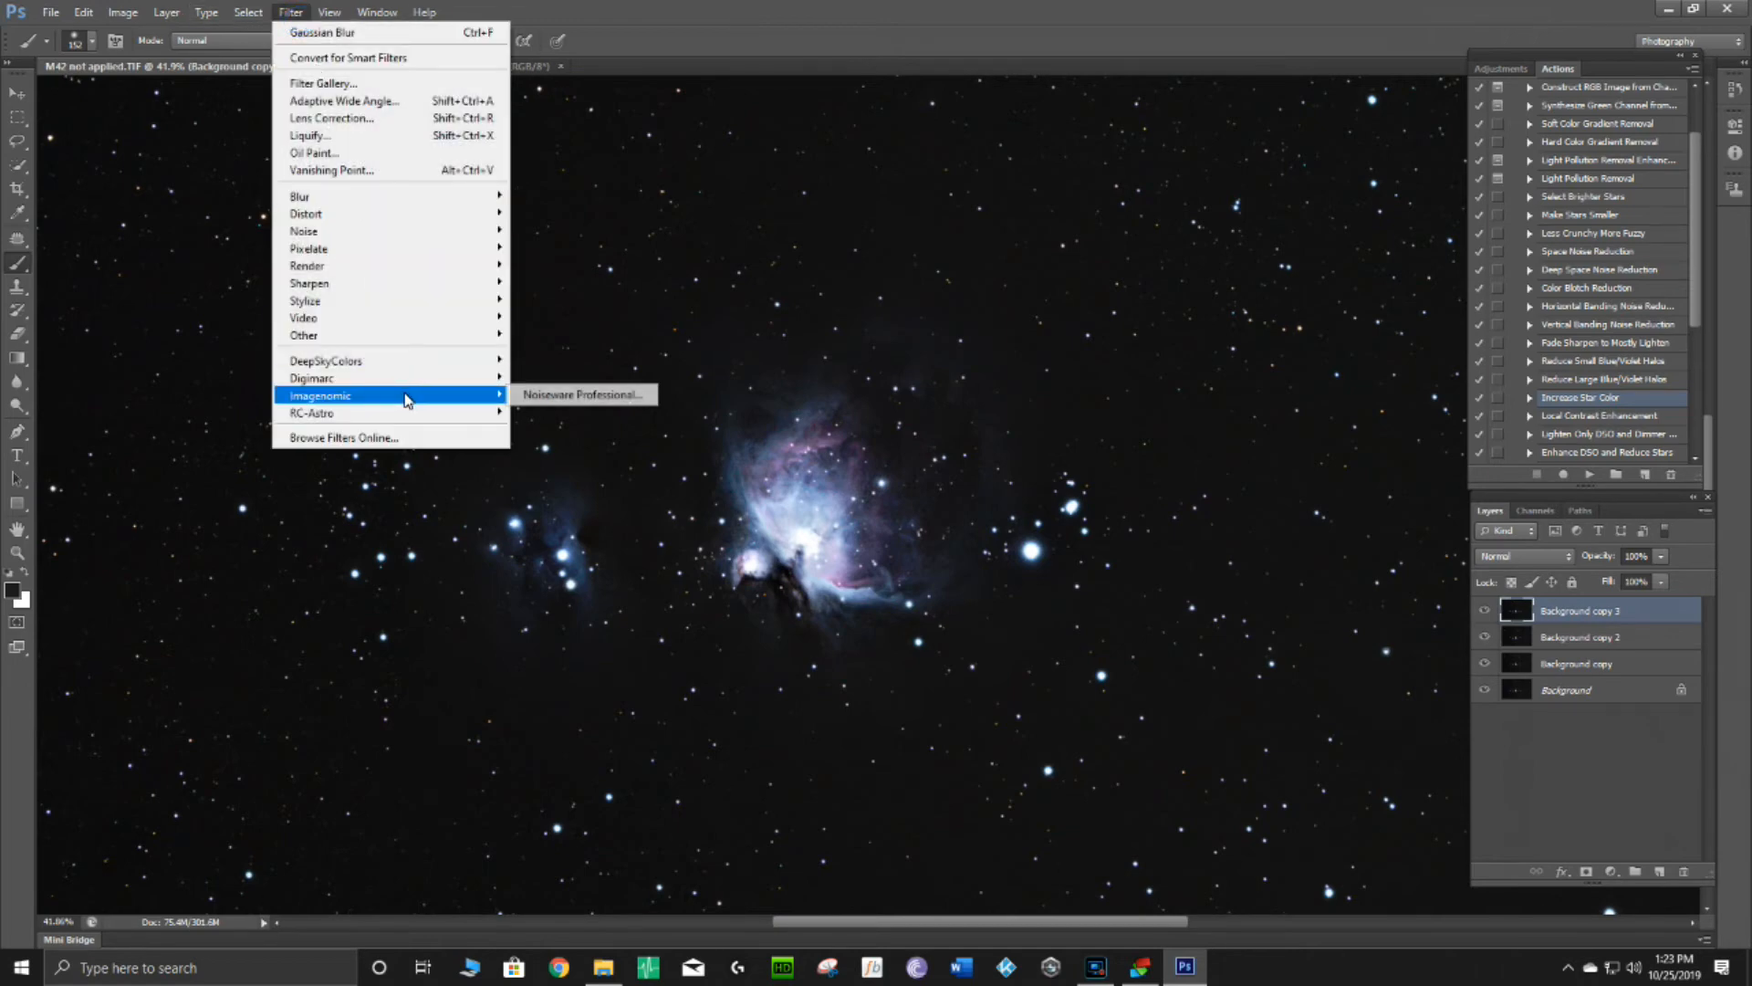
pyautogui.click(566, 396)
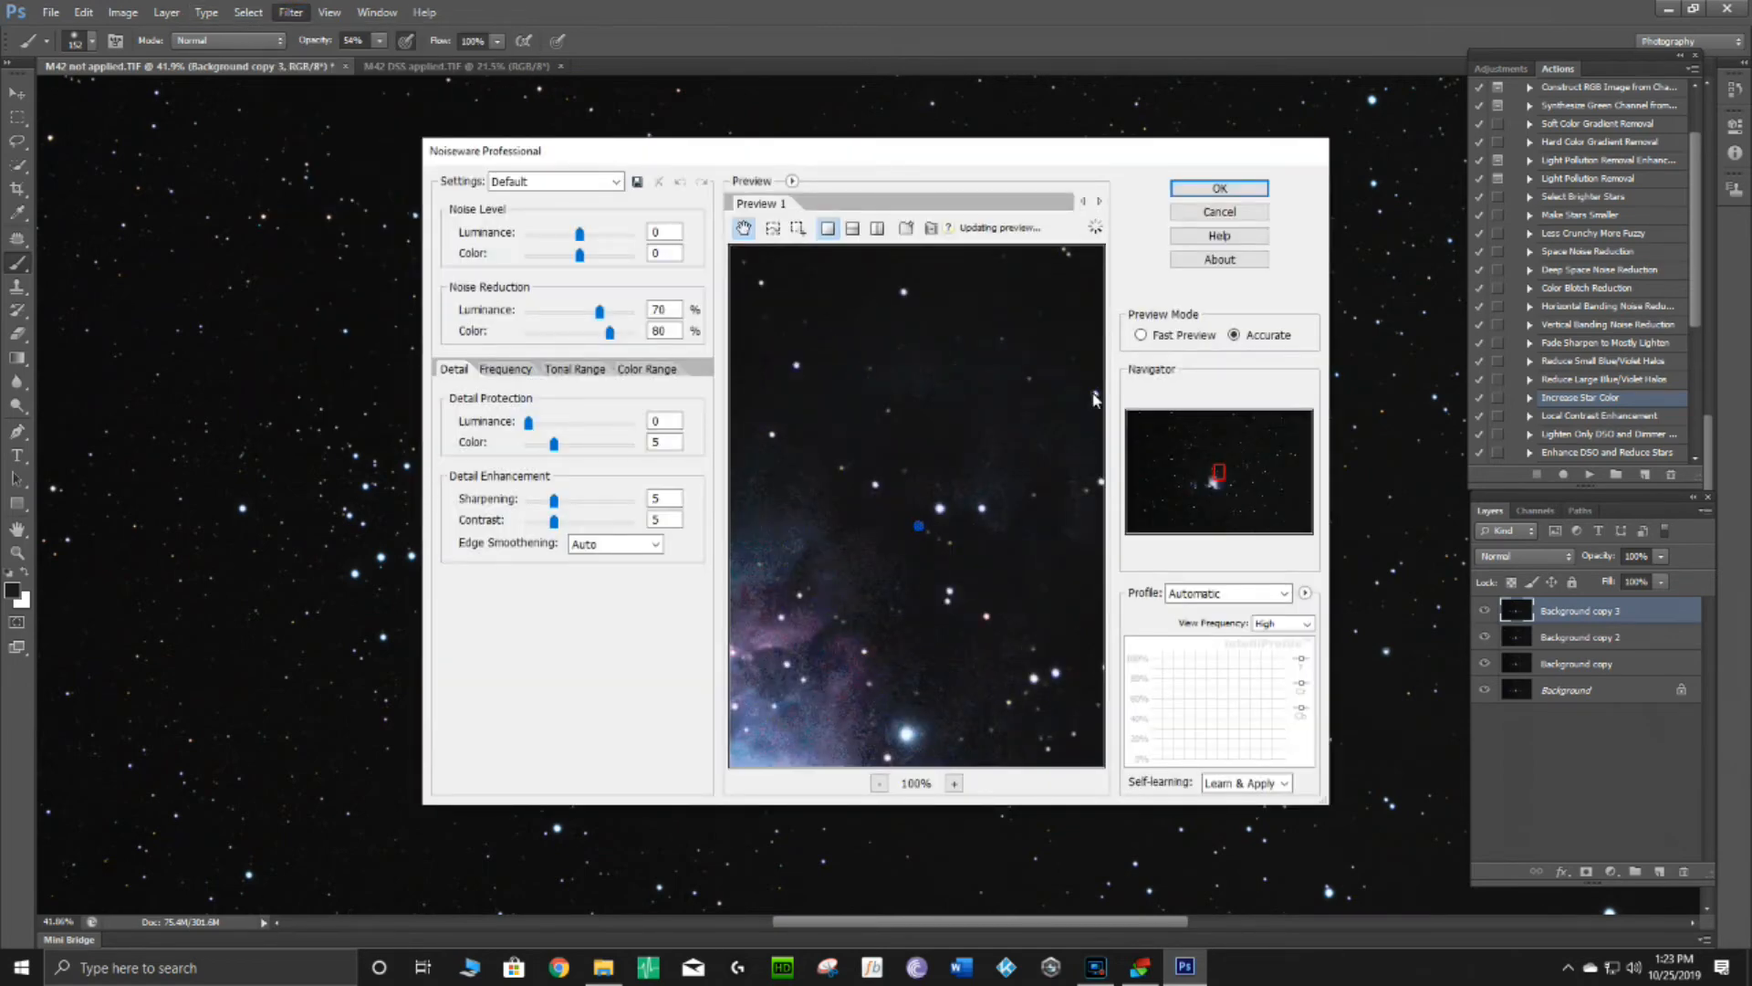
pyautogui.moveTo(883, 626); pyautogui.dragTo(1015, 424)
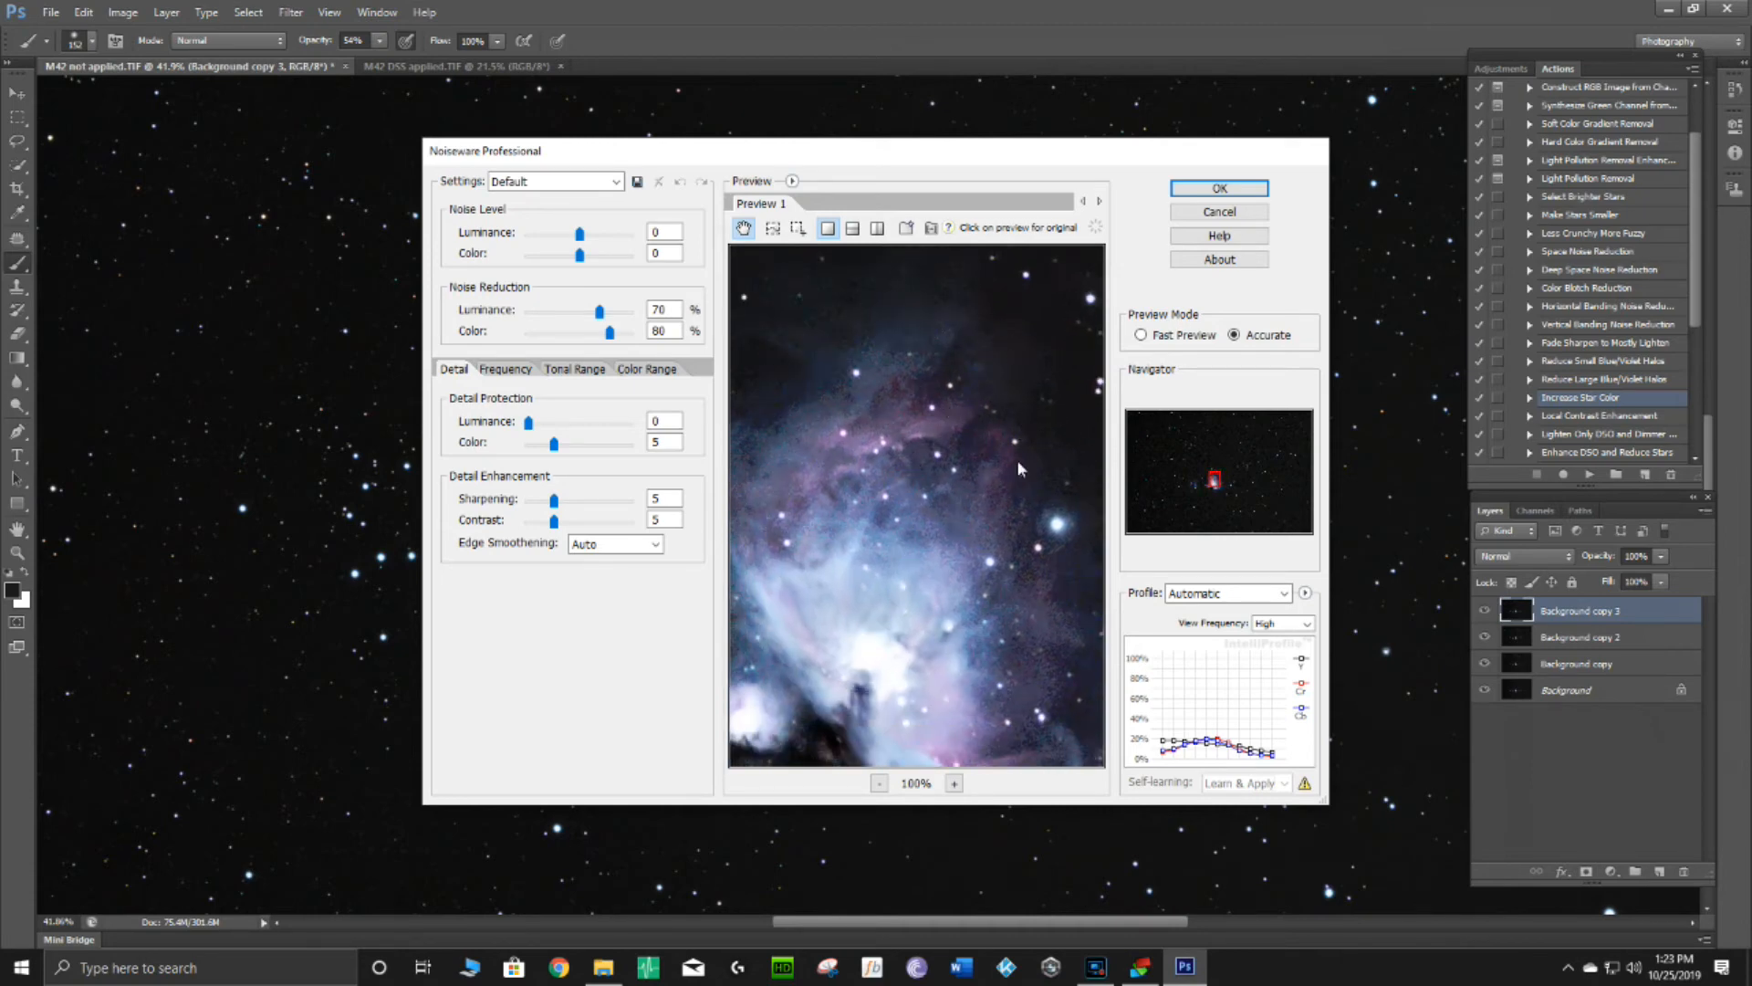
pyautogui.moveTo(896, 466); pyautogui.dragTo(936, 437)
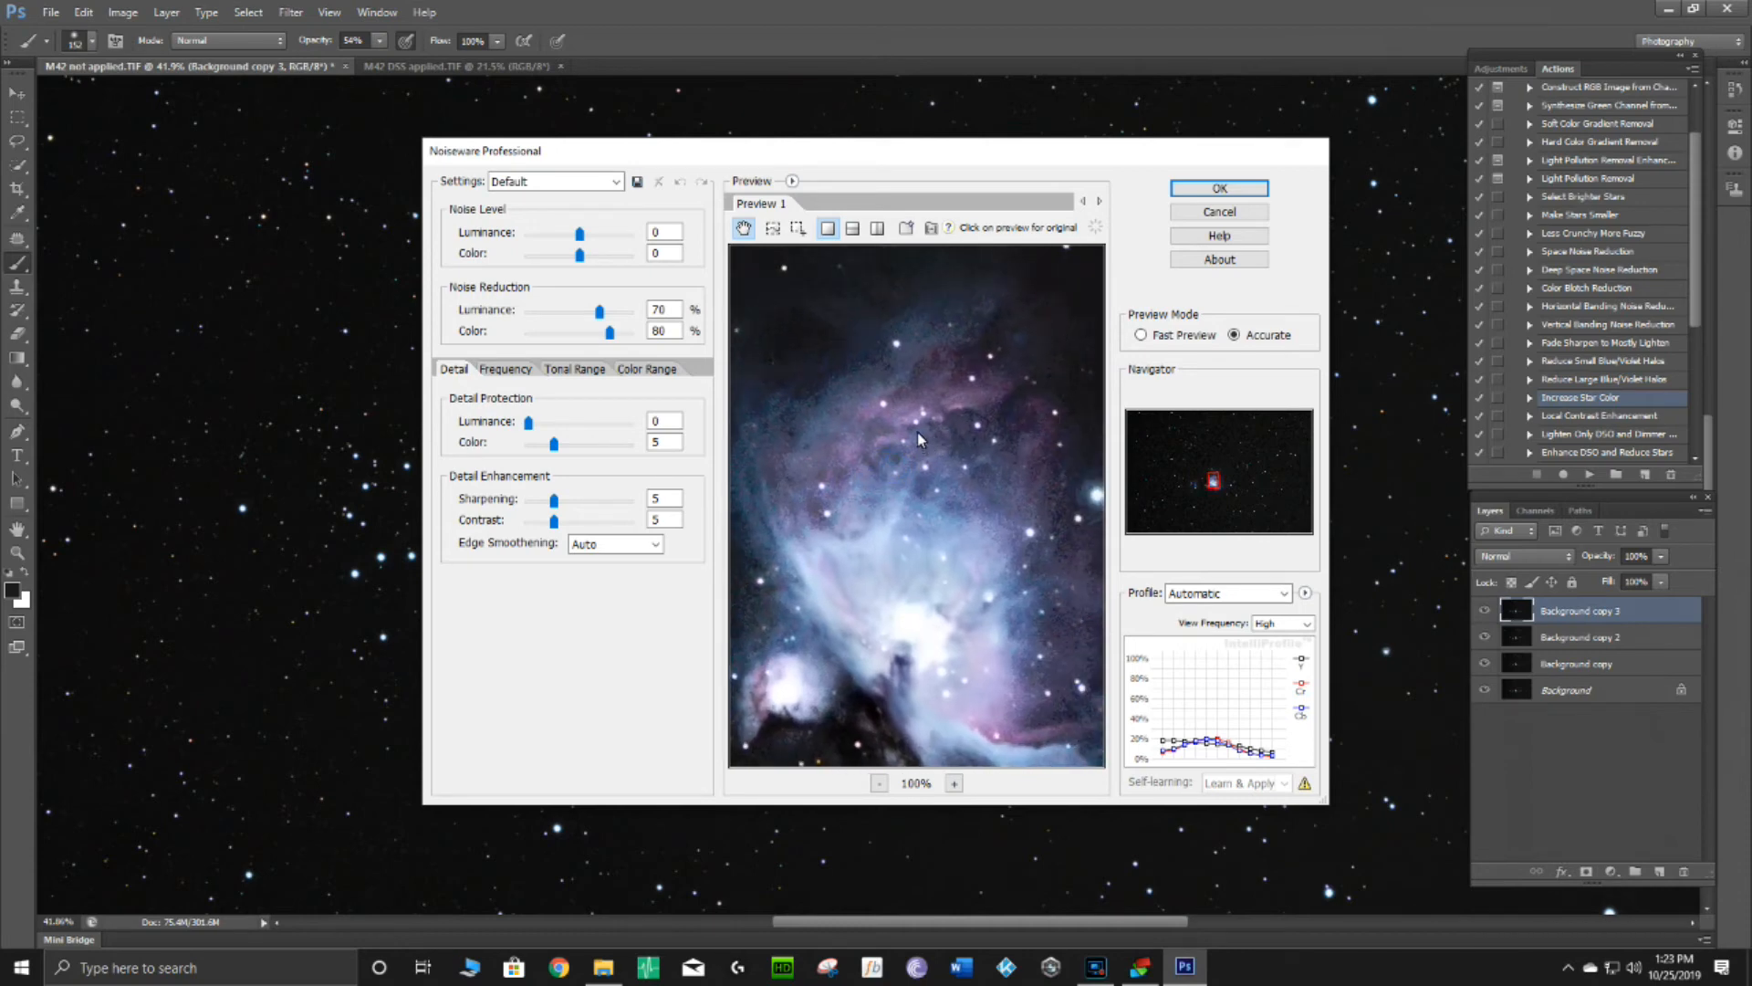
# Try the Full noise reduction preset in Noiseware and check its effect on the nebula preview.
pyautogui.click(616, 182)
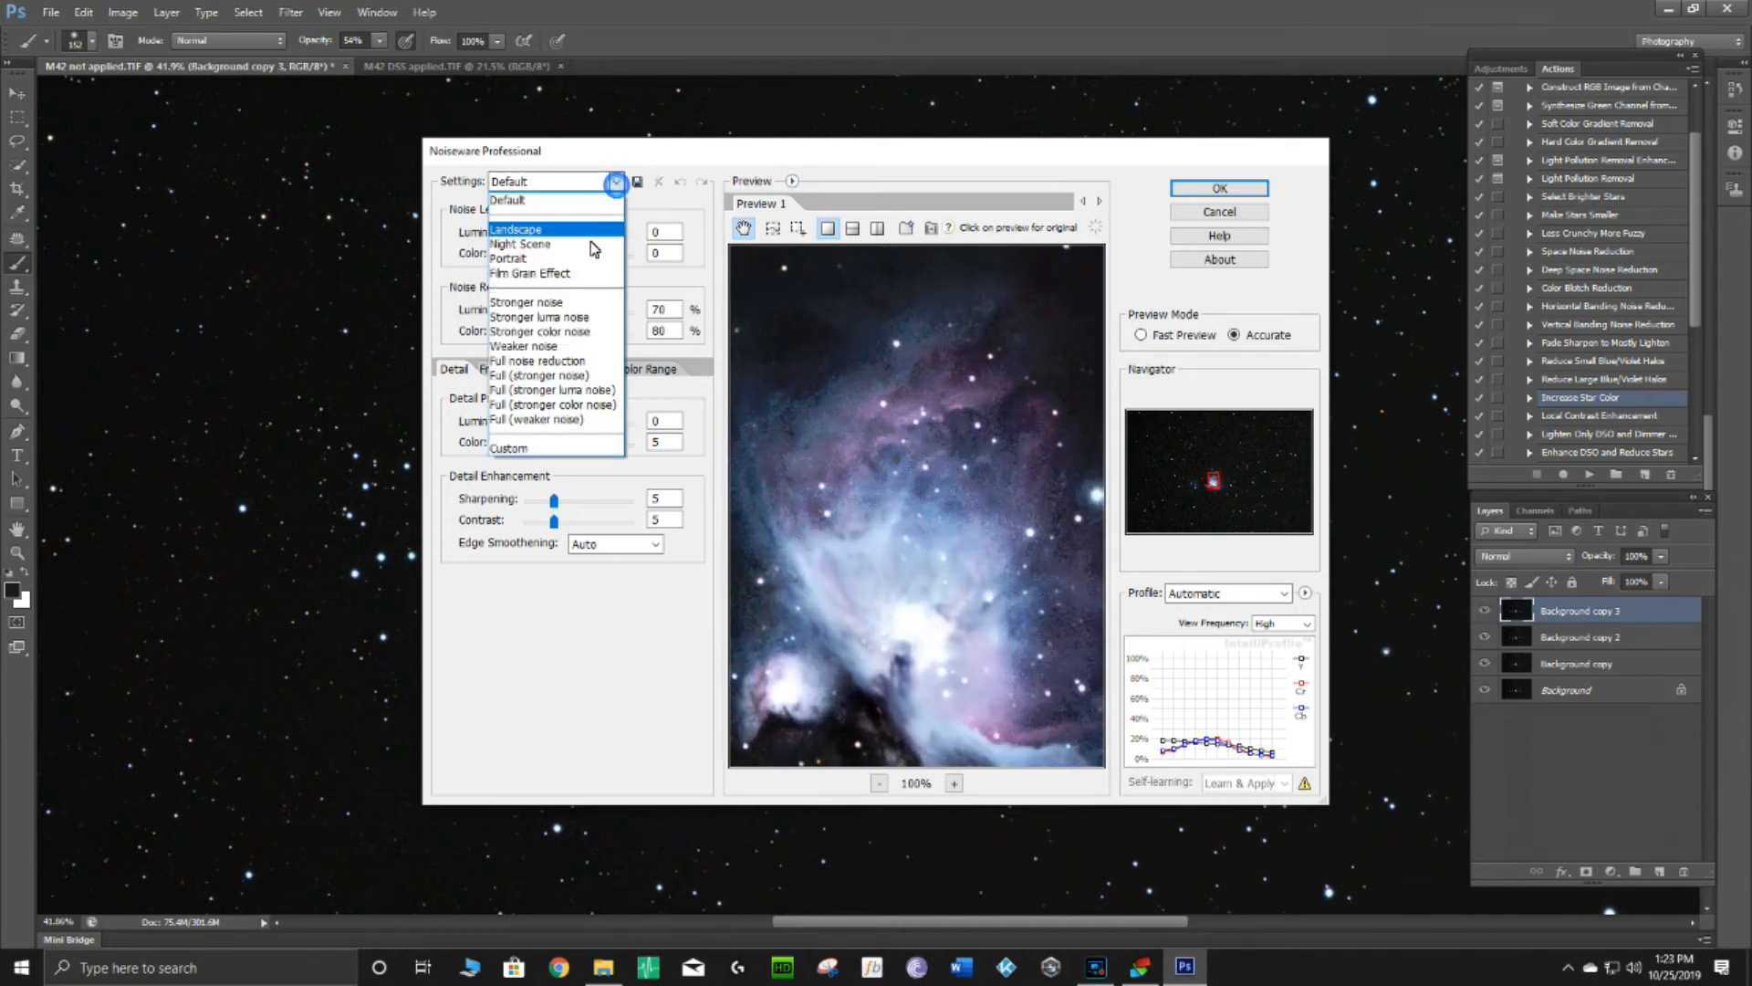
pyautogui.click(560, 361)
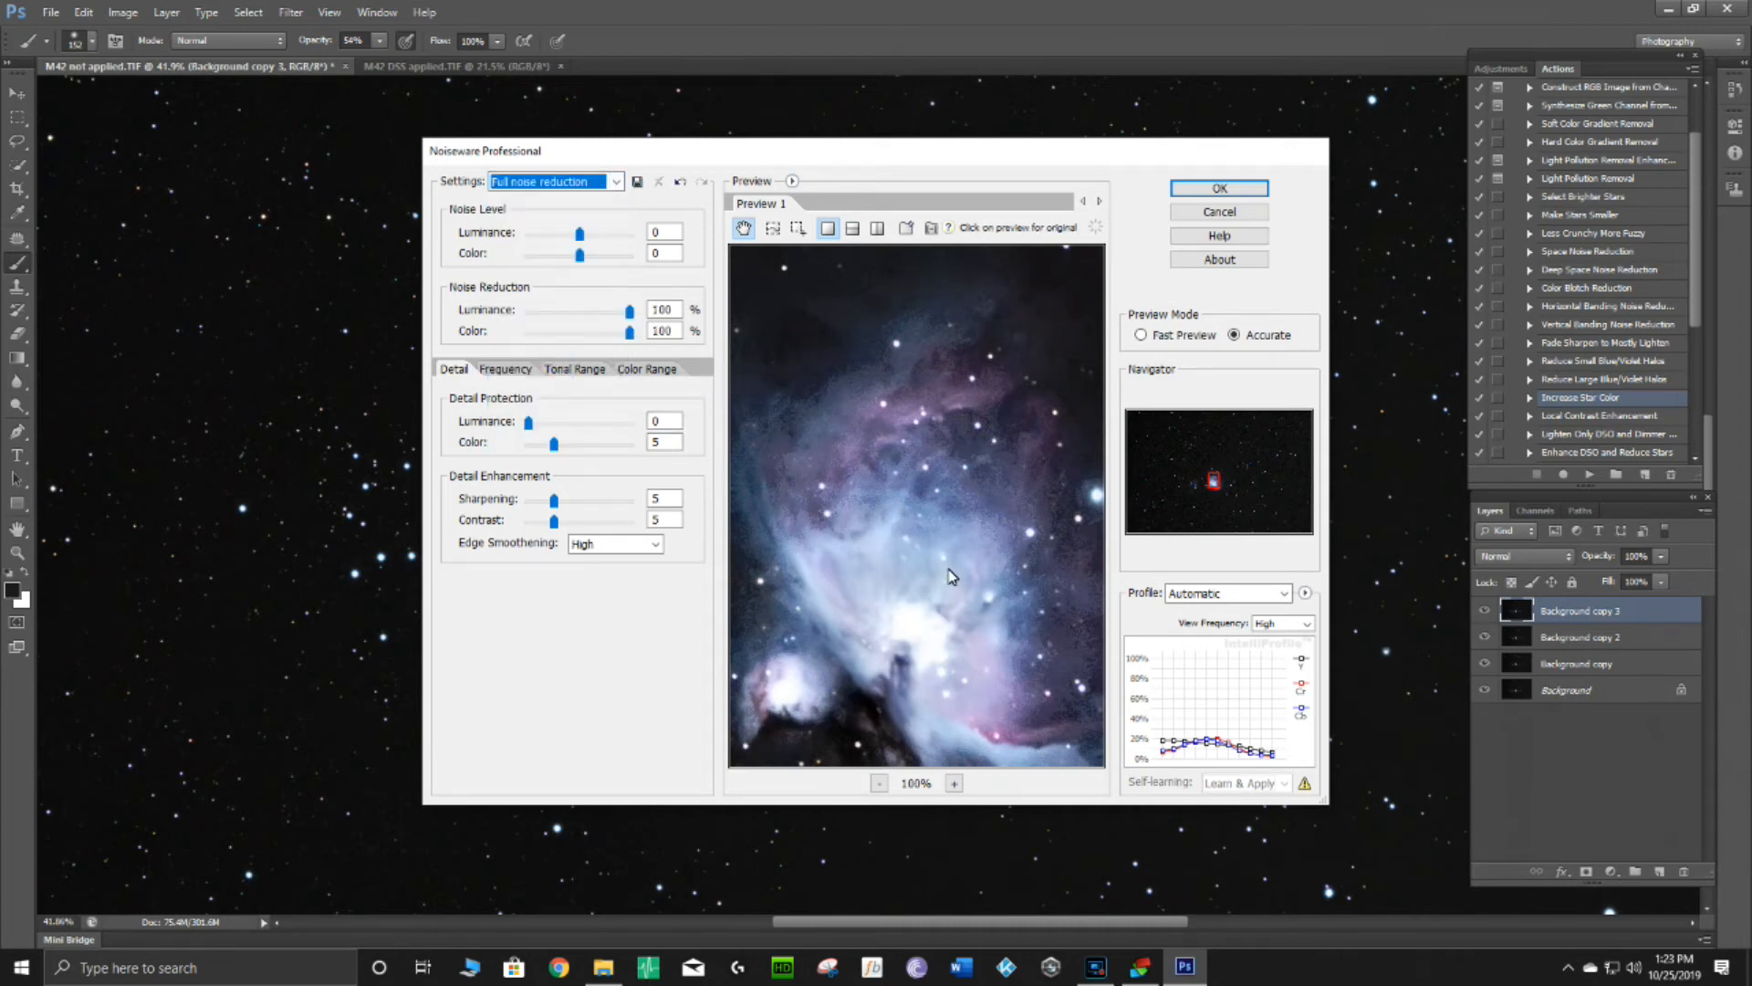
pyautogui.moveTo(820, 501); pyautogui.dragTo(827, 497)
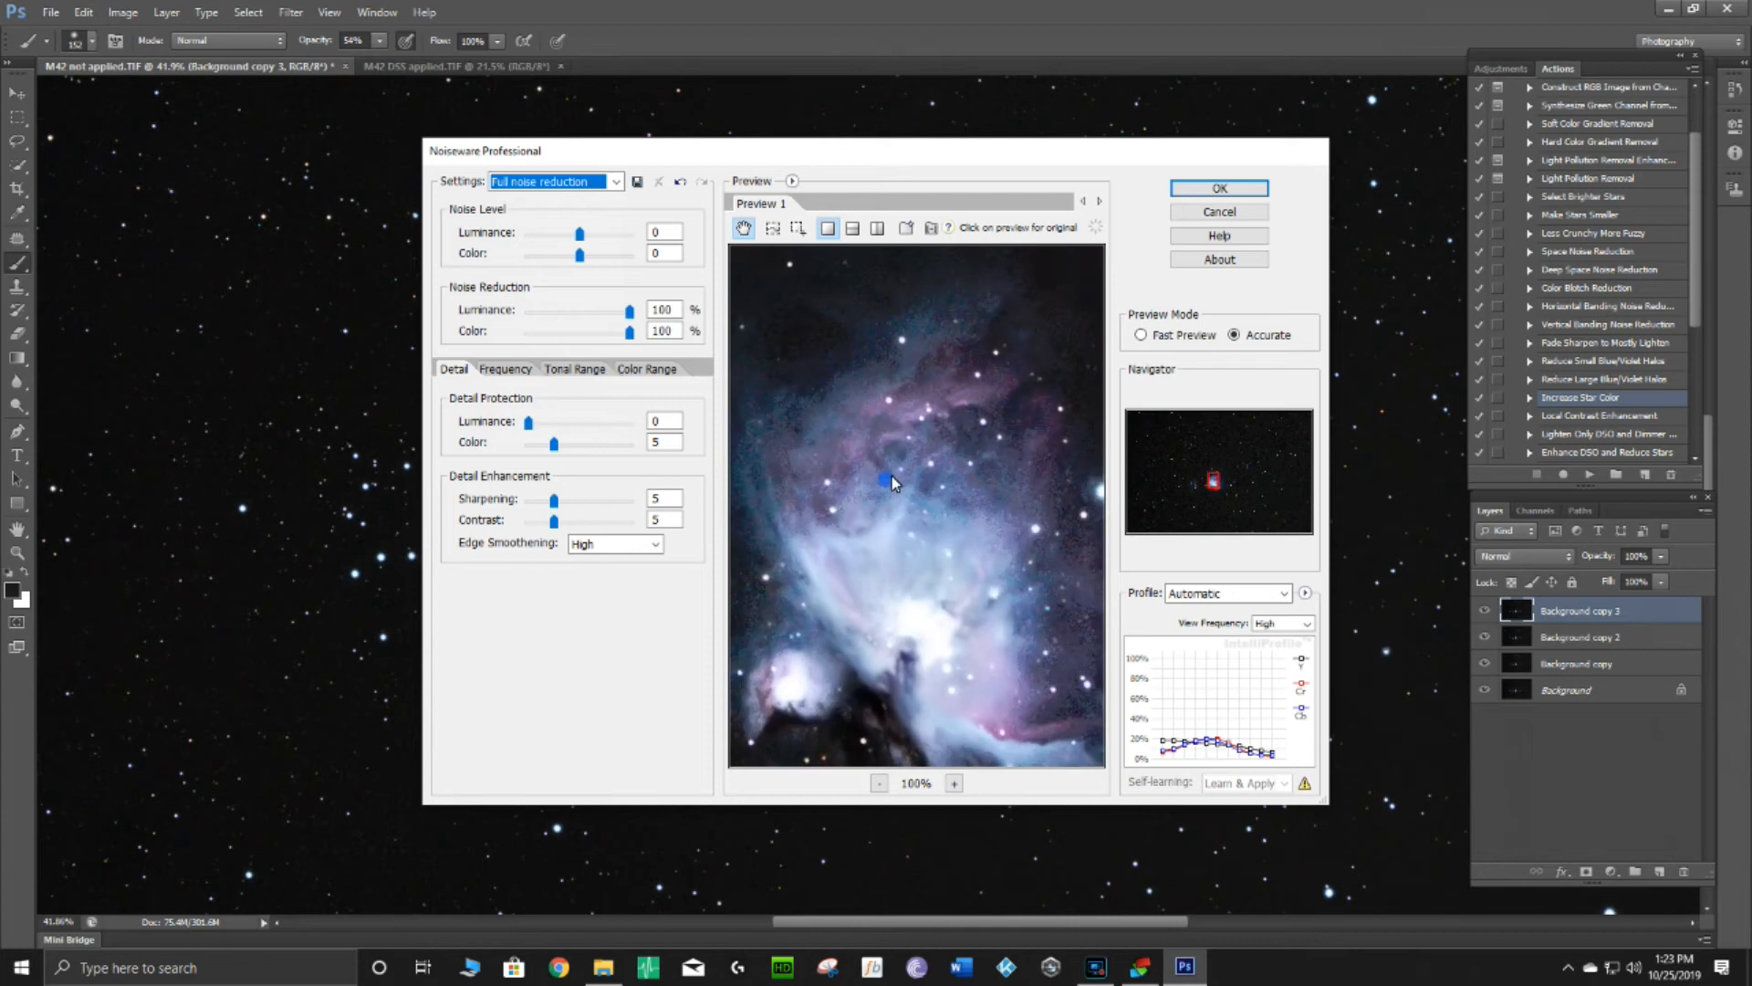
# Choose the Stronger color noise preset in Noiseware and apply the noise reduction to the layer.
pyautogui.click(616, 182)
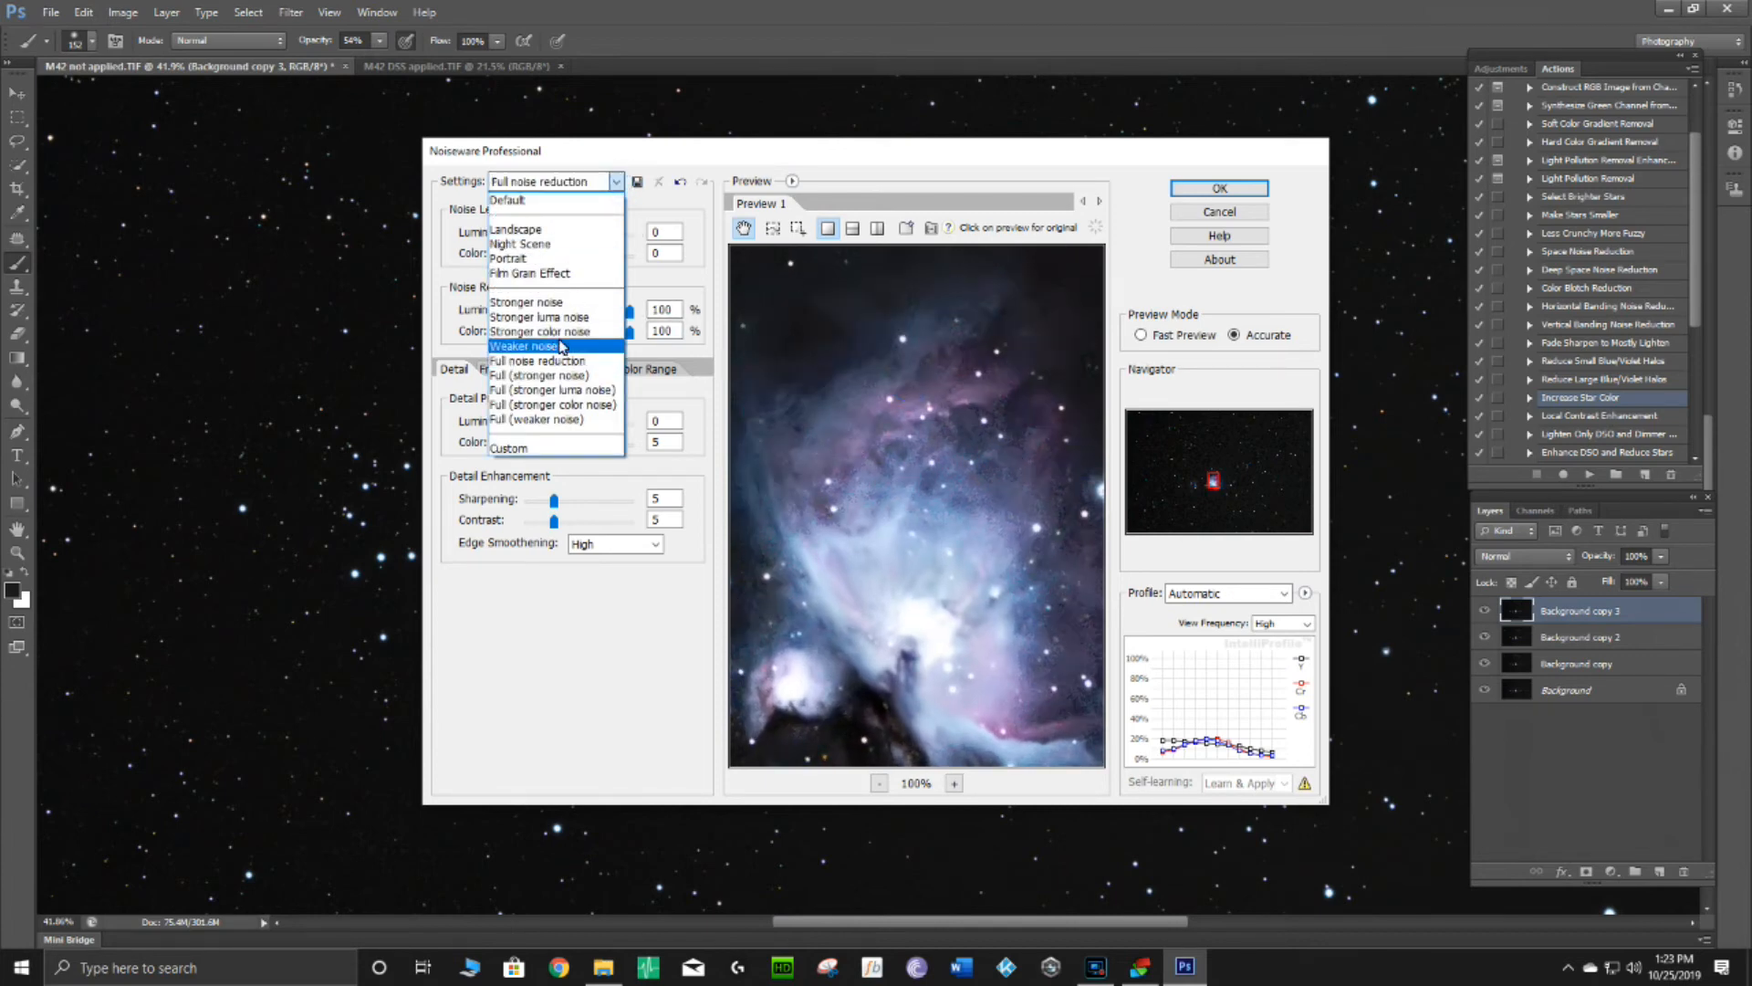
pyautogui.click(550, 331)
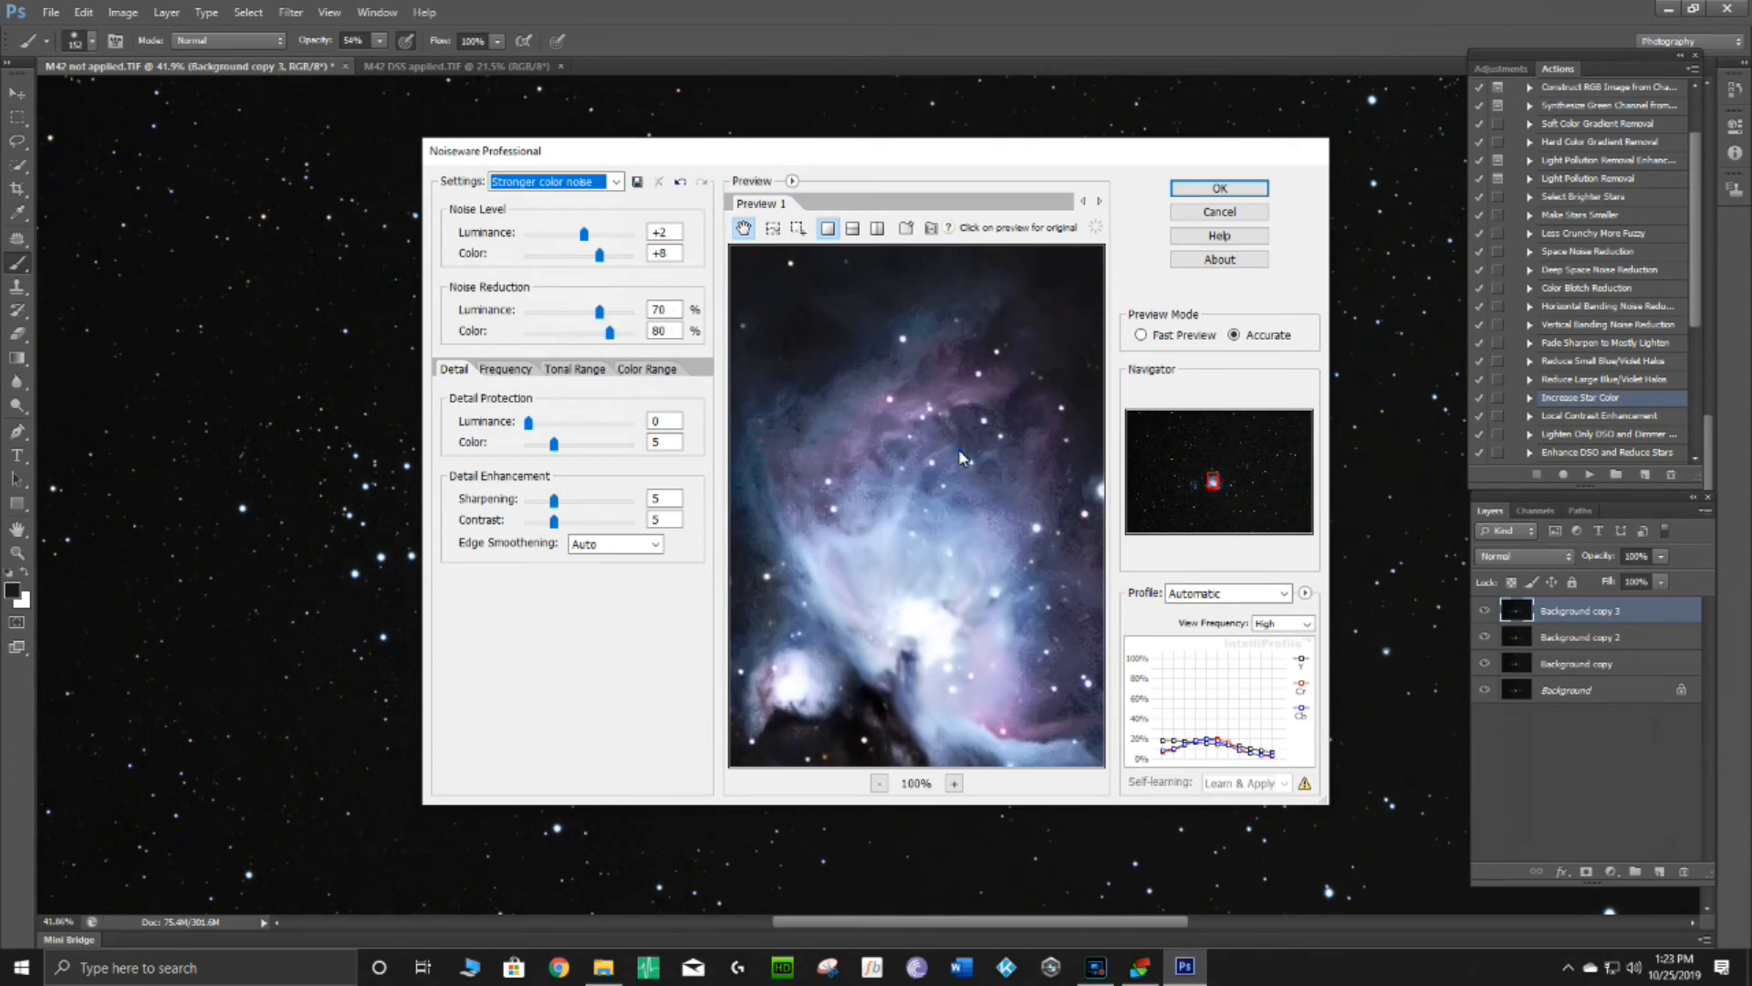
pyautogui.click(1219, 188)
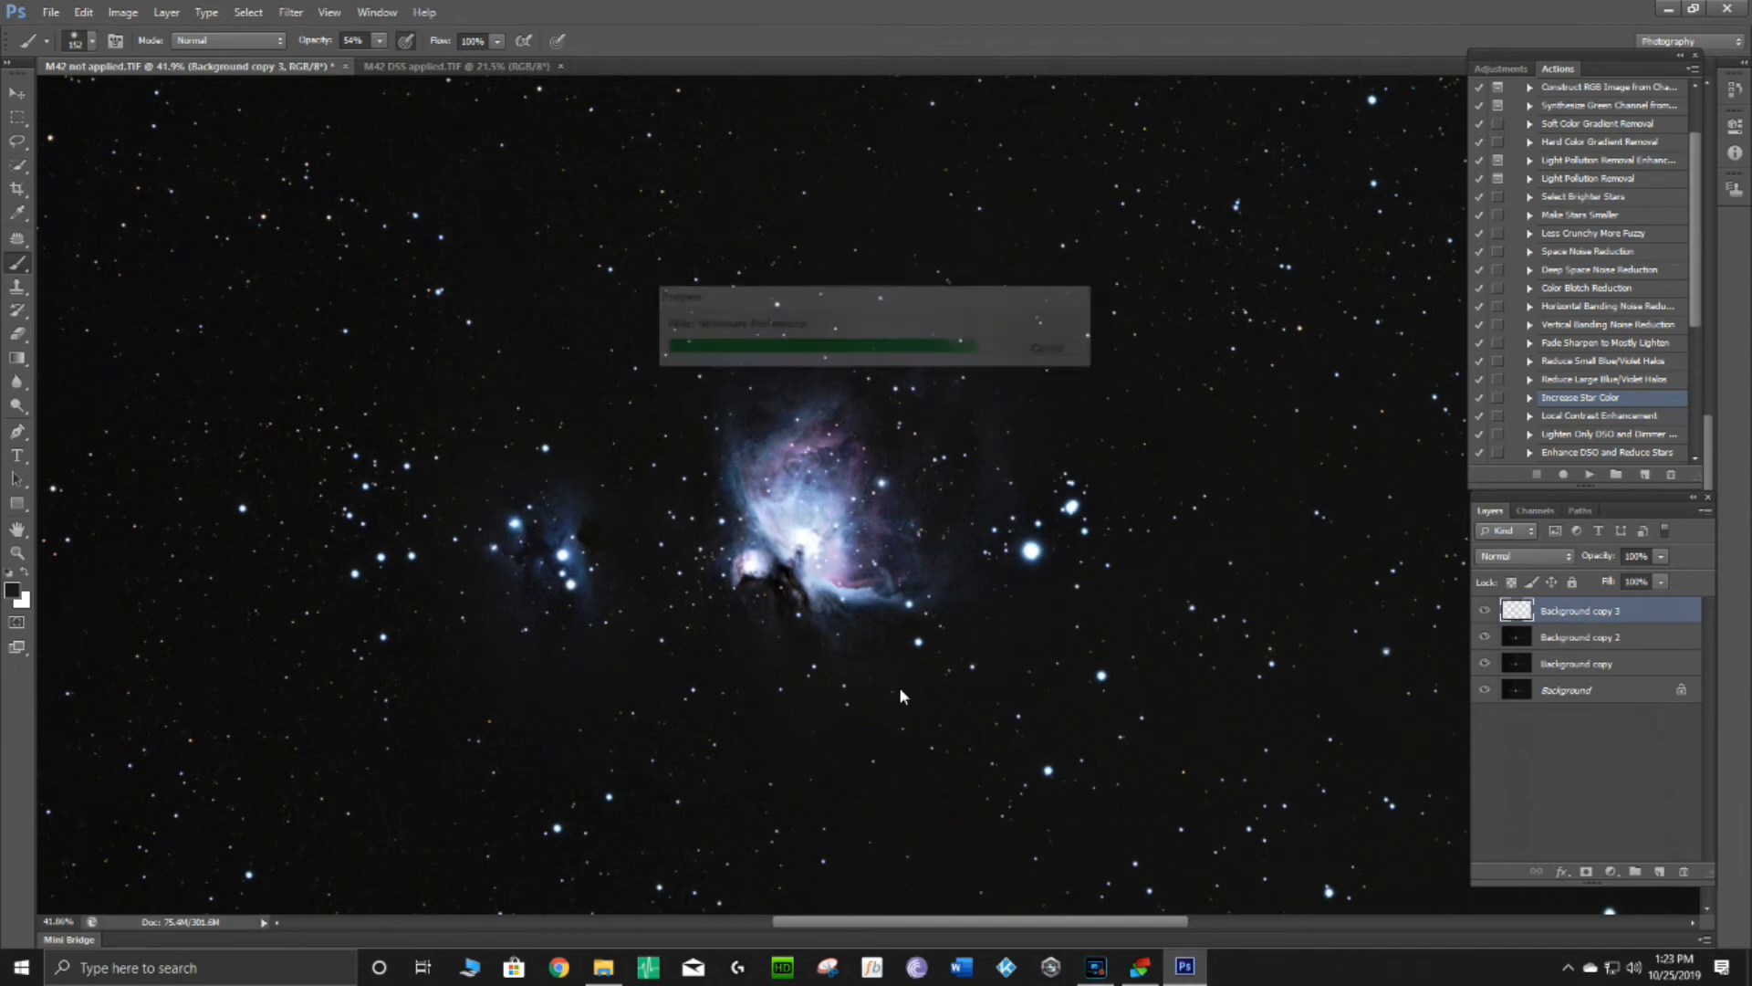
# Examine the noise-reduced nebula, its surrounding stars and the overall image at several magnifications.
pyautogui.scroll(-5, 829, 663)
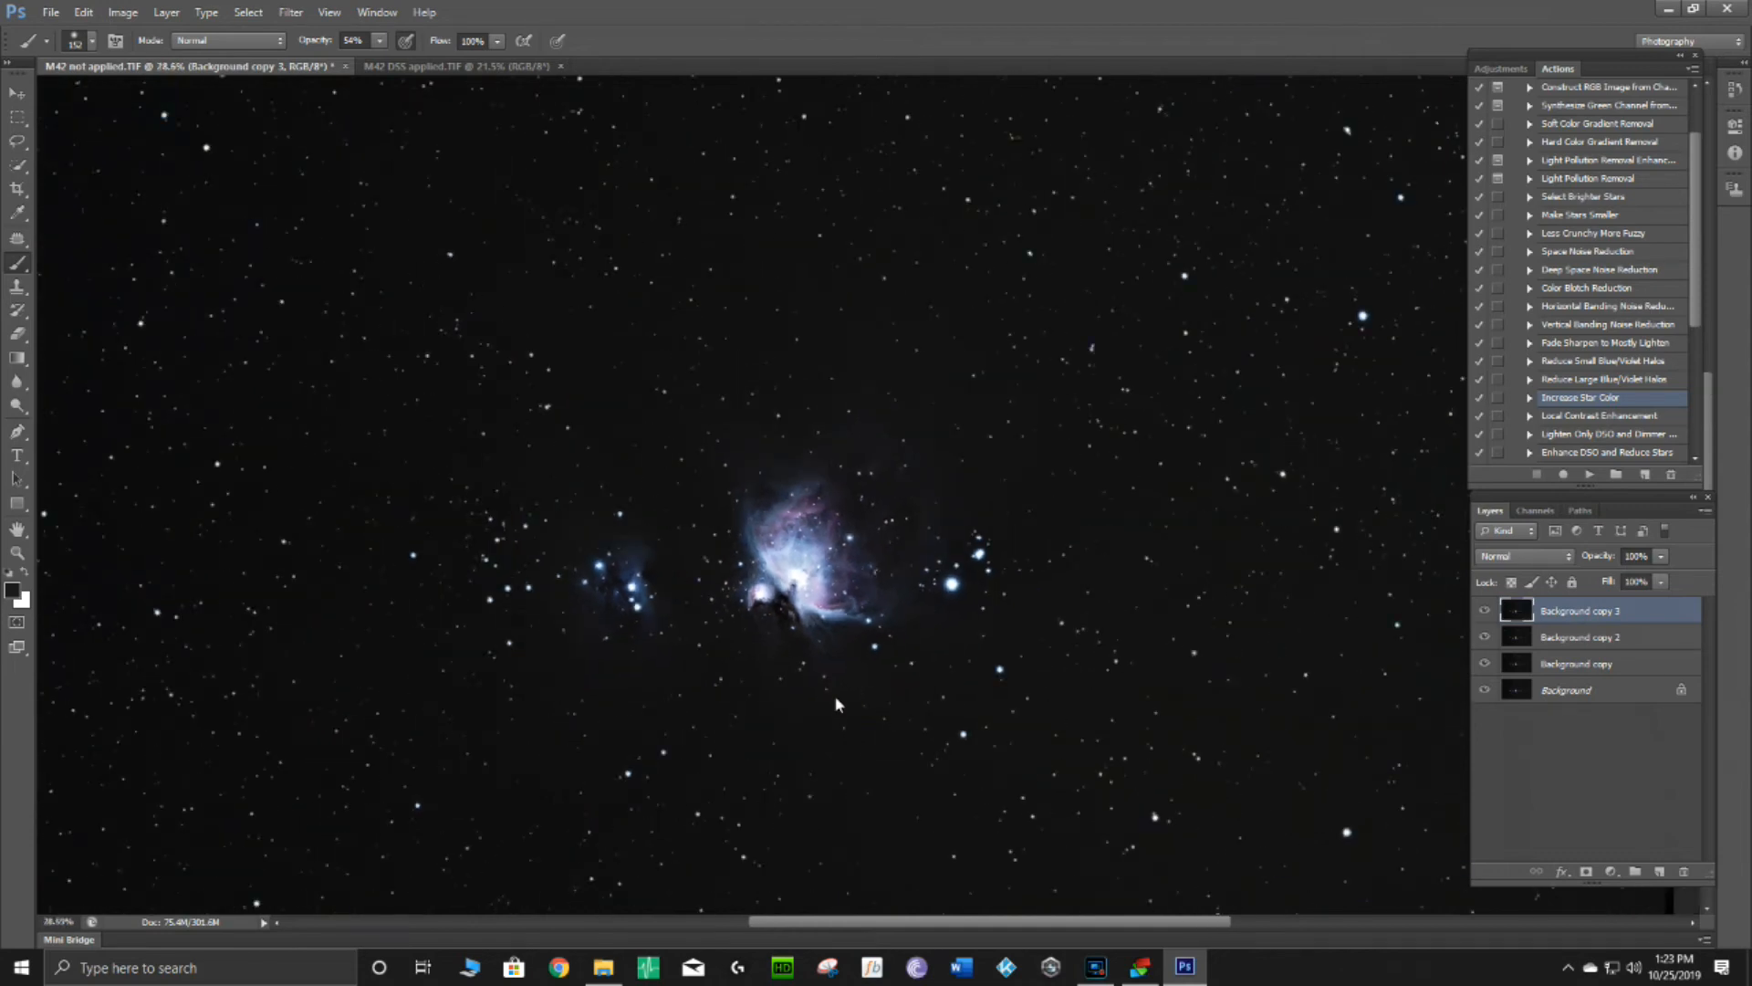
pyautogui.scroll(-2, 831, 721)
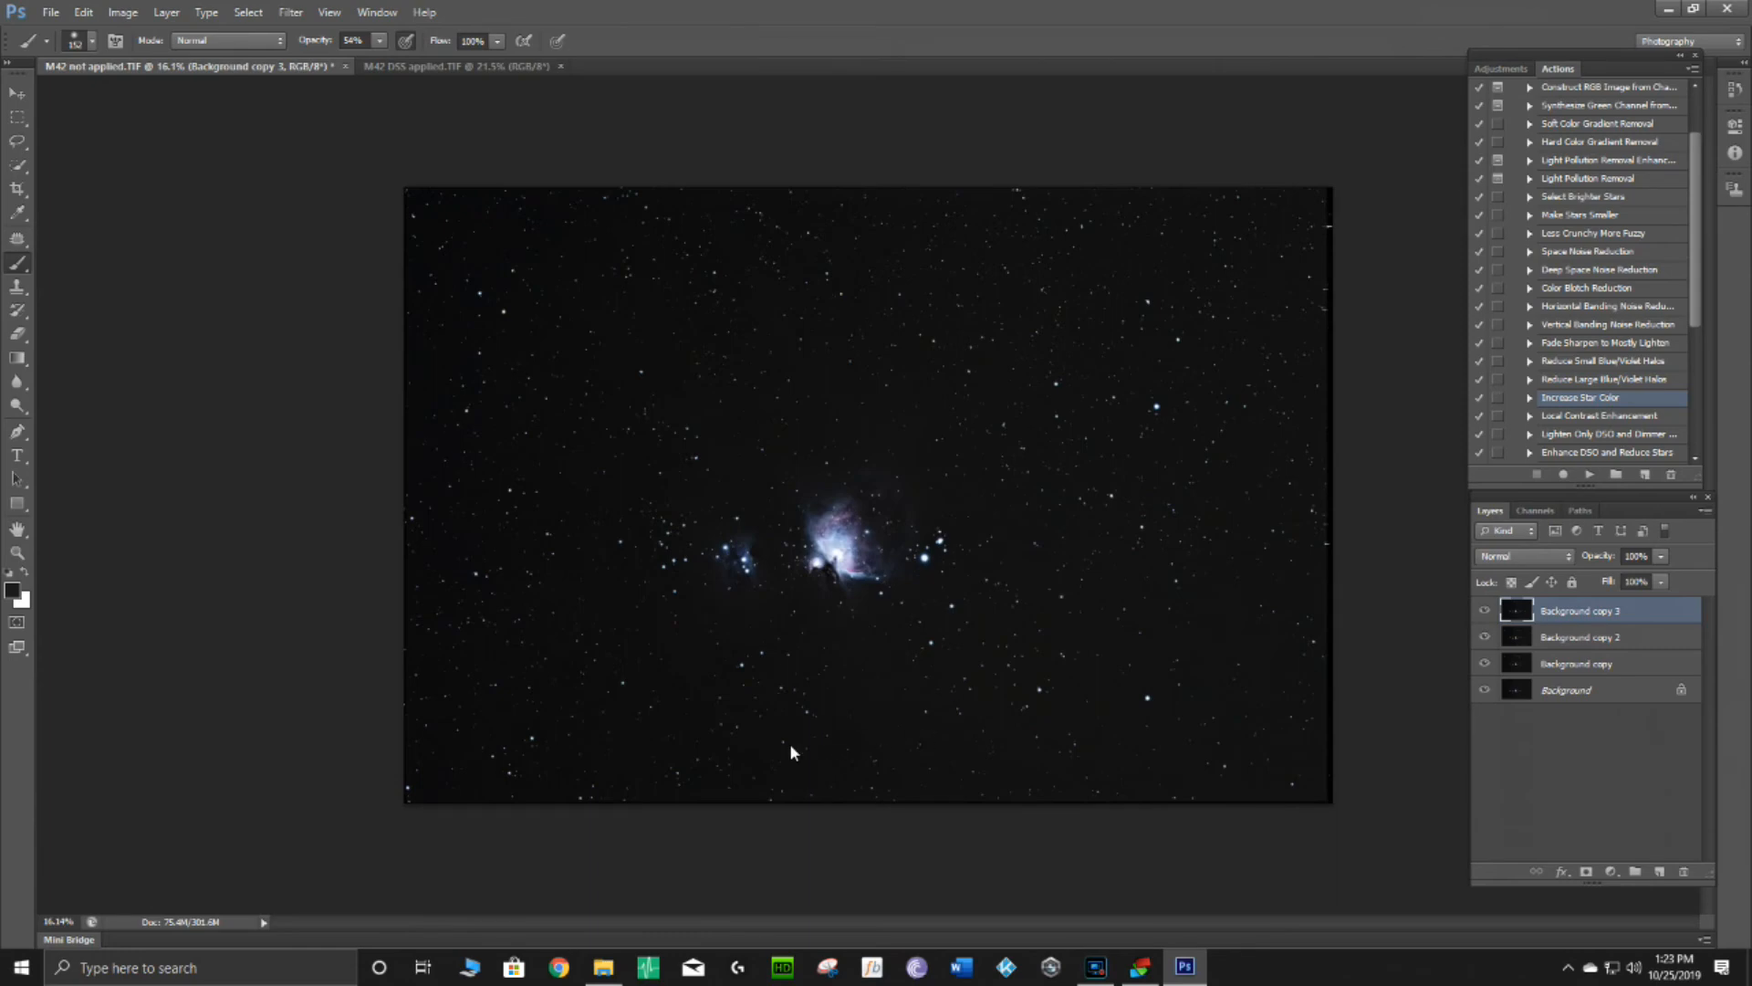
pyautogui.scroll(3, 792, 721)
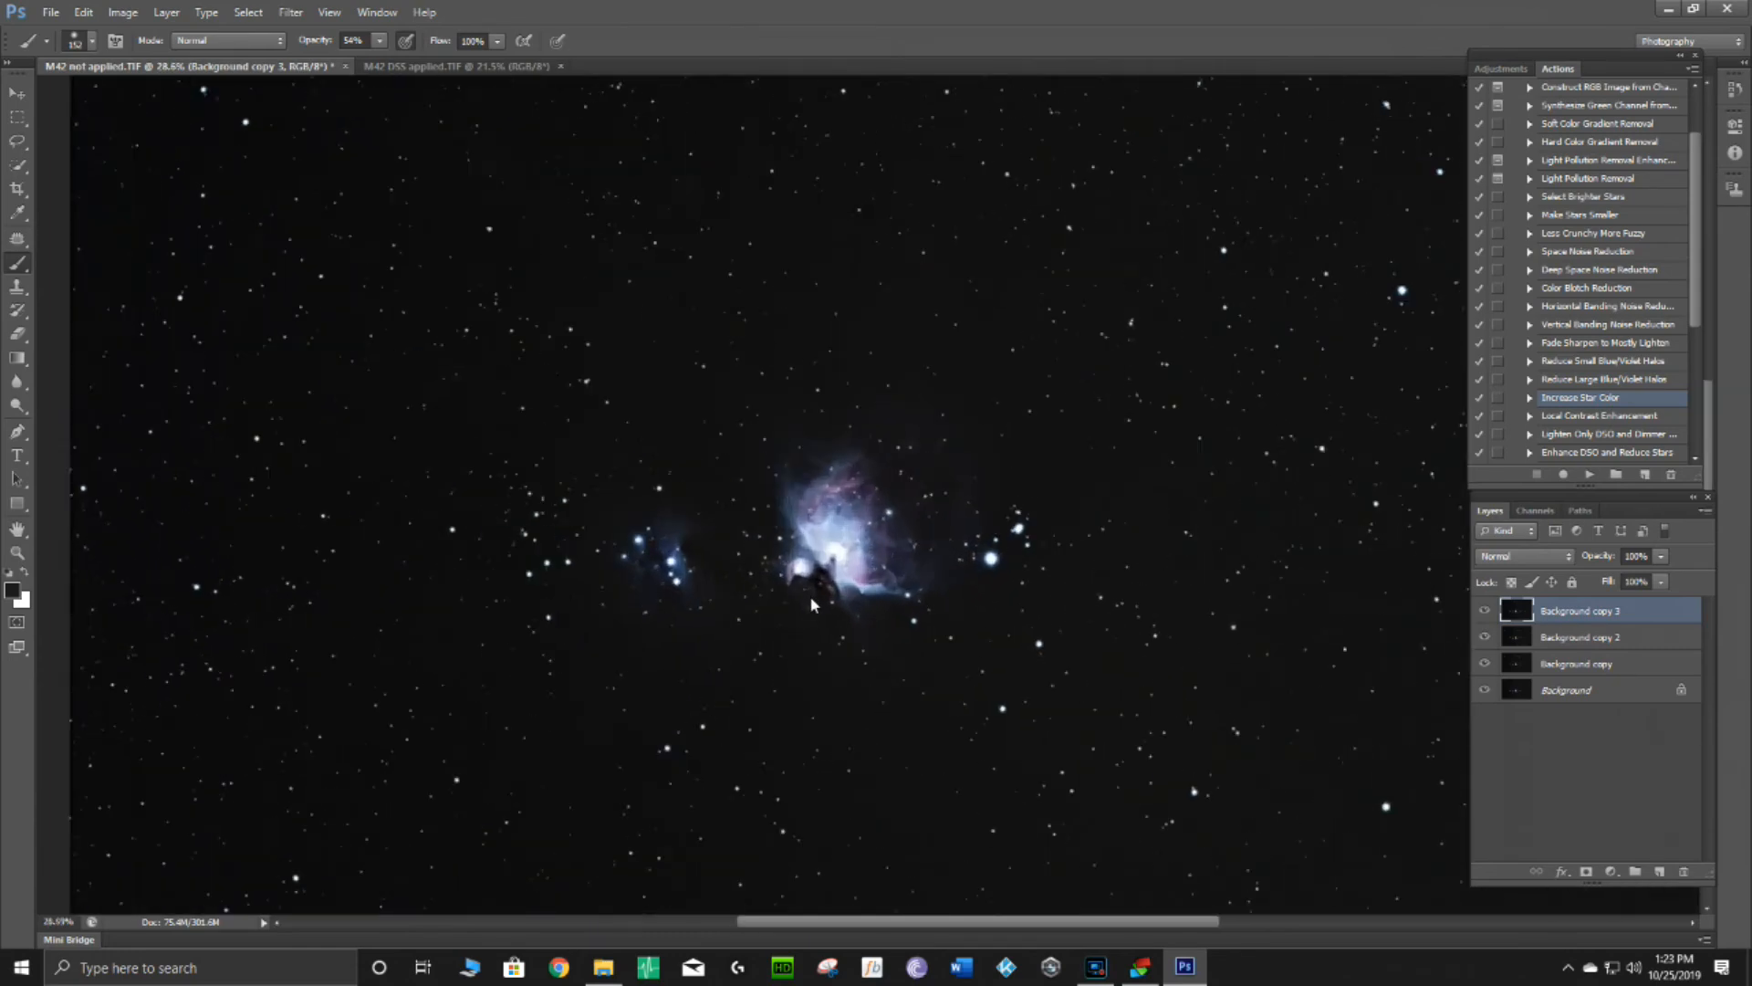
pyautogui.scroll(10, 811, 602)
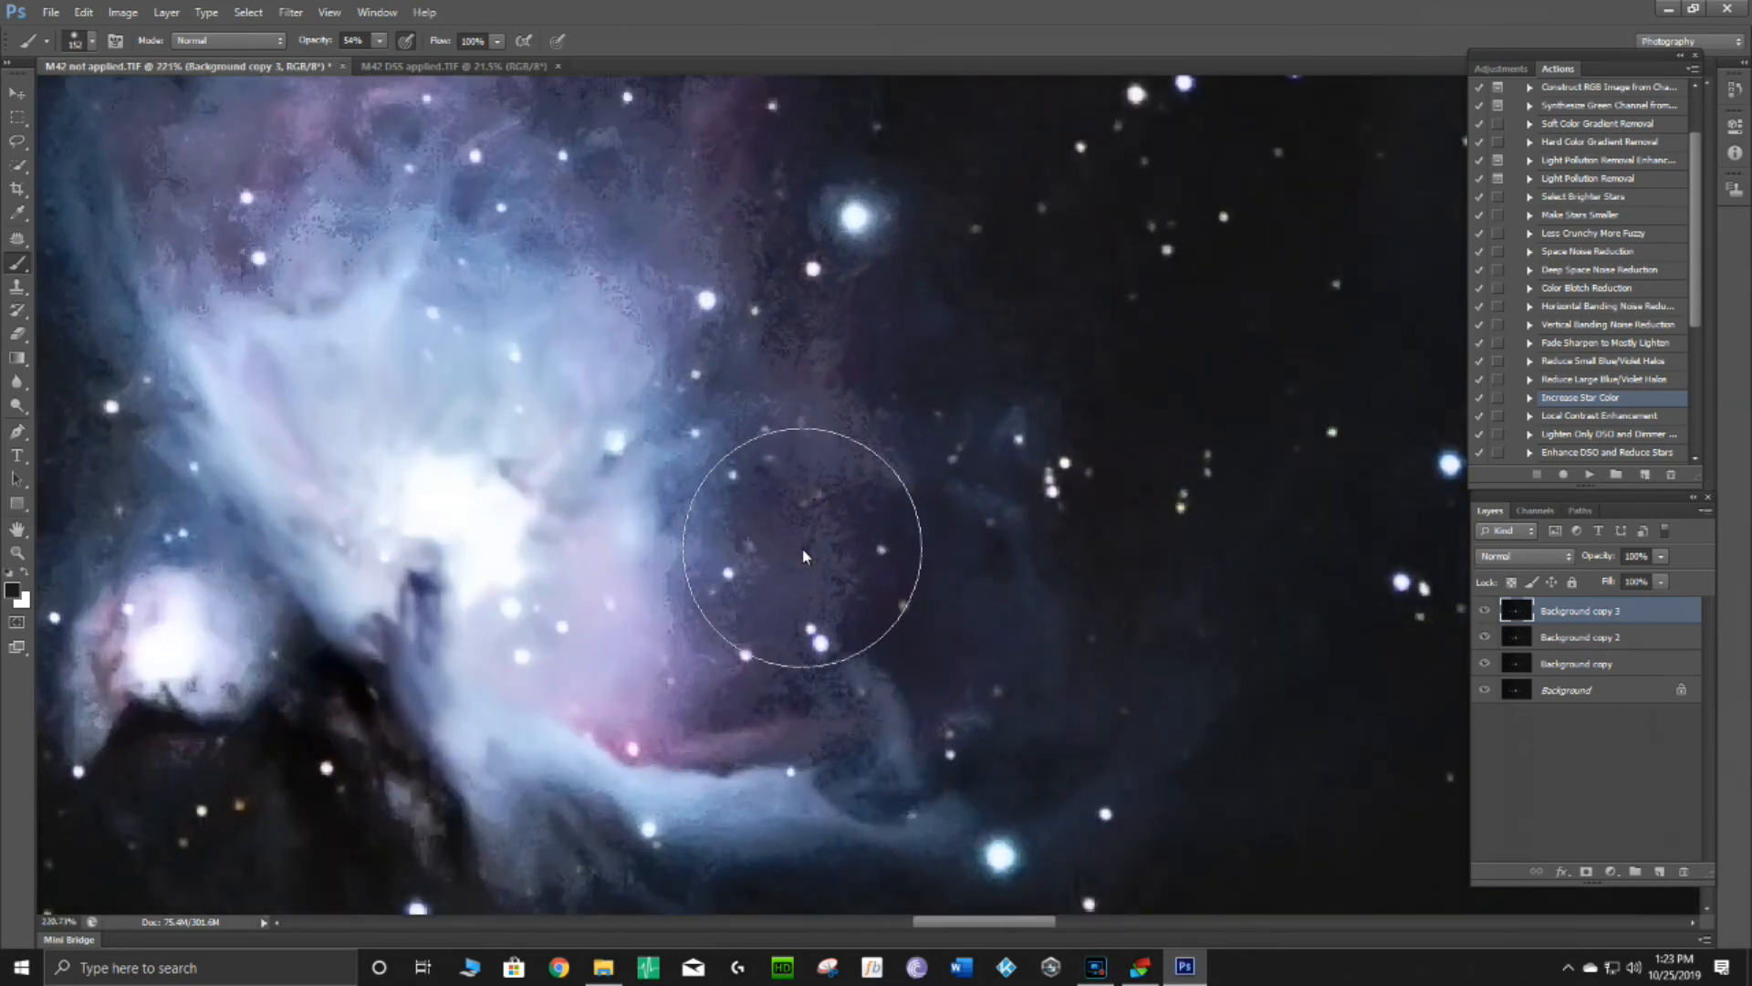
pyautogui.scroll(1, 803, 555)
pyautogui.scroll(-12, 803, 555)
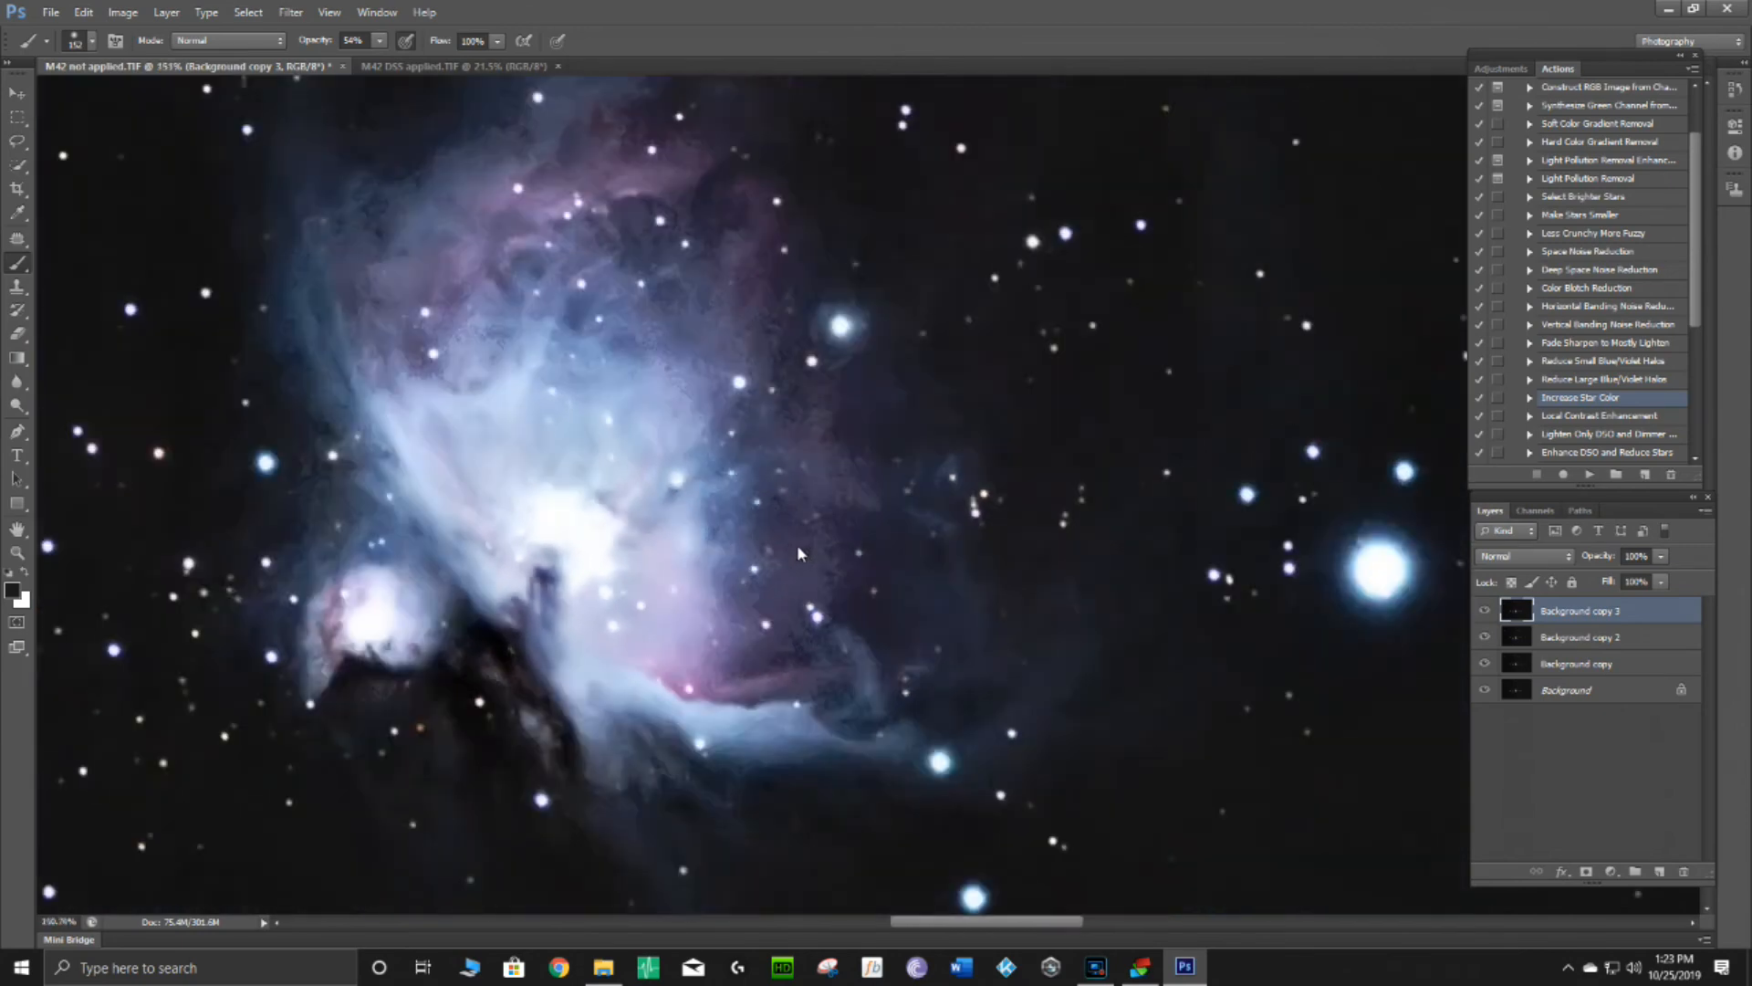
pyautogui.scroll(-1, 796, 554)
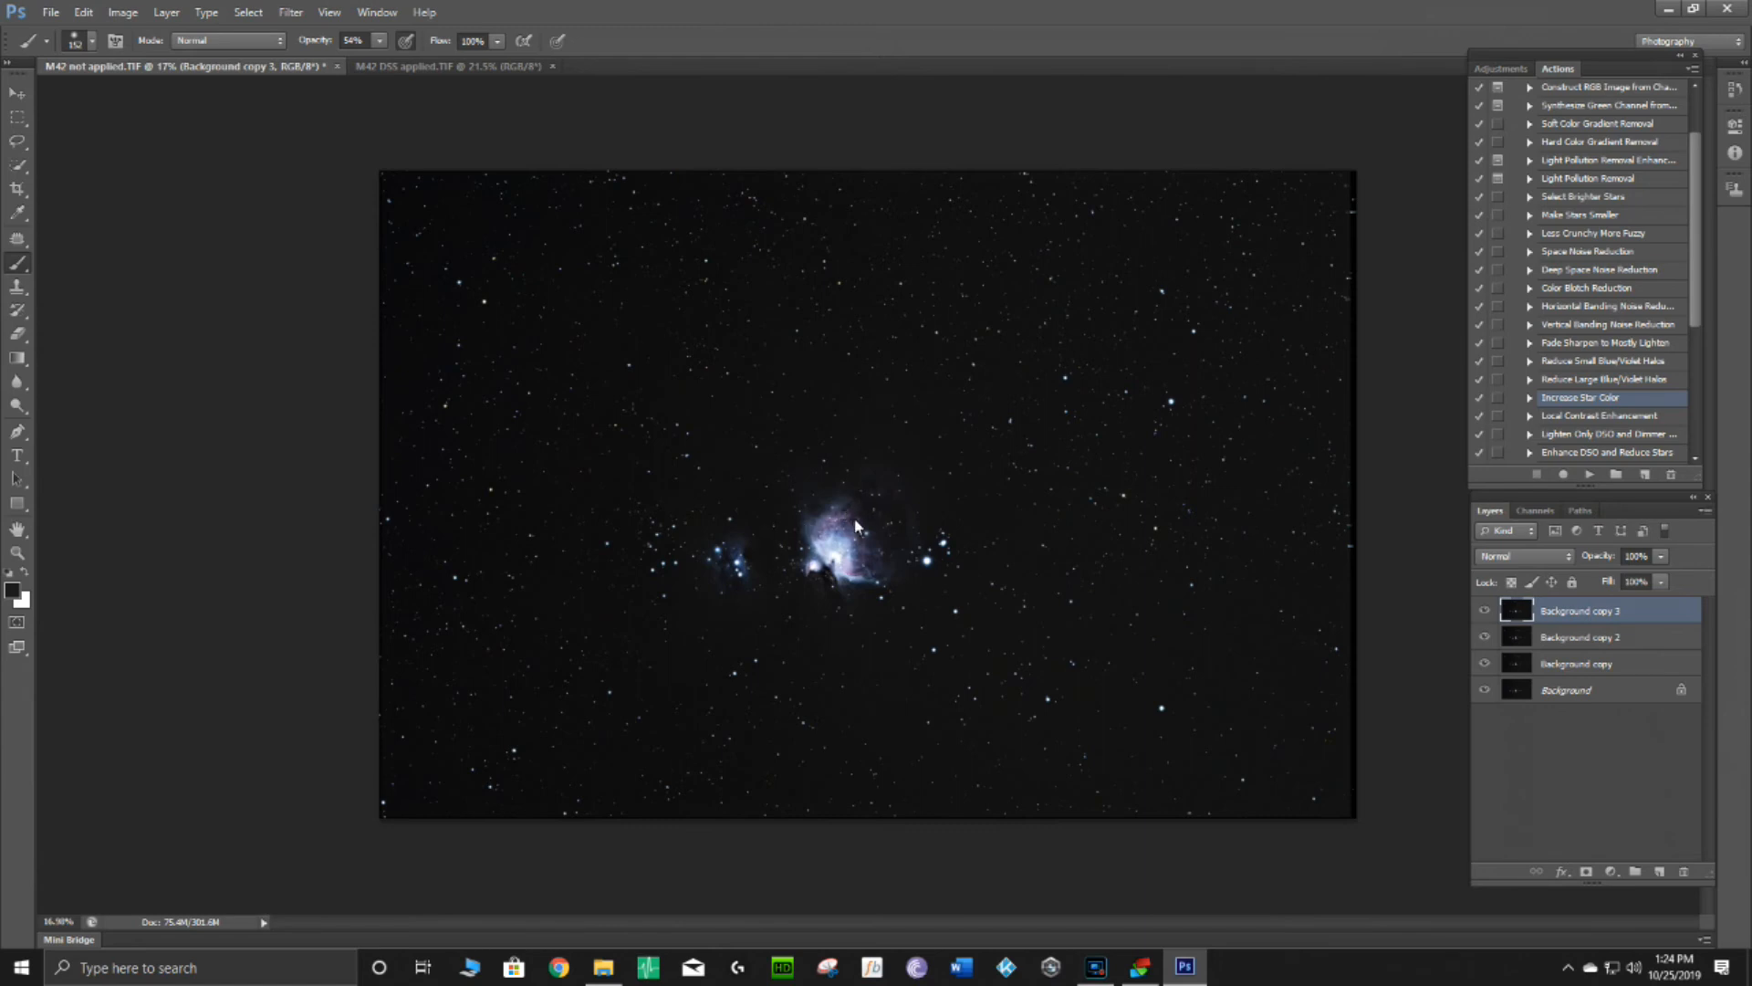
pyautogui.scroll(2, 858, 527)
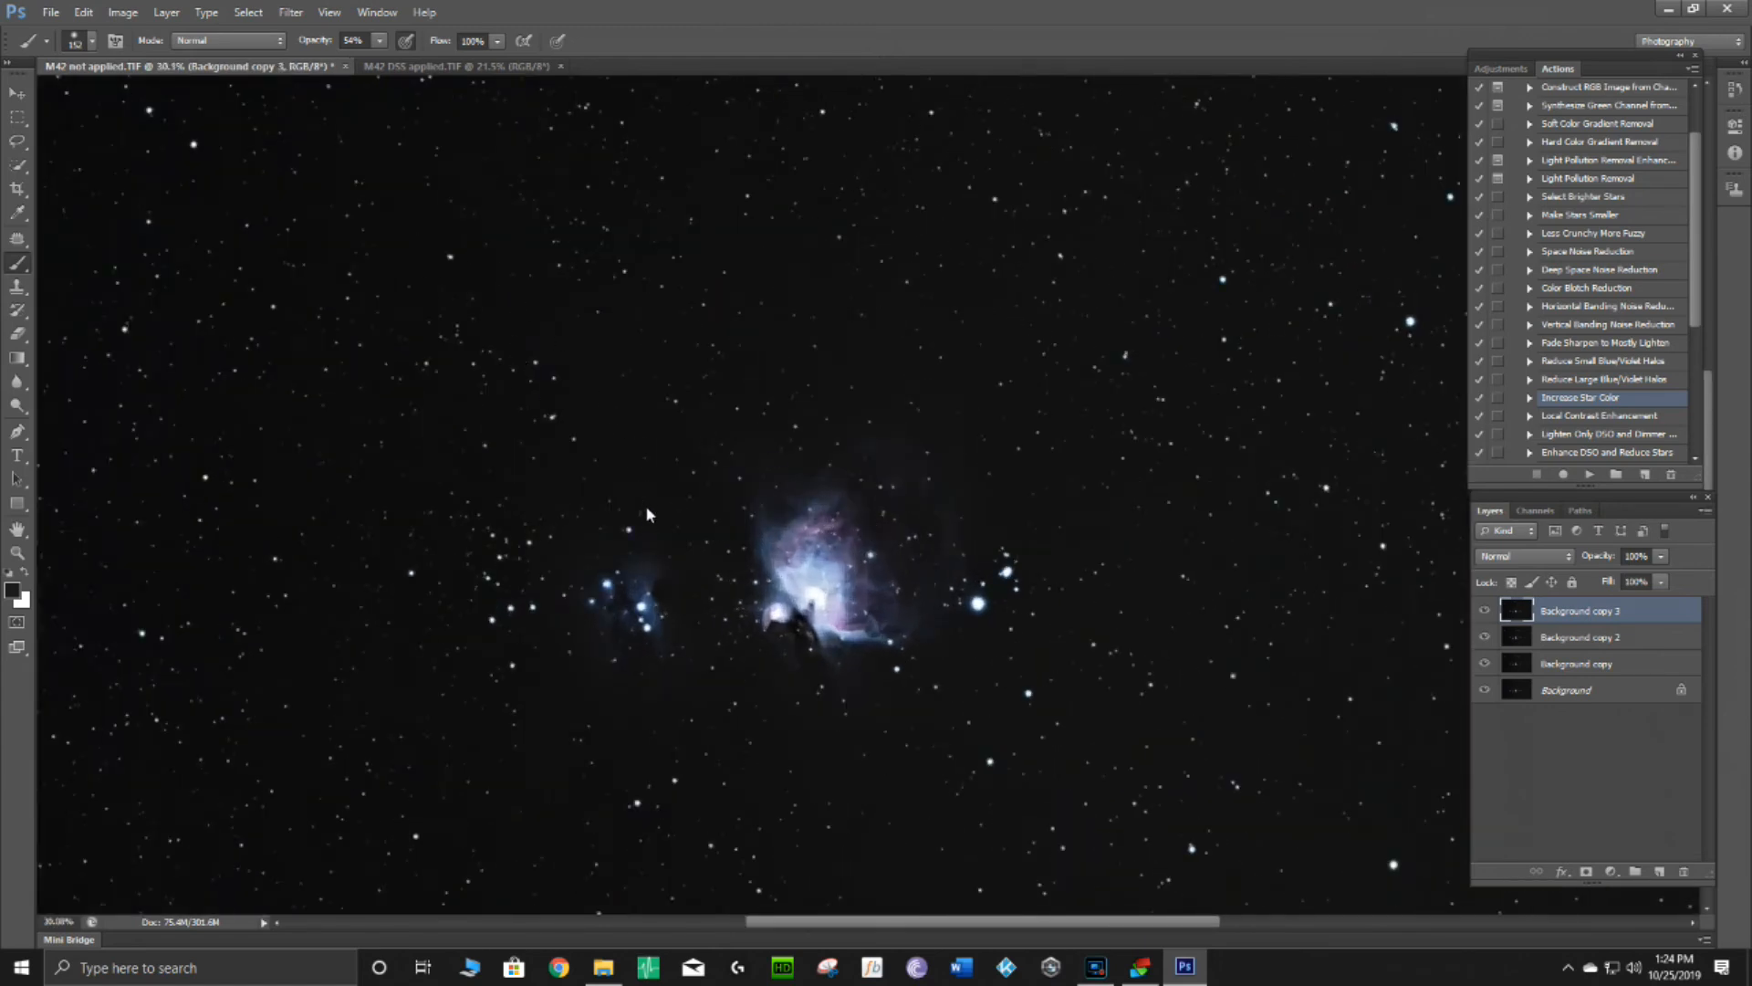
# Stretch the Background copy 3 layer strongly with a Curves adjustment, placing an RGB point at input 42 and output 156.
pyautogui.click(123, 12)
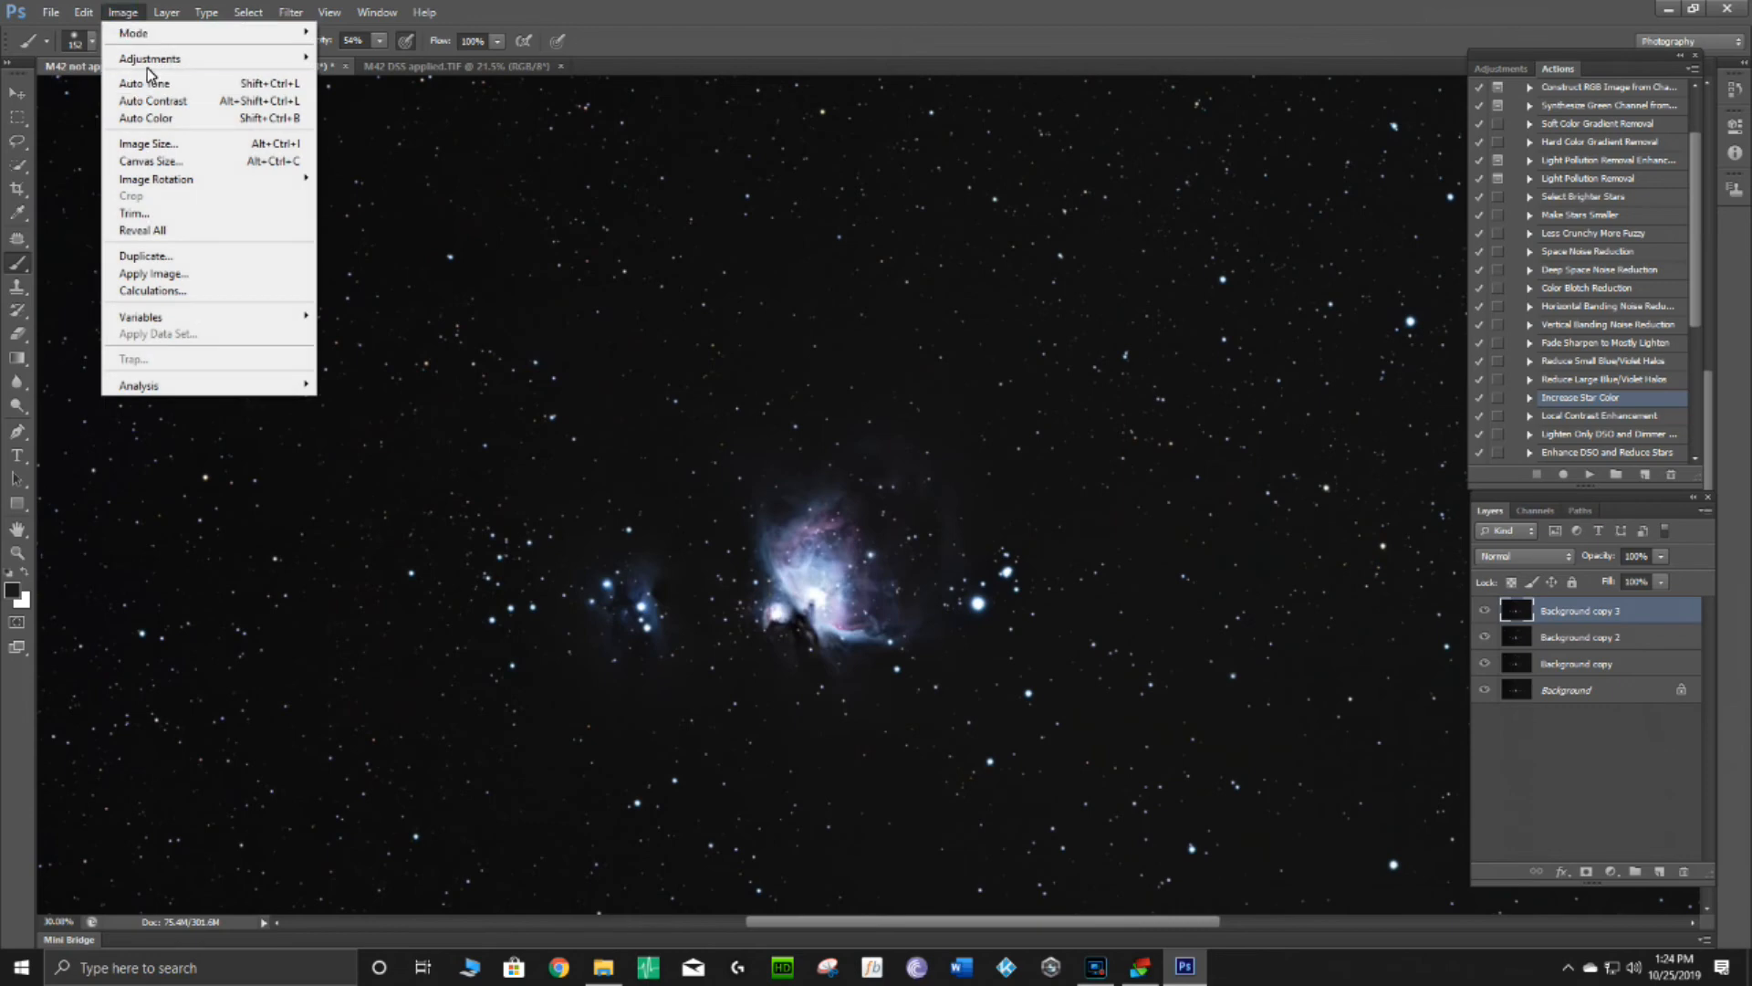
pyautogui.moveTo(155, 58)
pyautogui.click(383, 91)
pyautogui.moveTo(1310, 302); pyautogui.dragTo(1251, 265)
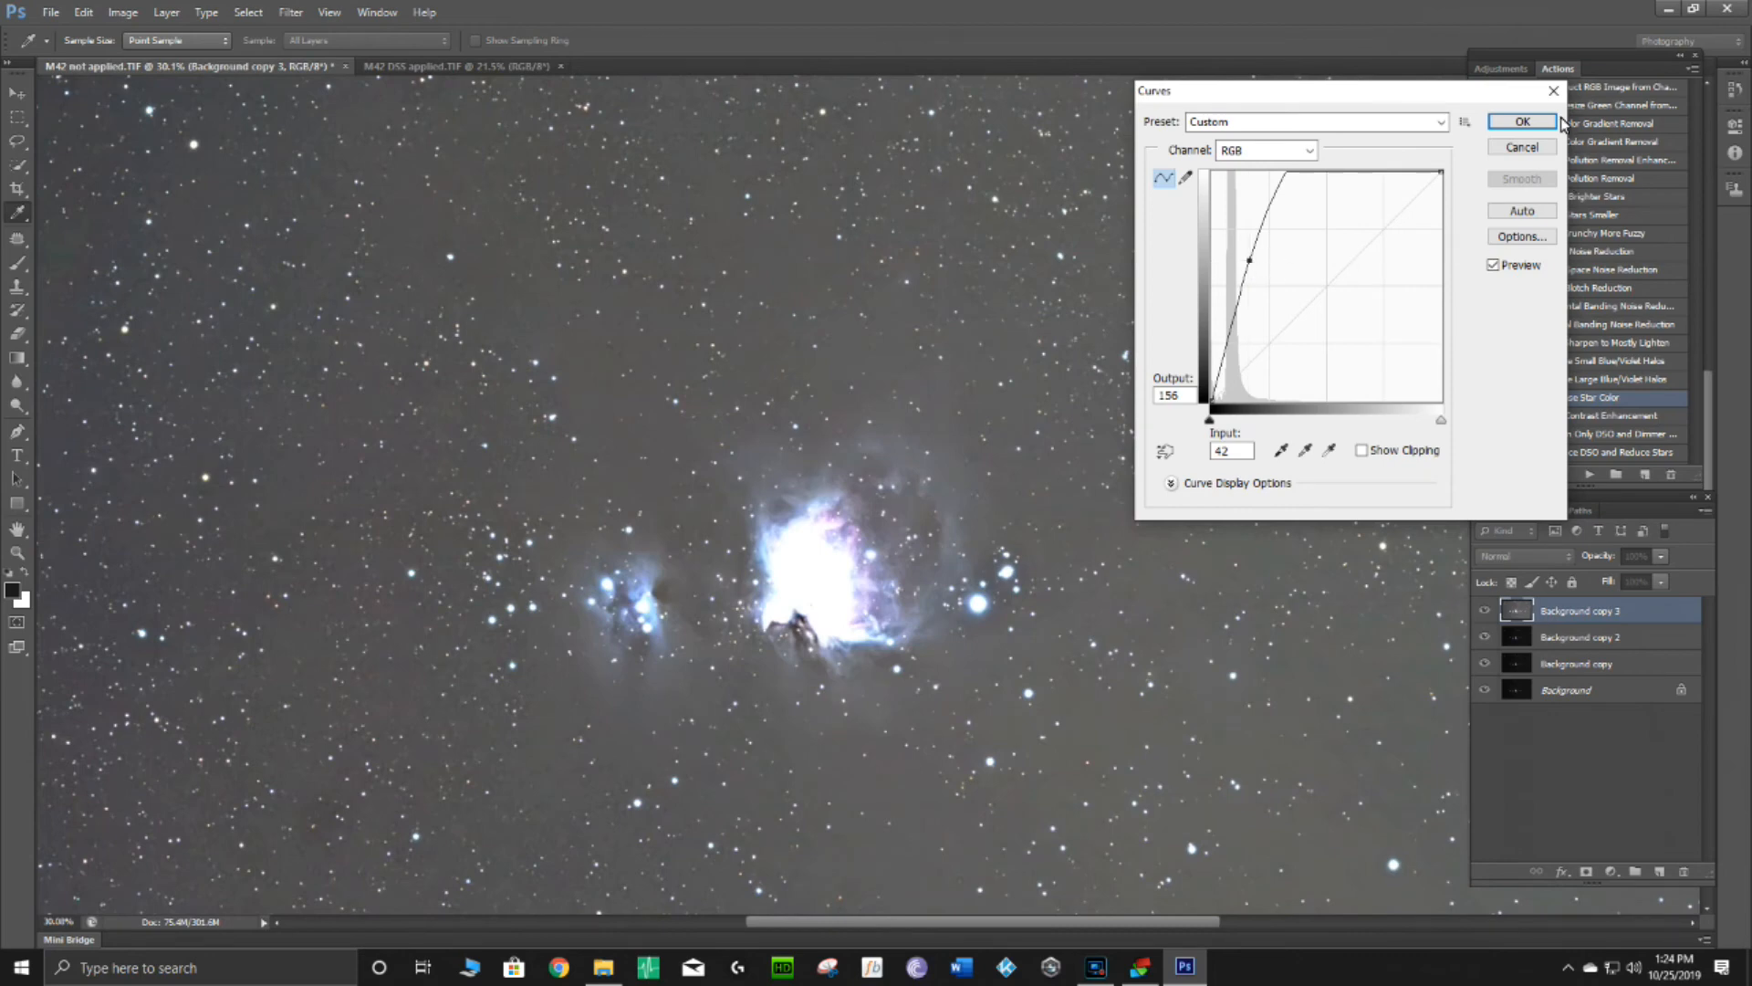
pyautogui.click(1522, 122)
pyautogui.press('b')
pyautogui.scroll(-2, 873, 675)
pyautogui.scroll(-2, 856, 677)
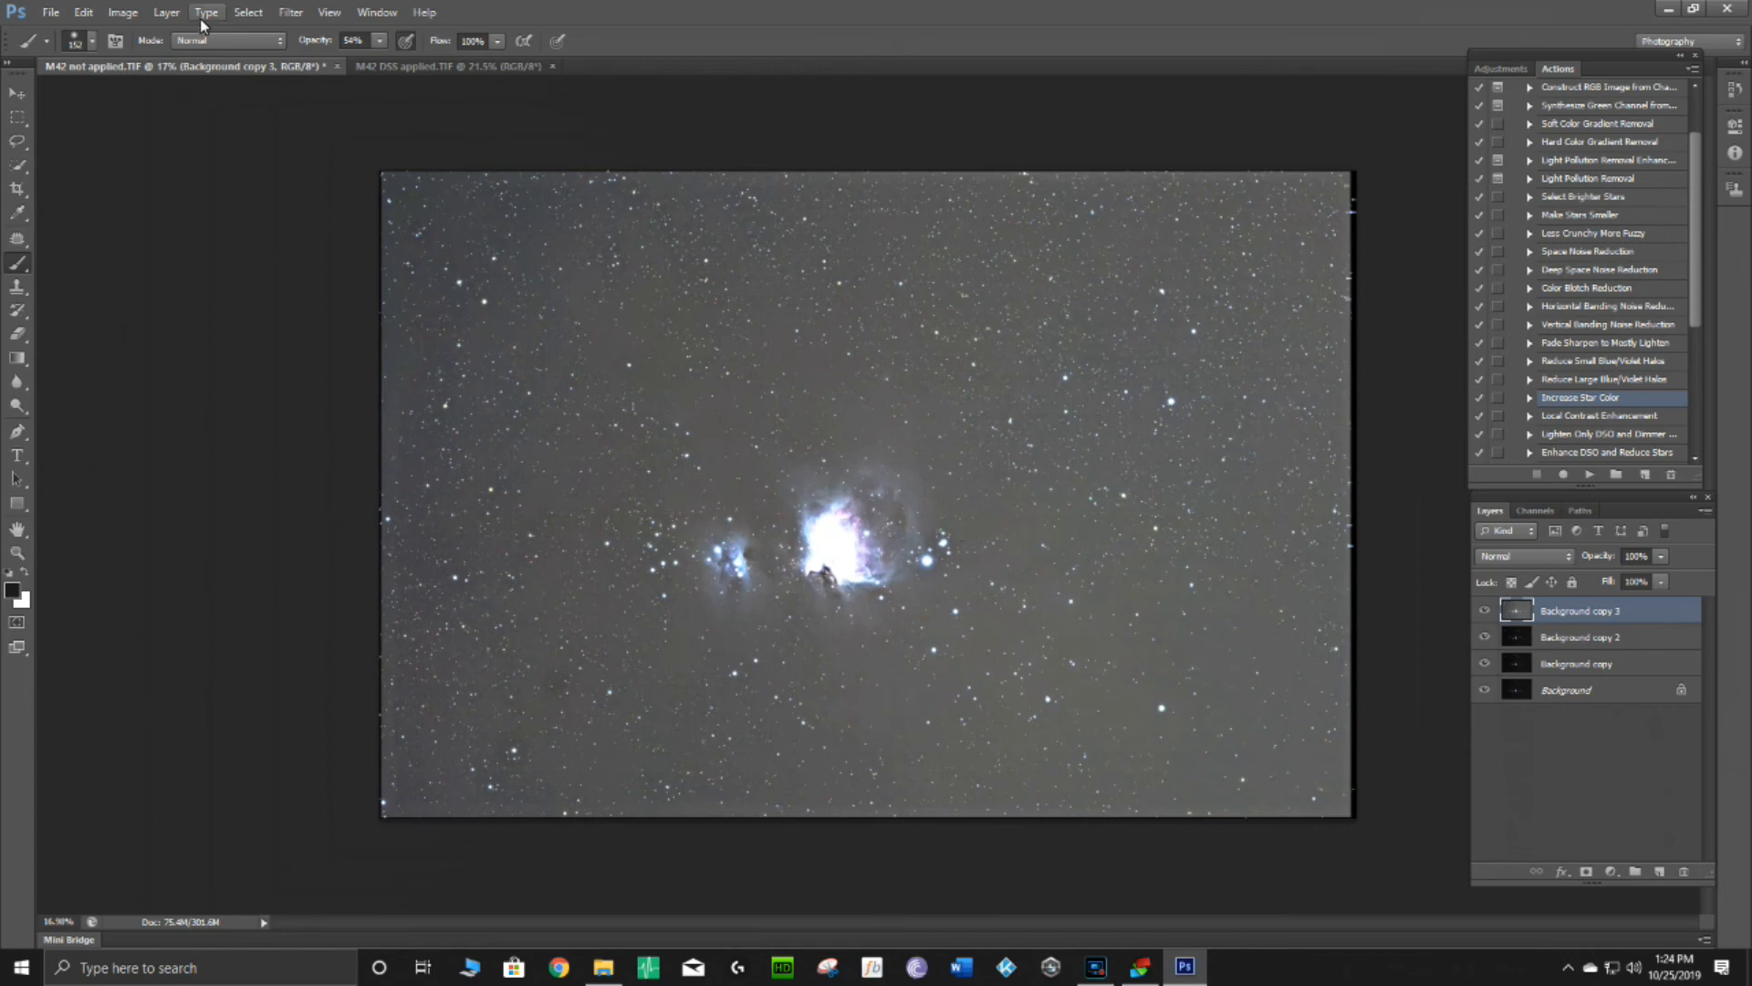
# Blend the stretched Background copy 3 layer with the layers below by setting its opacity to 38%.
pyautogui.click(1662, 556)
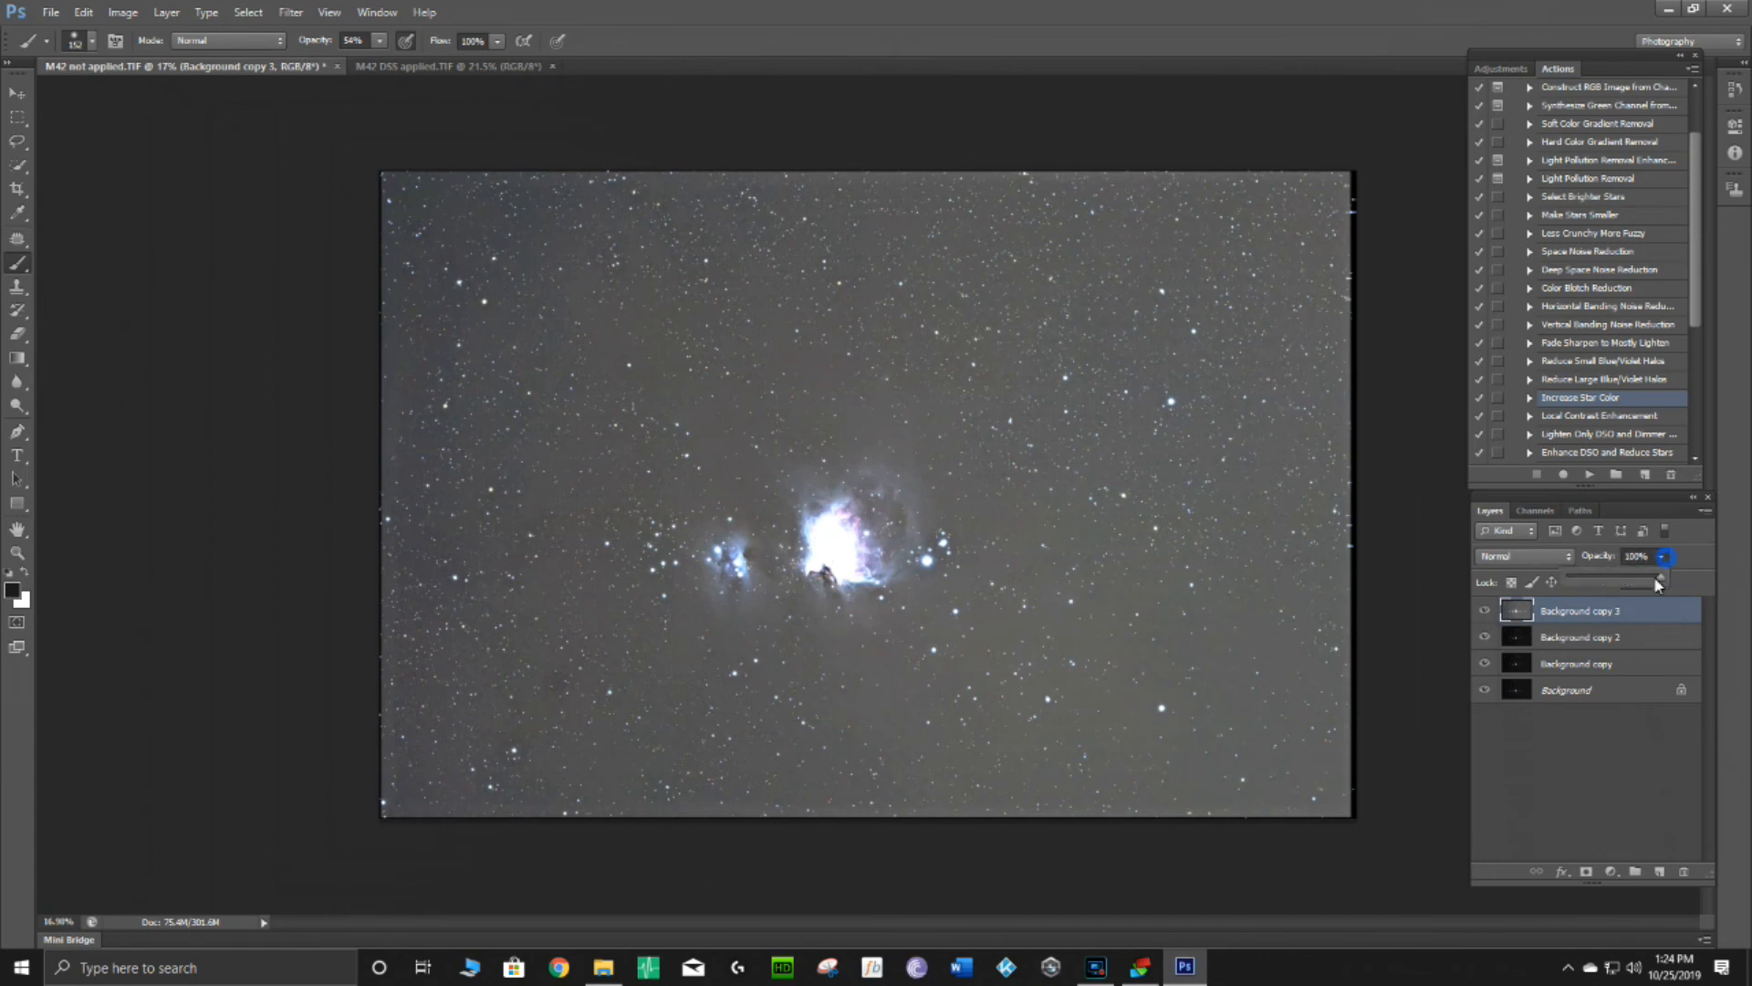
pyautogui.moveTo(1578, 580); pyautogui.dragTo(1673, 579)
pyautogui.moveTo(1663, 576); pyautogui.dragTo(1555, 575)
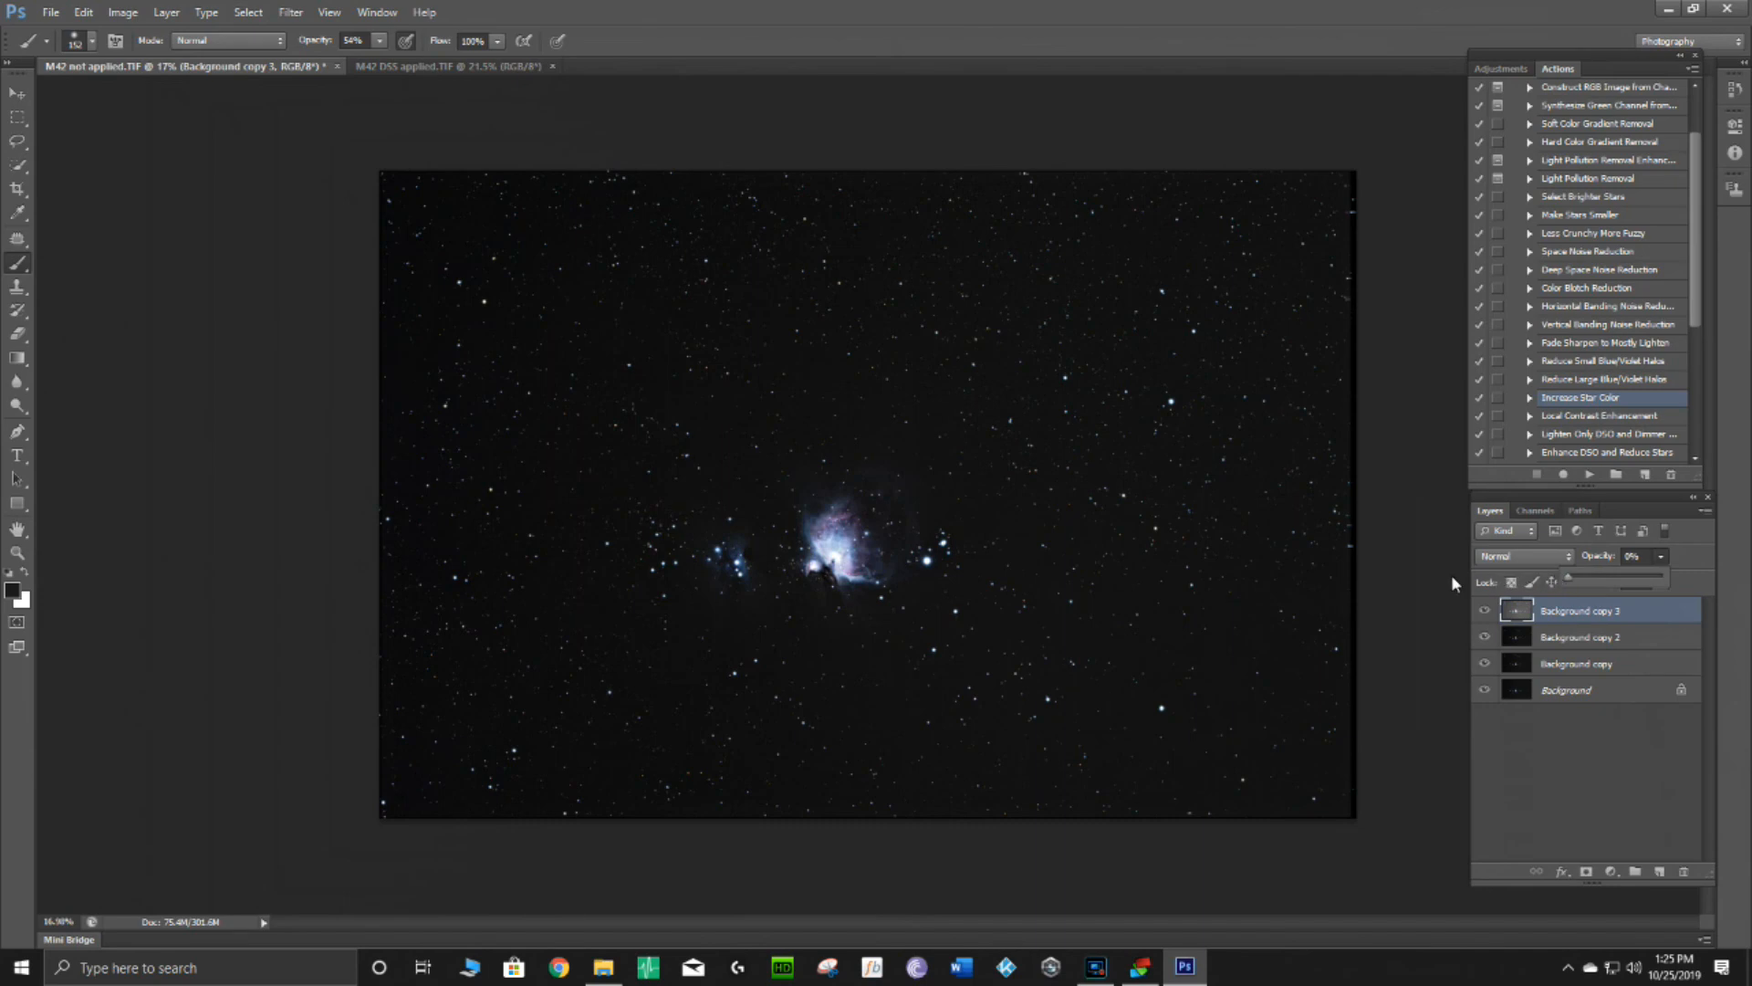
pyautogui.moveTo(1451, 573); pyautogui.dragTo(1603, 557)
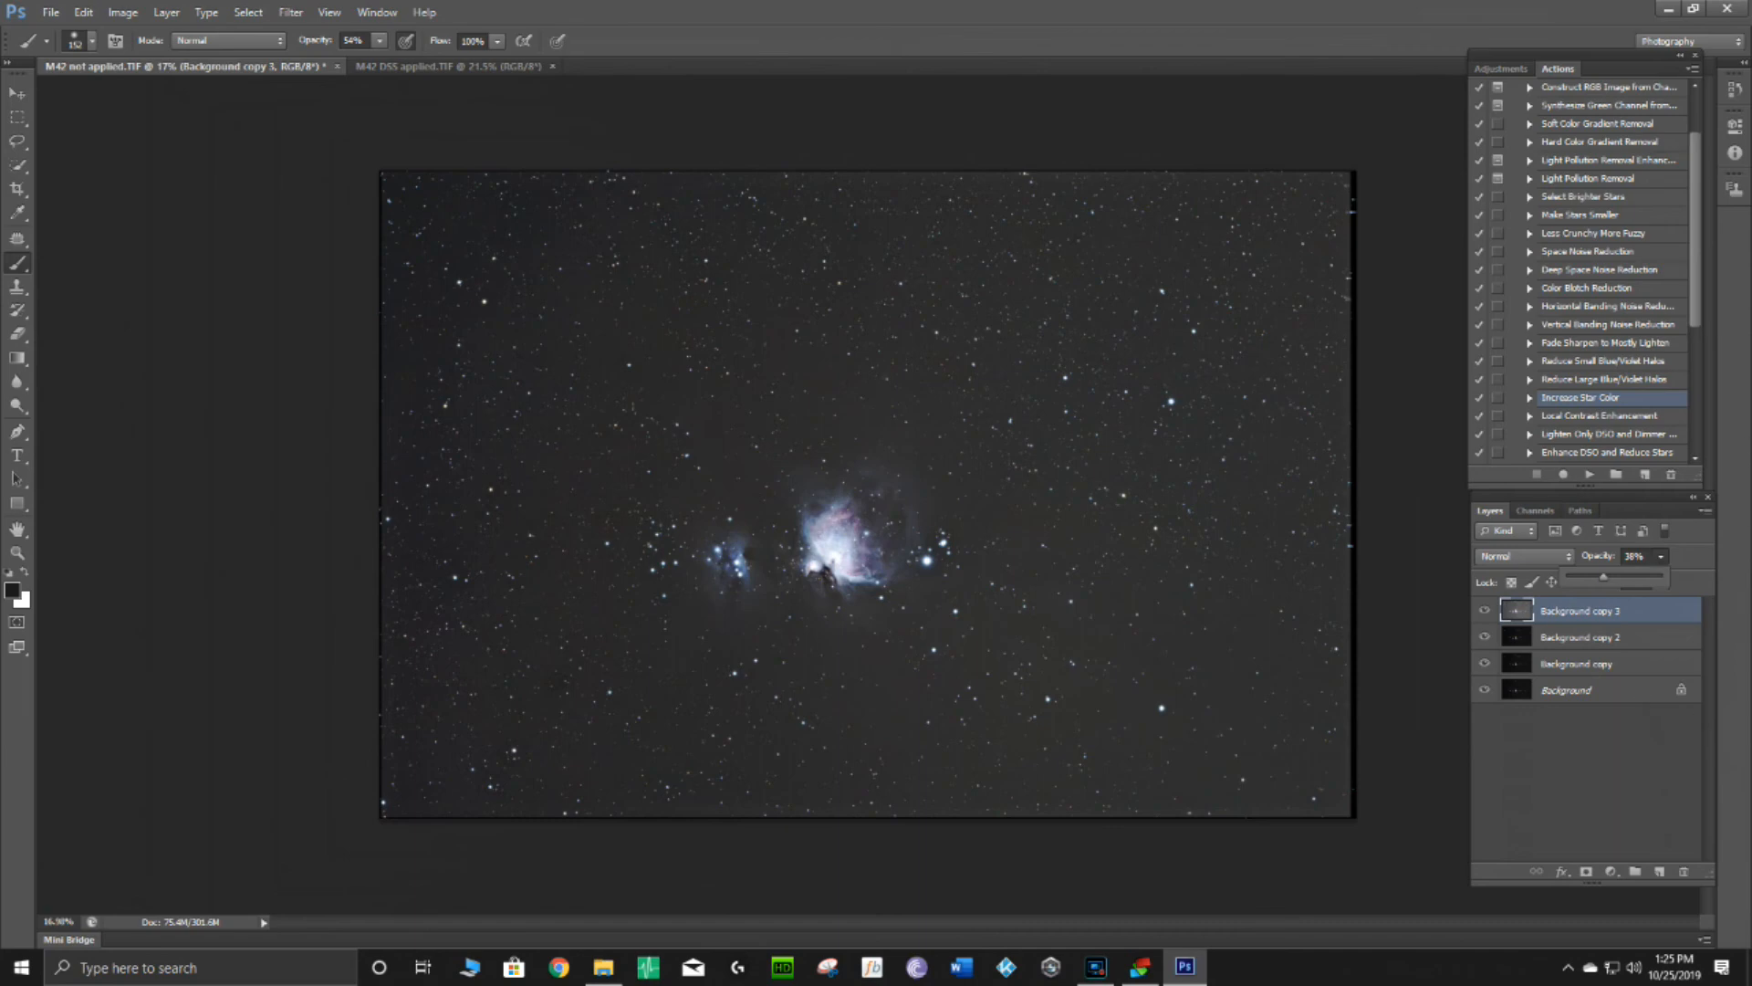
pyautogui.hotkey('alt', 'Tab')
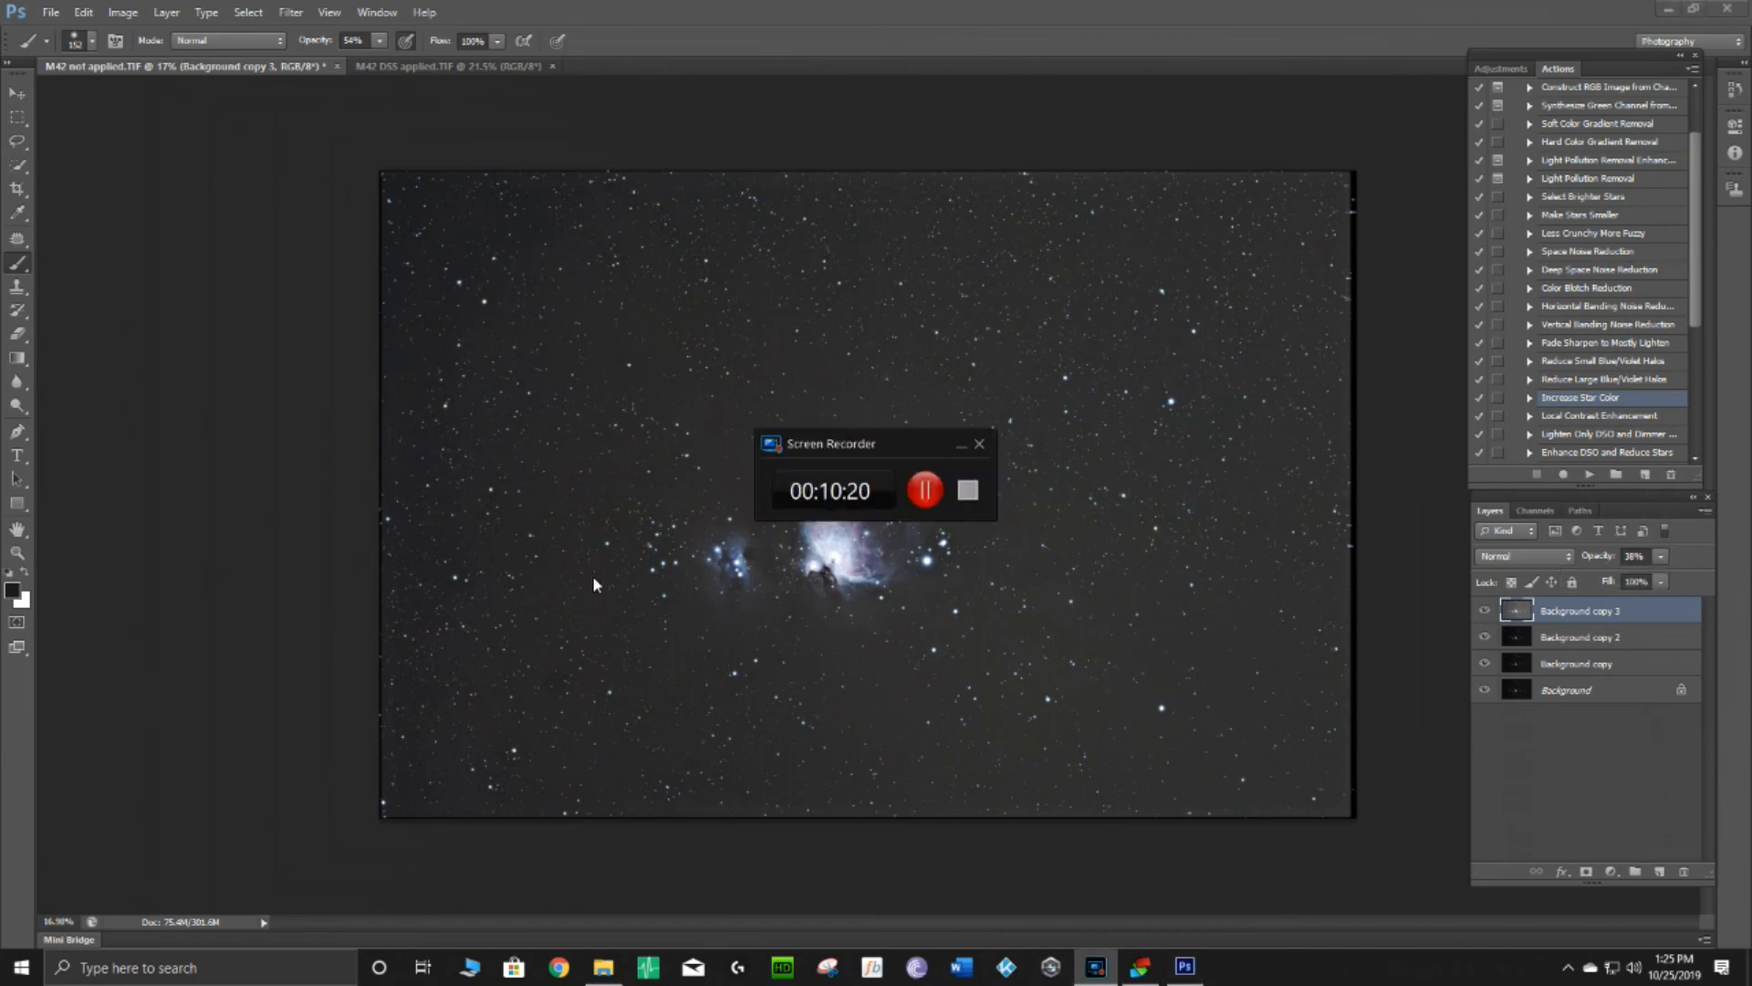